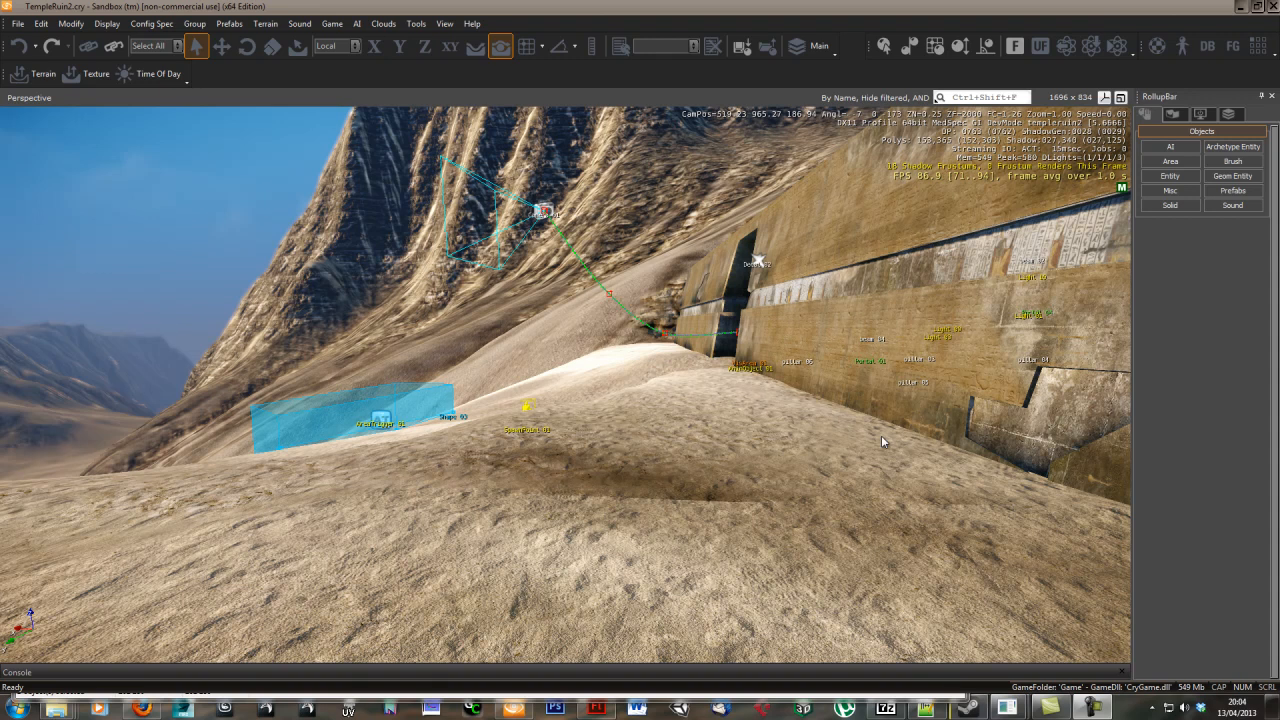
- Play-test the temple level in game mode, starting the game from its Start Game button, and return to editing
mouse_move(731, 529)
left_mouse_down()
mouse_move(743, 531)
mouse_move(730, 511)
left_mouse_up()
key("ctrl+g")
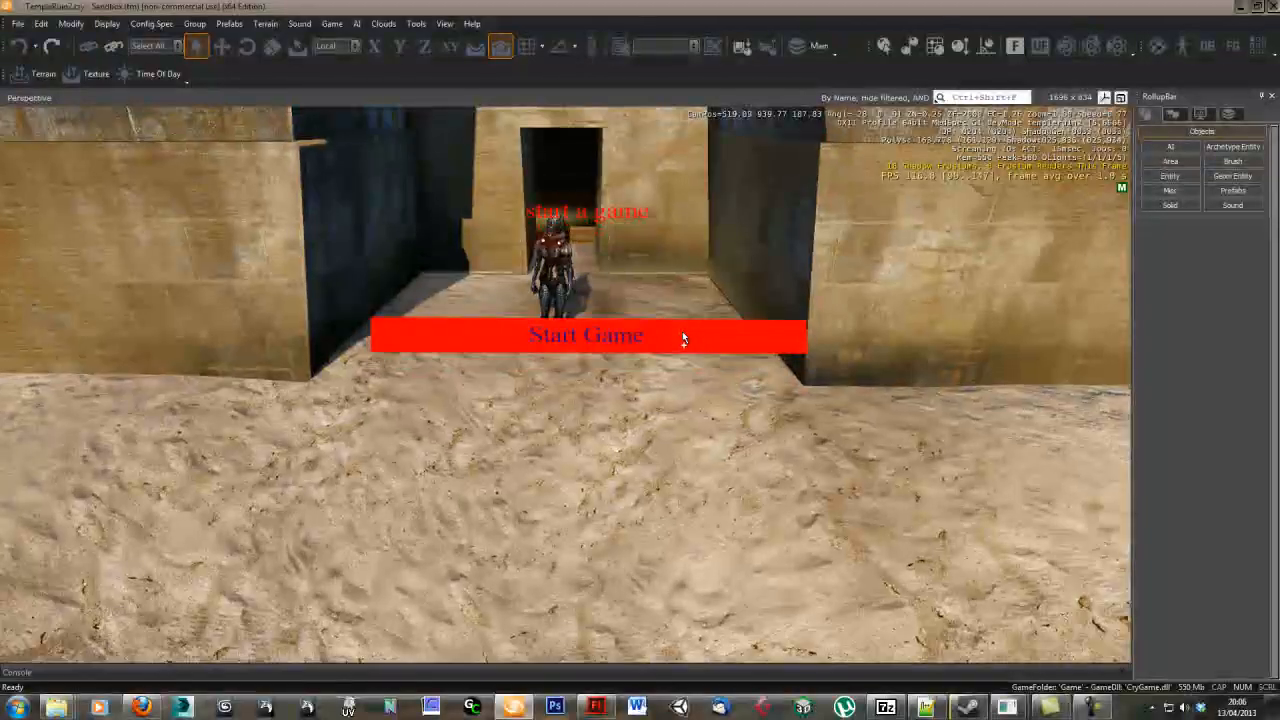
left_click(683, 336)
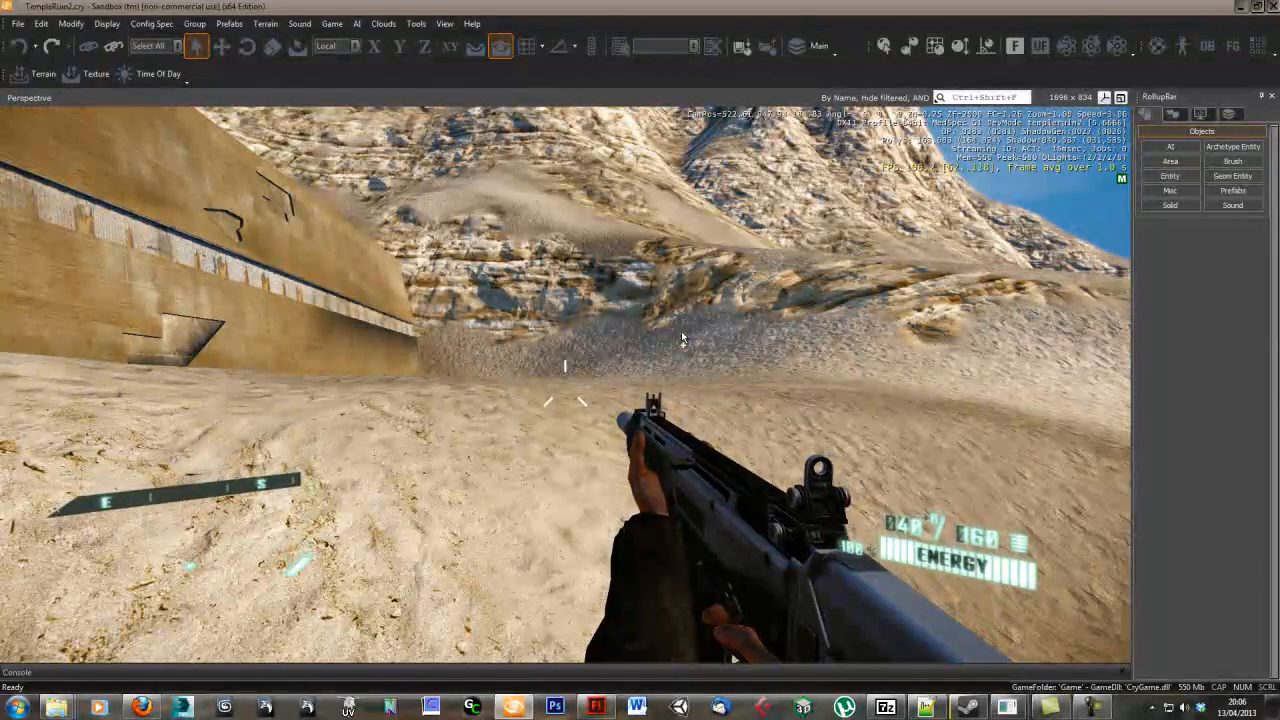
key("w")
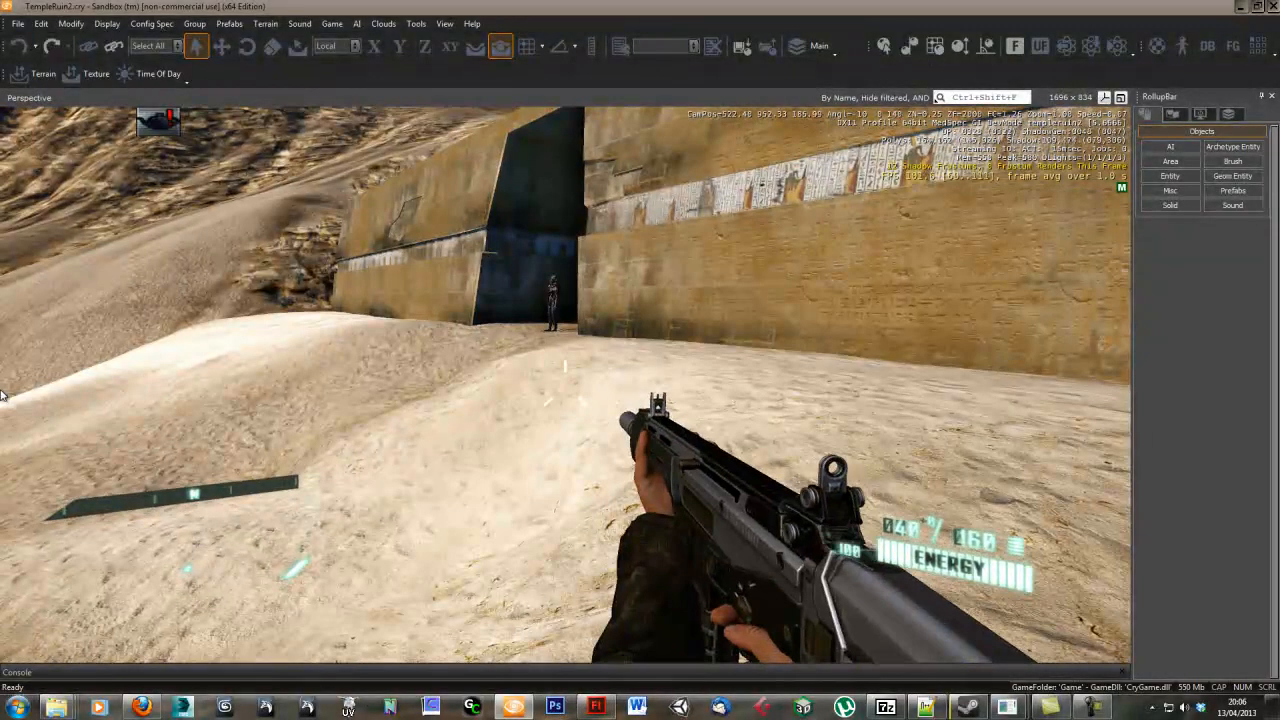
key("Escape")
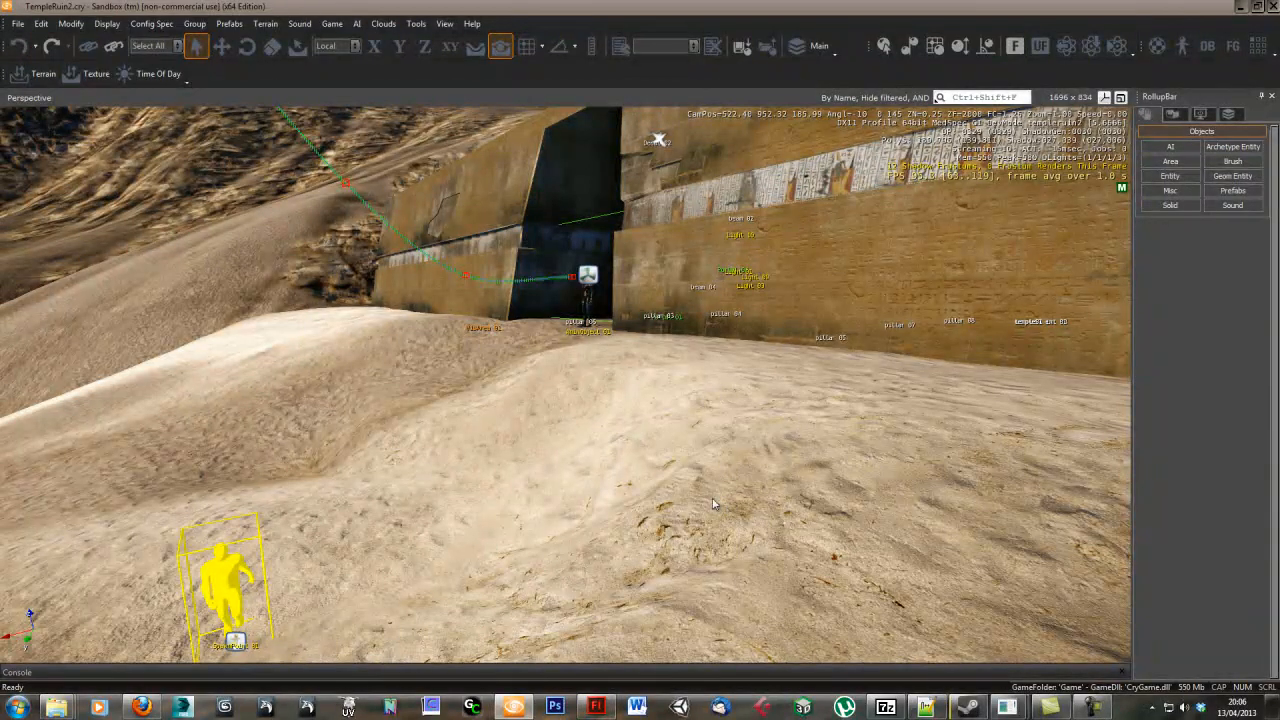
left_click_drag(683, 504, 721, 476)
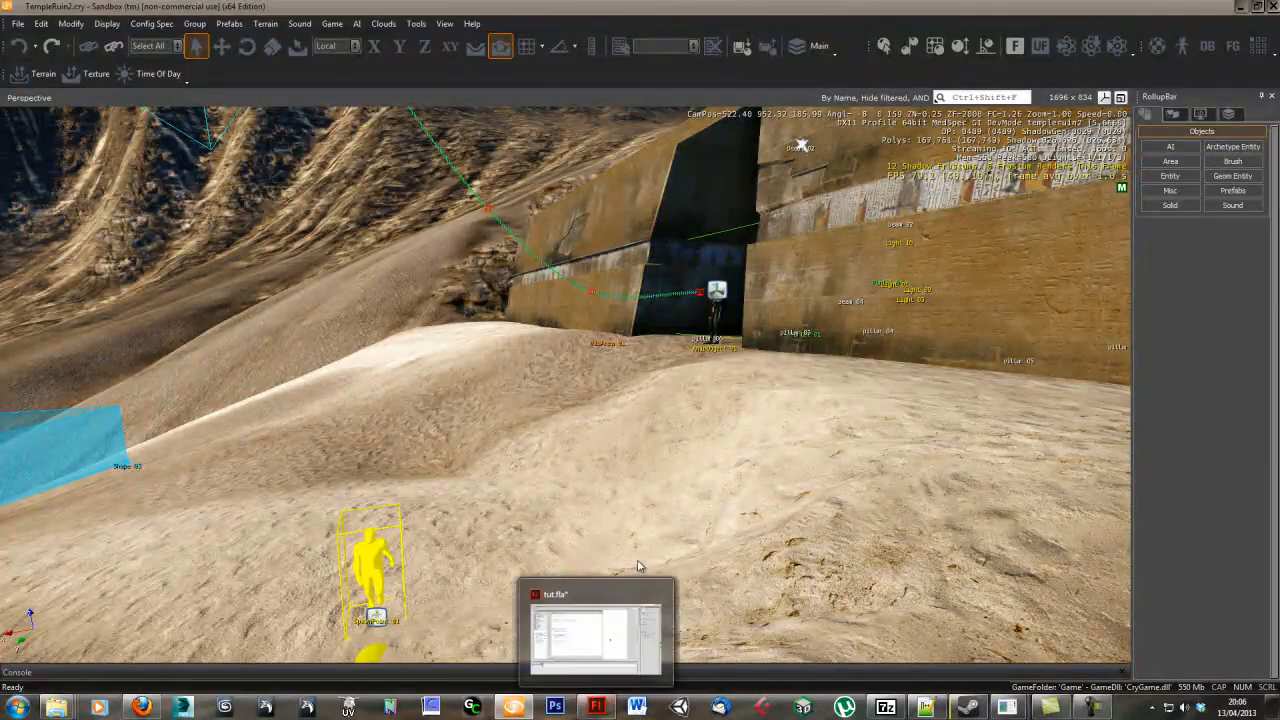
- Switch to Flash Professional and clear the workspace by accepting the publish settings and closing the Actions window and startmenu.fla
left_click(600, 710)
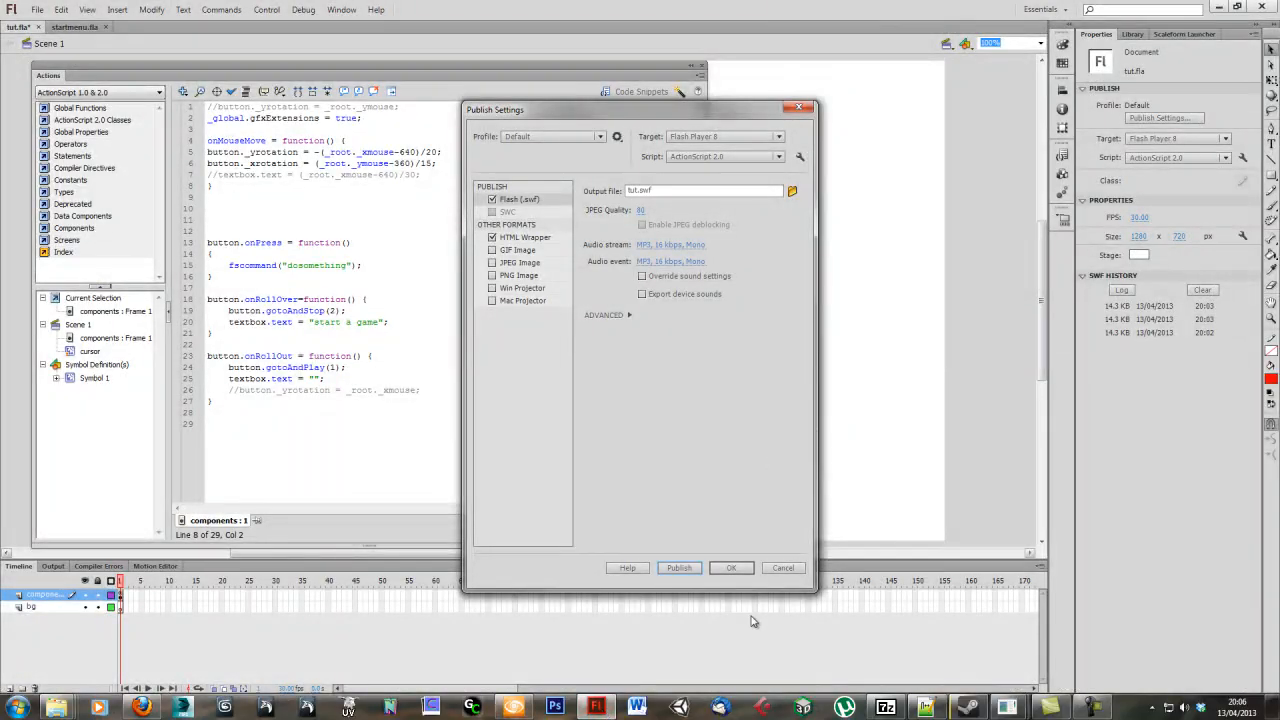
left_click(733, 568)
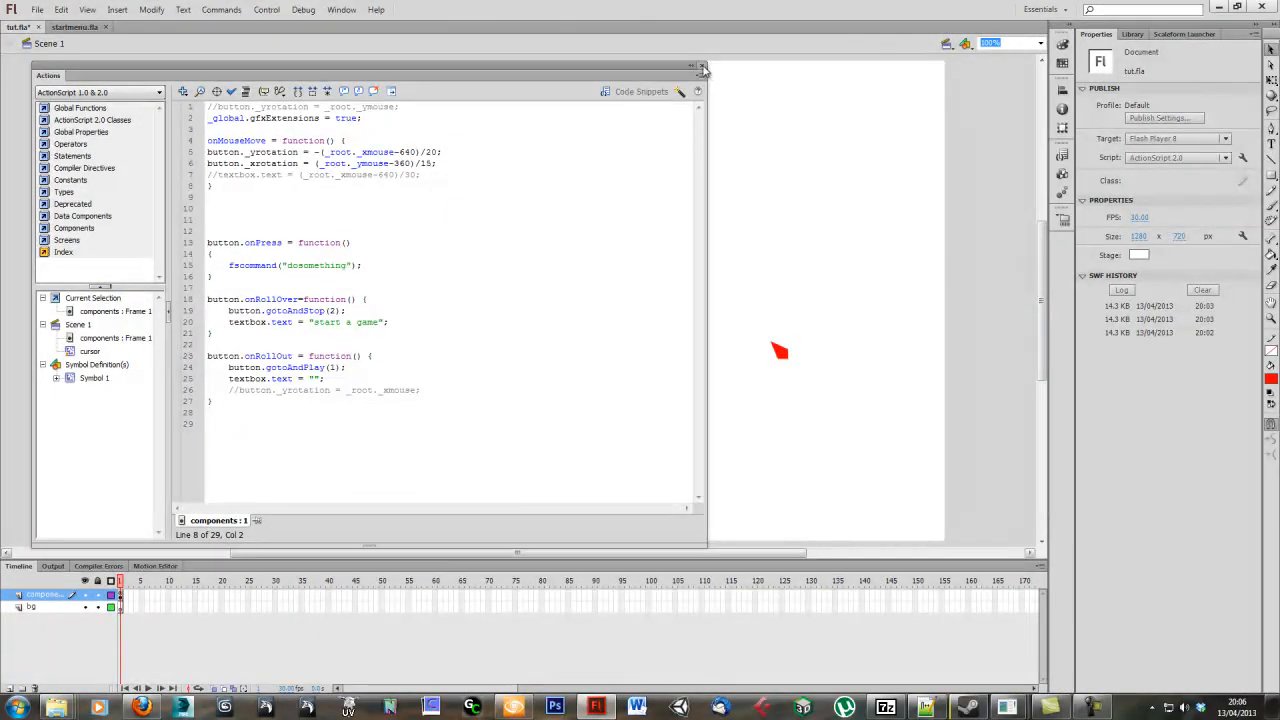
left_click(702, 66)
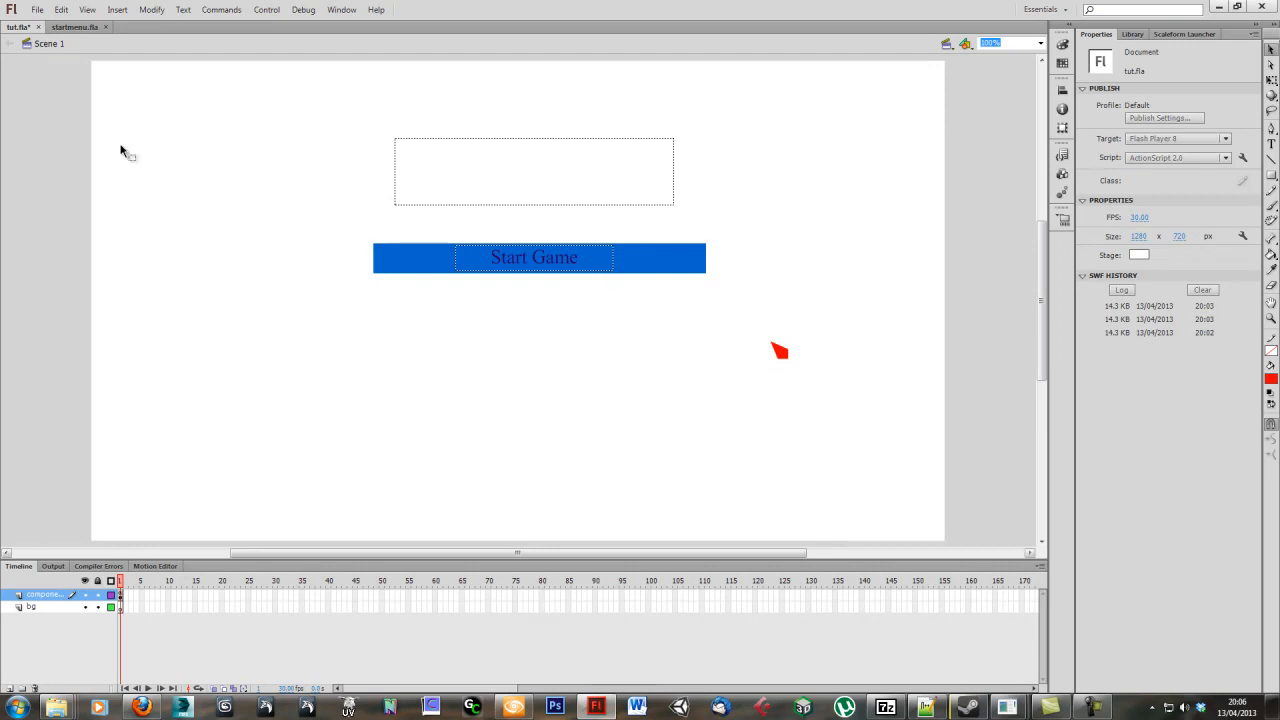
left_click(105, 27)
- Preview tut.fla as a published movie, try its Start Game button and close the preview
left_click(38, 10)
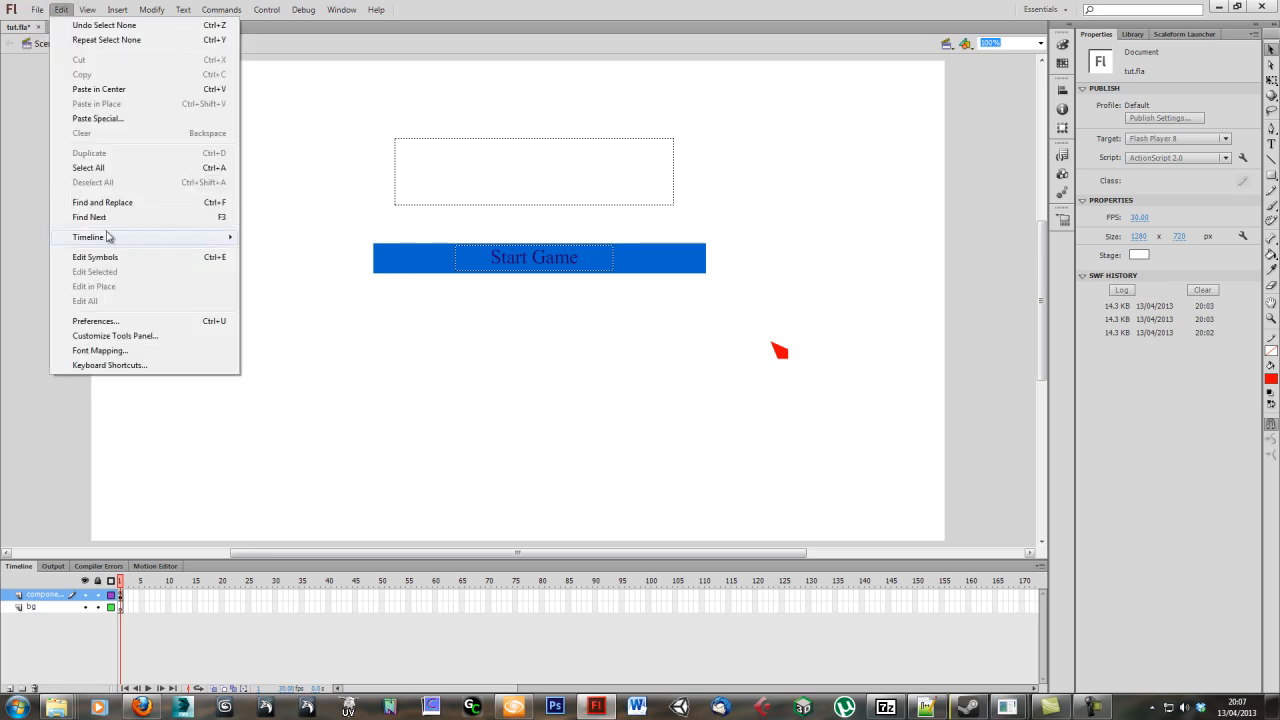
mouse_move(107, 268)
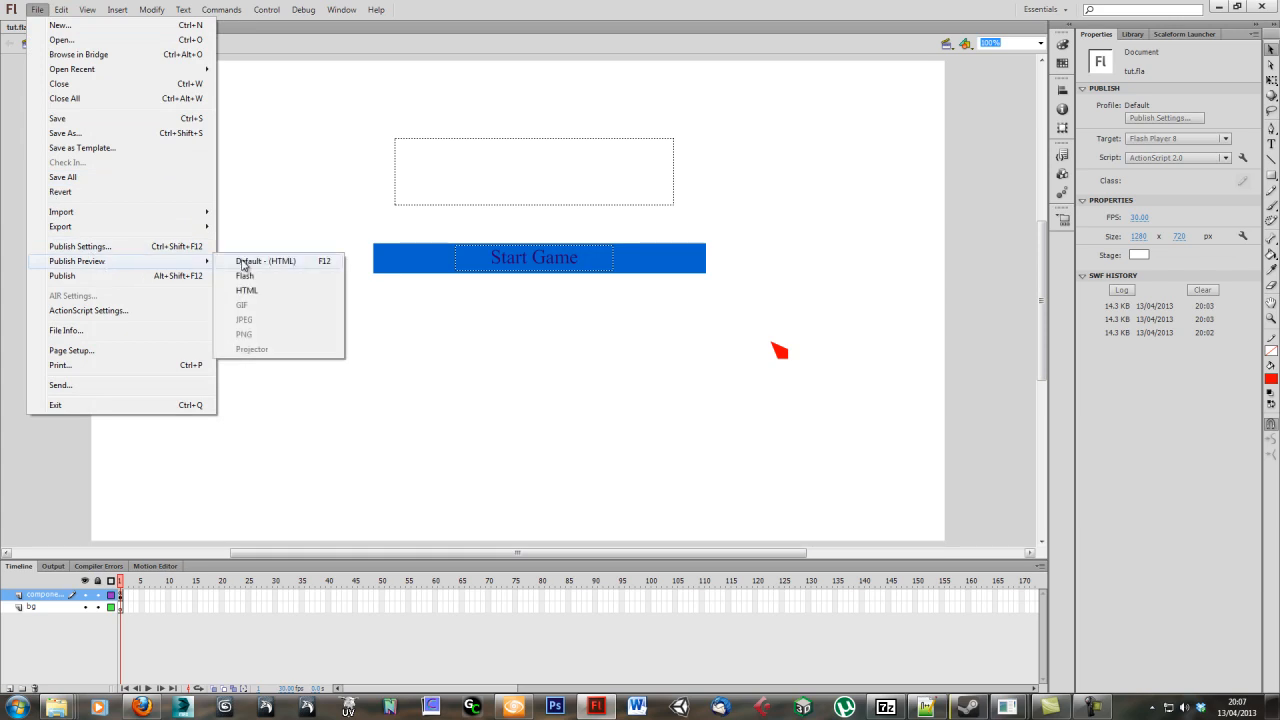
left_click(844, 260)
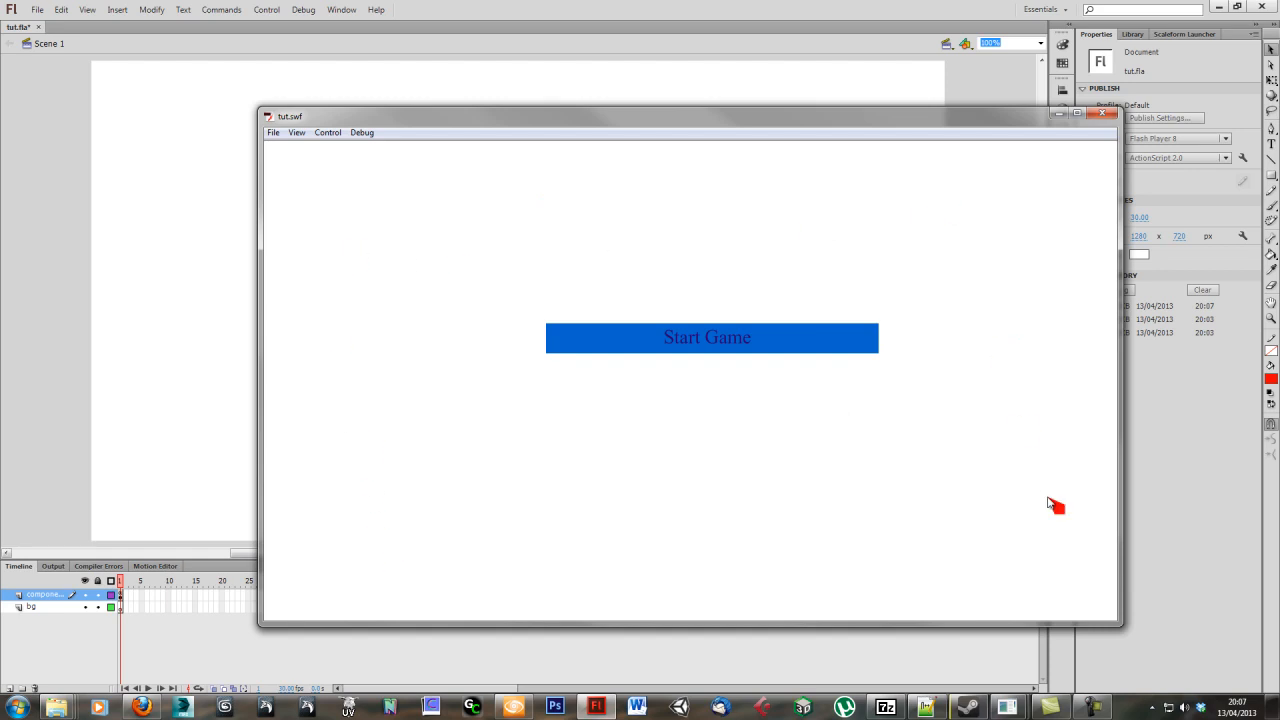
left_click(697, 331)
left_click(1102, 113)
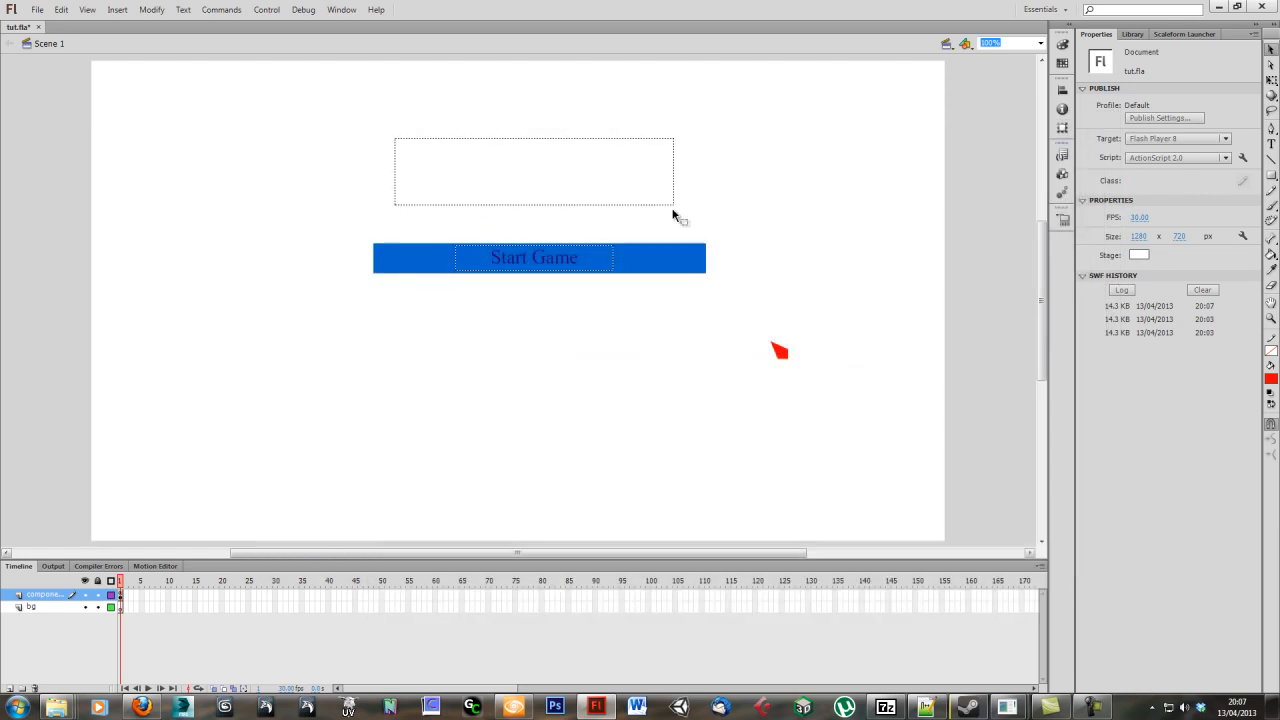
- Test tut.fla with GFxMediaPlayerD3d9 from the Scaleform Launcher and close the player
left_click(1180, 34)
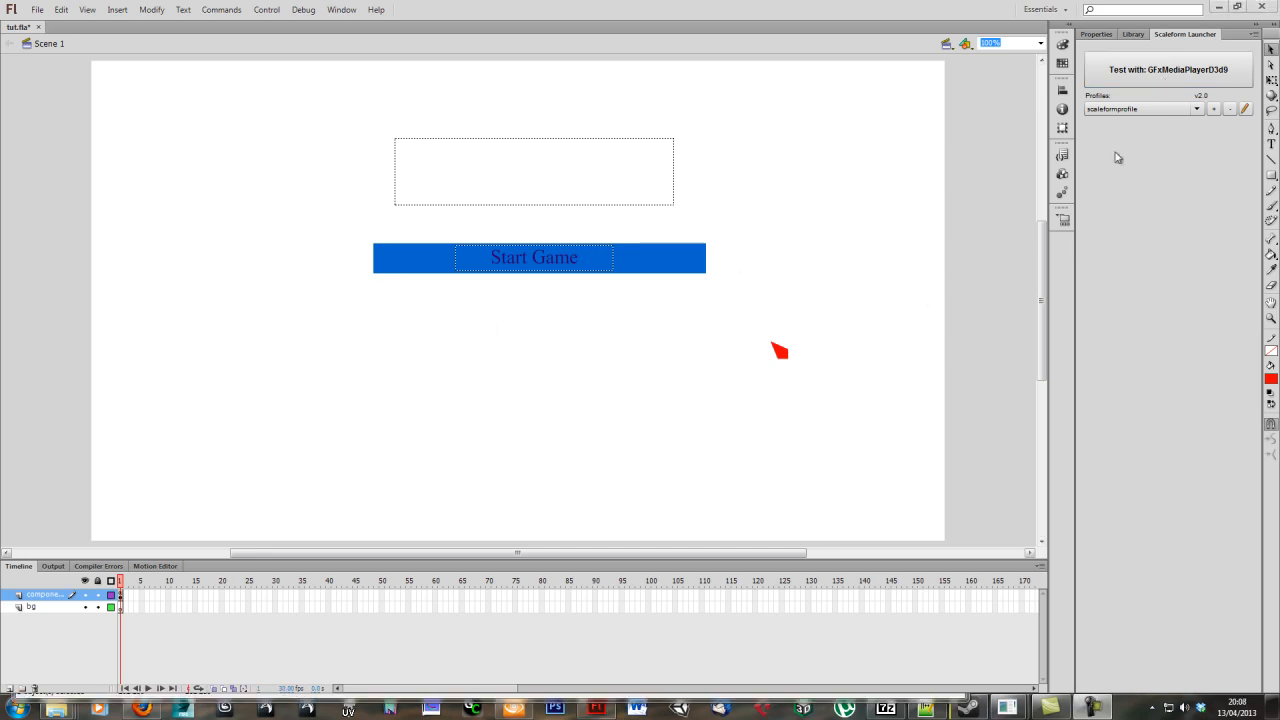
left_click(1154, 72)
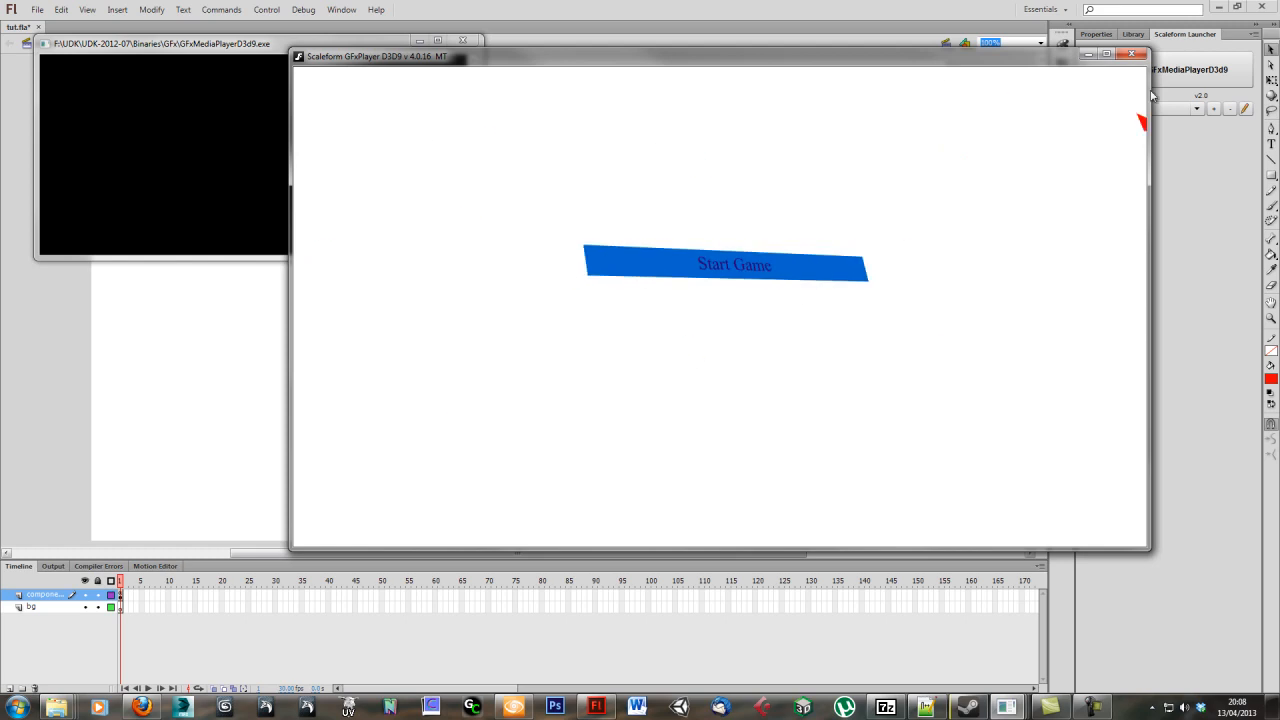
left_click(1132, 54)
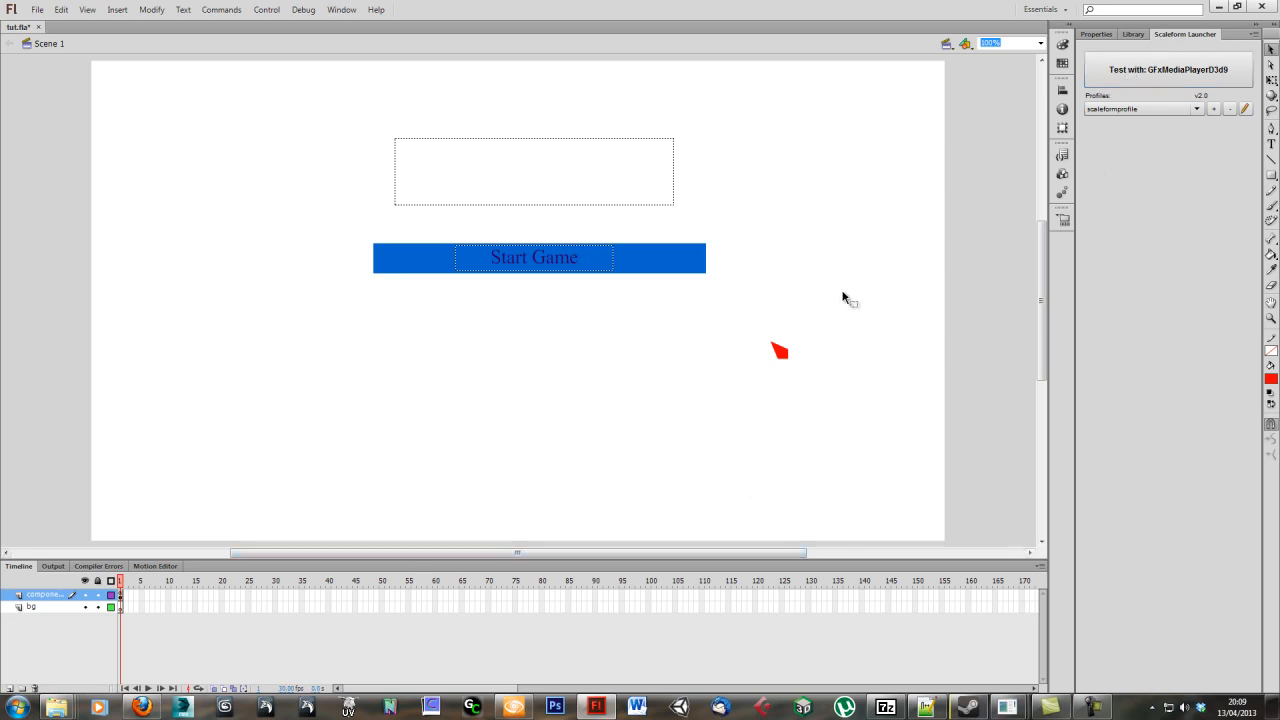
- Switch to Firefox, return to UDN's Setting Up Scaleform GFx page and review how to install and set up the launcher
left_click(141, 707)
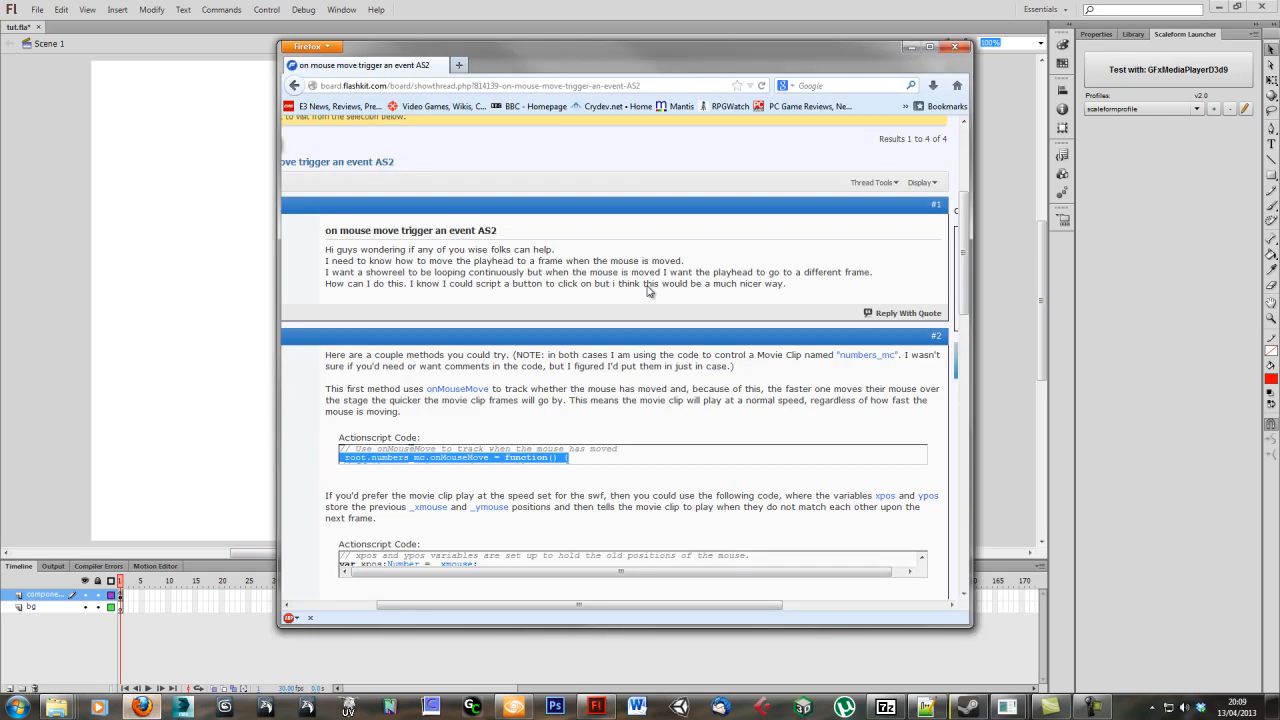
left_click(296, 86)
left_click(296, 86)
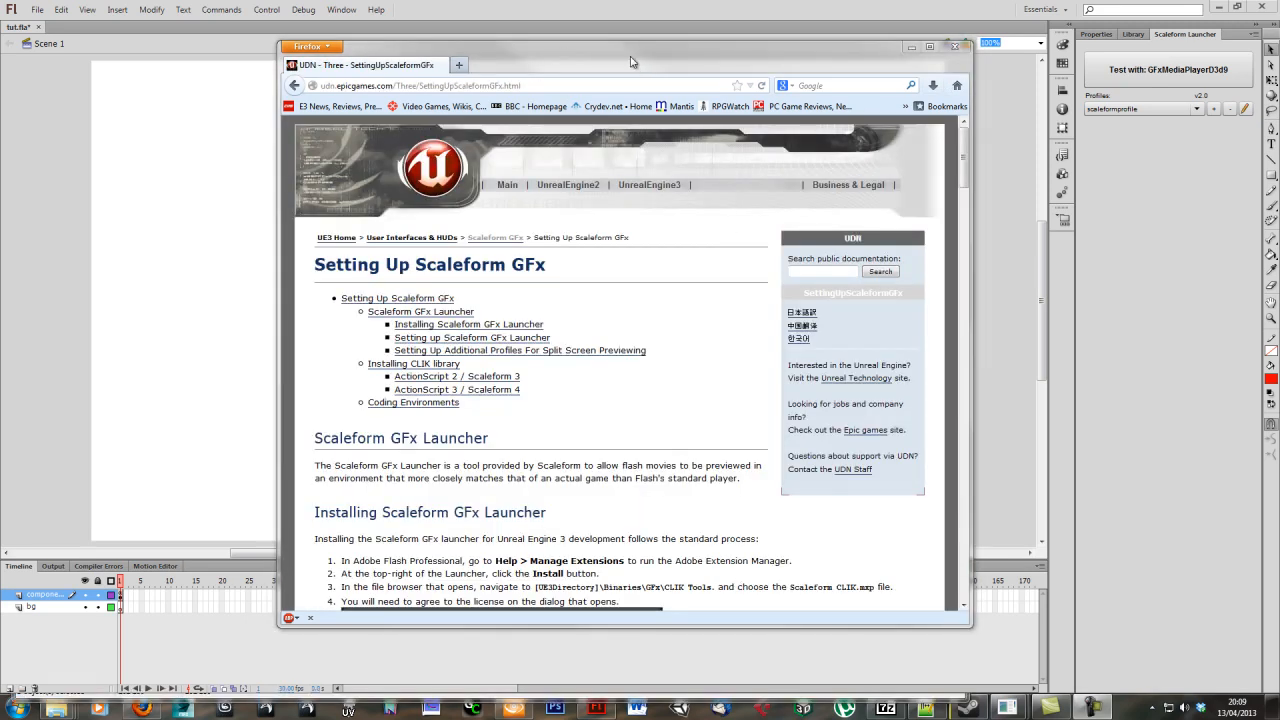
left_click_drag(631, 61, 537, 43)
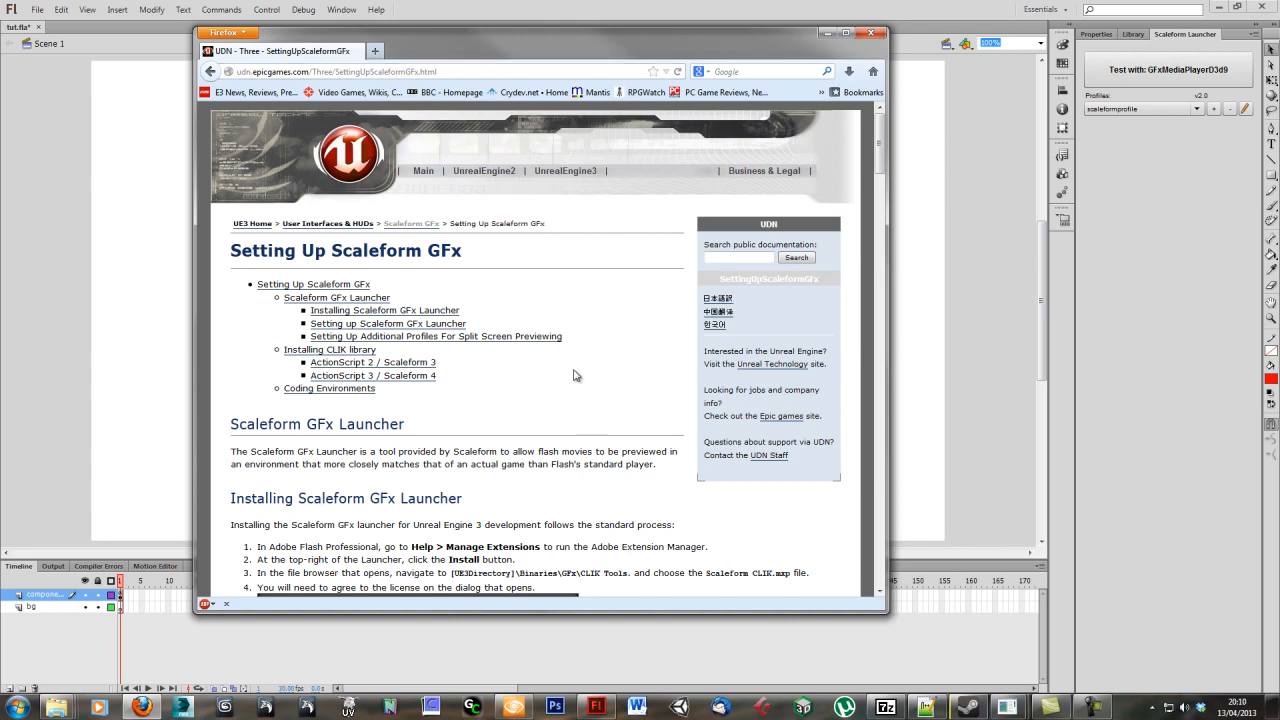
scroll(578, 374, "down", 2)
scroll(580, 368, "down", 15)
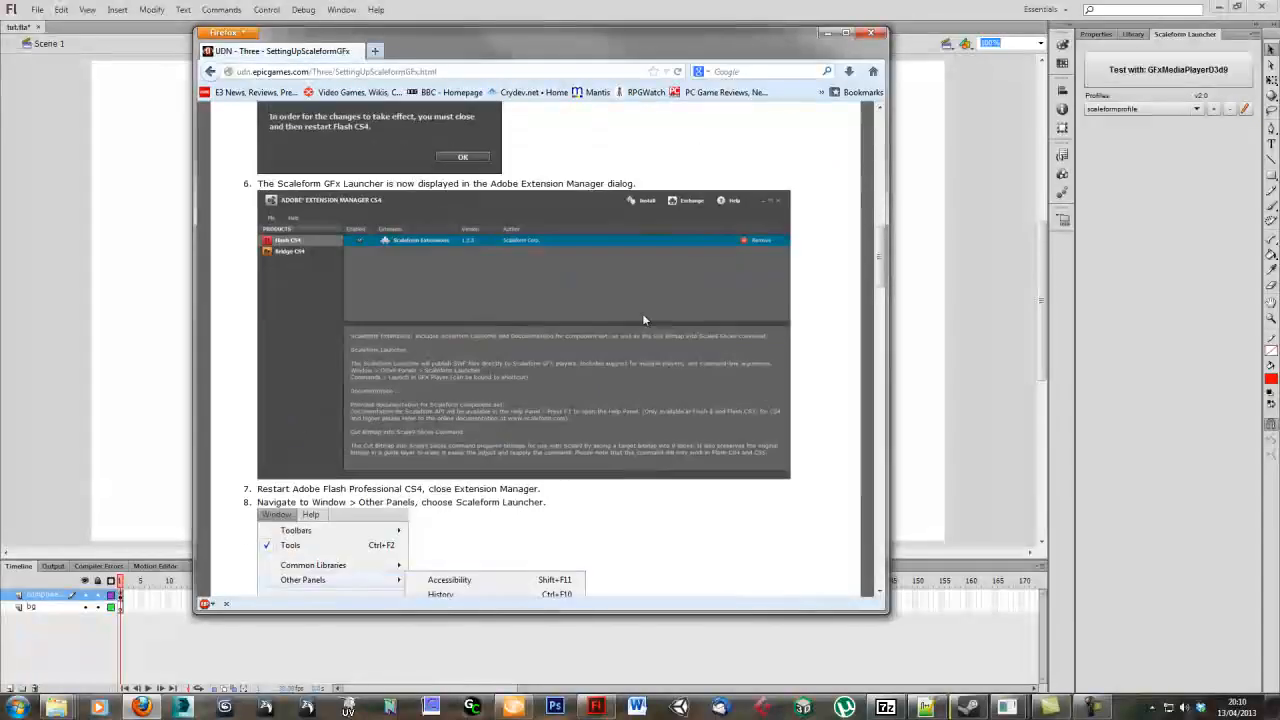
scroll(600, 360, "down", 4)
scroll(520, 330, "up", 20)
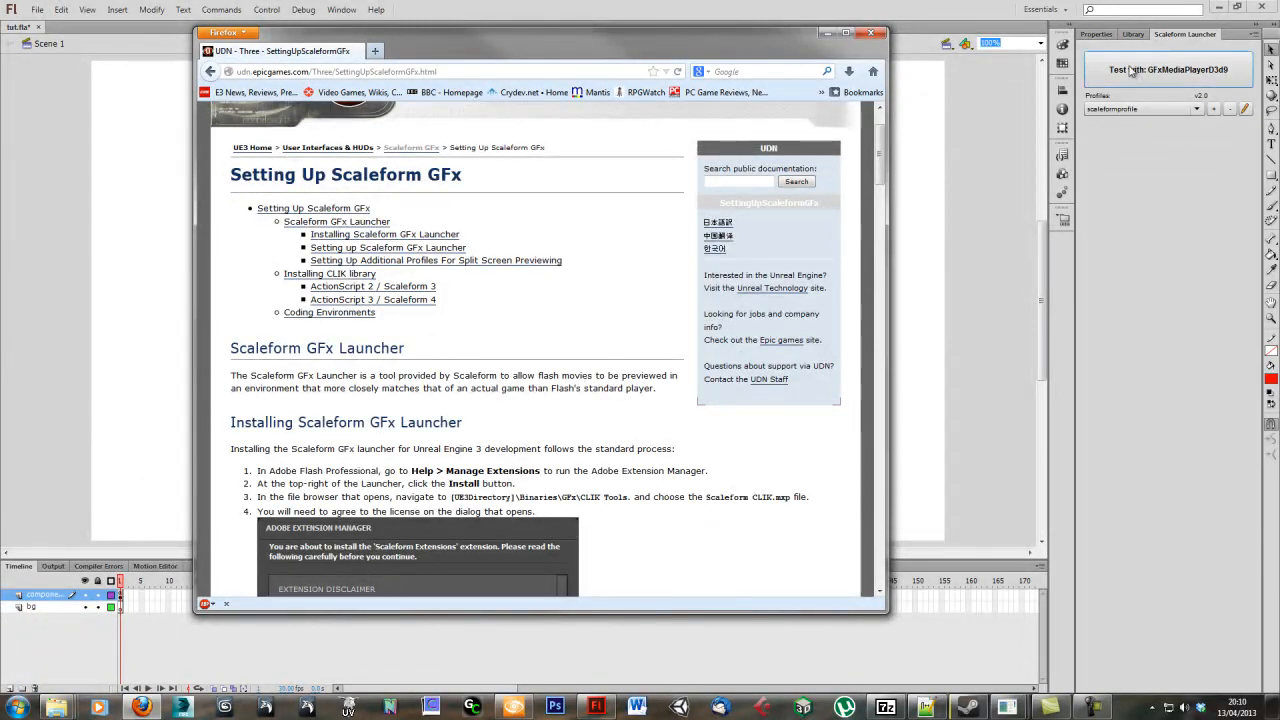
scroll(600, 400, "down", 10)
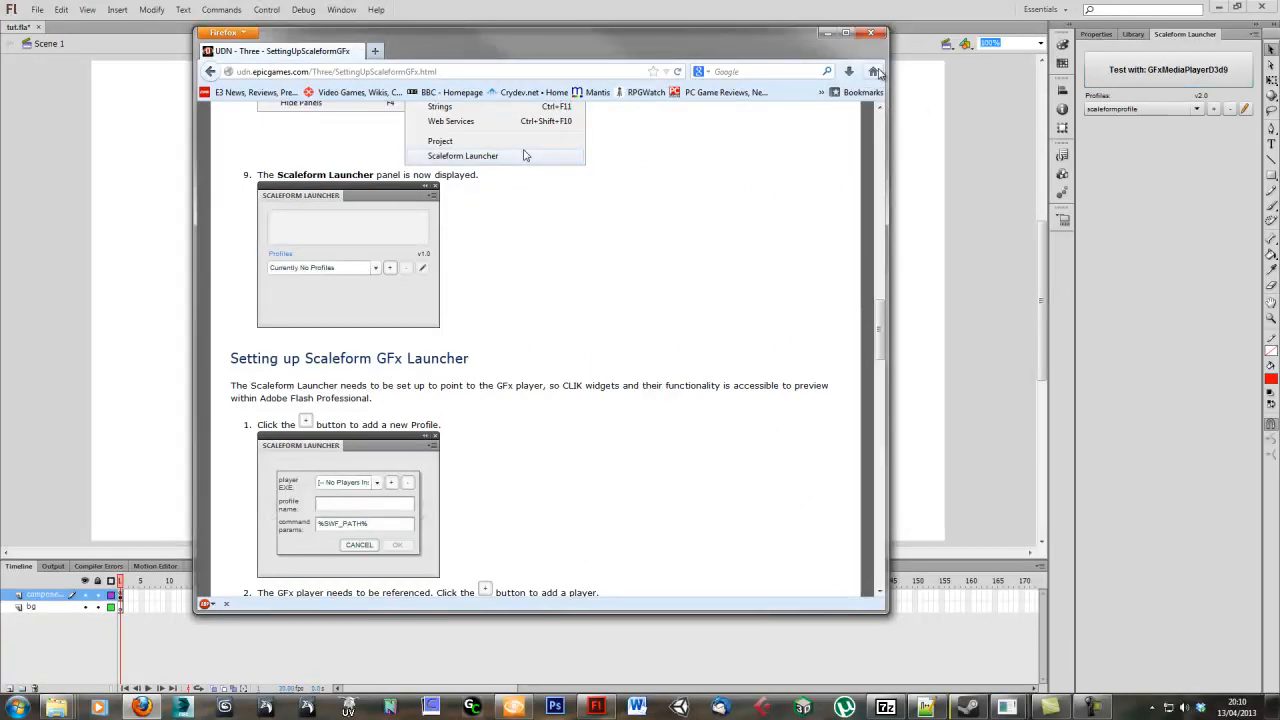
left_click(829, 34)
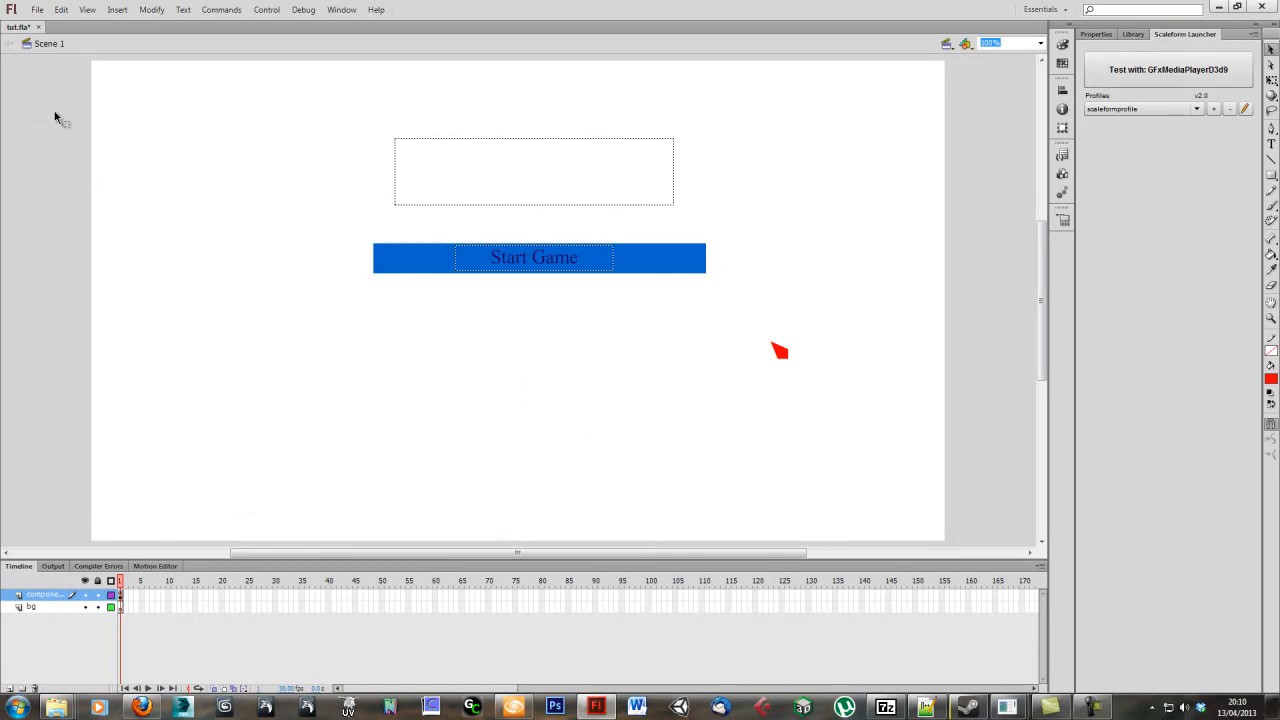
- Create a new ActionScript 2.0 document 1280 px wide and 720 px high with a frame rate of 30 fps
left_click(37, 10)
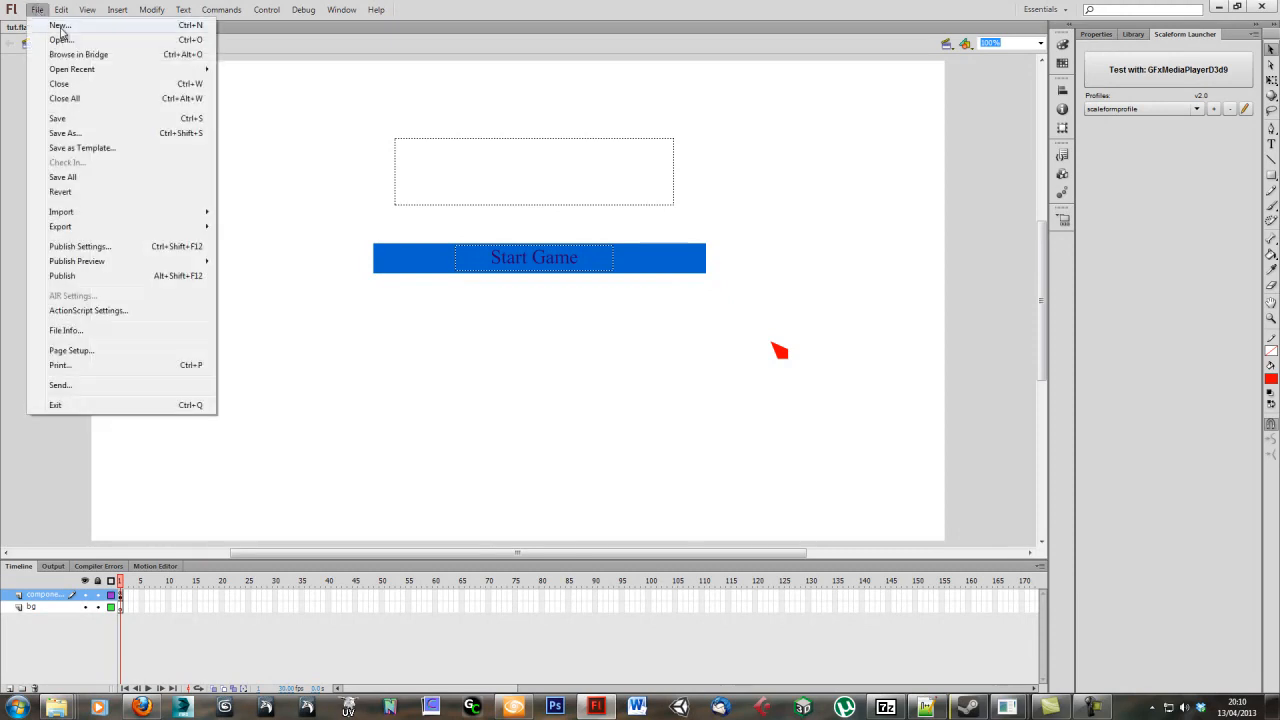
left_click(60, 27)
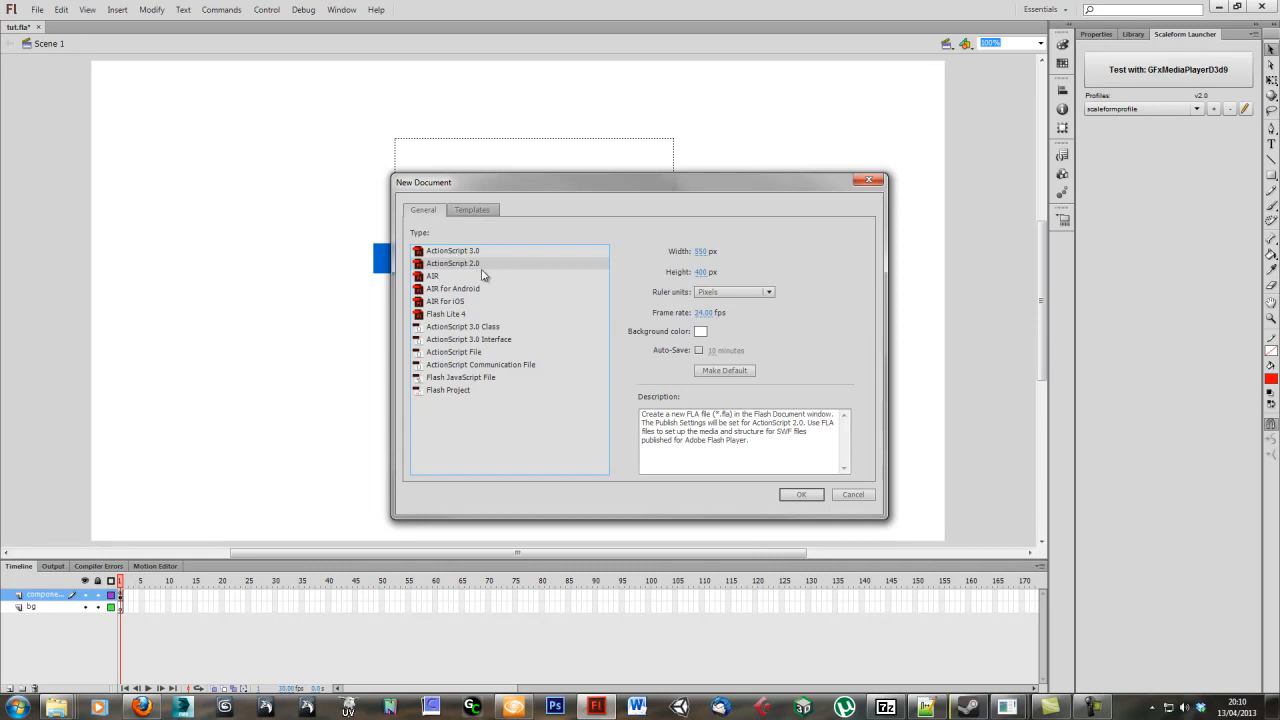
left_click(703, 251)
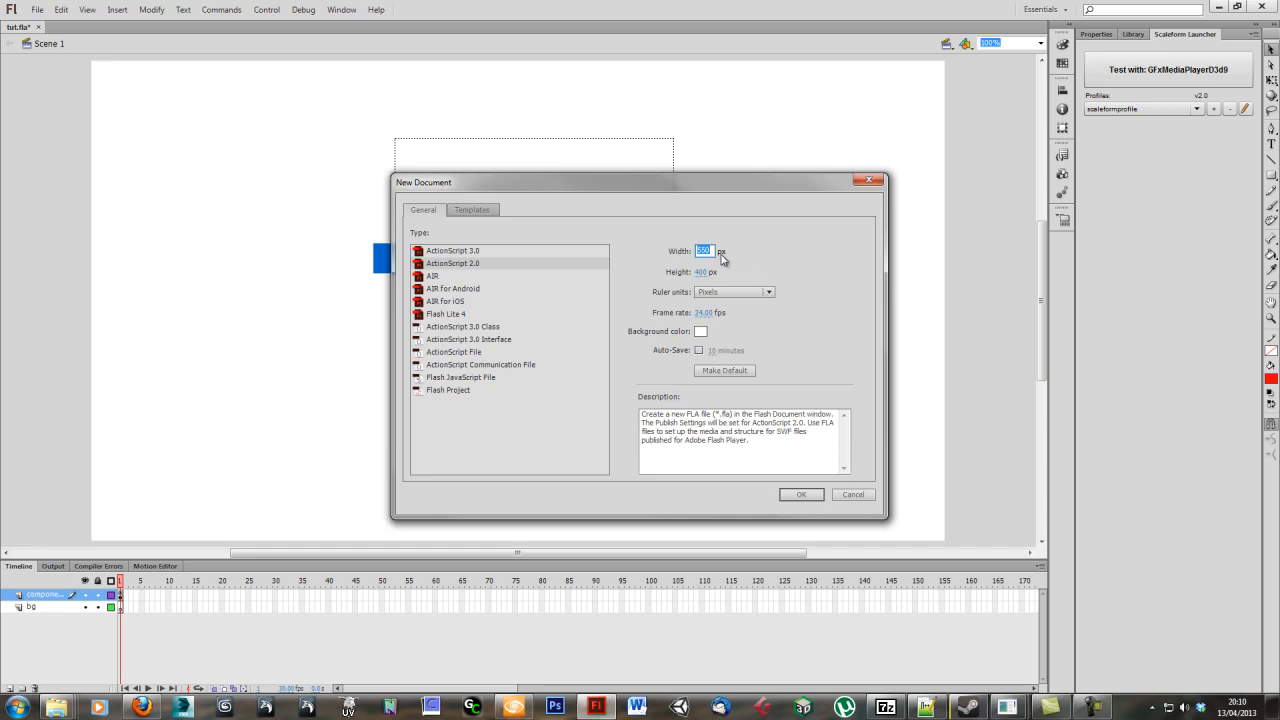
type("120")
left_click(704, 272)
type("1280")
left_click(706, 313)
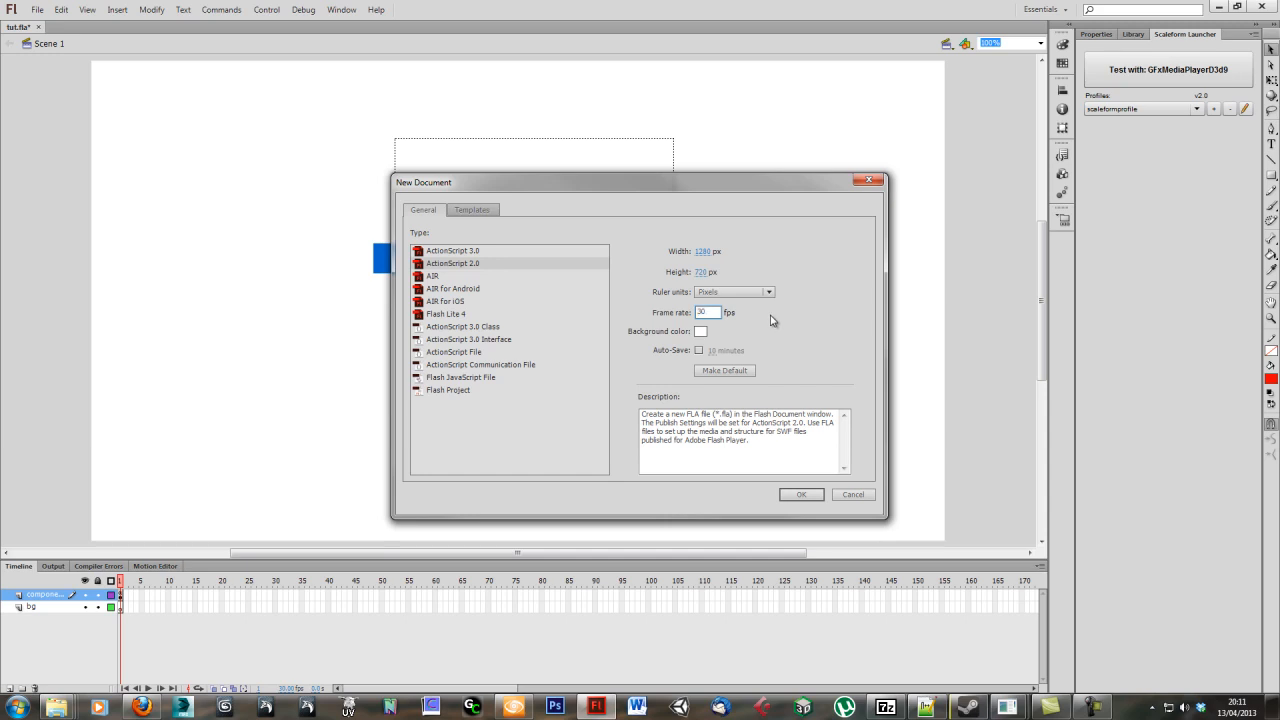
key("Return")
left_click(801, 494)
left_click_drag(725, 371, 679, 234)
left_click(634, 287, "ctrl+alt")
left_click(517, 289)
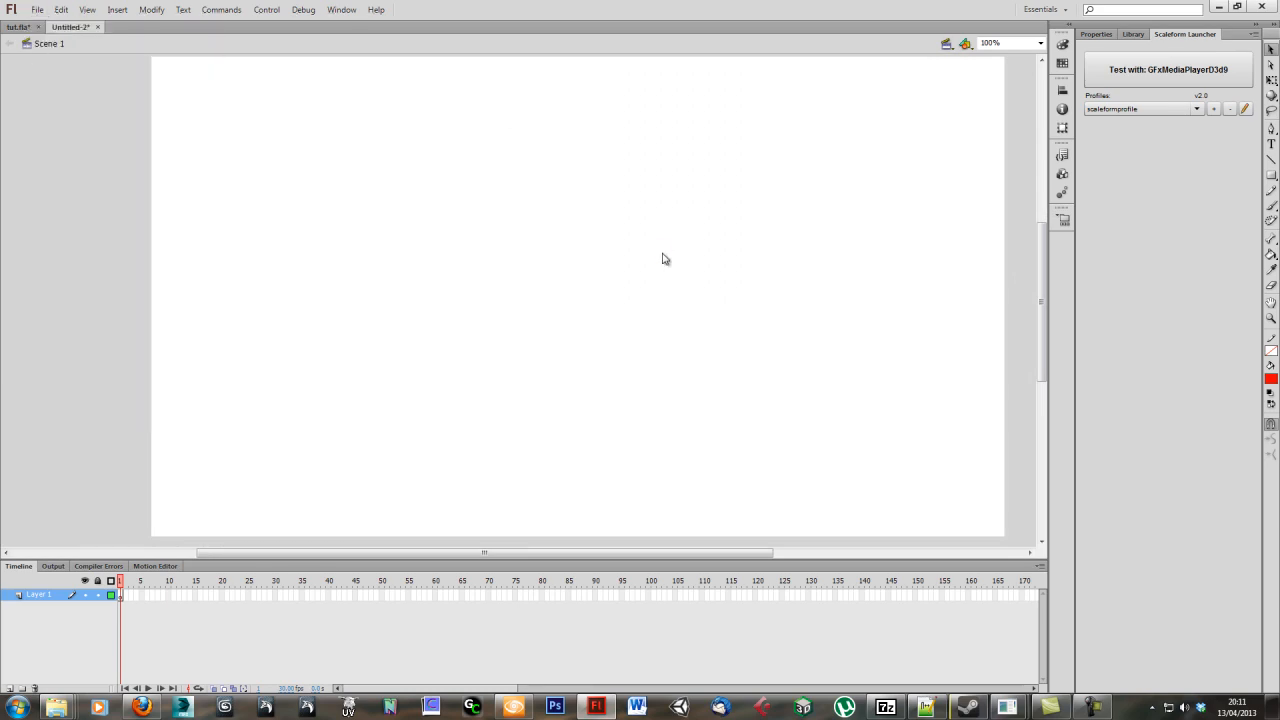
- Save the new document as StartGame.fla in cryengine345\Game\Flash\mainmenu, replacing the existing file
key("ctrl+s")
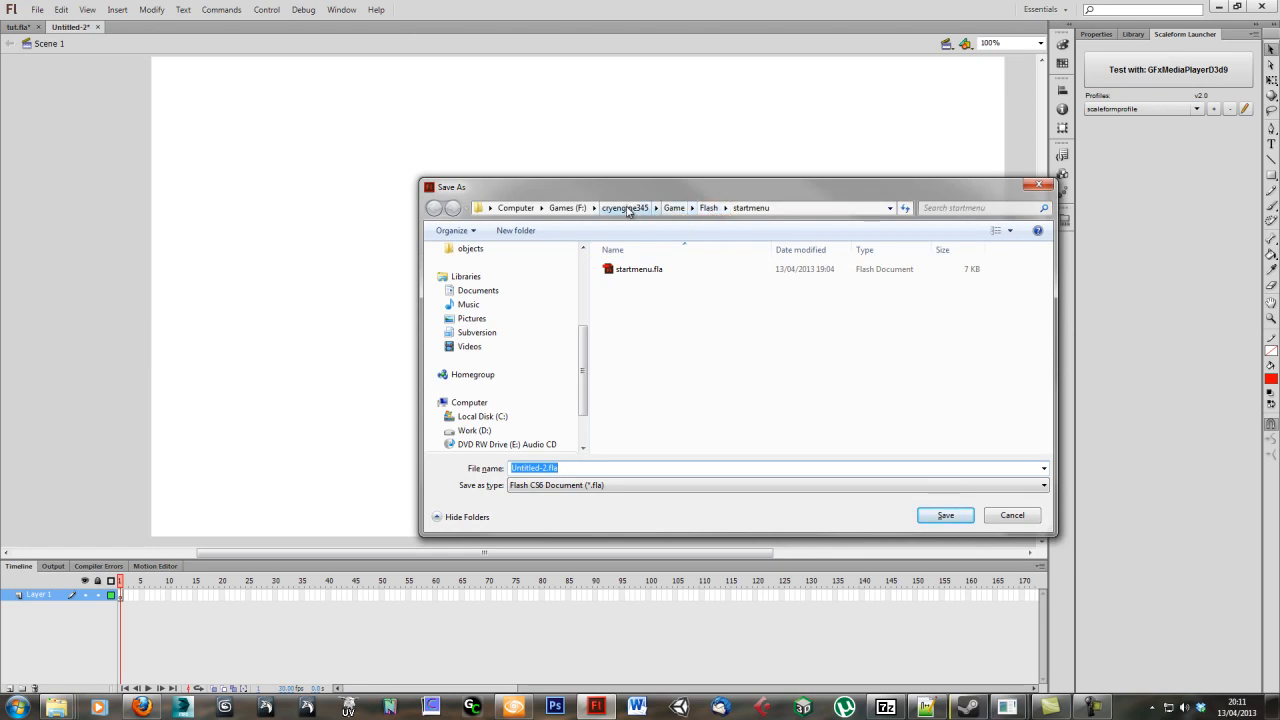
left_click(627, 209)
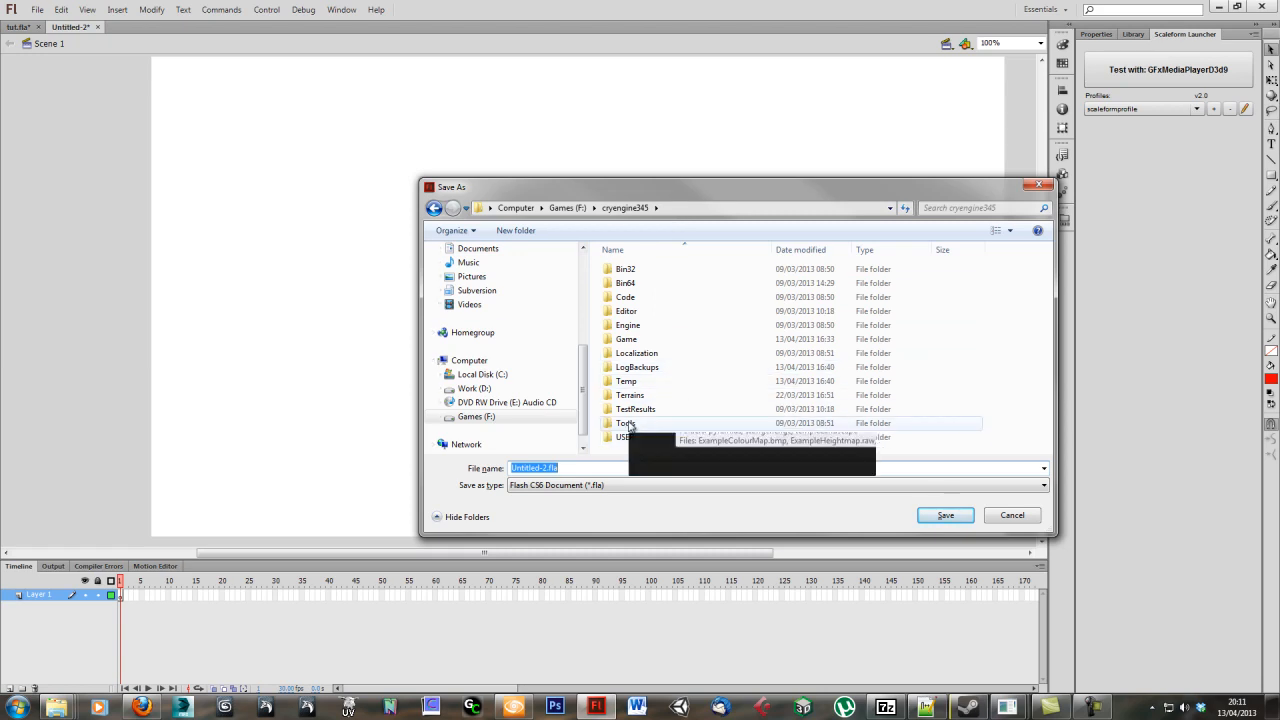
double_click(631, 343)
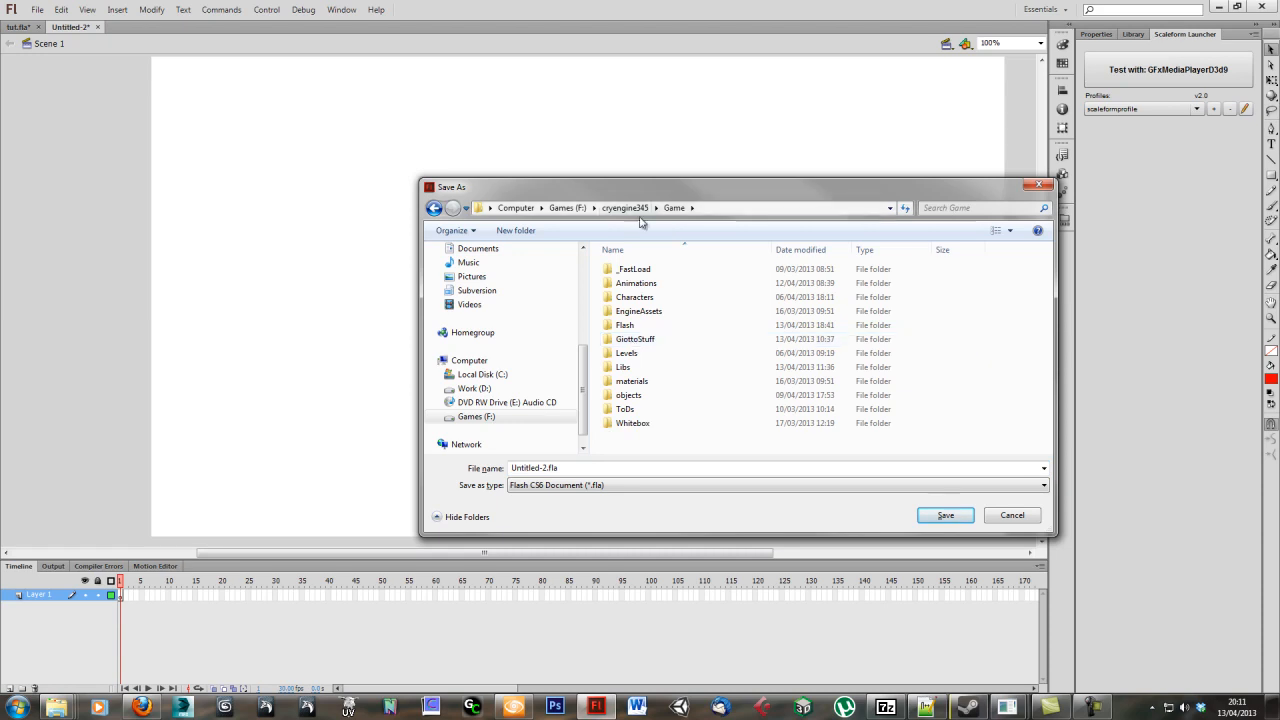
double_click(627, 326)
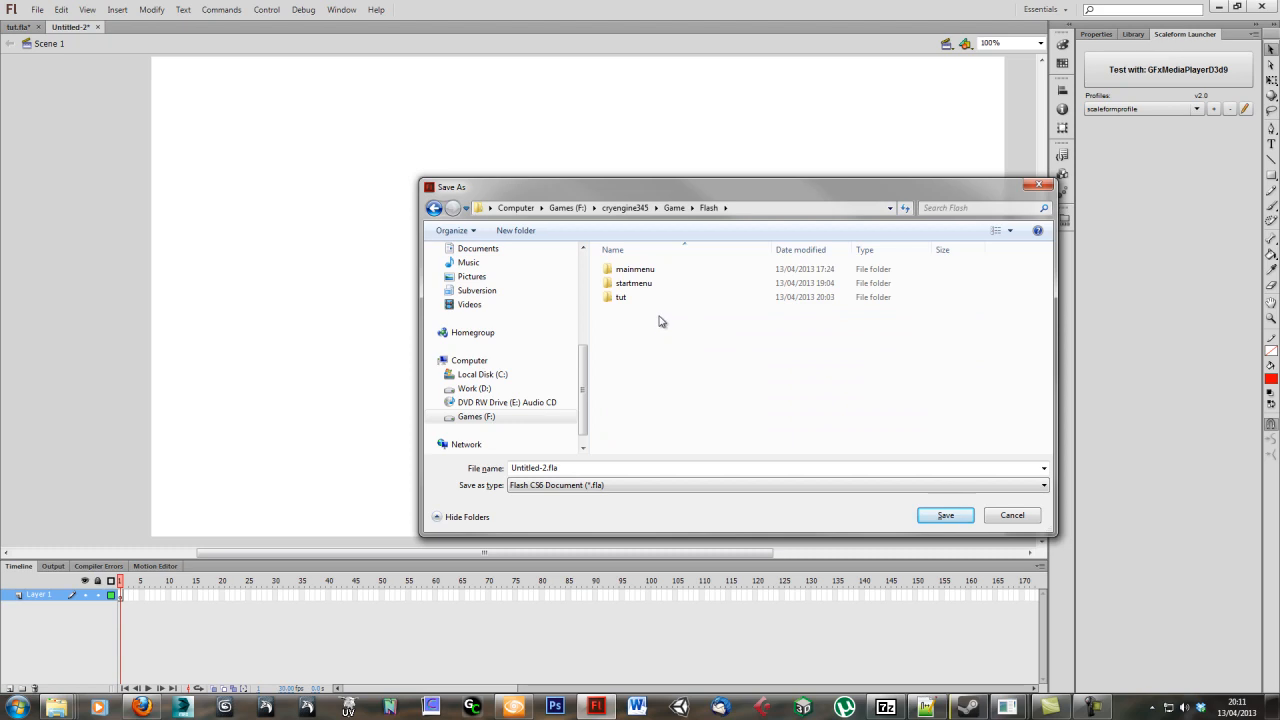
double_click(631, 271)
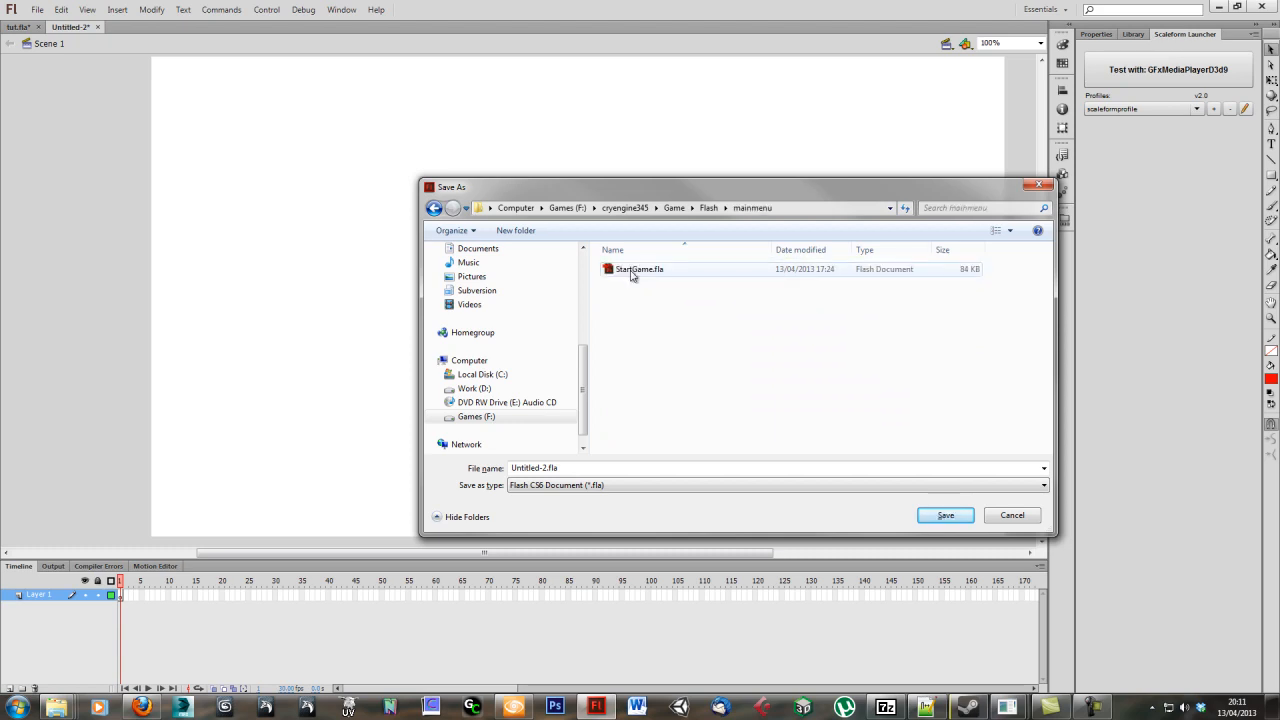
left_click(433, 208)
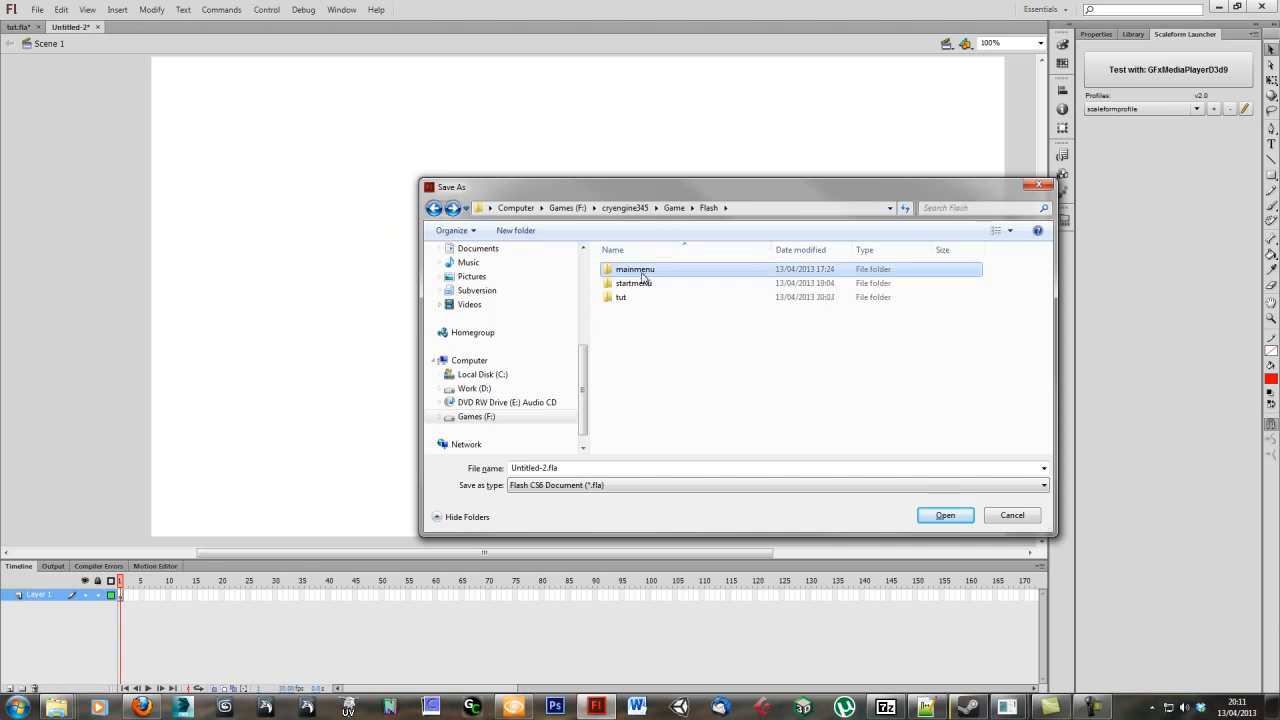
double_click(634, 270)
double_click(630, 275)
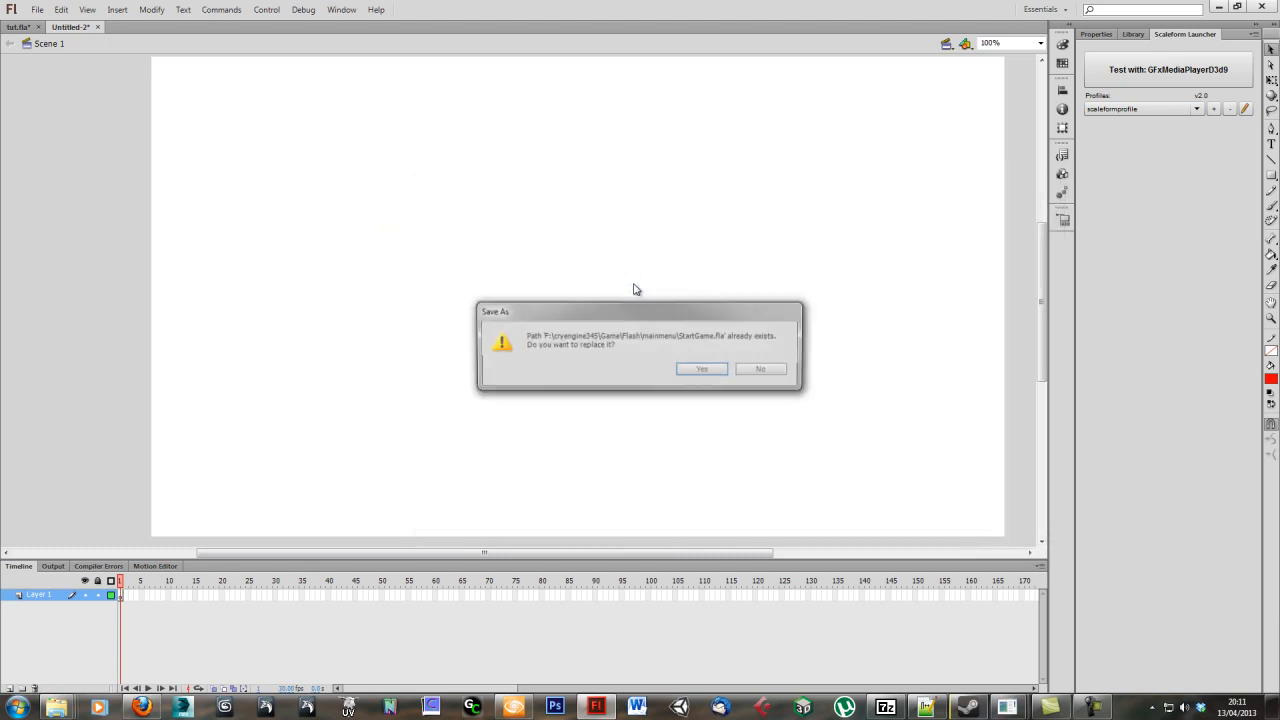
left_click(706, 369)
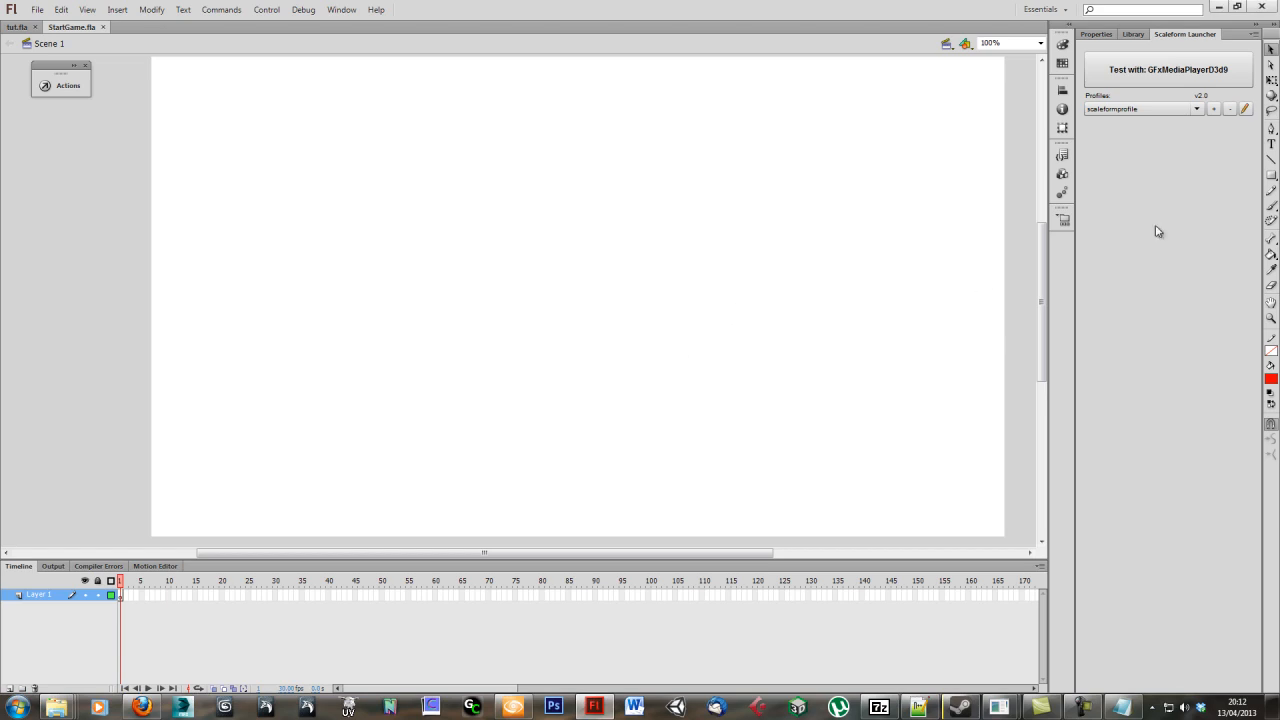
- Draw a red rectangle without an outline, about 397 px wide and 61 px high, near the middle of the stage
left_click(1271, 176)
left_click_drag(445, 275, 709, 316)
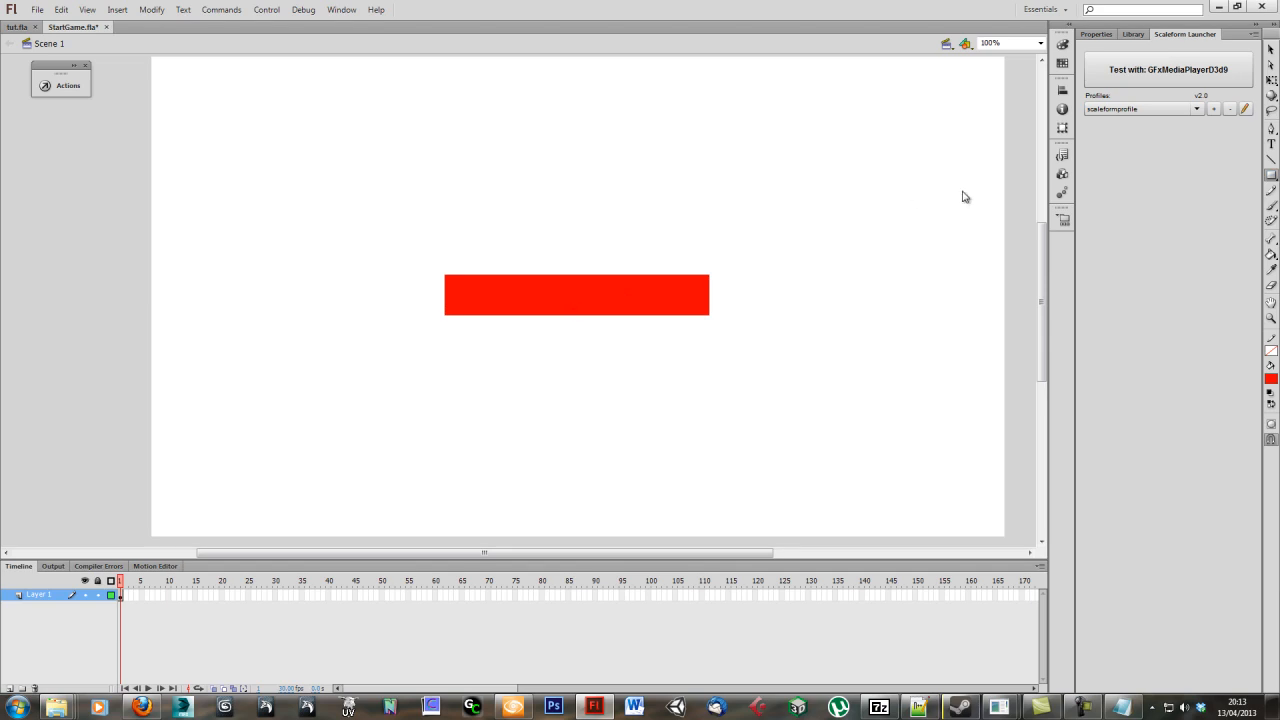
left_click(1096, 34)
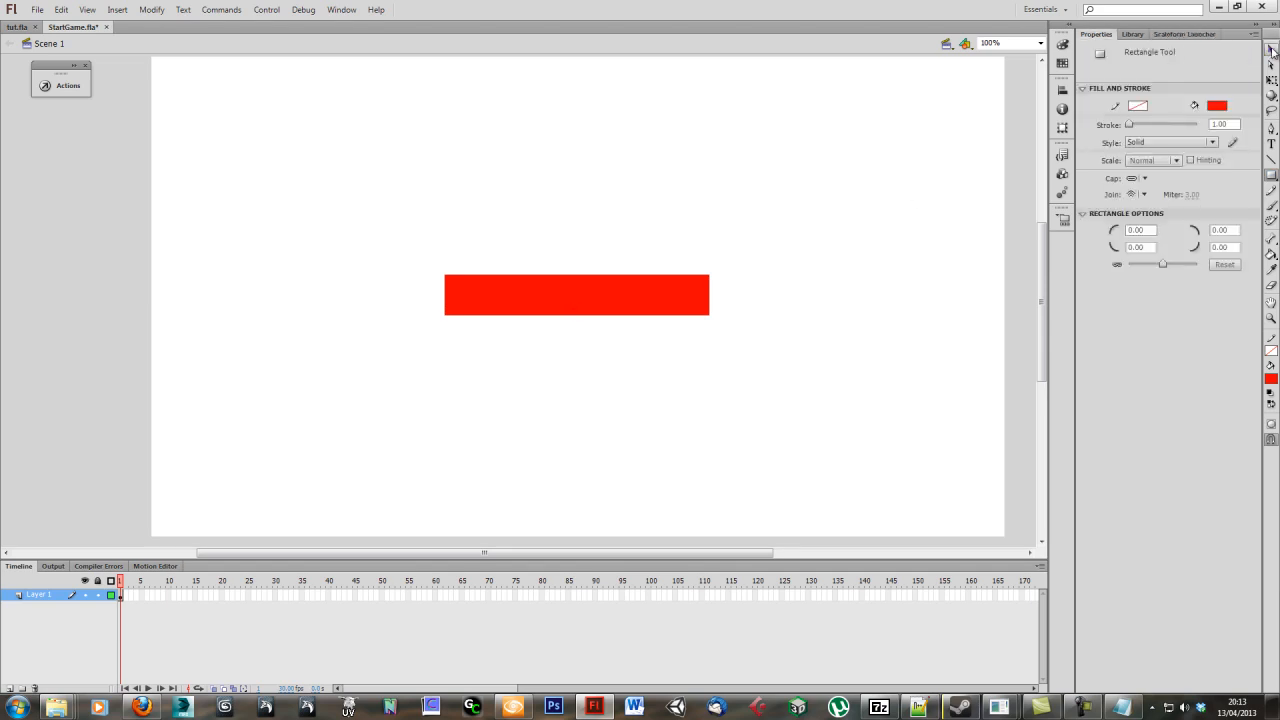
- Convert the red rectangle to a Movie Clip symbol, keeping the default name and registration point
left_click(1271, 49)
left_click(574, 307)
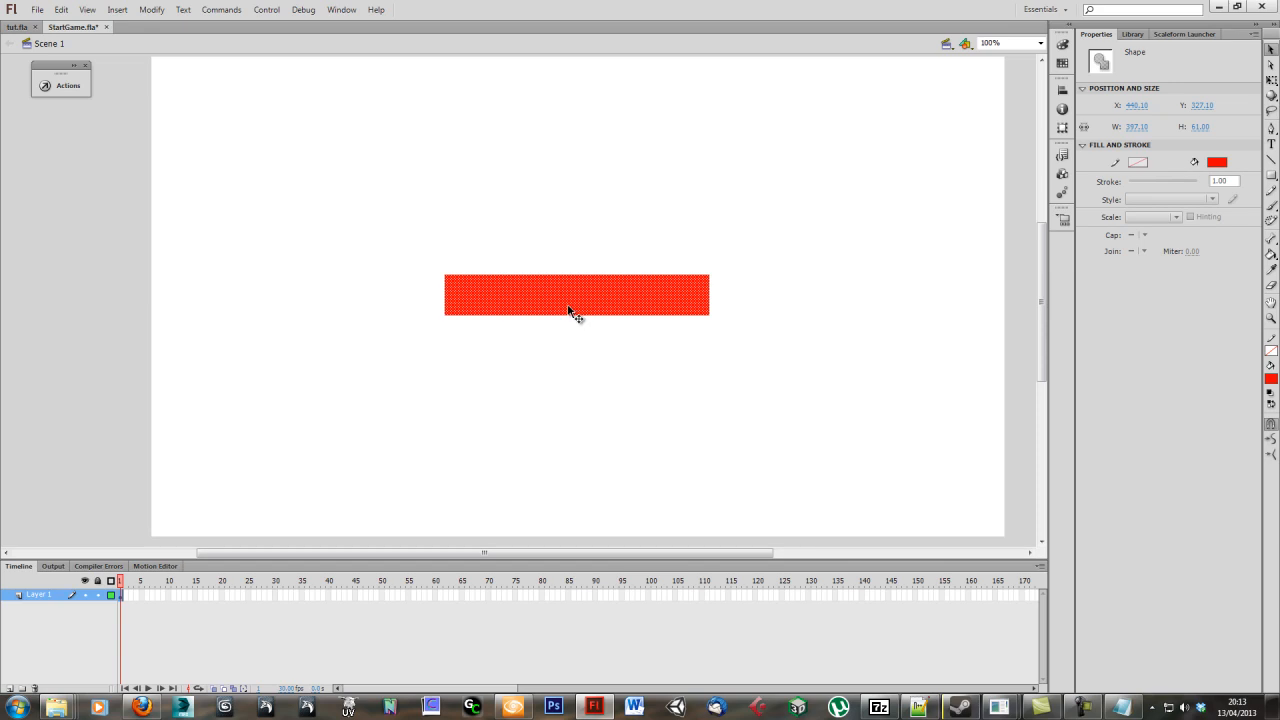
right_click(571, 307)
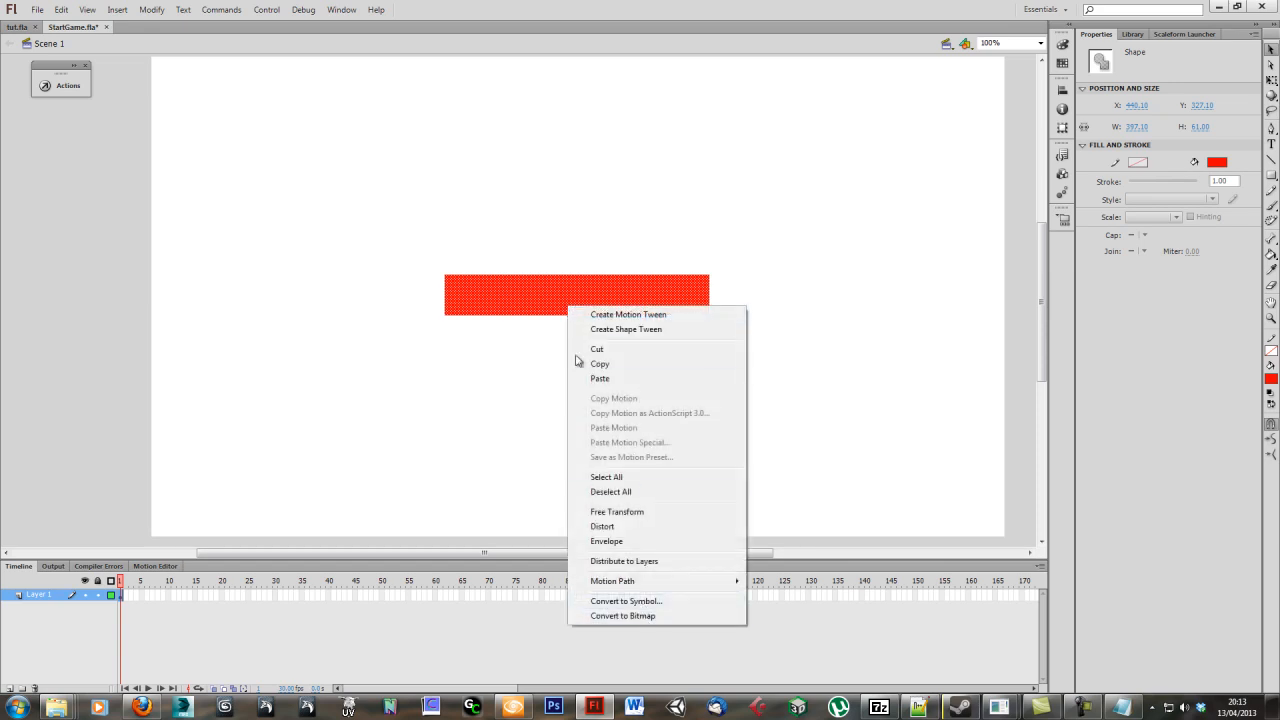
left_click(650, 601)
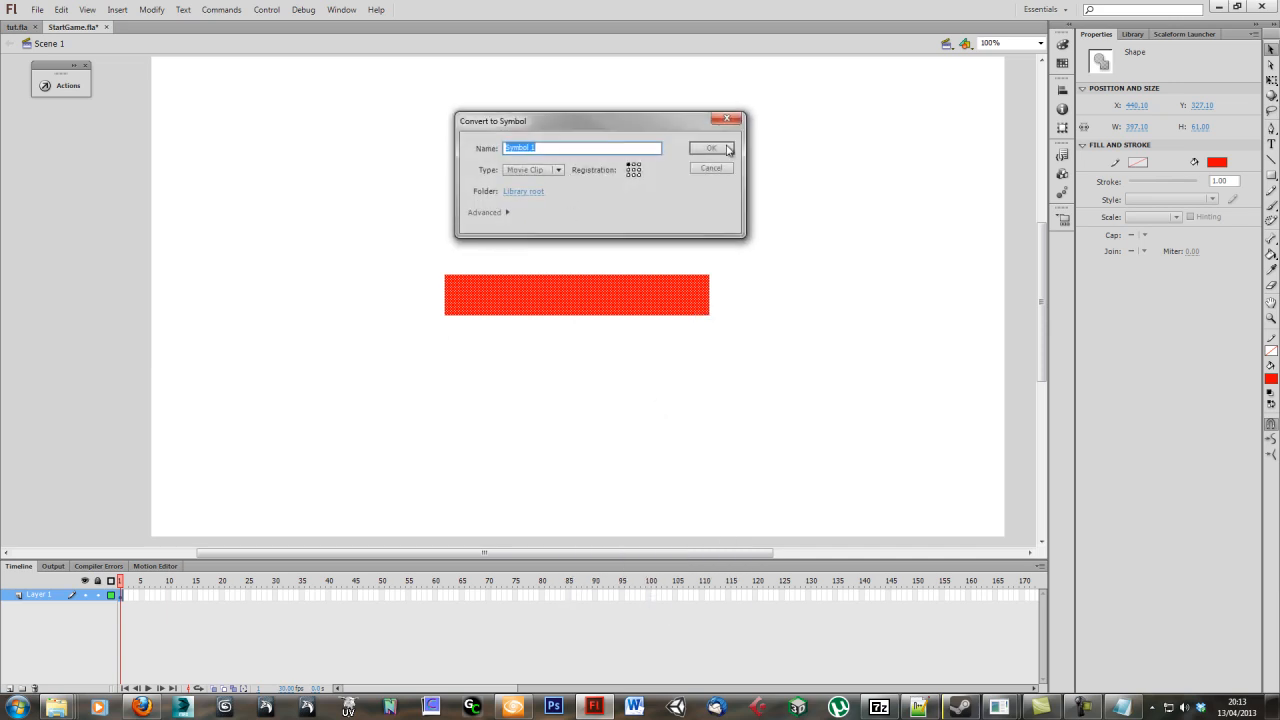
left_click(558, 170)
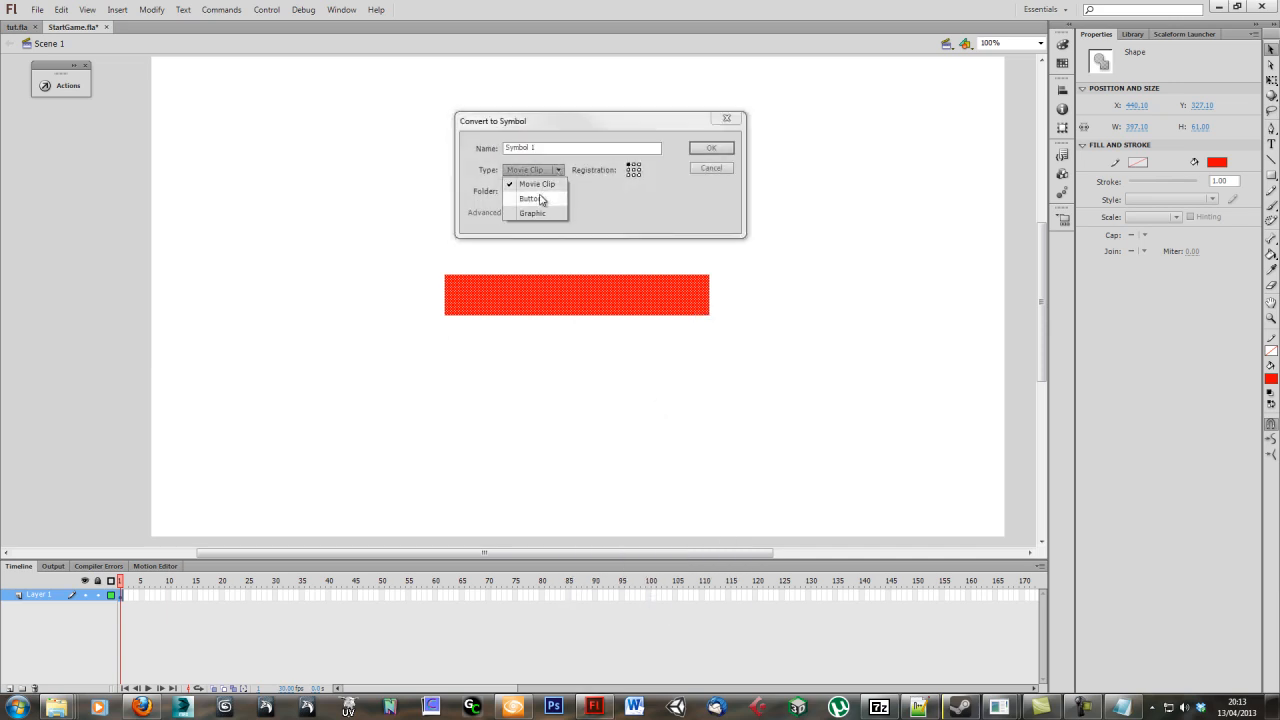
left_click(561, 171)
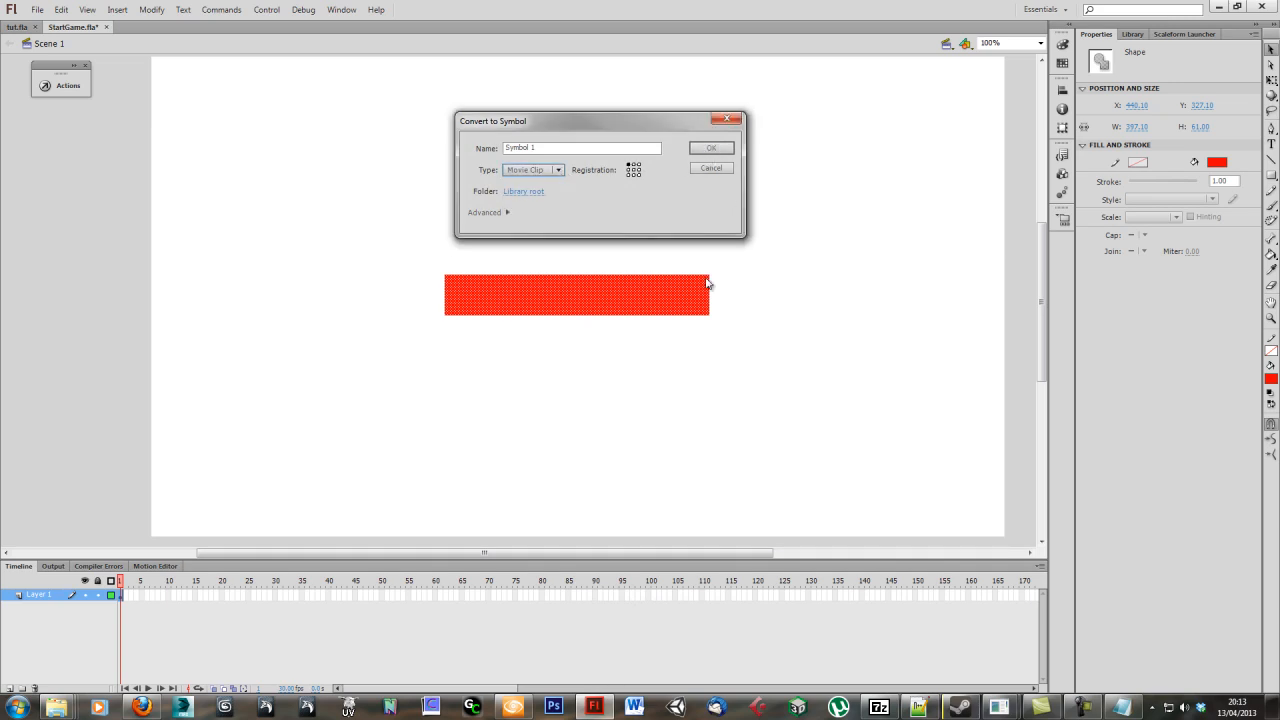
left_click(708, 152)
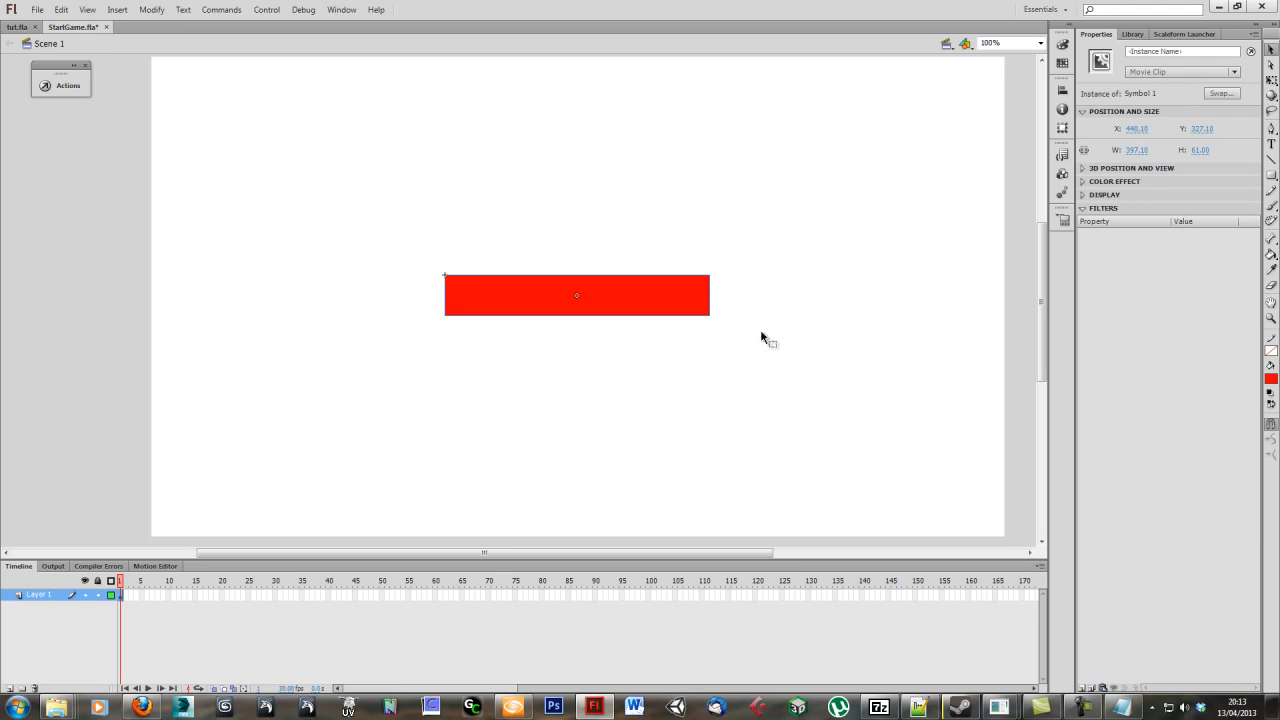
- Give the red rectangle's movie clip the instance name startButton
left_click(1175, 51)
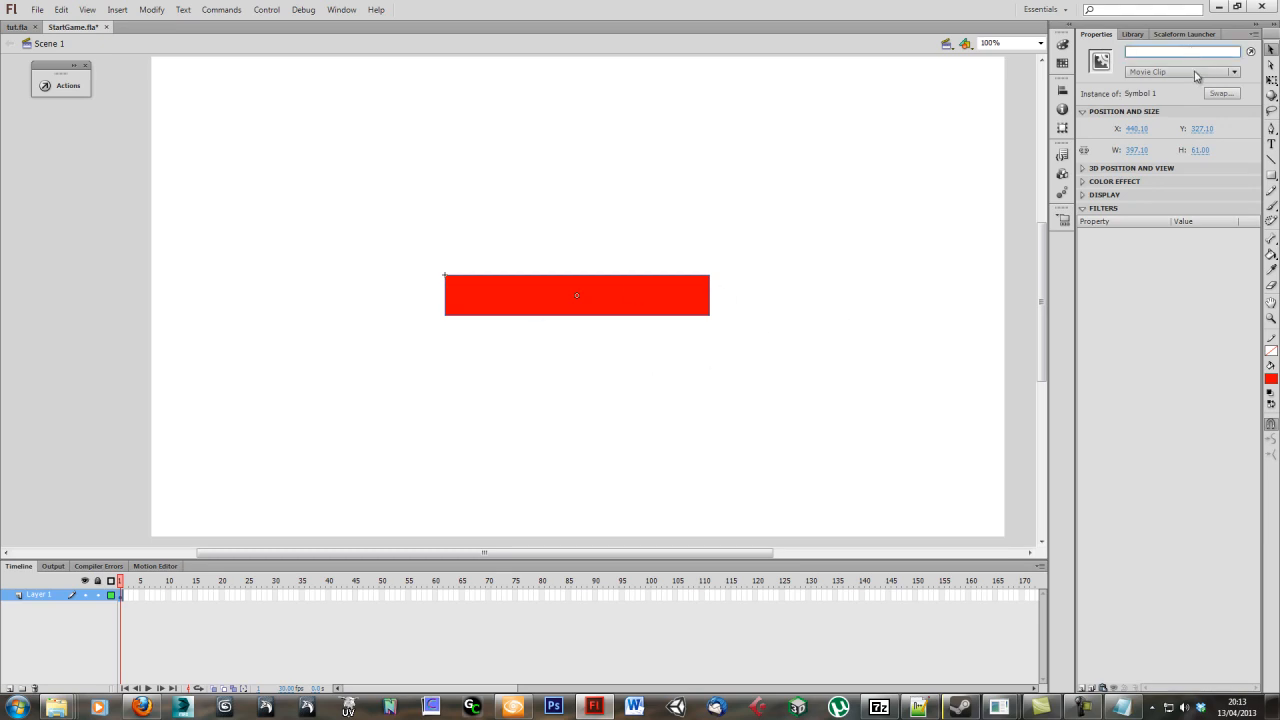
left_click(797, 282)
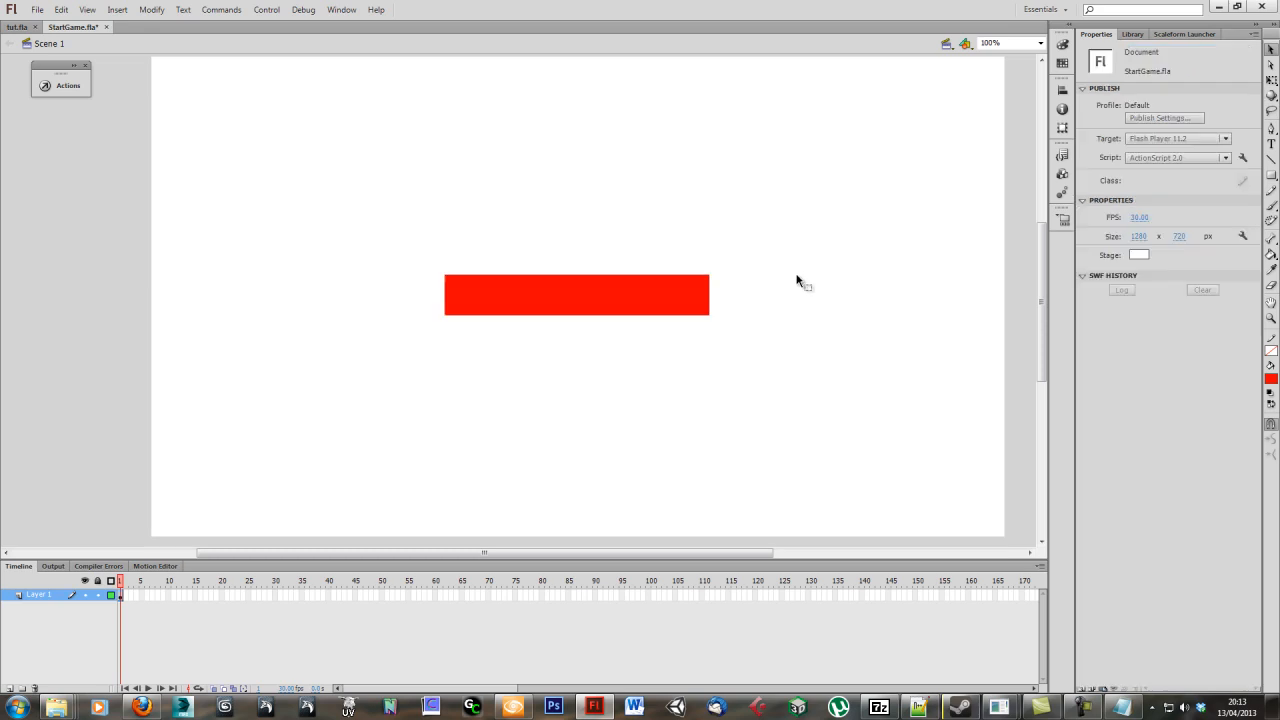
left_click(638, 312)
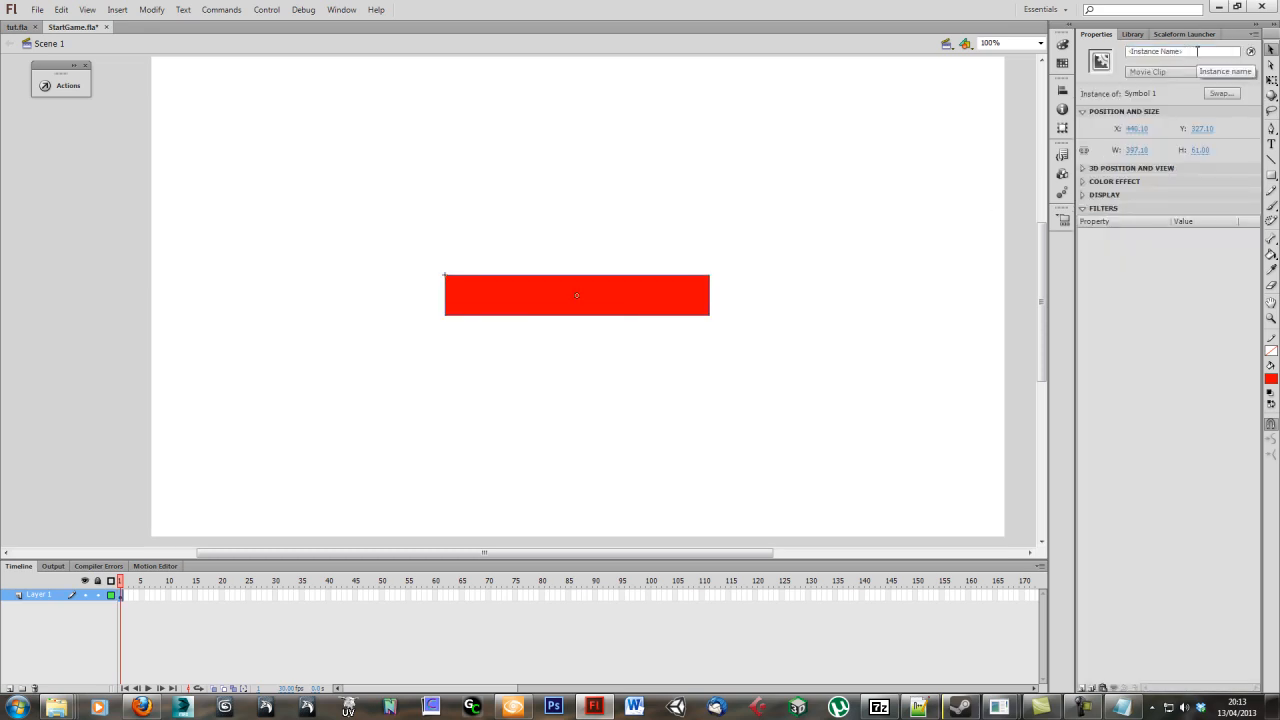
left_click(1197, 51)
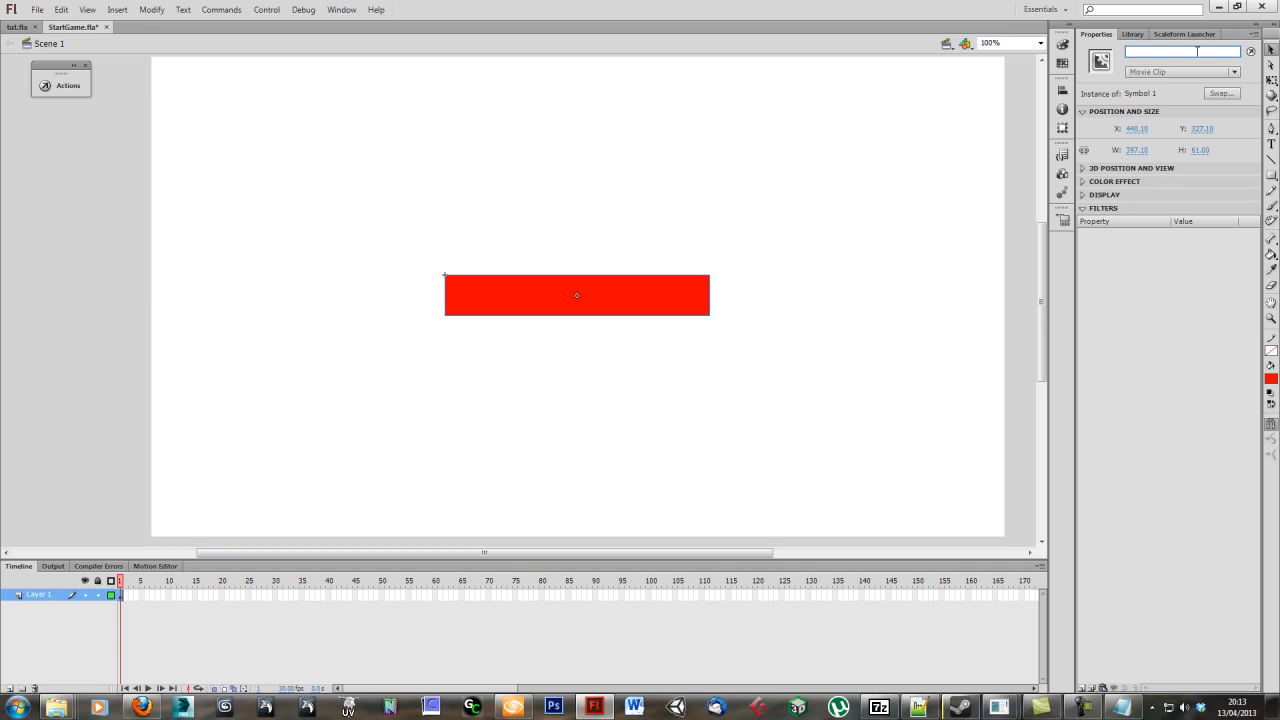
type("utton")
key("BackSpace")
key("BackSpace")
key("BackSpace")
key("BackSpace")
key("BackSpace")
type("startButton")
left_click(814, 380)
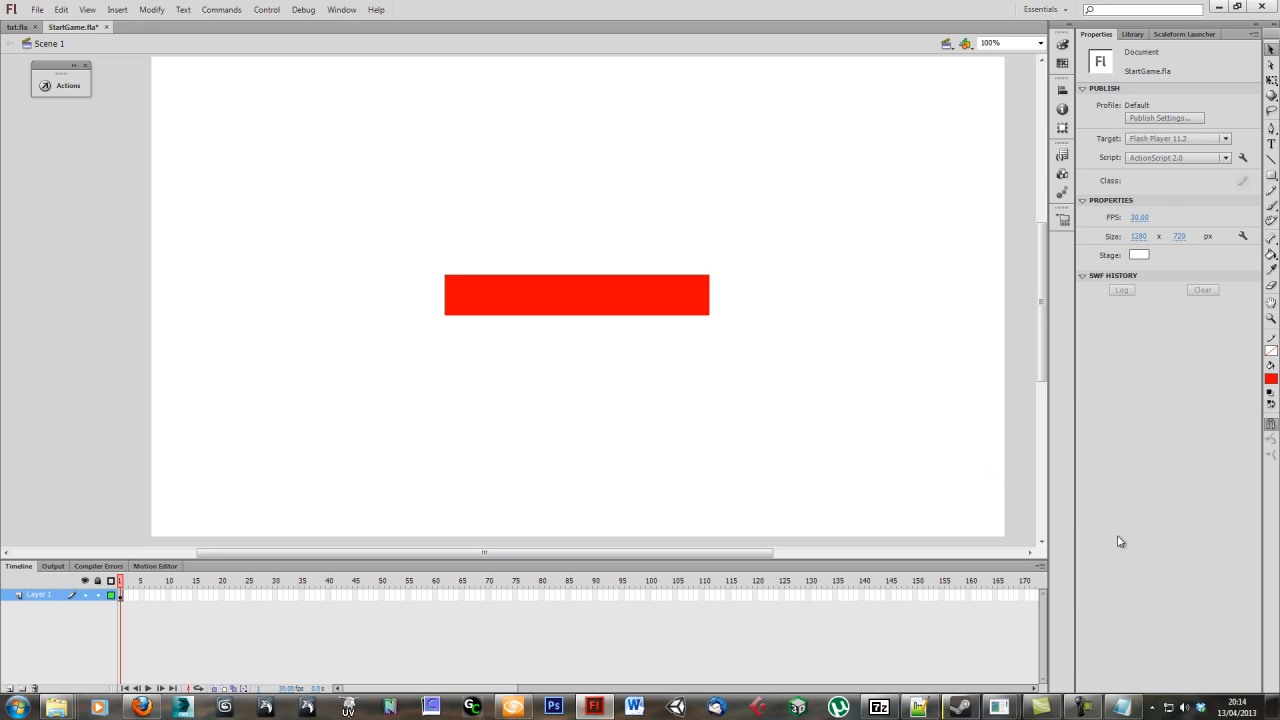
- Bring up the script notes in New Text Document.txt in Notepad, move that window aside and return to the Flash document
left_click(1122, 707)
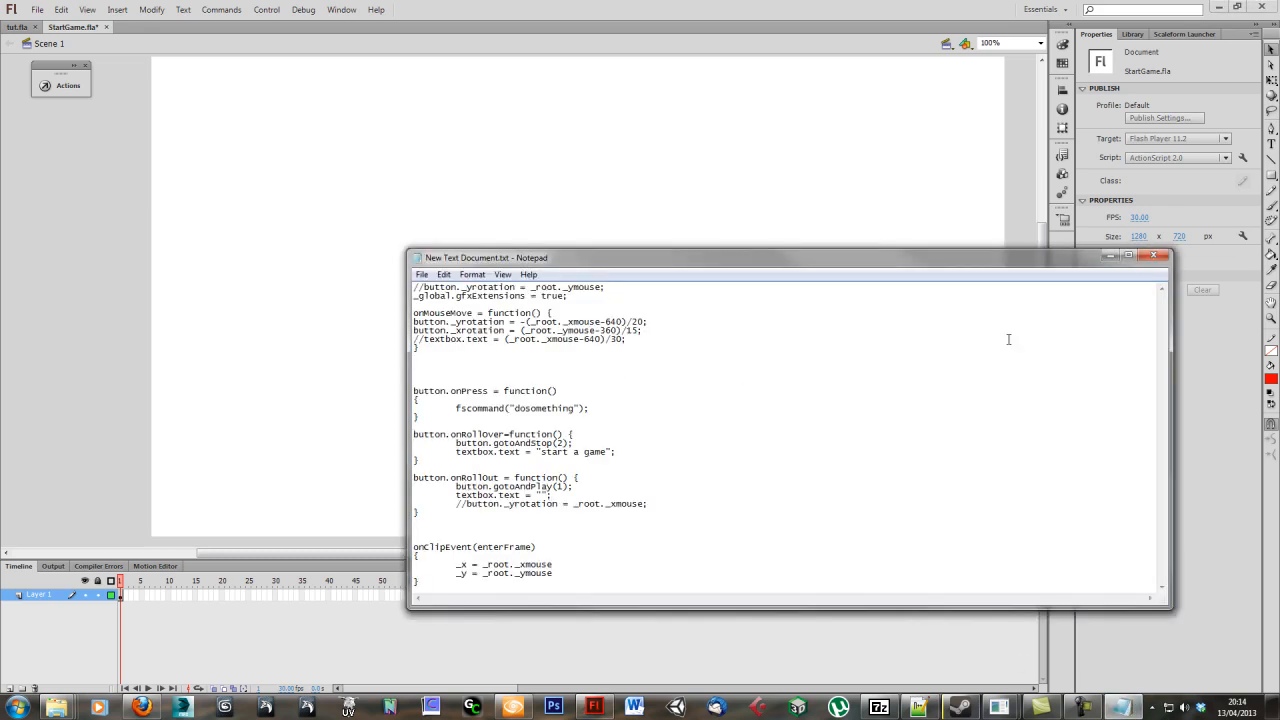
left_click_drag(870, 248, 1279, 241)
key("alt+Tab")
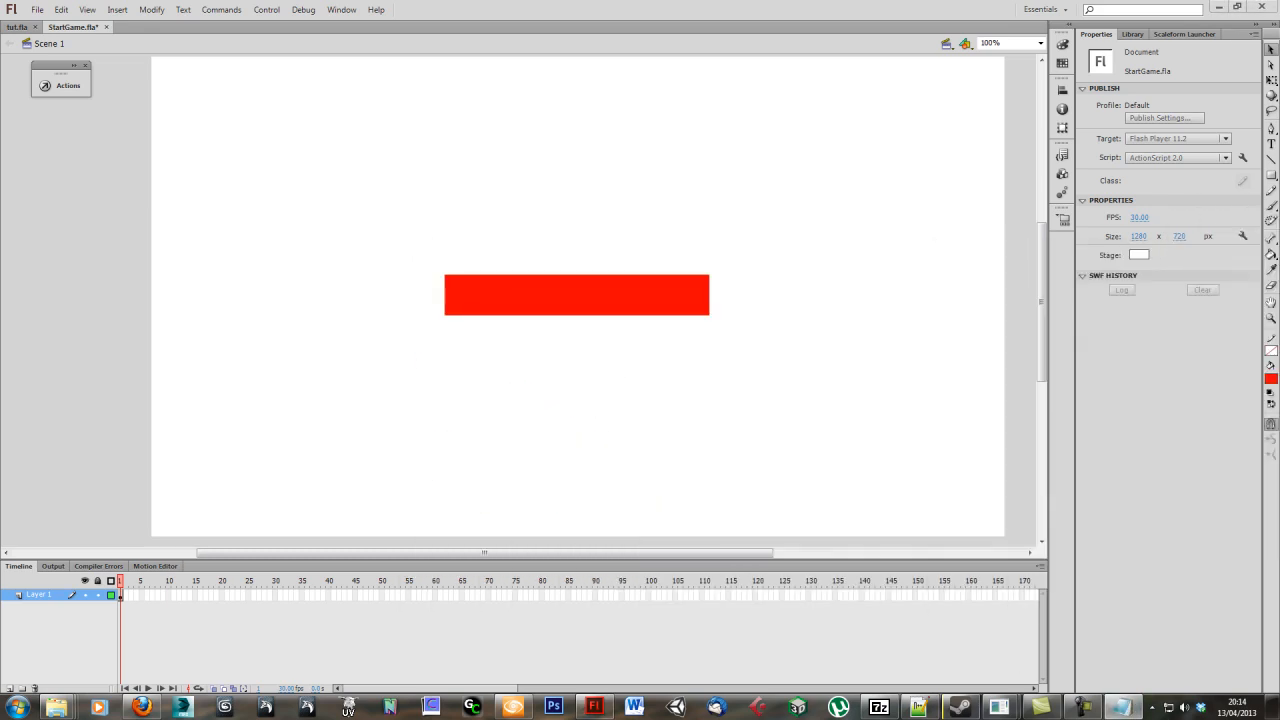
key("alt+Tab")
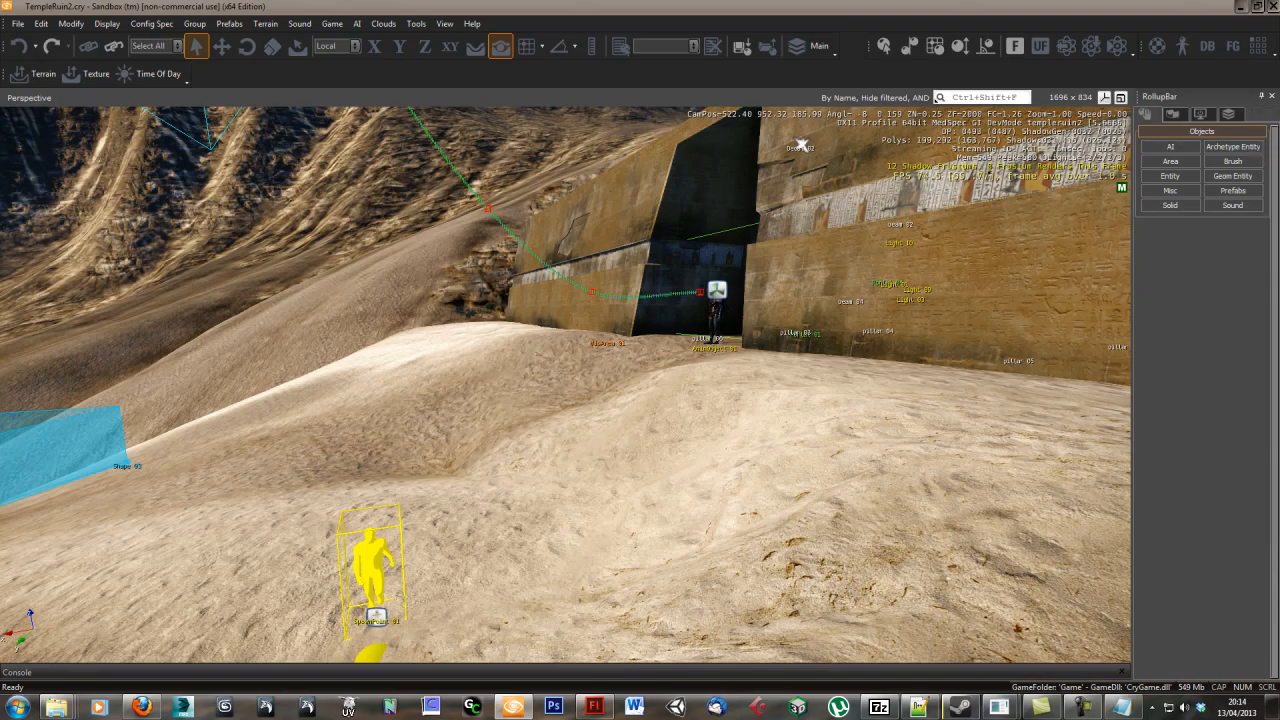
key("alt+Tab")
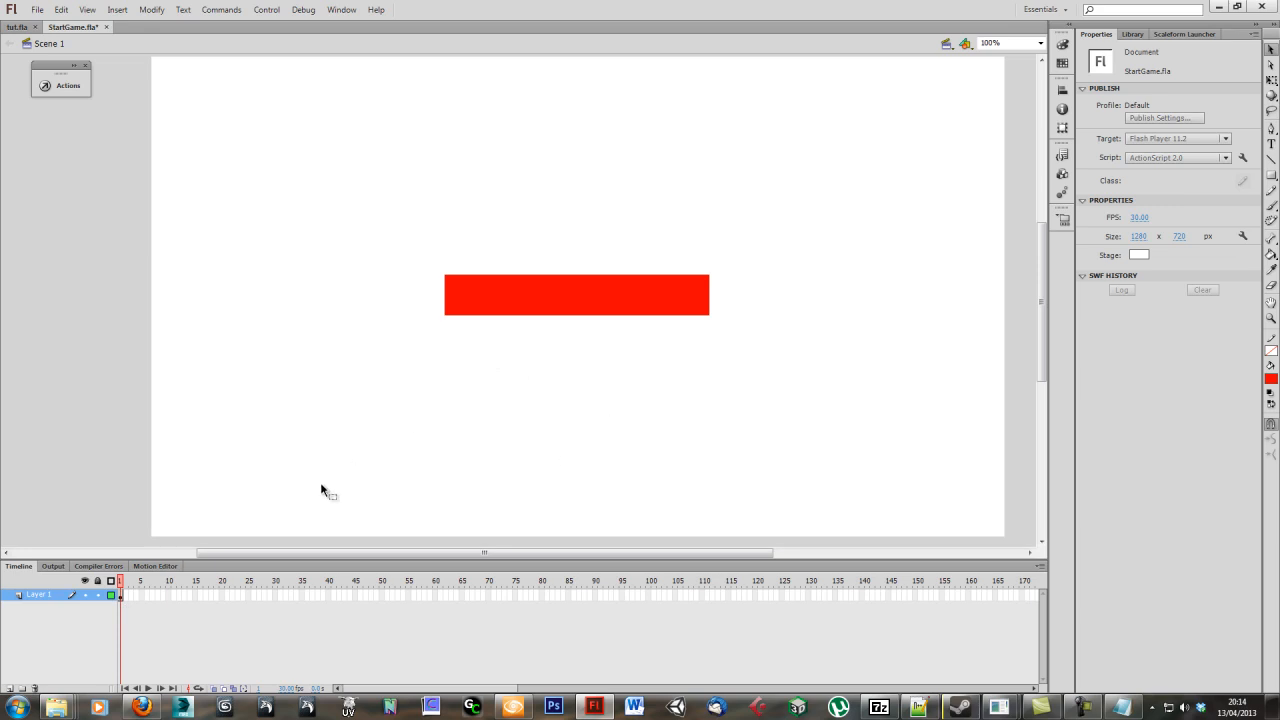
- Open the actions of Layer 1's frame 1 and enter _global.gfxExtensions = true; as the first script line
left_click_drag(391, 552, 405, 552)
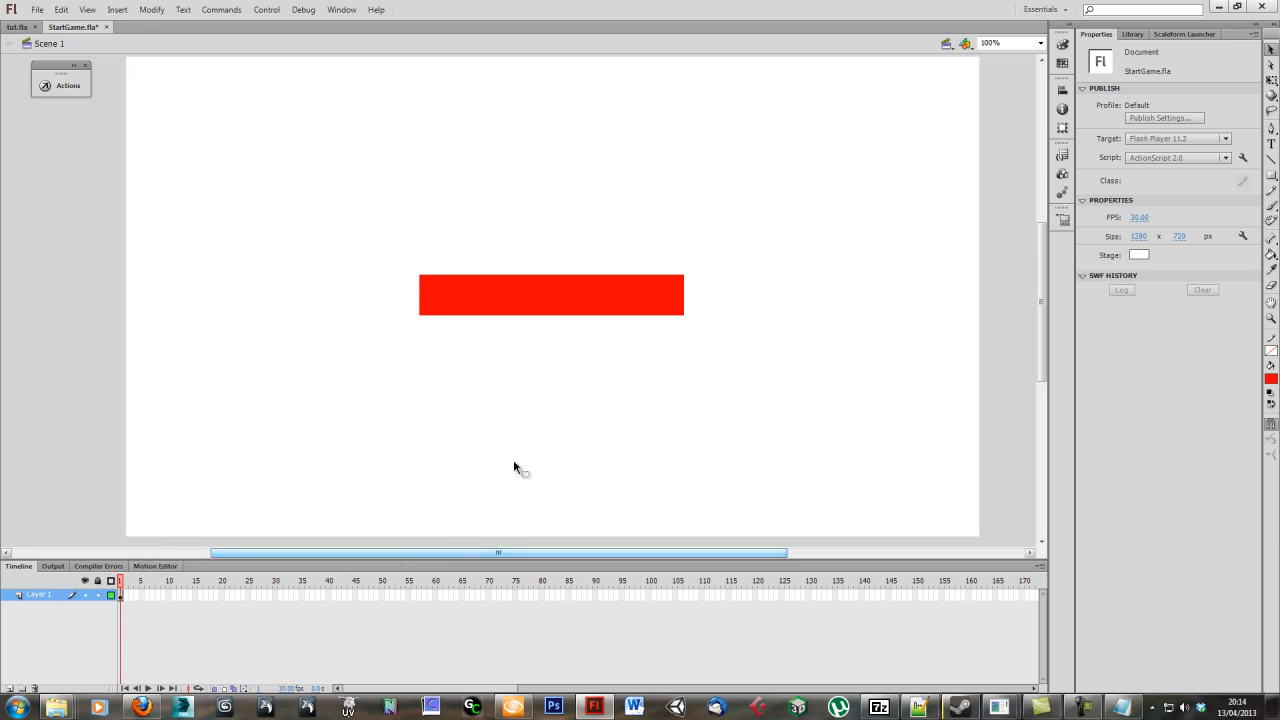
left_click(121, 596)
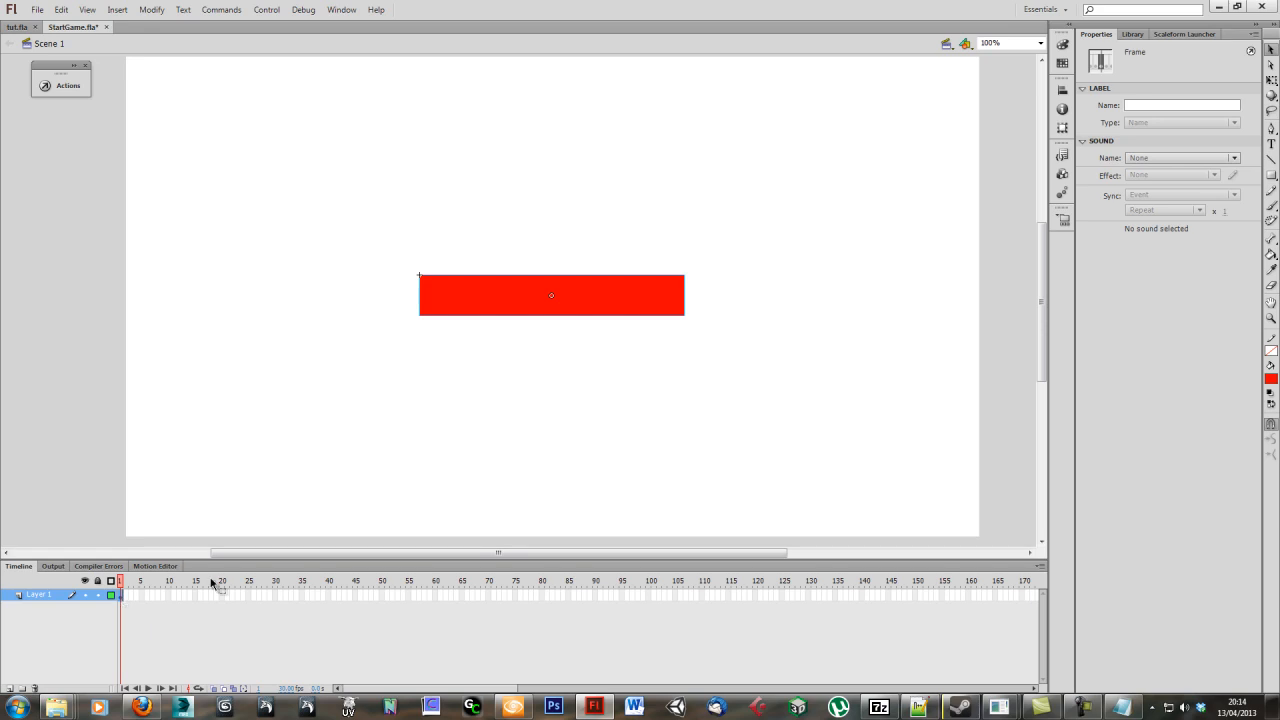
right_click(121, 599)
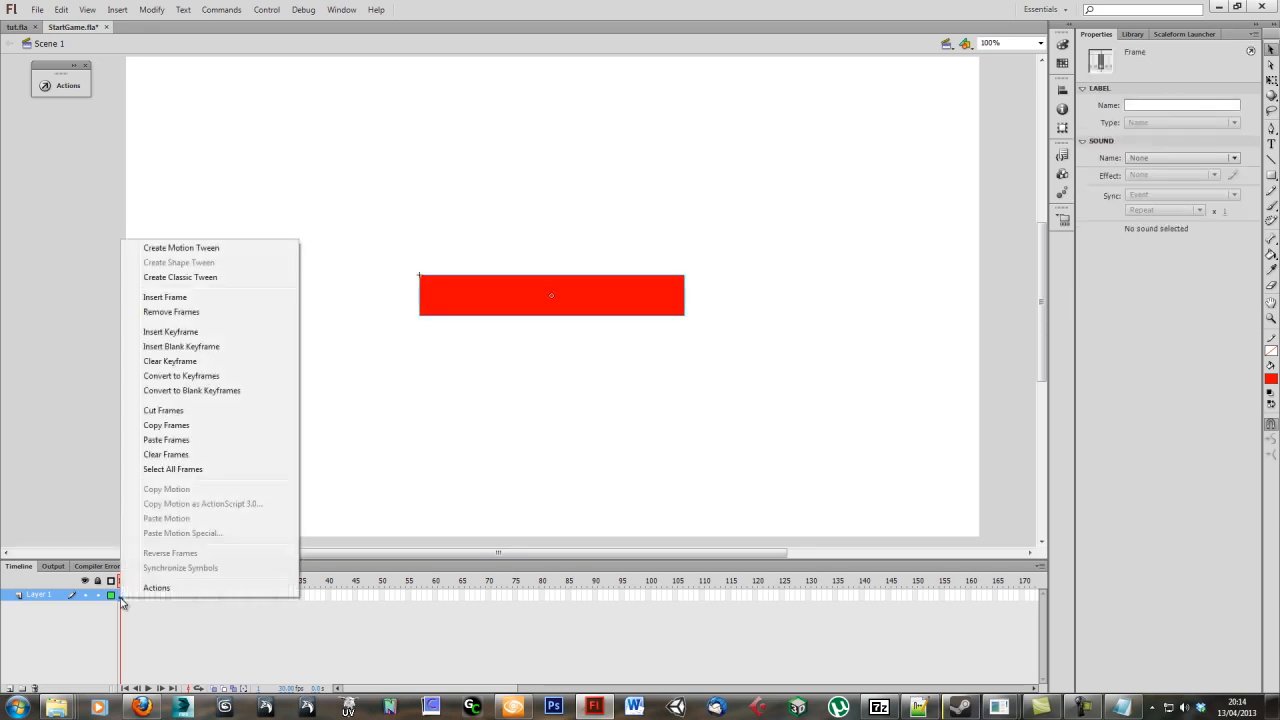
left_click(186, 589)
left_click_drag(455, 80, 593, 110)
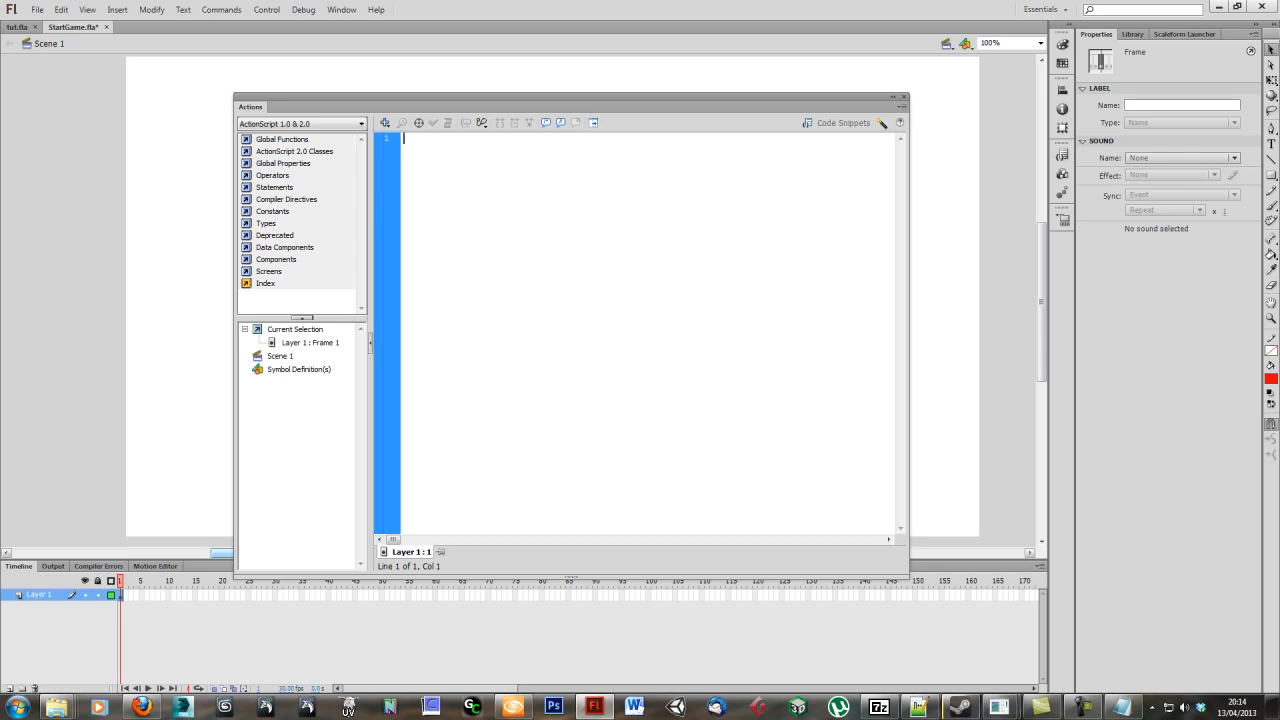
left_click(438, 151)
type("_global.gfxExtensions = true;")
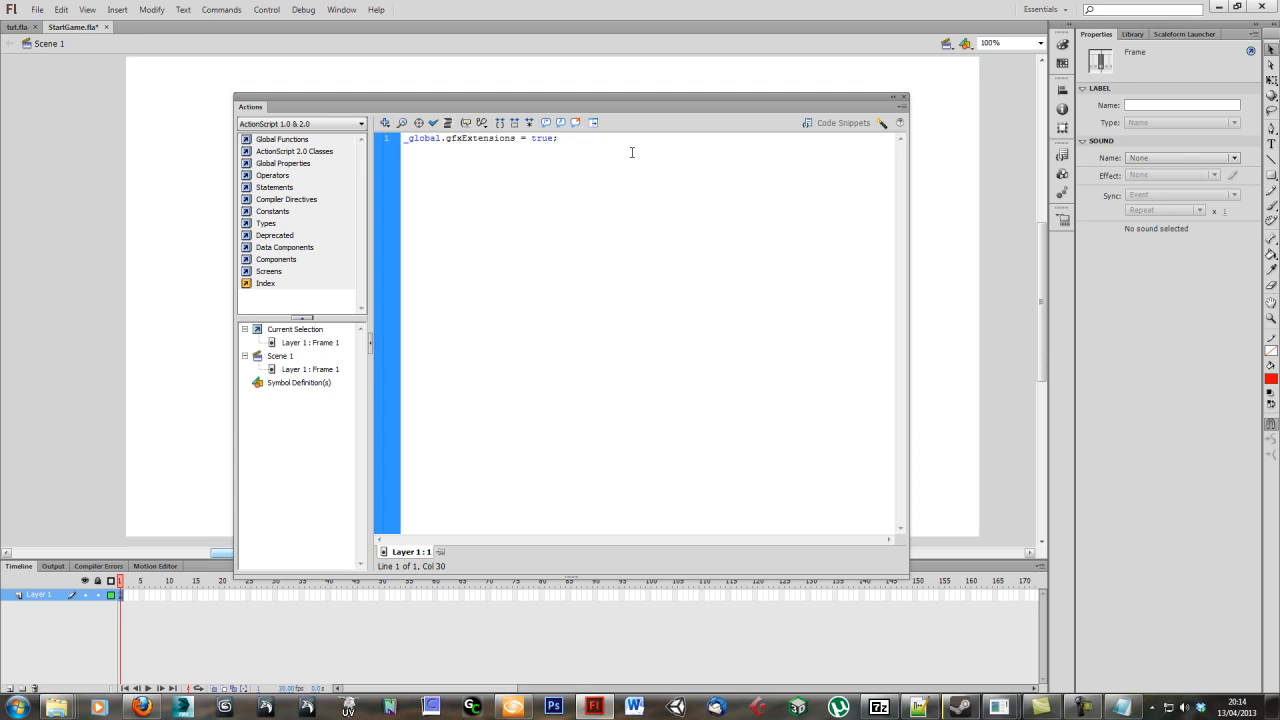
key("Return")
left_click_drag(586, 138, 404, 138)
left_click(502, 188)
left_click_drag(584, 141, 404, 139)
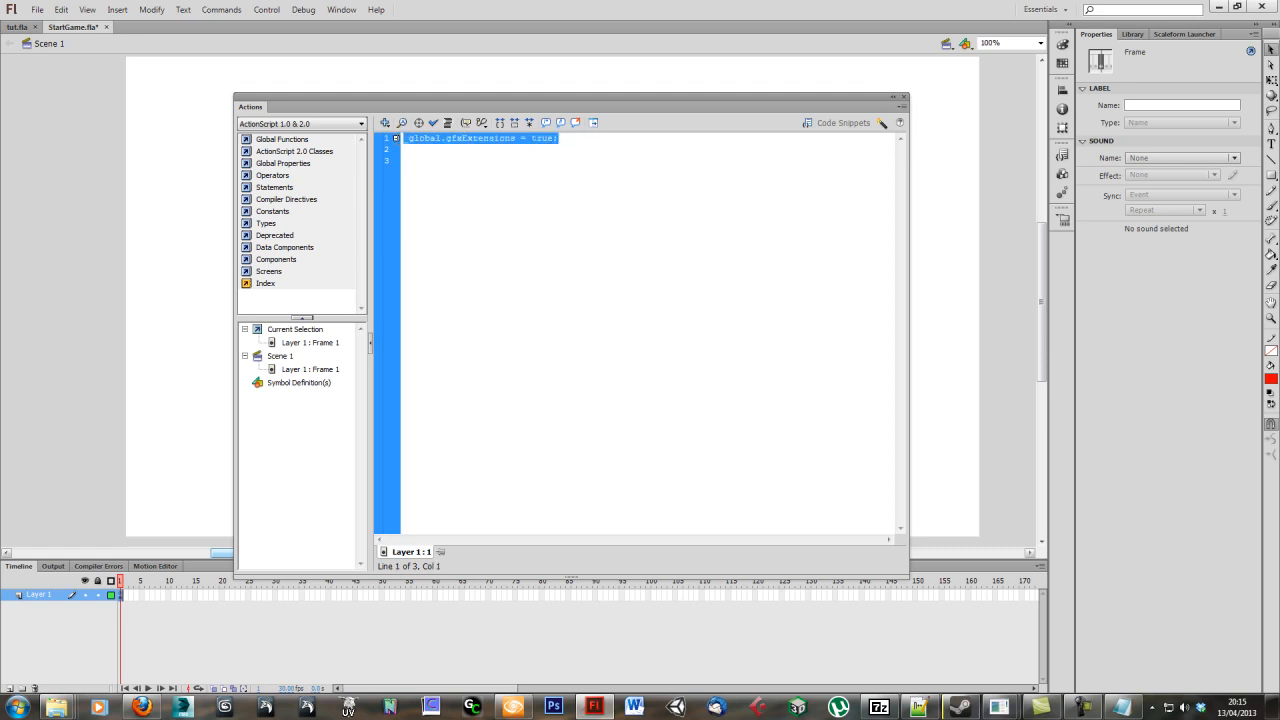
left_click(580, 141)
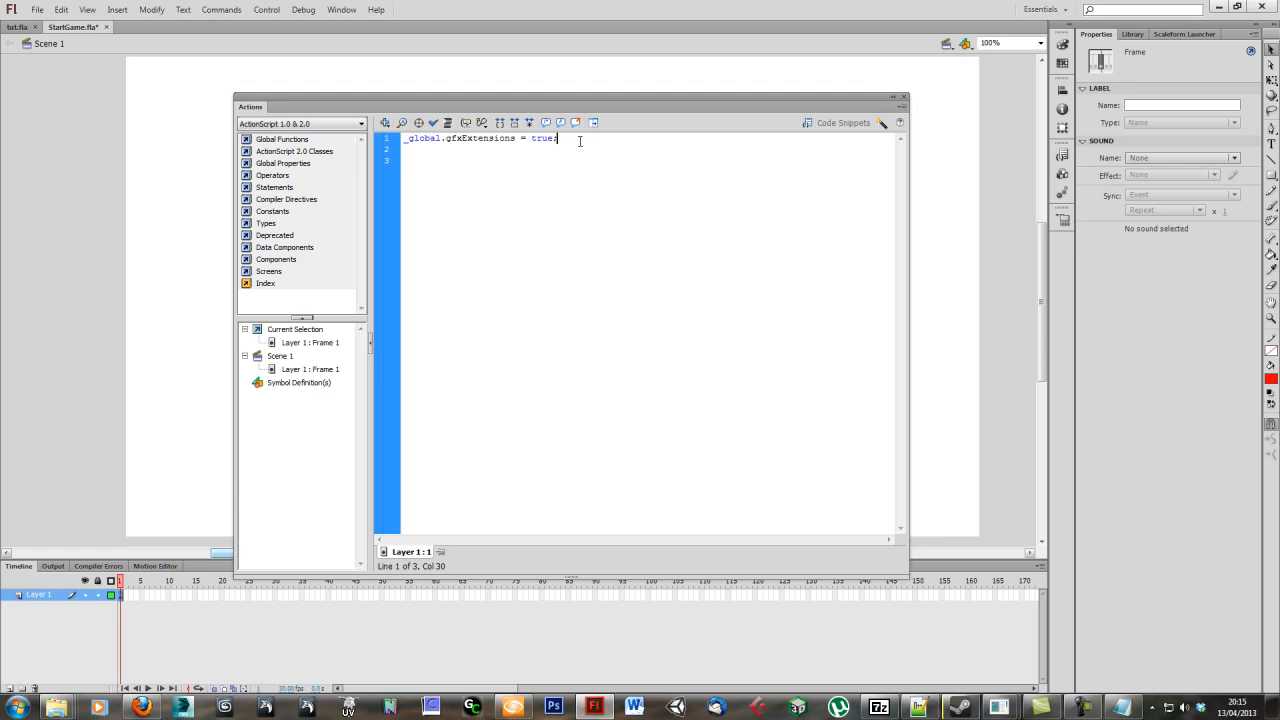
- Select the red rectangle to check its instance name, then bring the script of frame 1 back into view
left_click(421, 160)
left_click_drag(599, 98, 566, 423)
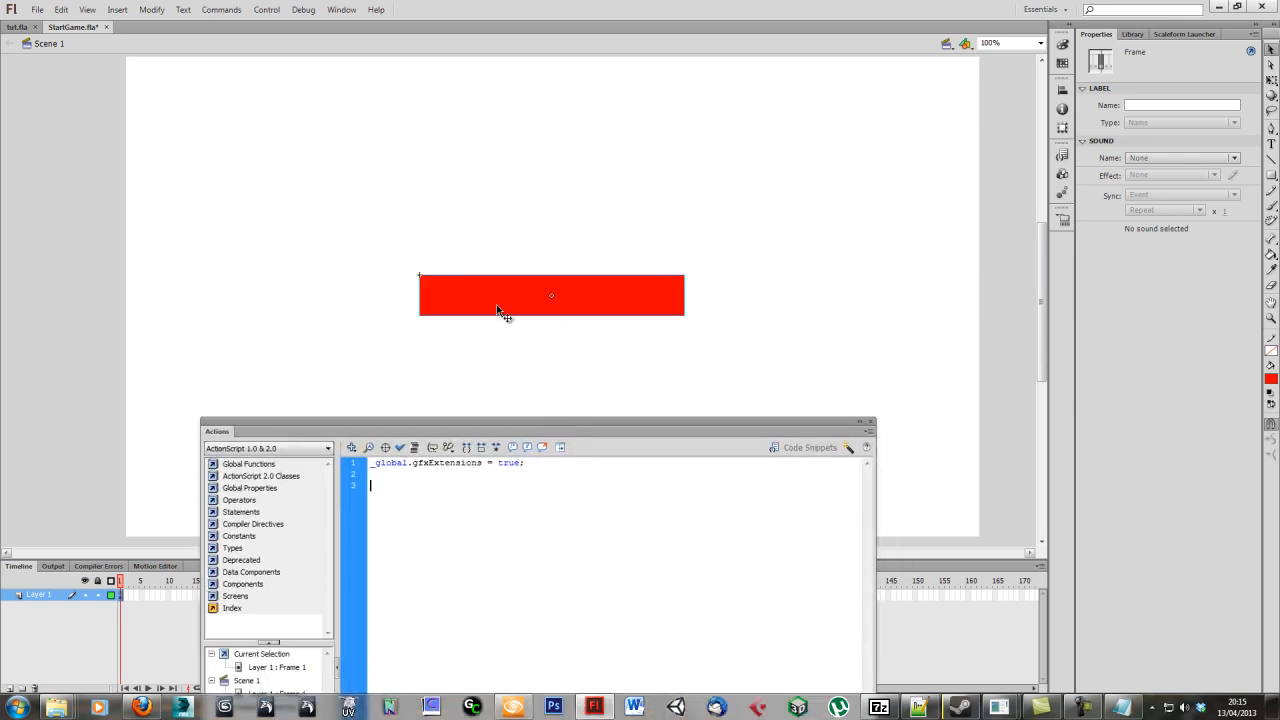
left_click(645, 309)
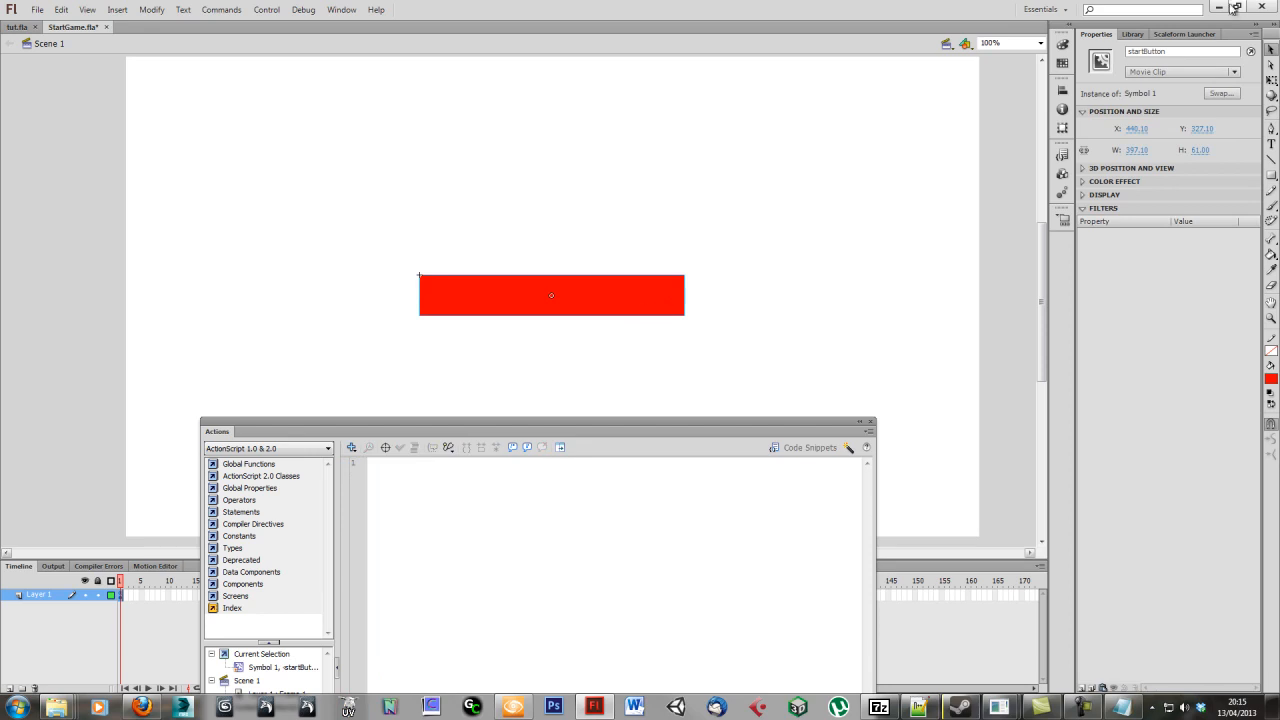
left_click_drag(536, 428, 718, 145)
left_click(251, 434)
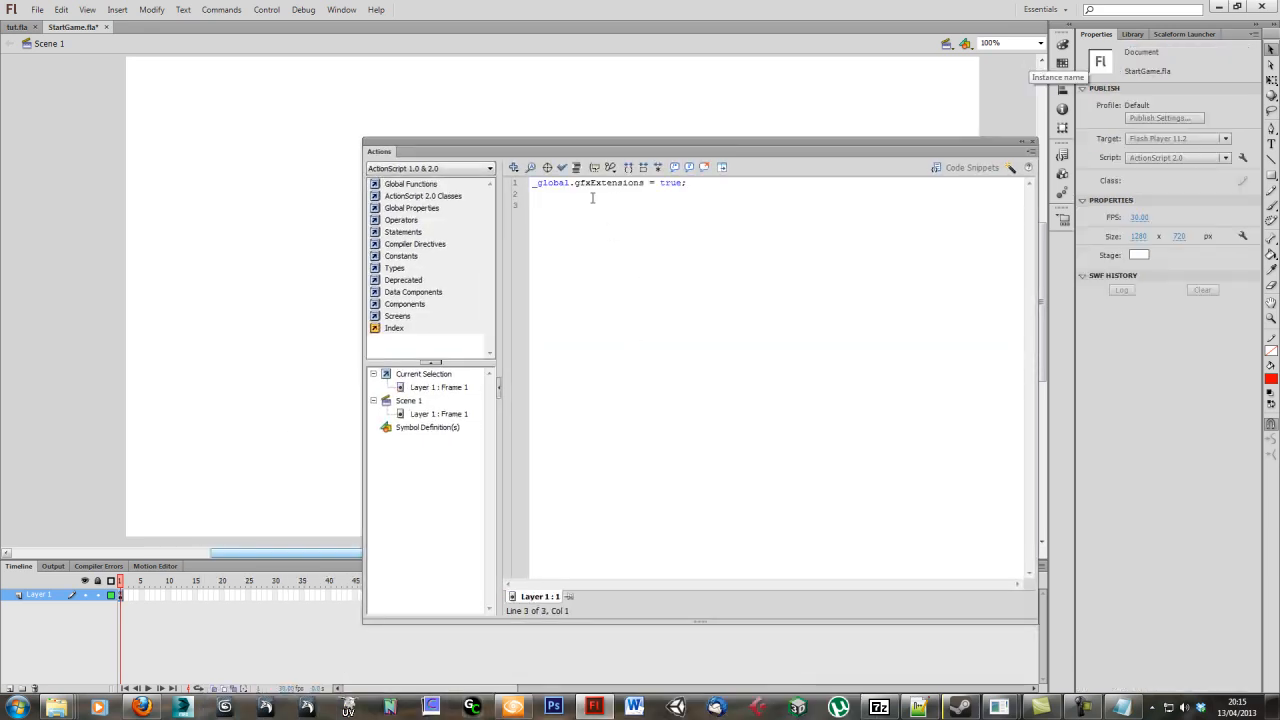
- Begin a new statement on line 3 of the frame 1 script with startButton._yrotation
left_click(637, 241)
type("startButton")
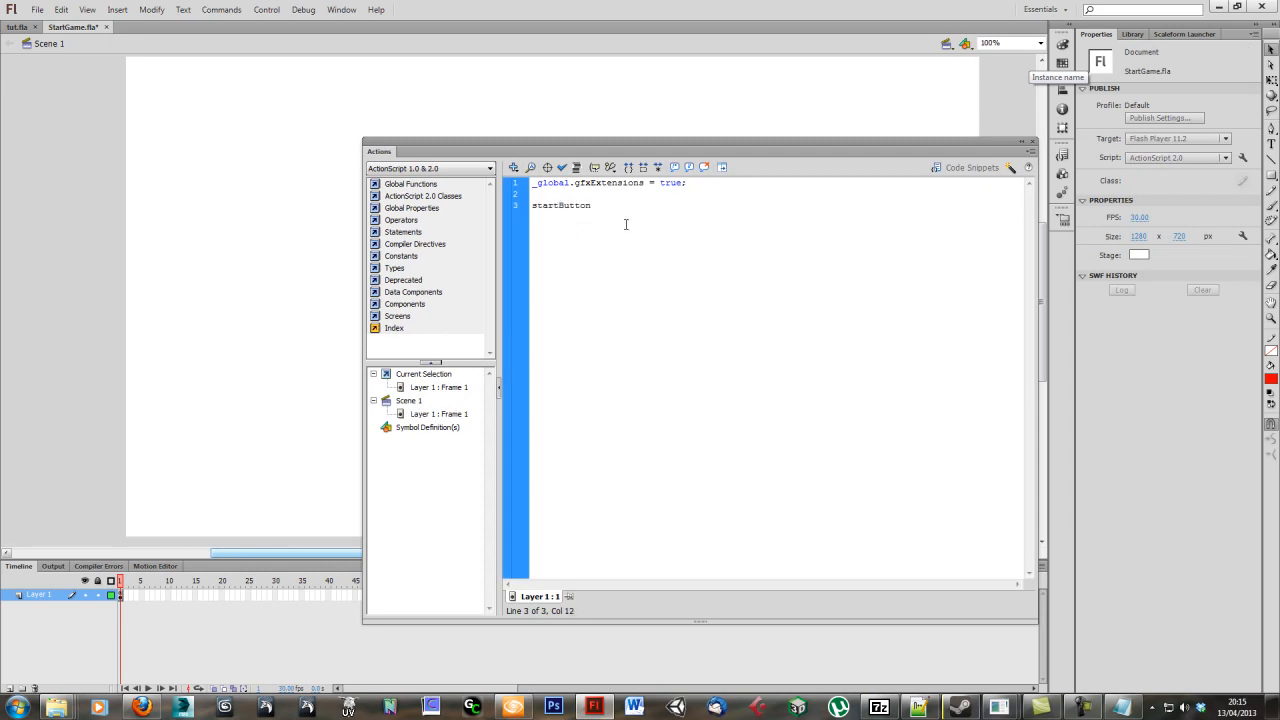
type(".")
type("yrotation")
key("Left")
key("Left")
key("Left")
key("shift+Left")
key("shift+Left")
key("shift+Left")
key("shift+Left")
key("shift+Left")
key("shift+Left")
key("shift+Left")
key("shift+Left")
key("shift+Left")
key("shift+Left")
left_click_drag(708, 181, 530, 183)
left_click(622, 183)
left_click(619, 205)
left_click_drag(653, 205, 598, 209)
left_click(622, 207)
left_click_drag(652, 206, 597, 206)
left_click(689, 207)
left_click_drag(693, 185, 532, 184)
- Complete line 3 as startButton._yrotation = _root._xmouse; and save StartGame.fla
left_click(667, 207)
type("_root.")
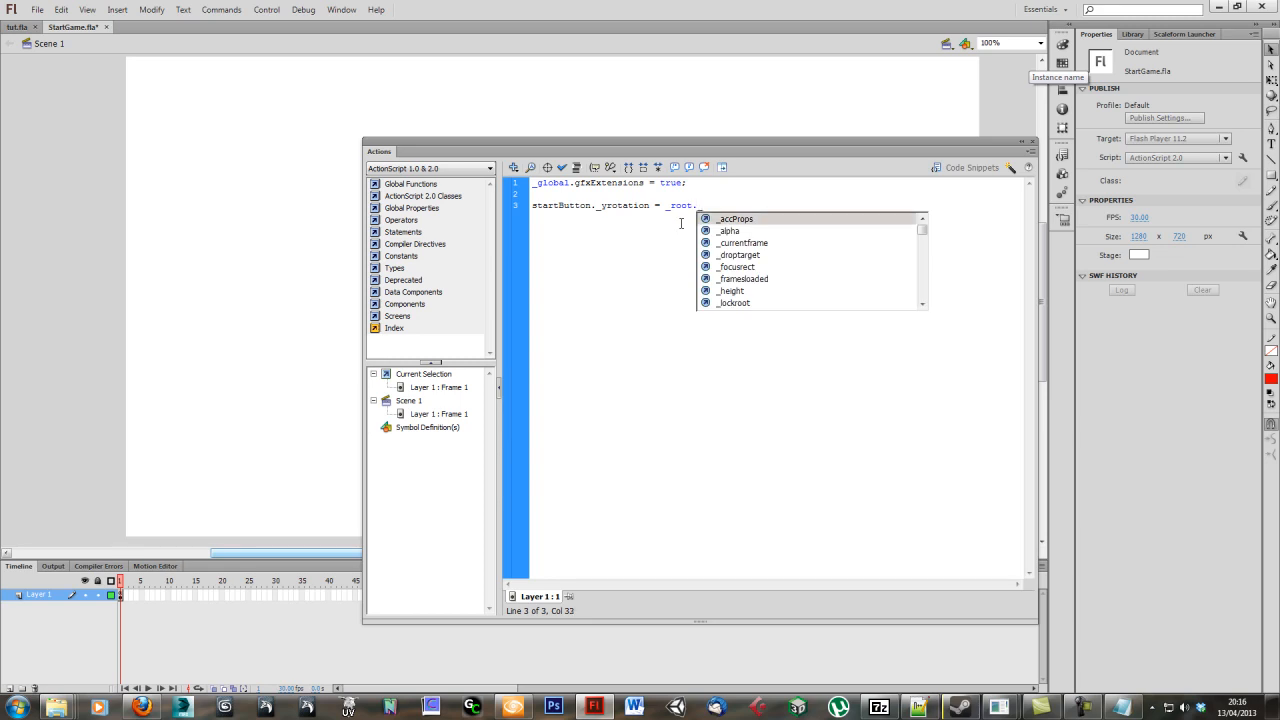
type("xmouse")
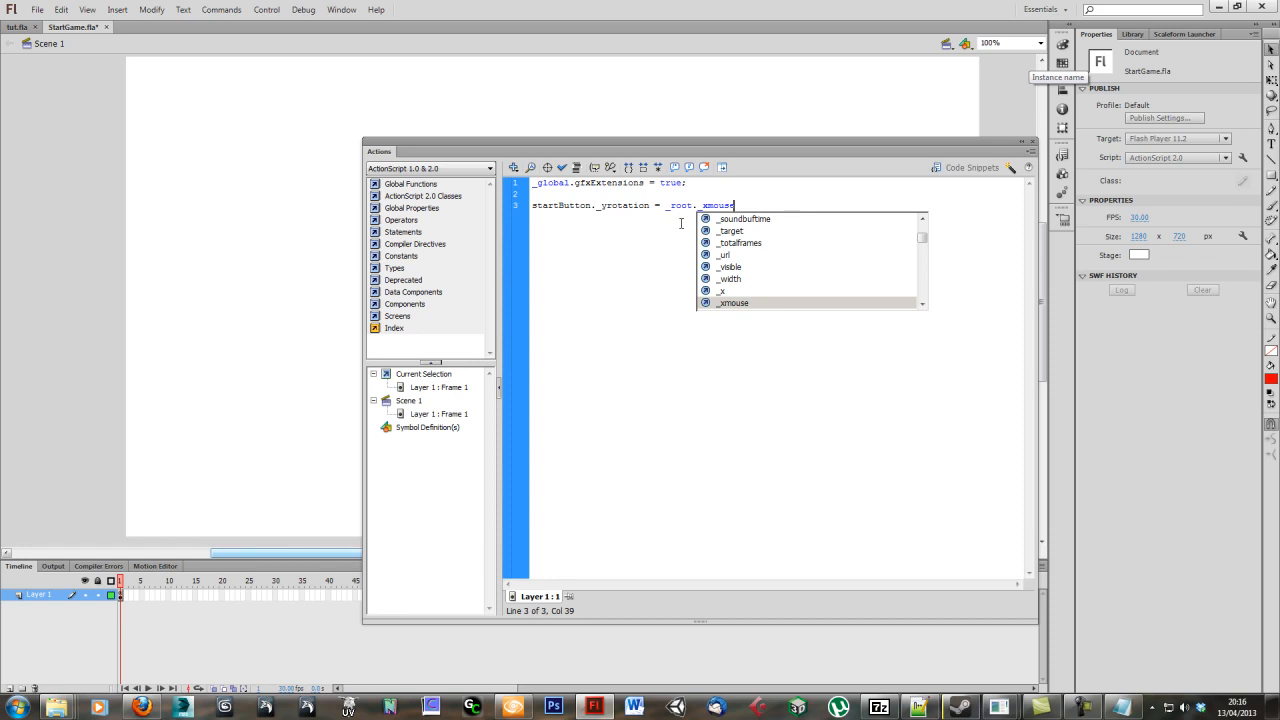
type(";")
key("Return")
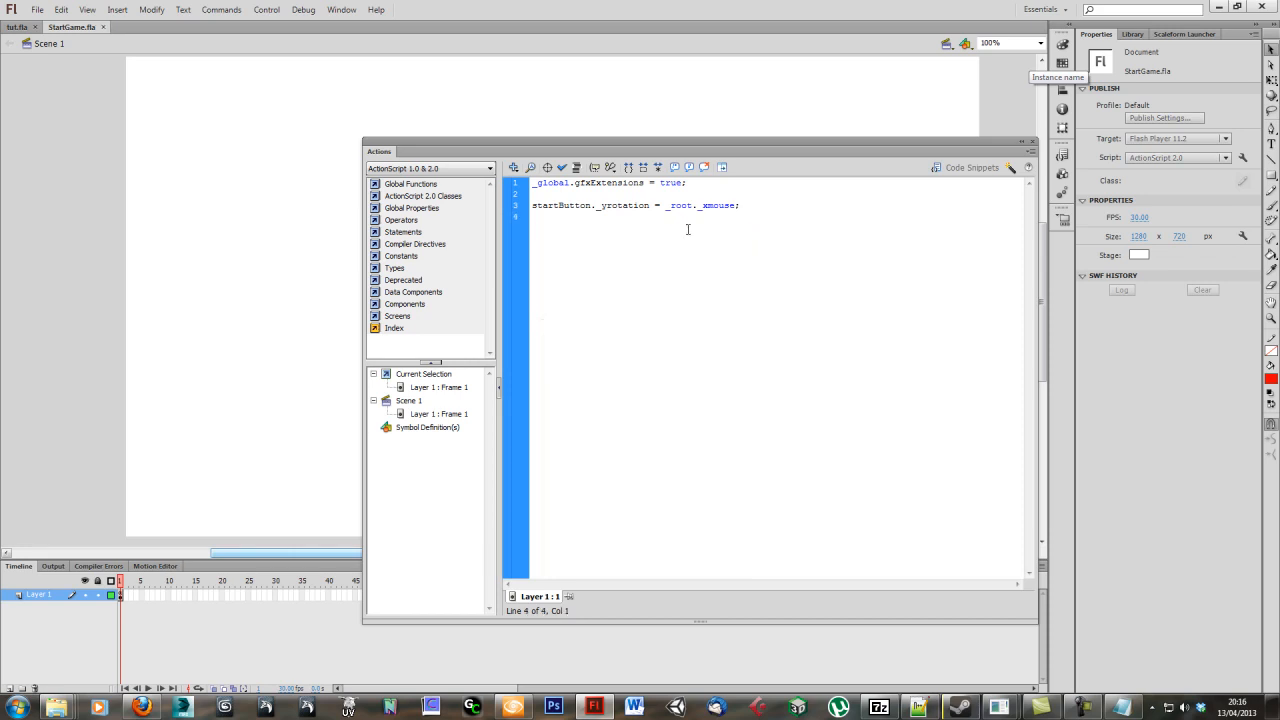
- Test StartGame.fla with GFxMediaPlayerD3d9 from the Scaleform Launcher, close the player, move the Actions window aside and run the test again
left_click(1177, 38)
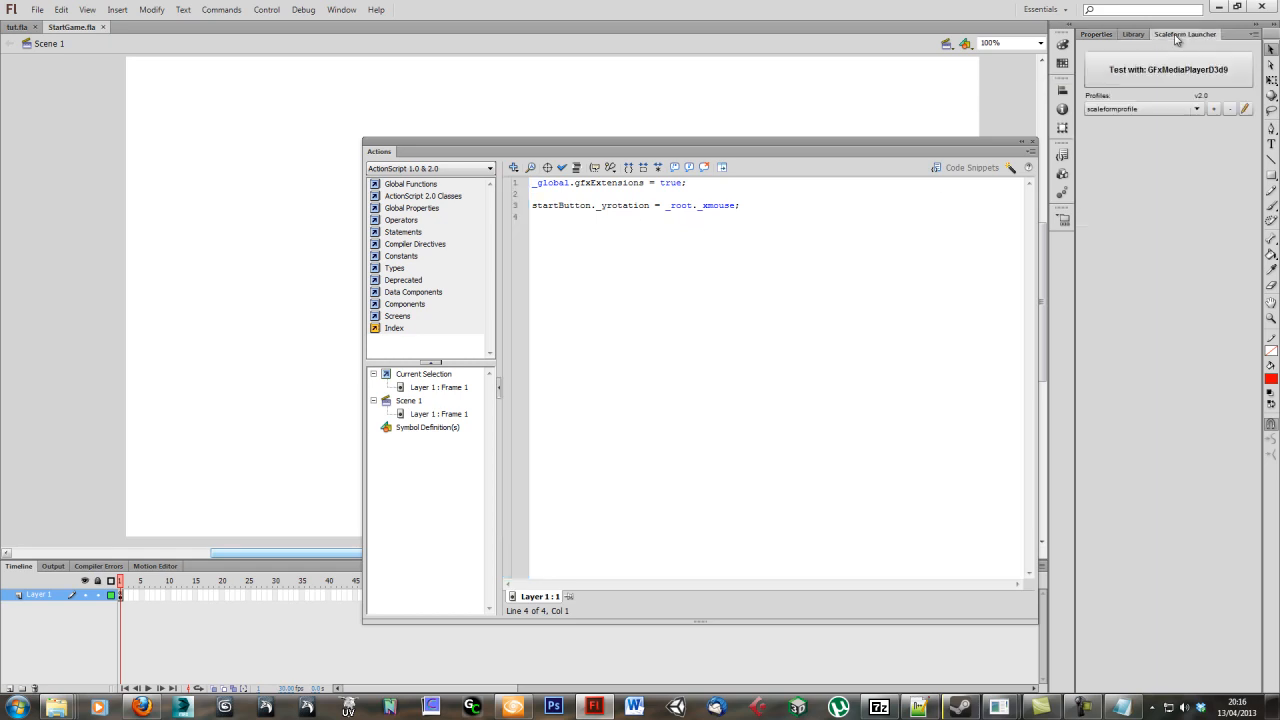
left_click(1140, 80)
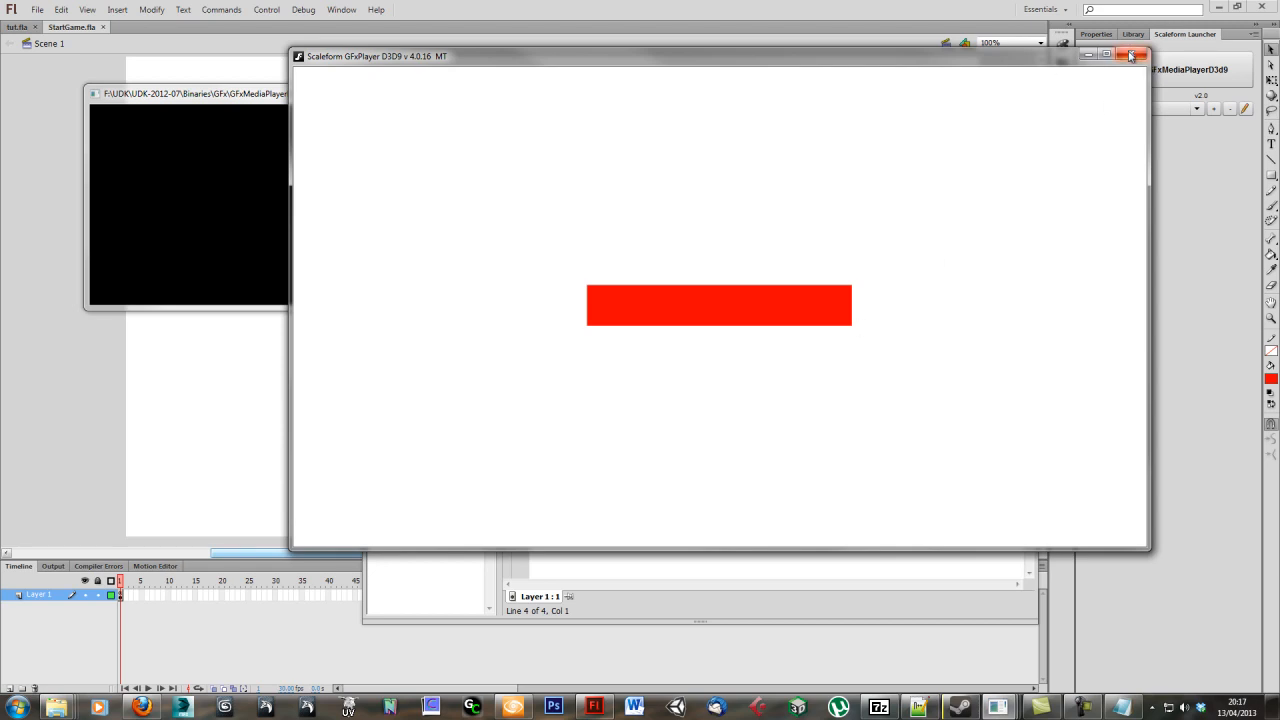
left_click(1130, 55)
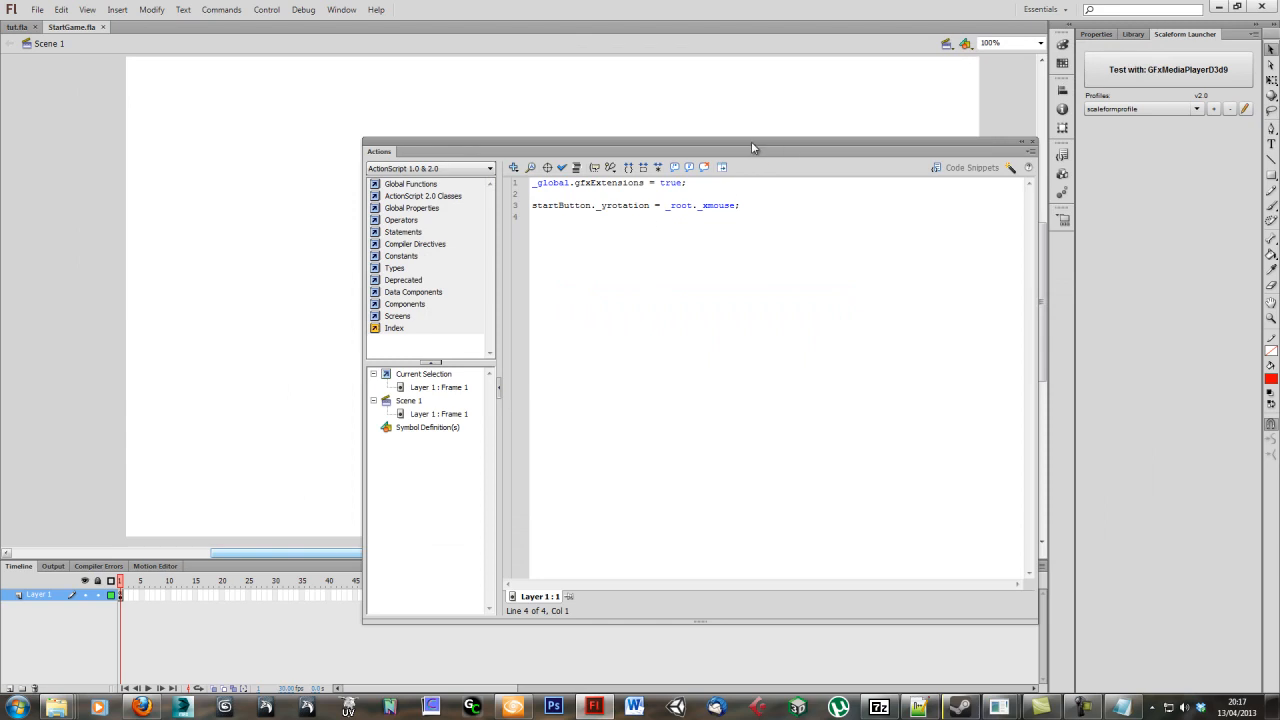
left_click_drag(753, 141, 662, 158)
left_click(1165, 69)
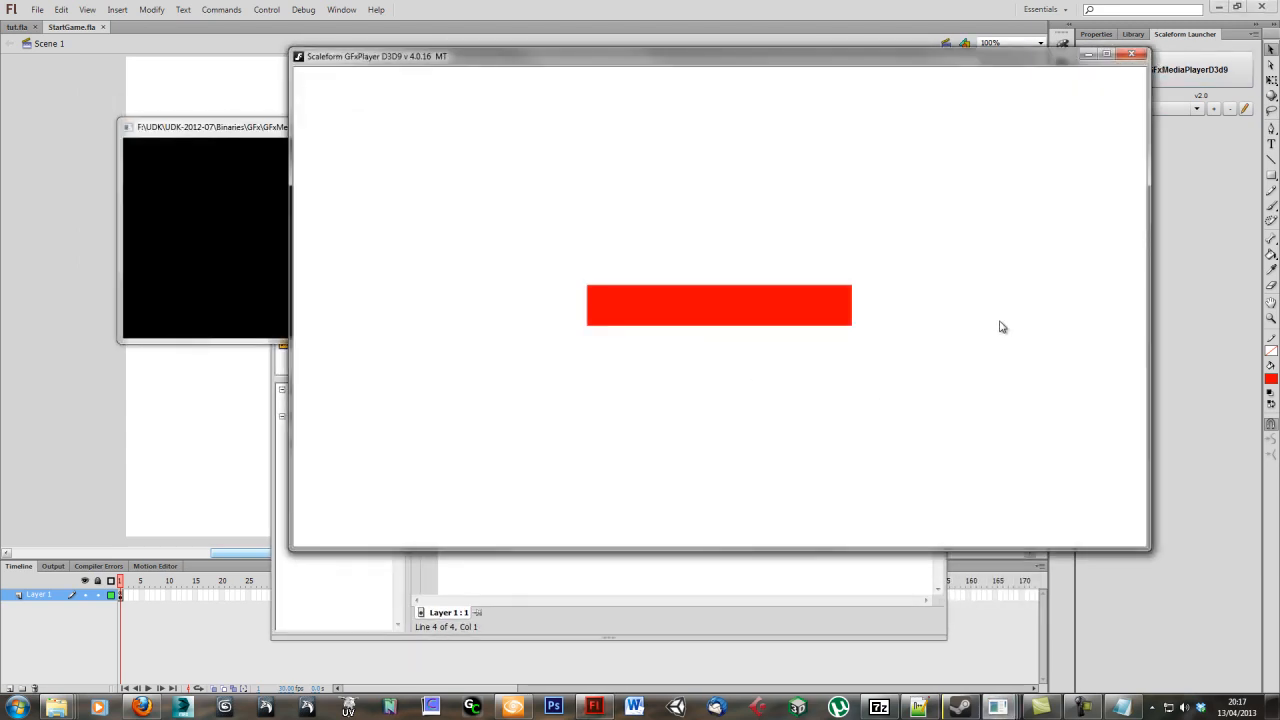
- Move the Scaleform player window aside, check how the red button responds to the mouse, and close the player
left_click_drag(606, 60, 568, 103)
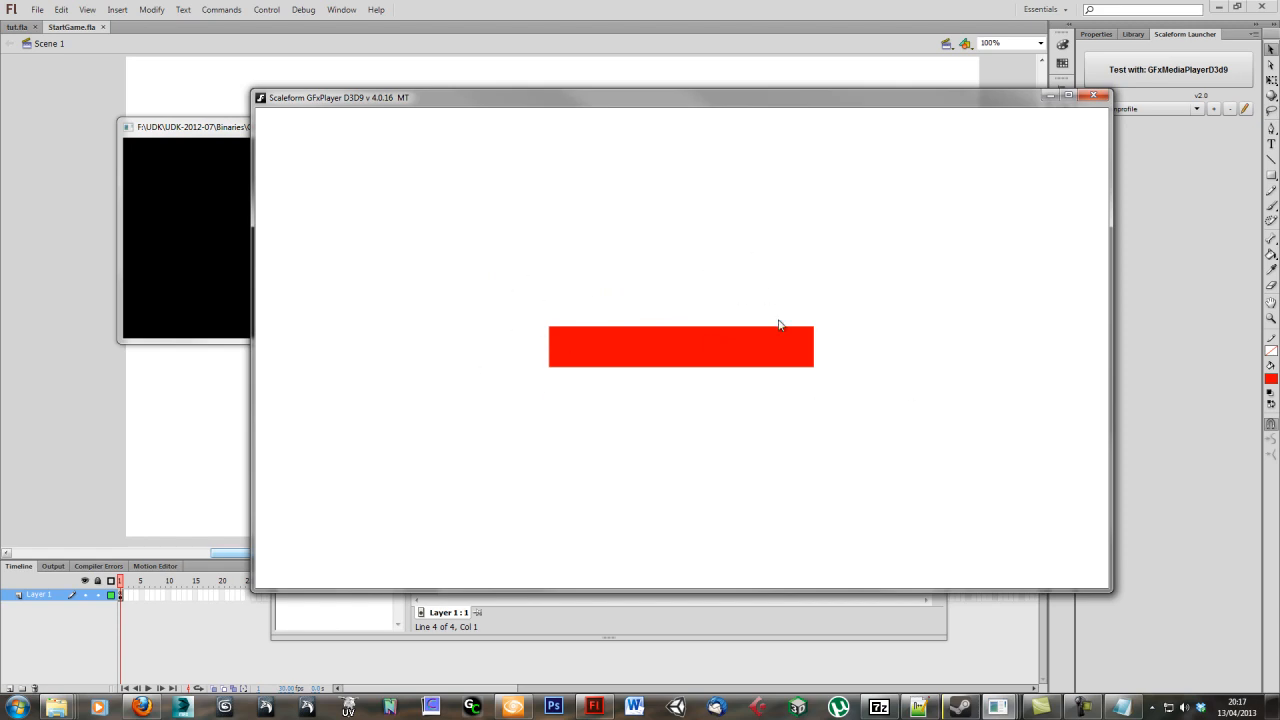
left_click(1098, 70)
left_click(1094, 97)
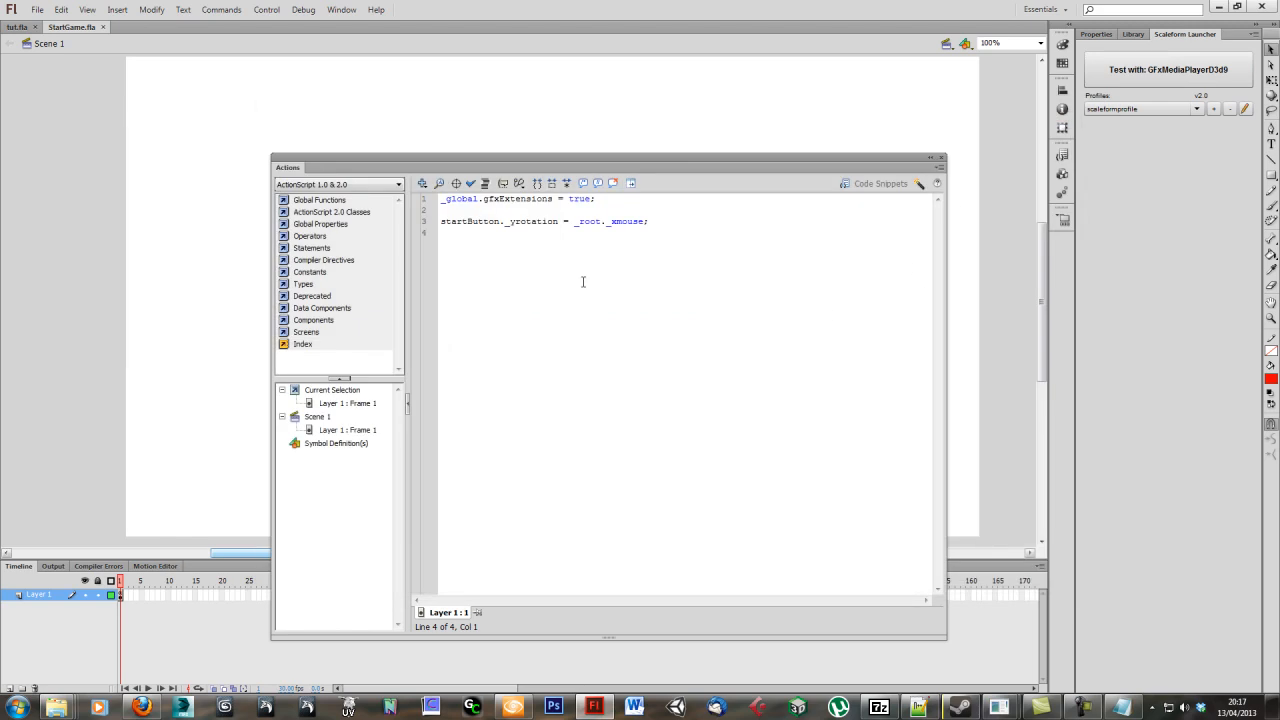
- Add an onMouseMove = function(){ } block to the frame 1 script, above the startButton._yrotation statement
left_click(444, 208)
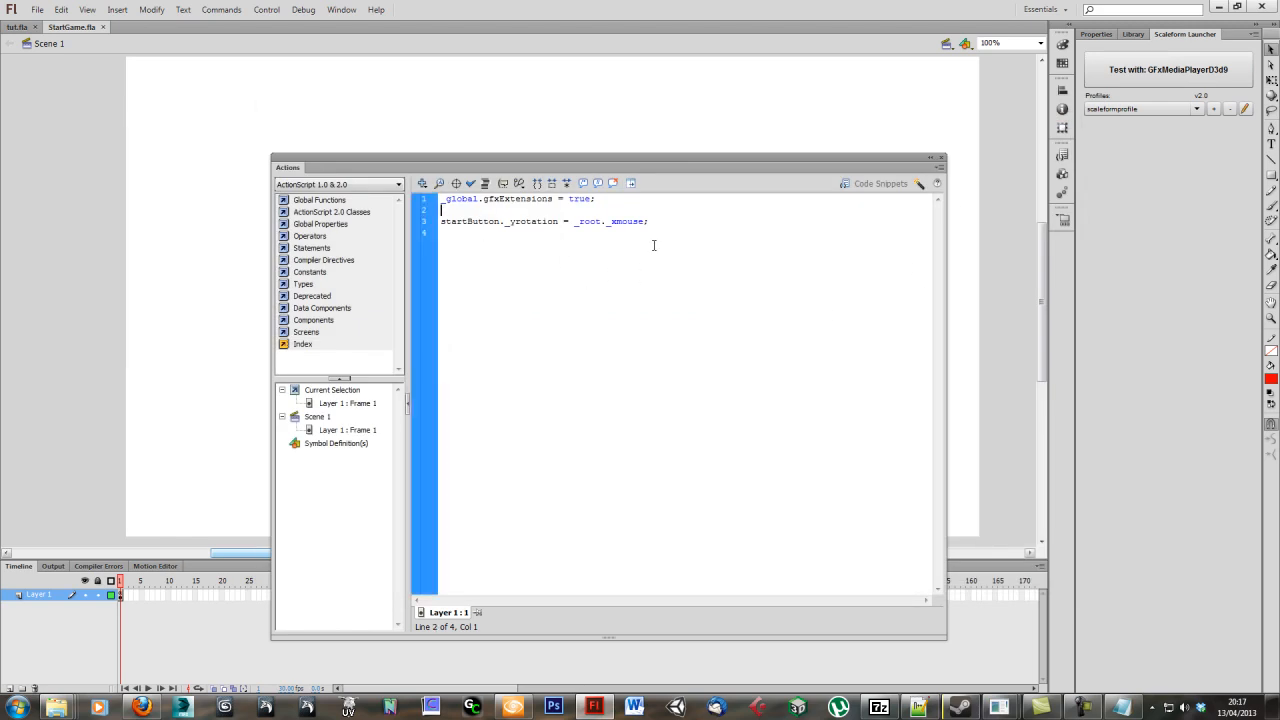
key("Return")
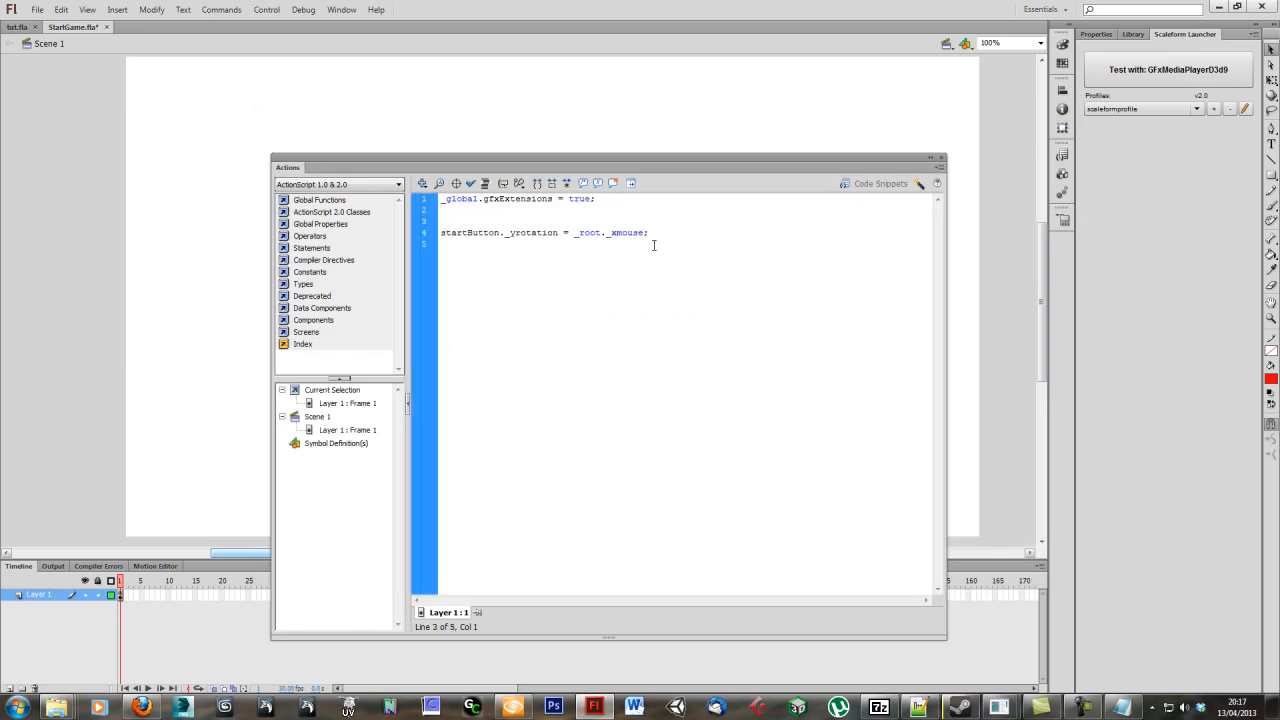
type("onMouseMove")
type("= function(){")
key("Return")
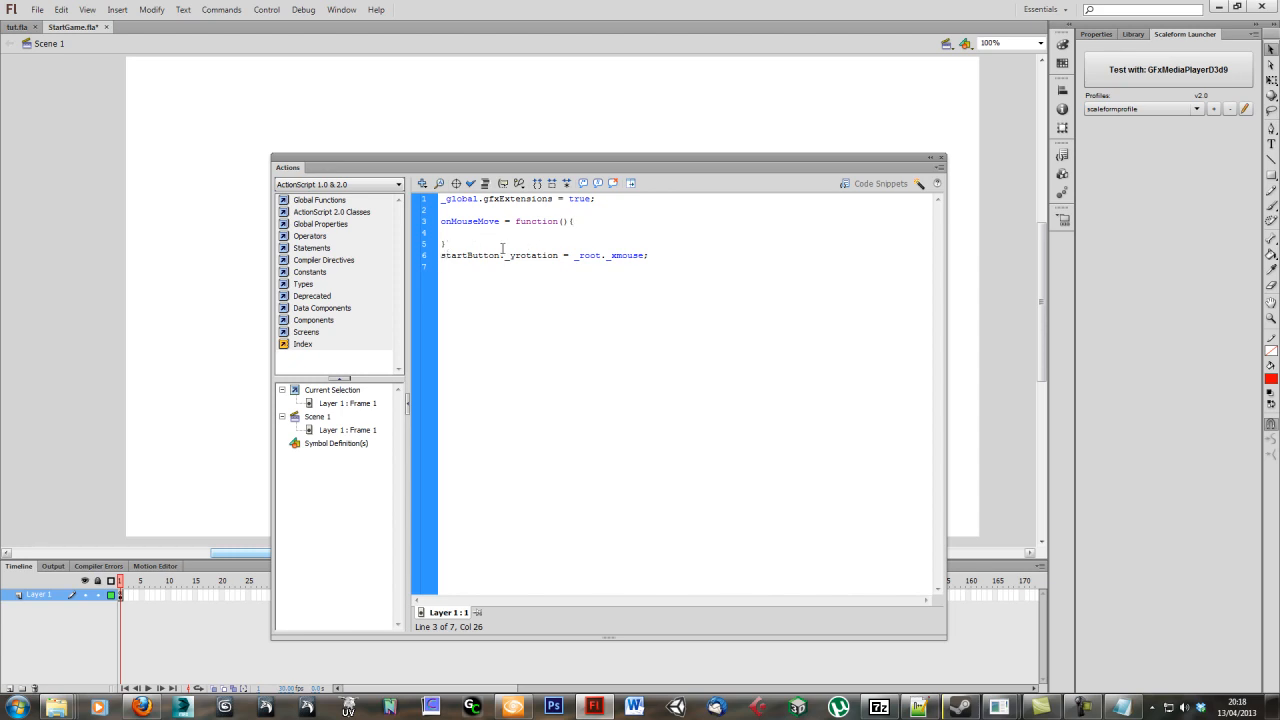
- Move the startButton._yrotation = _root._xmouse; statement inside the onMouseMove function as its indented line 4
left_click_drag(650, 255, 441, 243)
key("BackSpace")
key("ctrl+z")
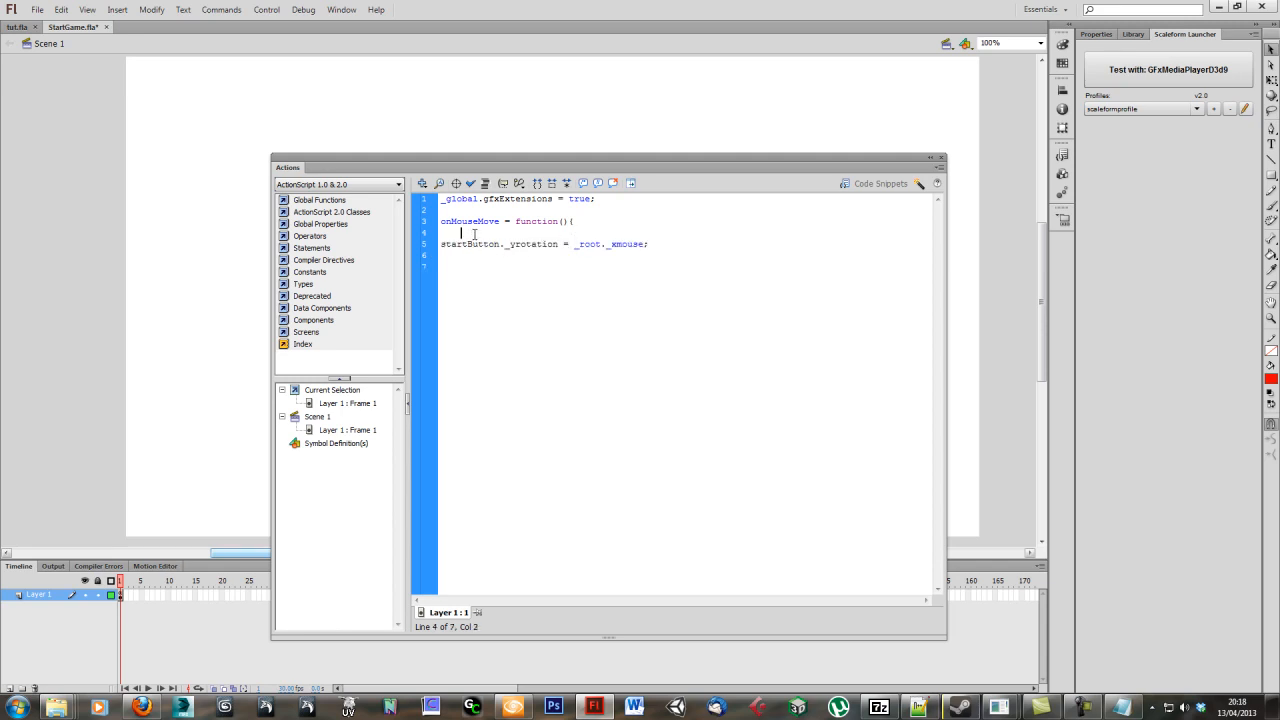
key("ctrl+z")
left_click(669, 237)
key("Return")
key("Tab")
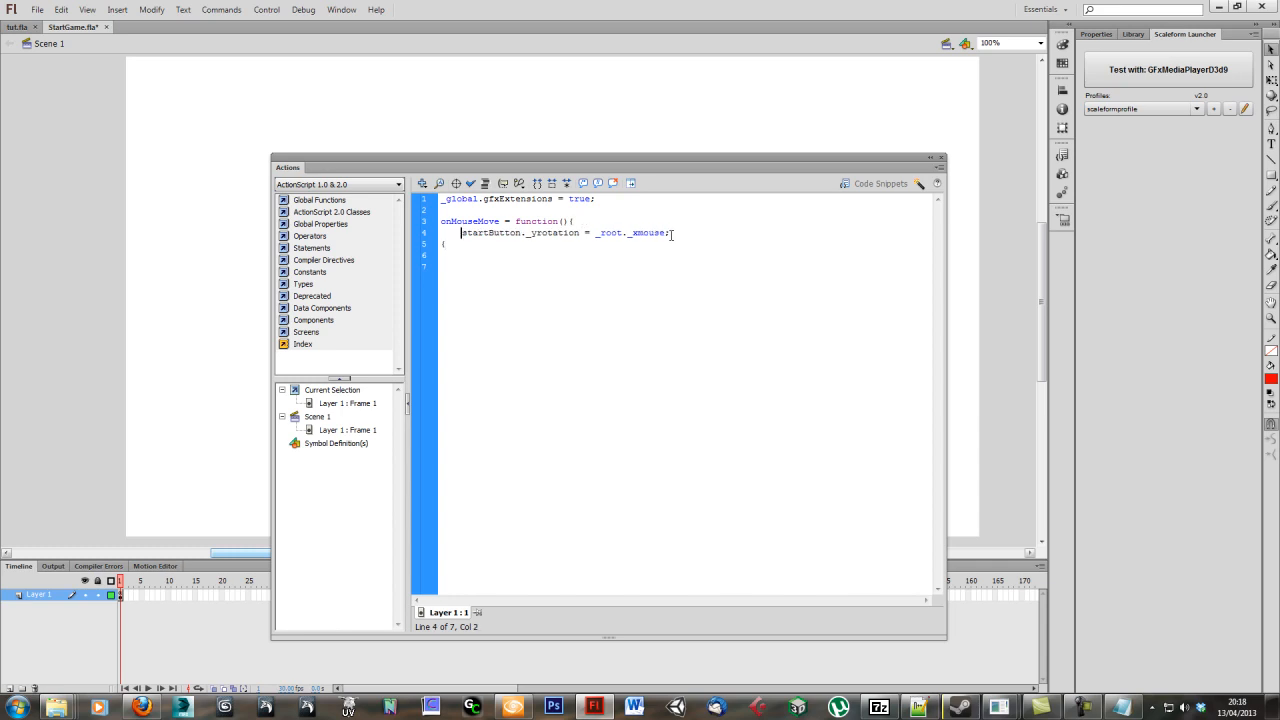
- Check the statement on line 4, save StartGame.fla, test it with GFxMediaPlayerD3d9 and close the player
left_click(538, 234)
left_click_drag(460, 233, 622, 233)
left_click(689, 232)
left_click(502, 258)
left_click(1166, 69)
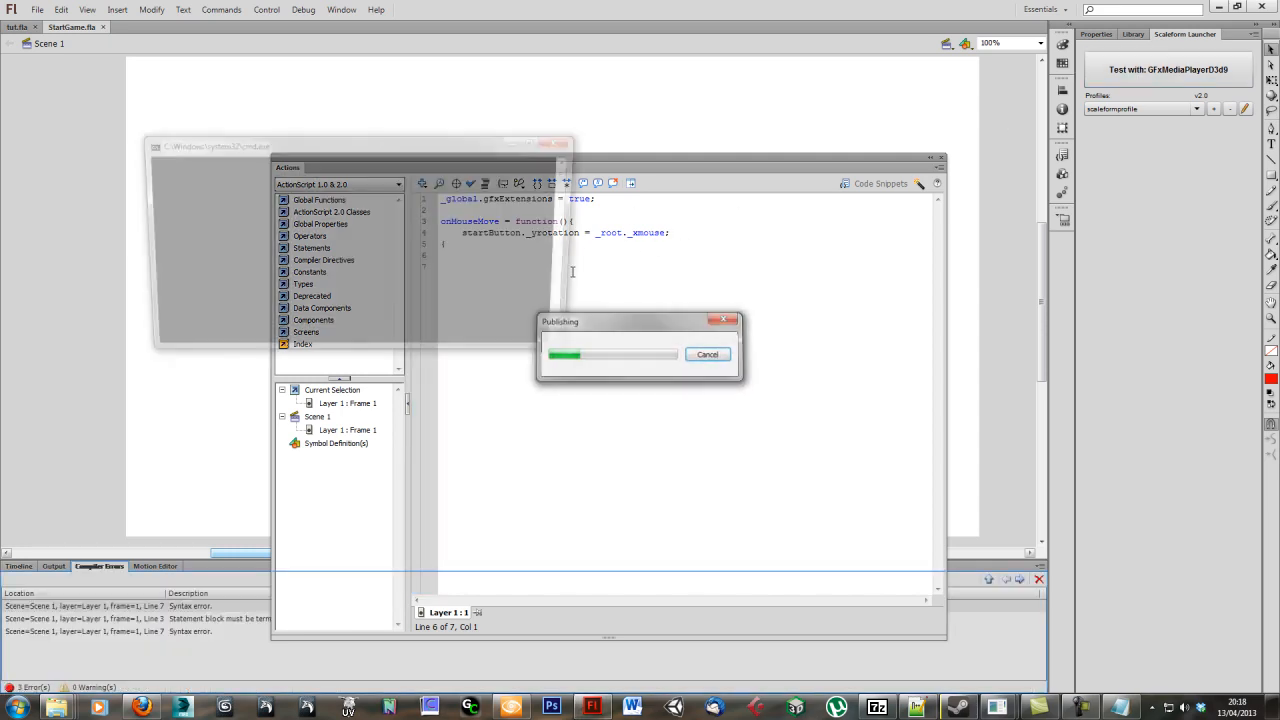
left_click(1131, 54)
- Replace the brace on line 5 with a closing brace, then retest the saved file and close the player
left_click(484, 249)
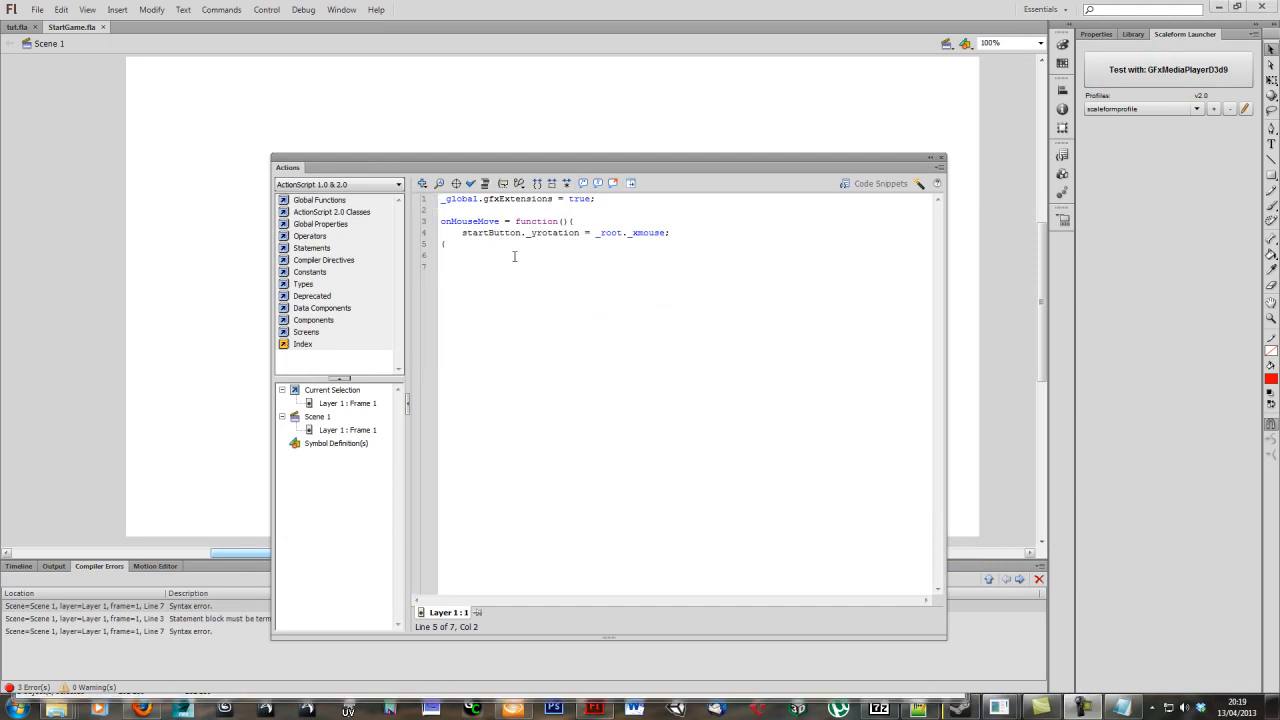
left_click(514, 256)
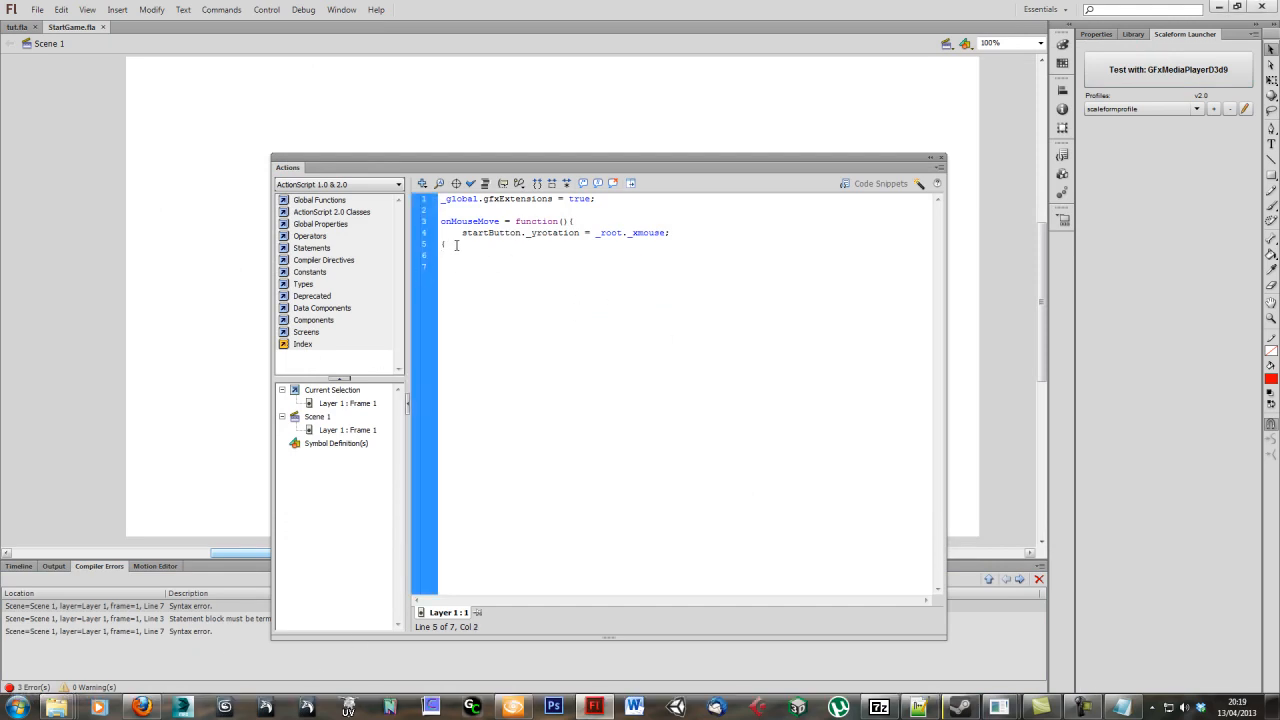
key("BackSpace")
type("}")
left_click(1170, 70)
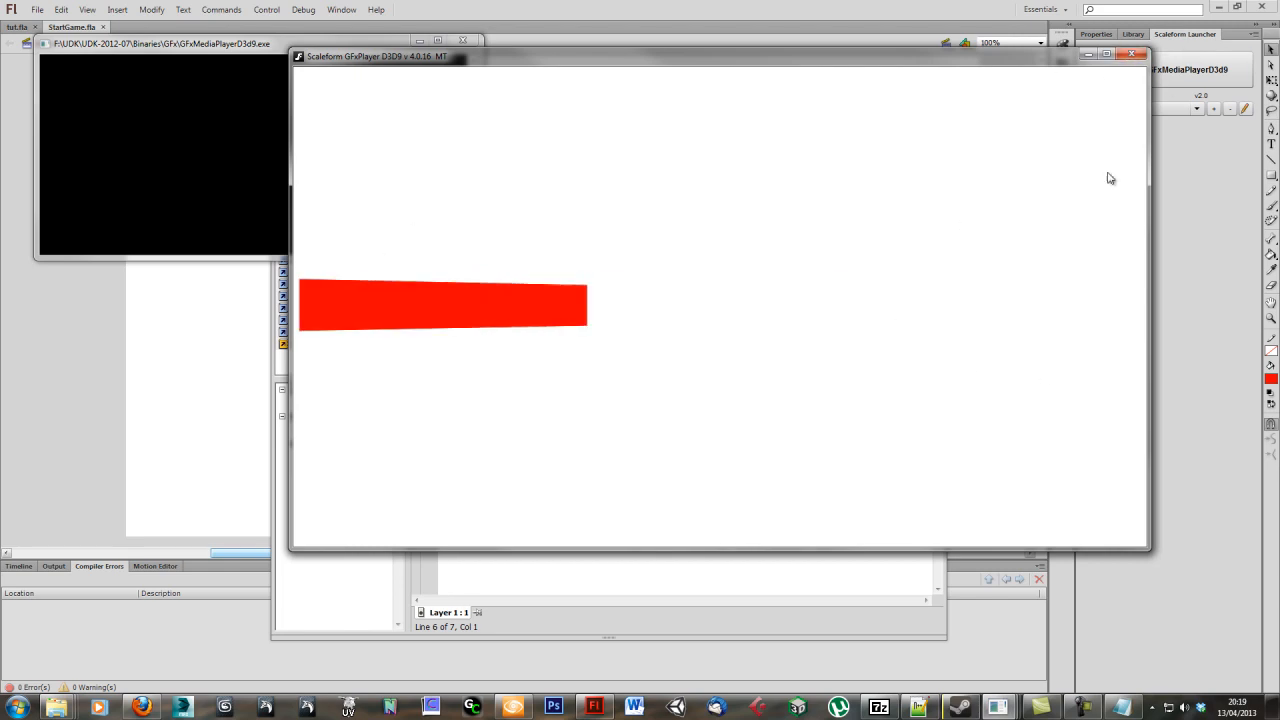
left_click(1131, 53)
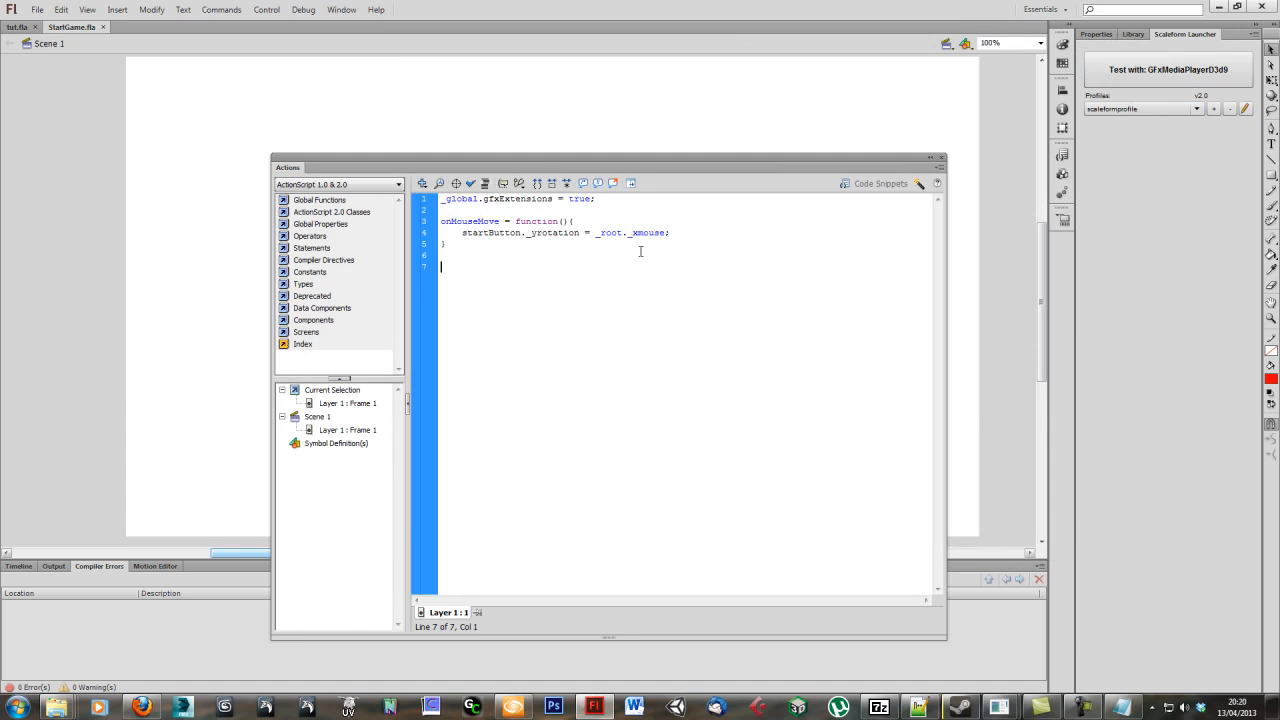
- Subtract 640 from _root._xmouse in the line 4 statement
left_click(664, 231)
left_click_drag(667, 233, 595, 233)
key("Right")
type("-640")
- Enclose _root._xmouse-640 in parentheses and divide it by 20, so line 4 assigns (_root._xmouse-640)/20
type("(")
key("Right")
key("Right")
key("Right")
key("Right")
key("Right")
key("Right")
key("Right")
key("Right")
key("Right")
type(")")
key("Right")
type("20")
double_click(707, 233)
left_click(721, 232)
- Test the button's rotation twice with GFxMediaPlayerD3d9, closing the player after each run
left_click(1156, 80)
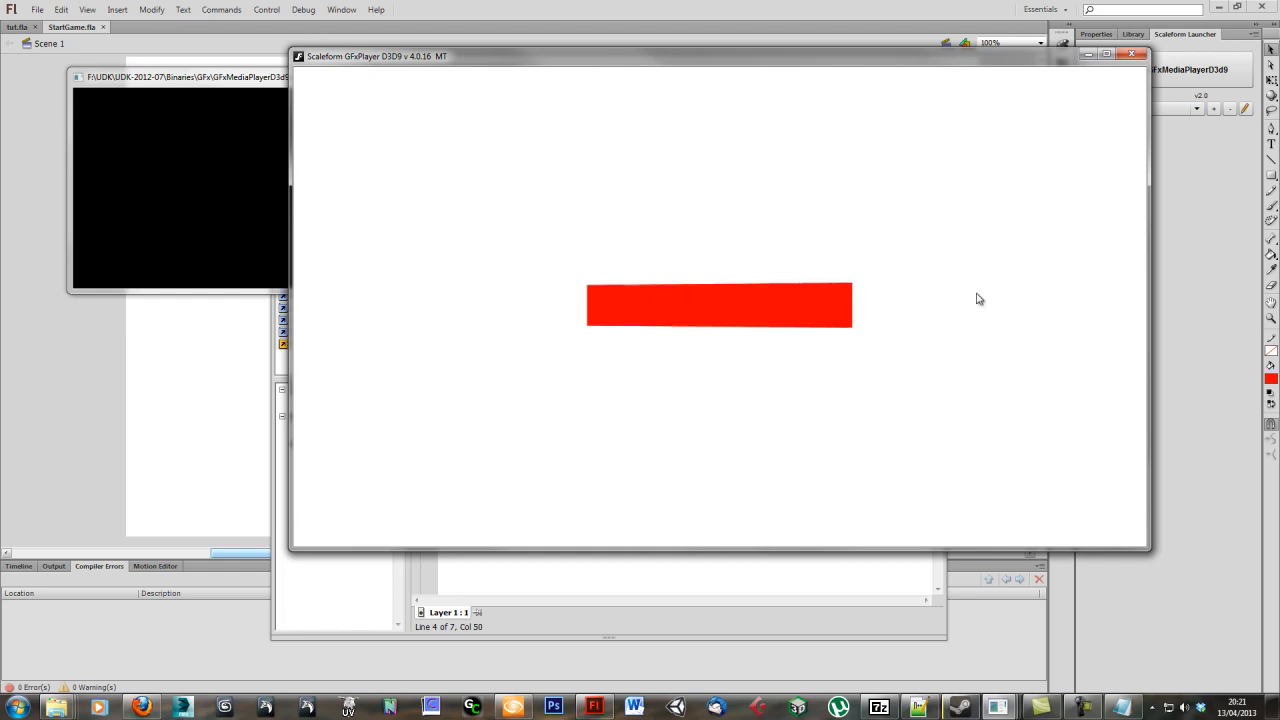
left_click(1131, 53)
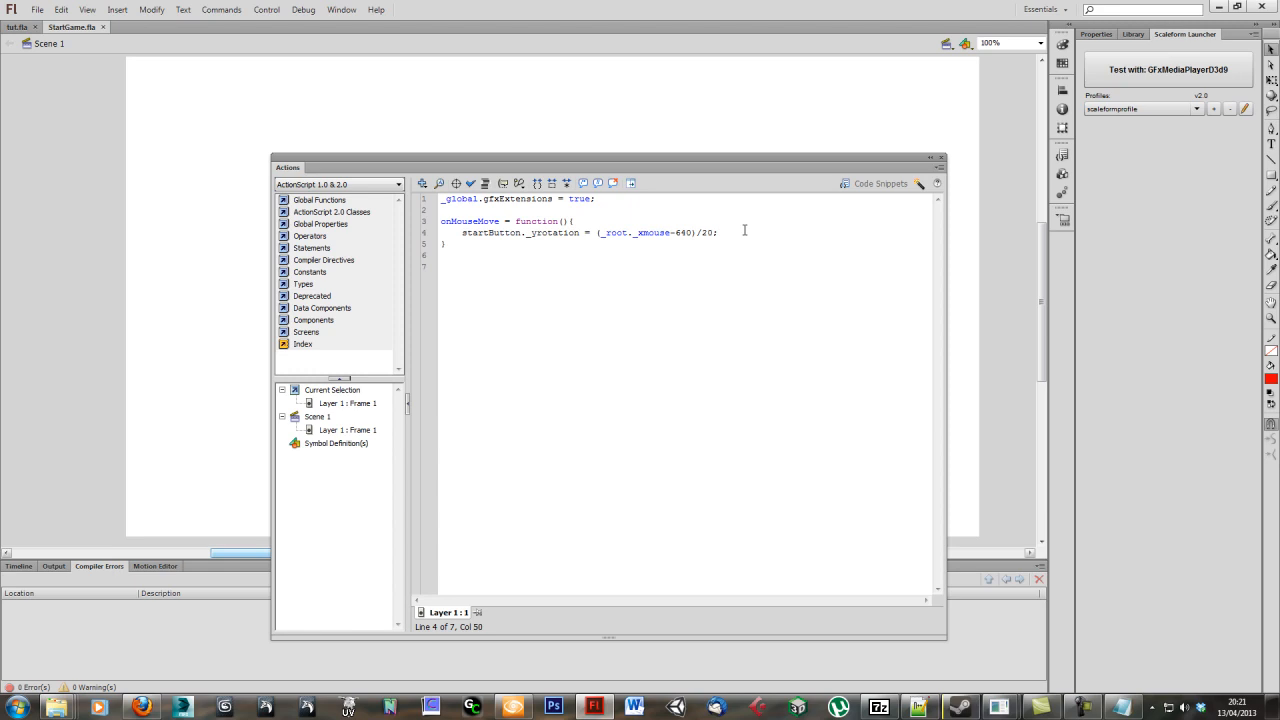
left_click(1167, 69)
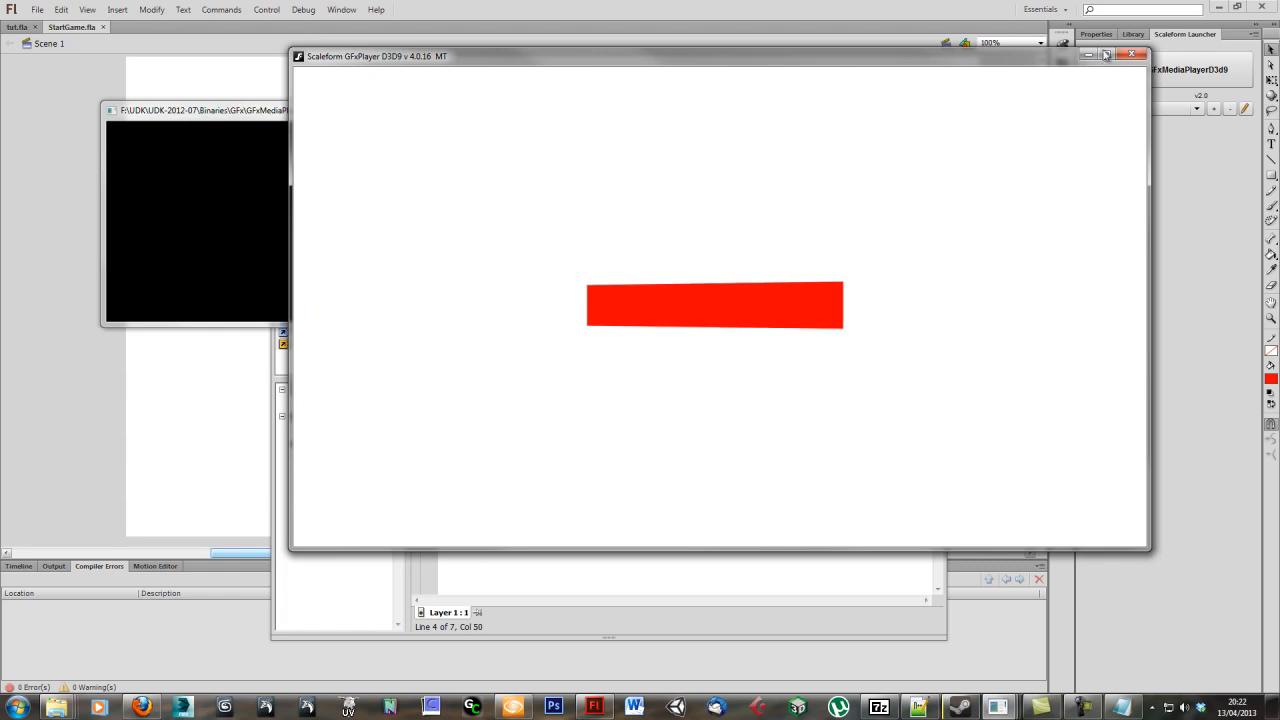
left_click(1141, 54)
- Negate the line 4 expression to -(_root._xmouse-640)/20, save the file, and test it in the Scaleform player
left_click(600, 232)
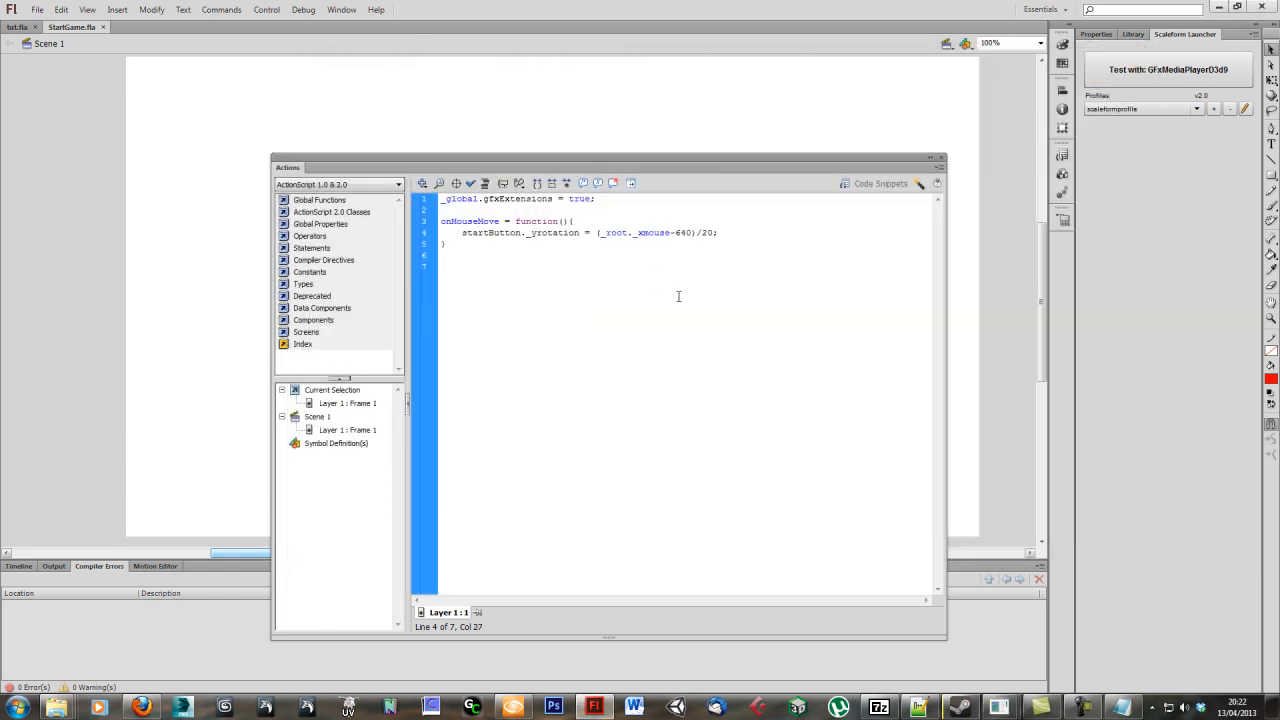
type("-")
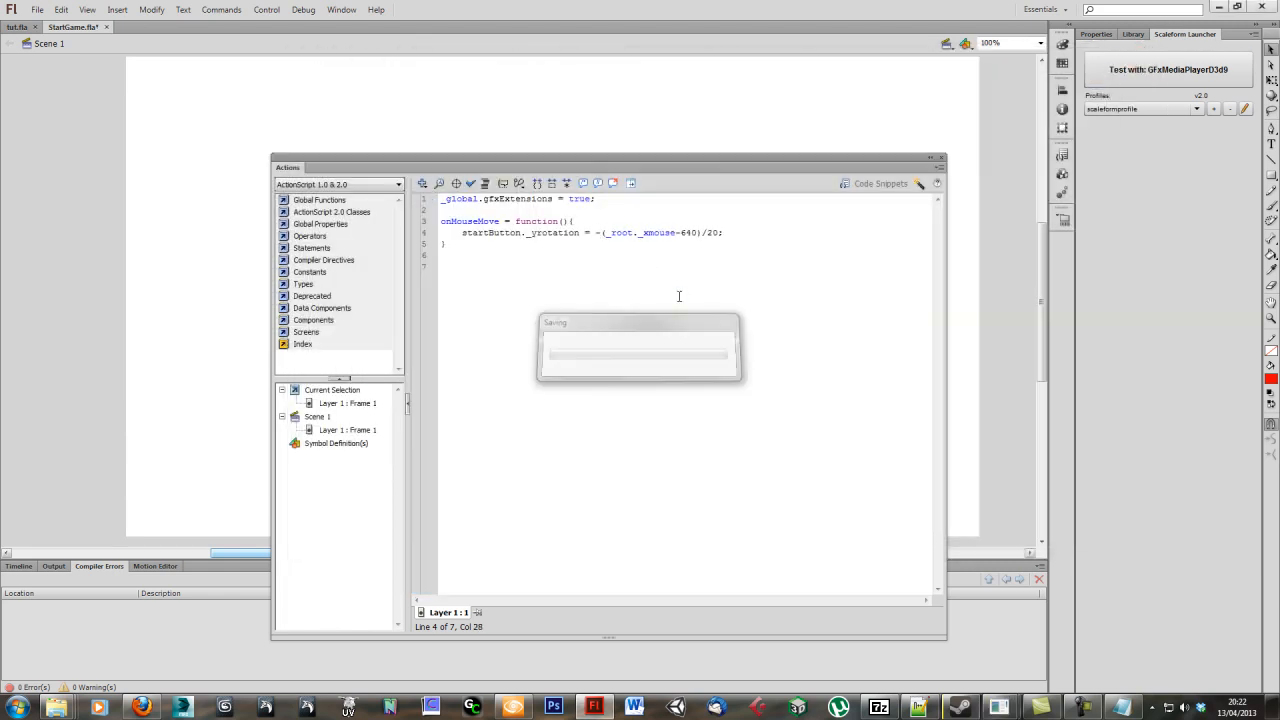
left_click(1156, 72)
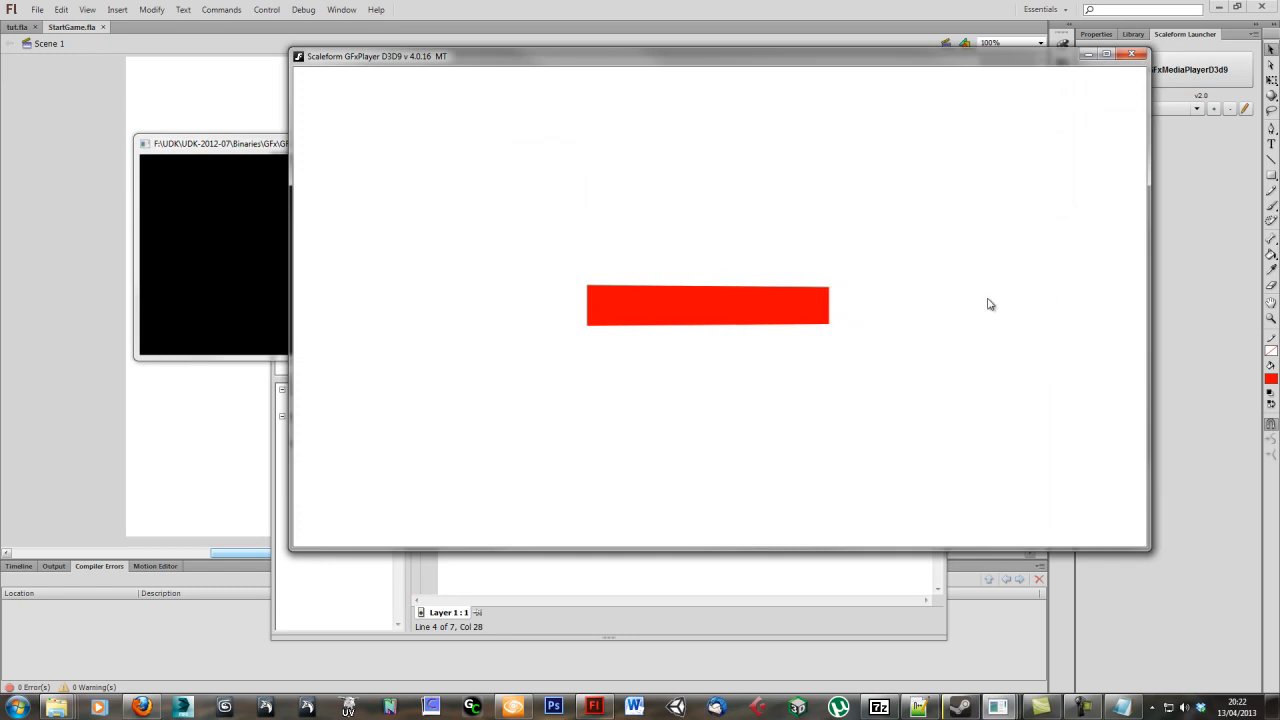
left_click(1131, 54)
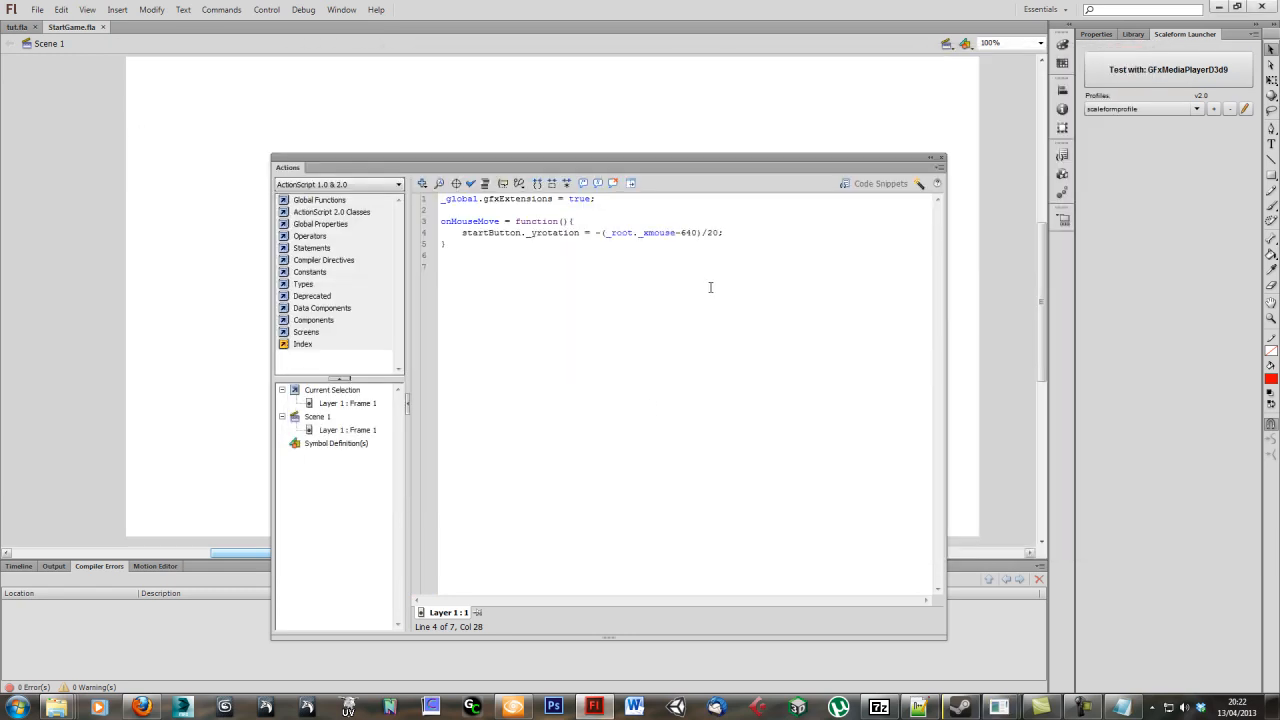
- Run the Scaleform test again to examine which point the button rotates around, then close the player
left_click(524, 282)
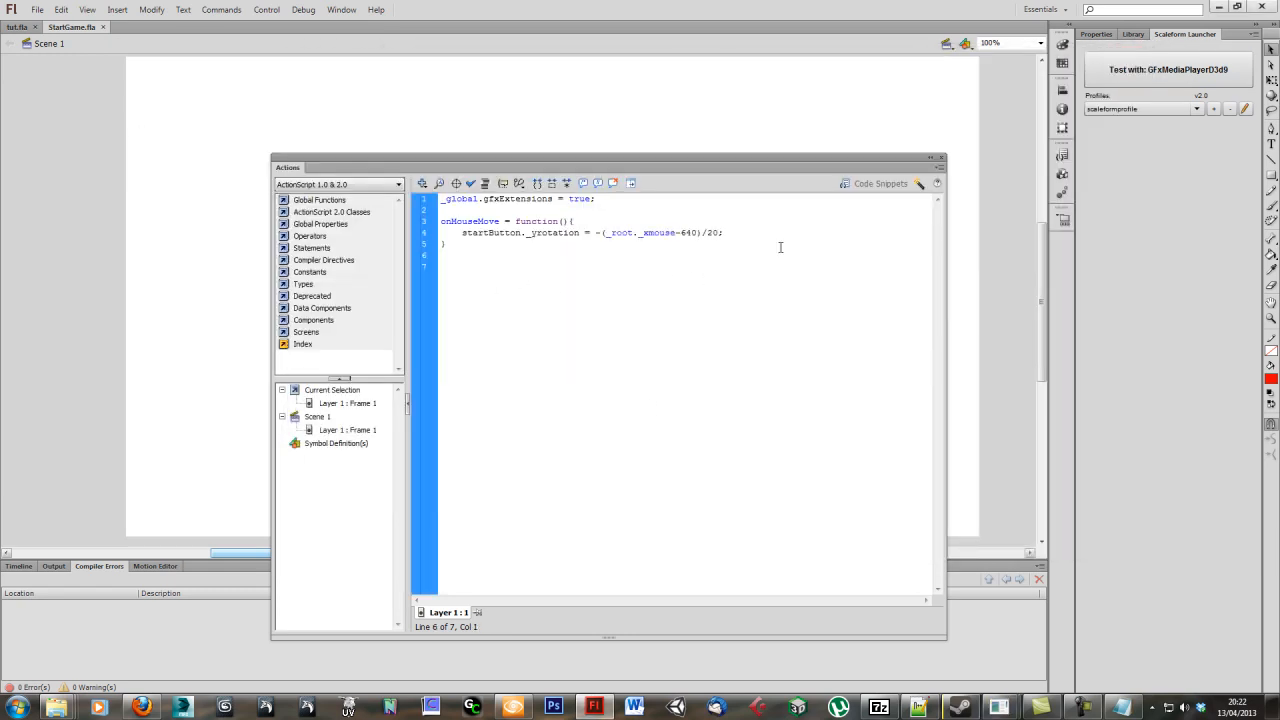
left_click(1168, 78)
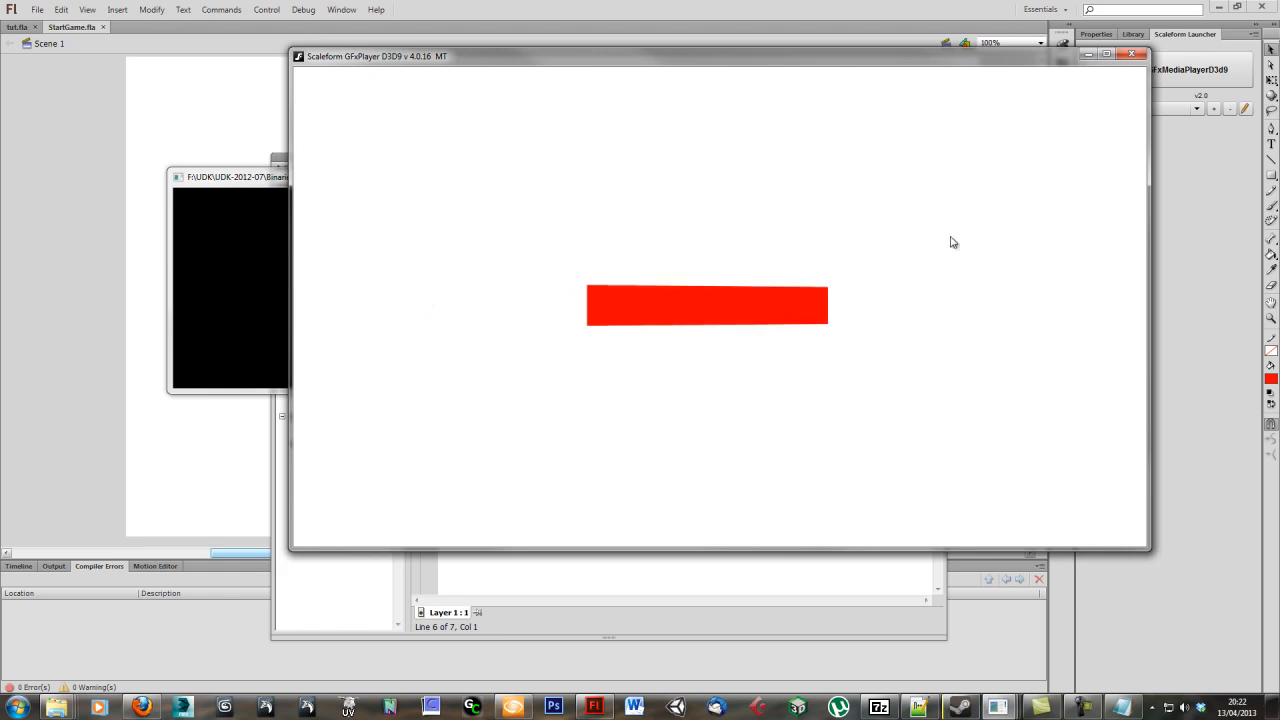
left_click(1127, 57)
- Move the Actions window off the red button, inspect the button's registration point inside Symbol 1, and return to Scene 1
left_click_drag(808, 157, 765, 421)
left_click(599, 292)
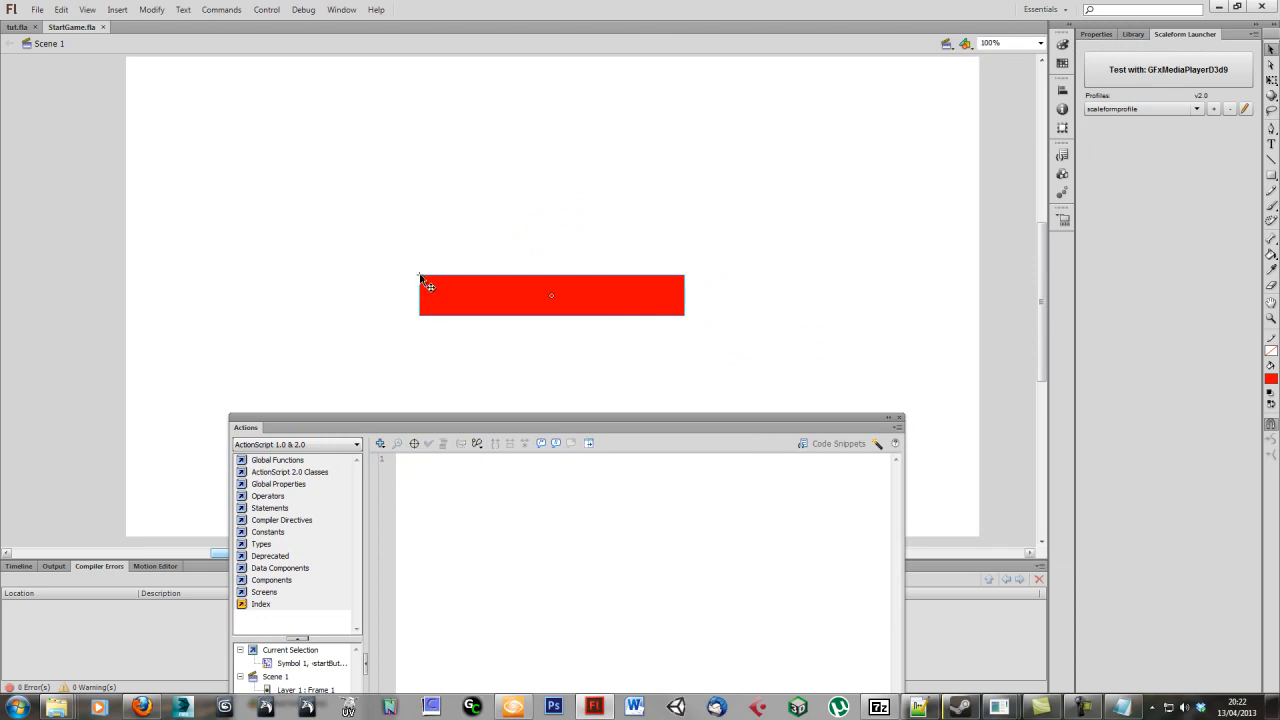
left_click(823, 323)
double_click(622, 297)
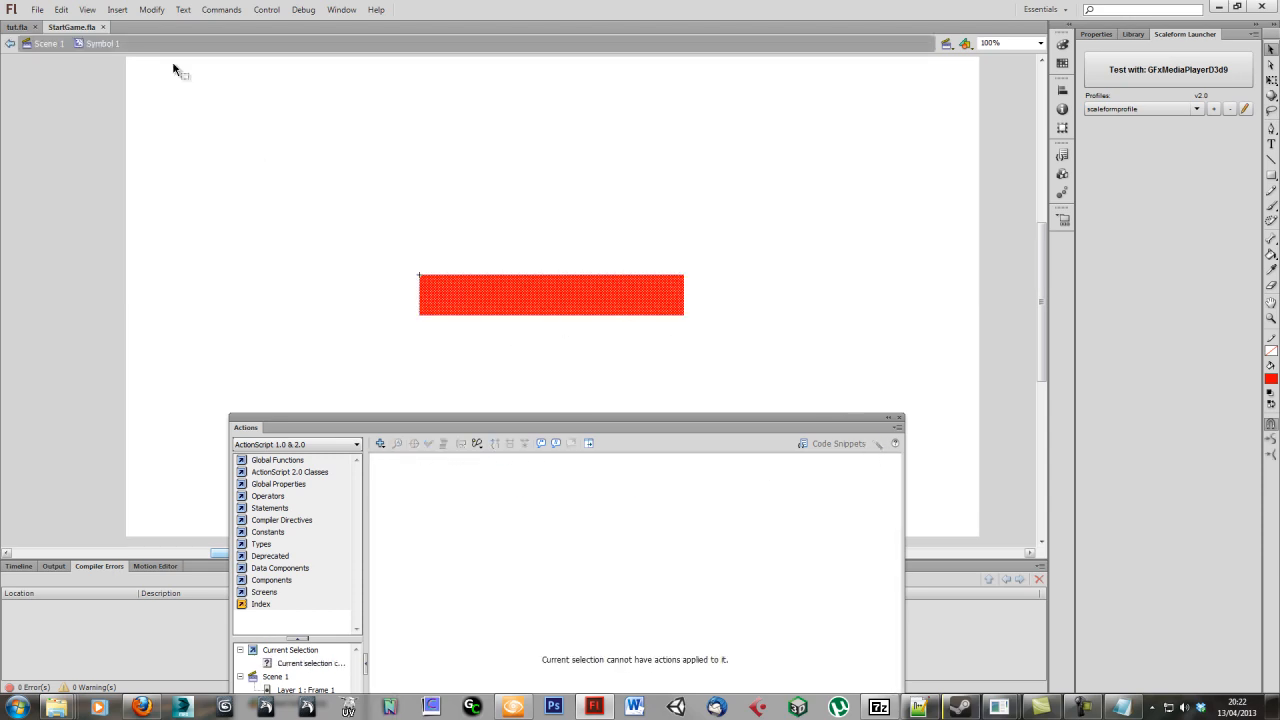
left_click(48, 43)
left_click(775, 300)
left_click(596, 298)
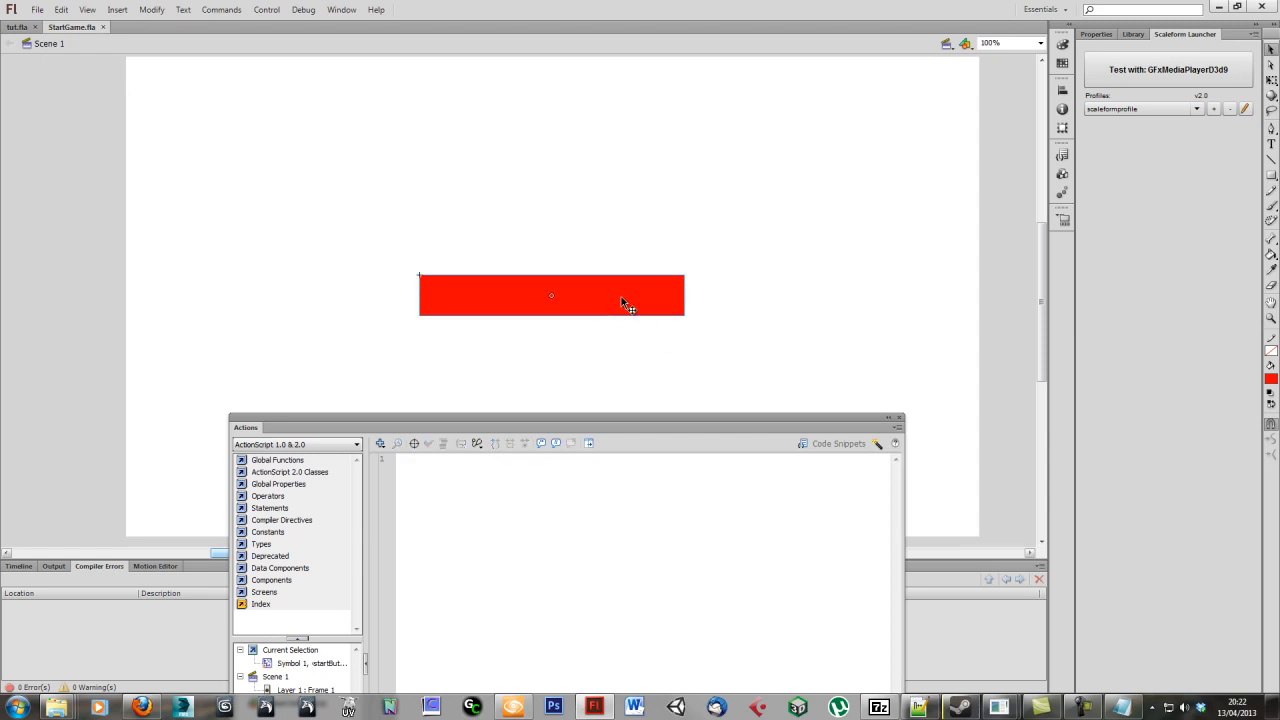
double_click(621, 296)
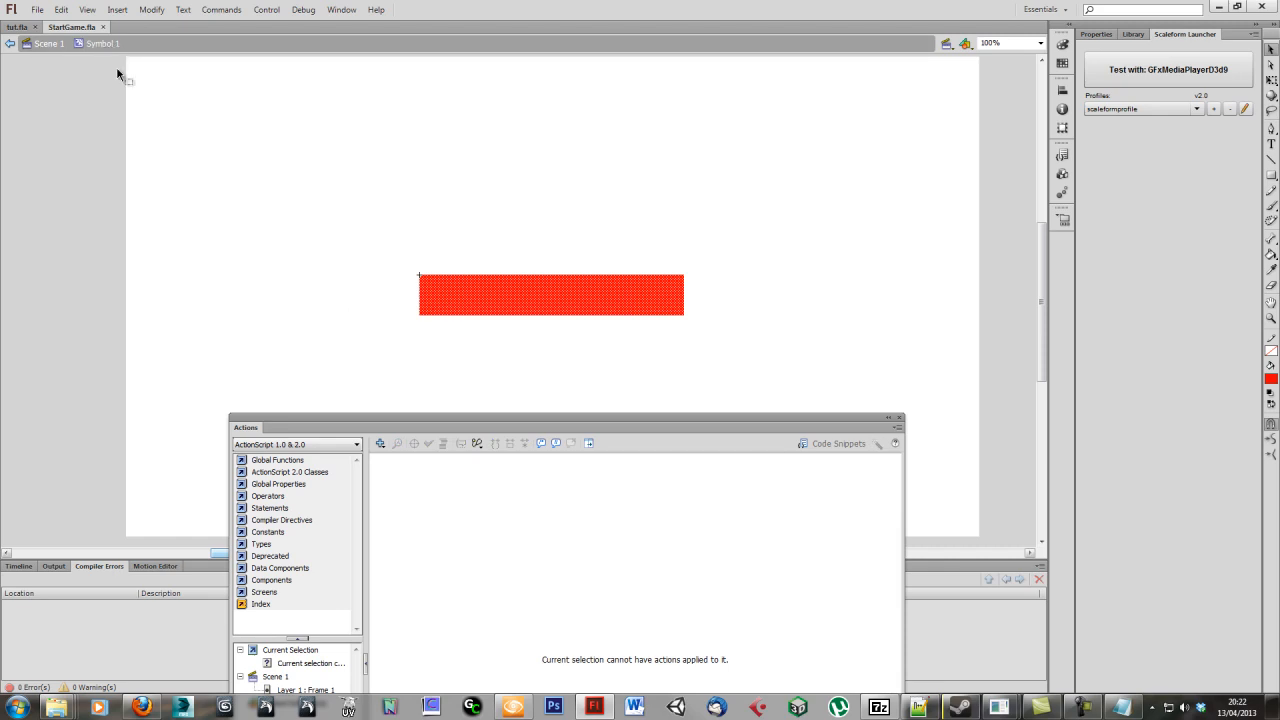
left_click(46, 44)
- Inside Symbol 1, centre the red rectangle on the registration point, then return to Scene 1
double_click(610, 301)
left_click_drag(620, 309, 485, 284)
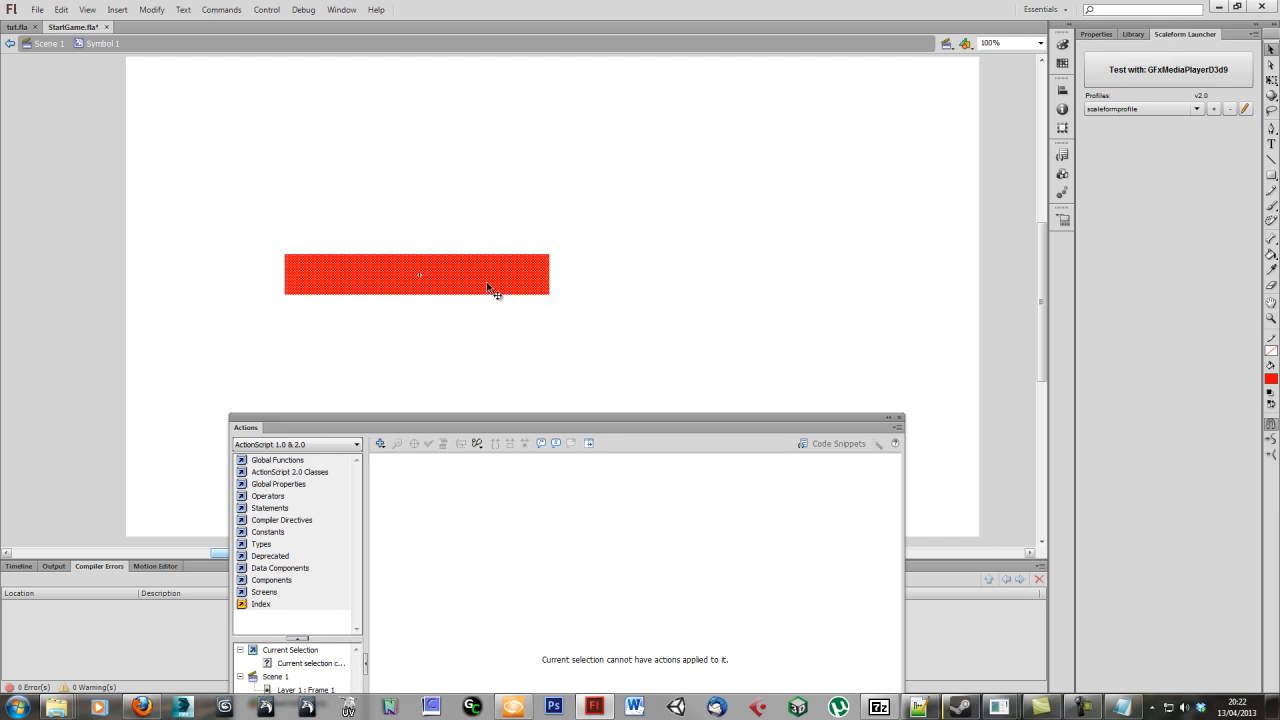
left_click(49, 44)
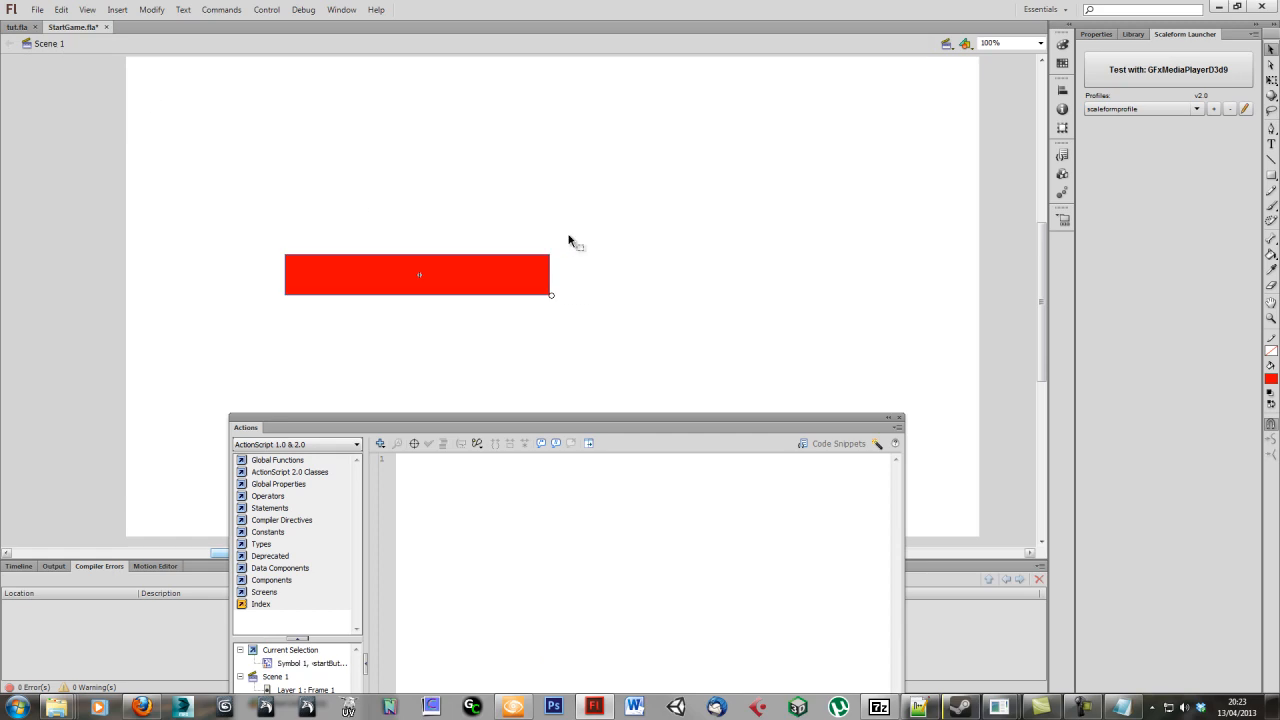
- Move the startButton instance back to the middle of the stage, then save and retest the file in the Scaleform player
left_click_drag(474, 284, 619, 321)
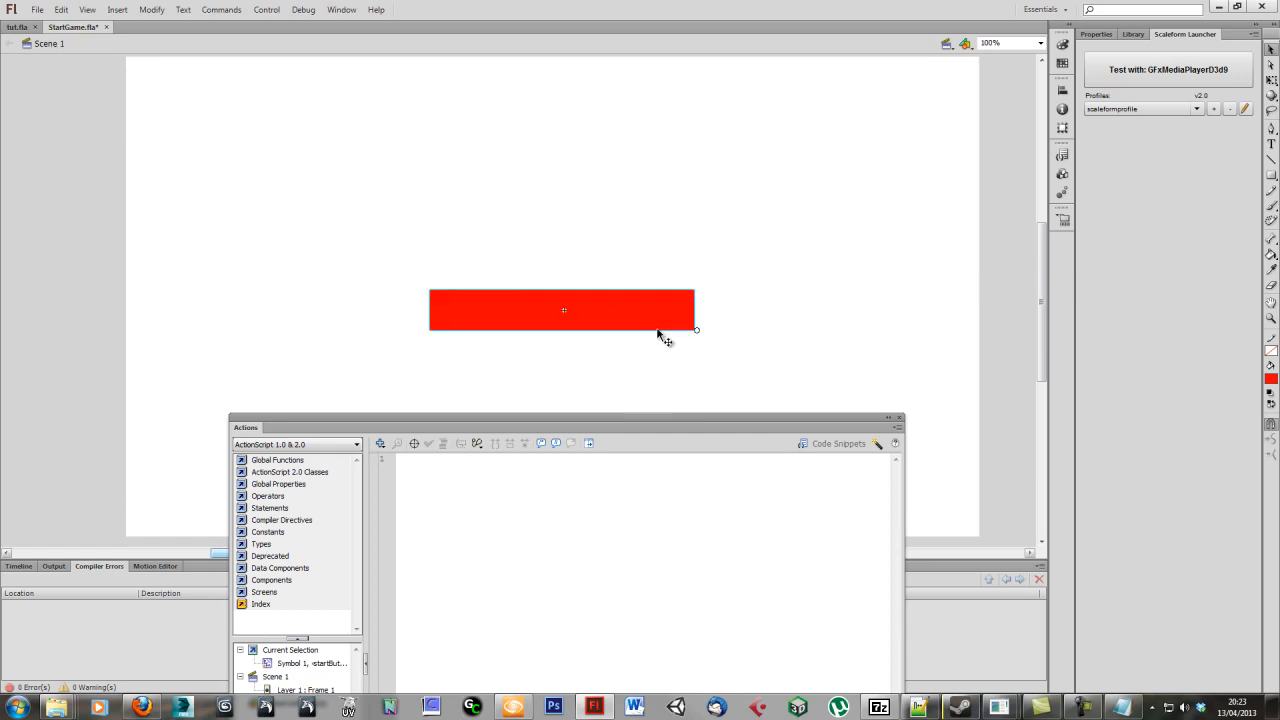
left_click(808, 311)
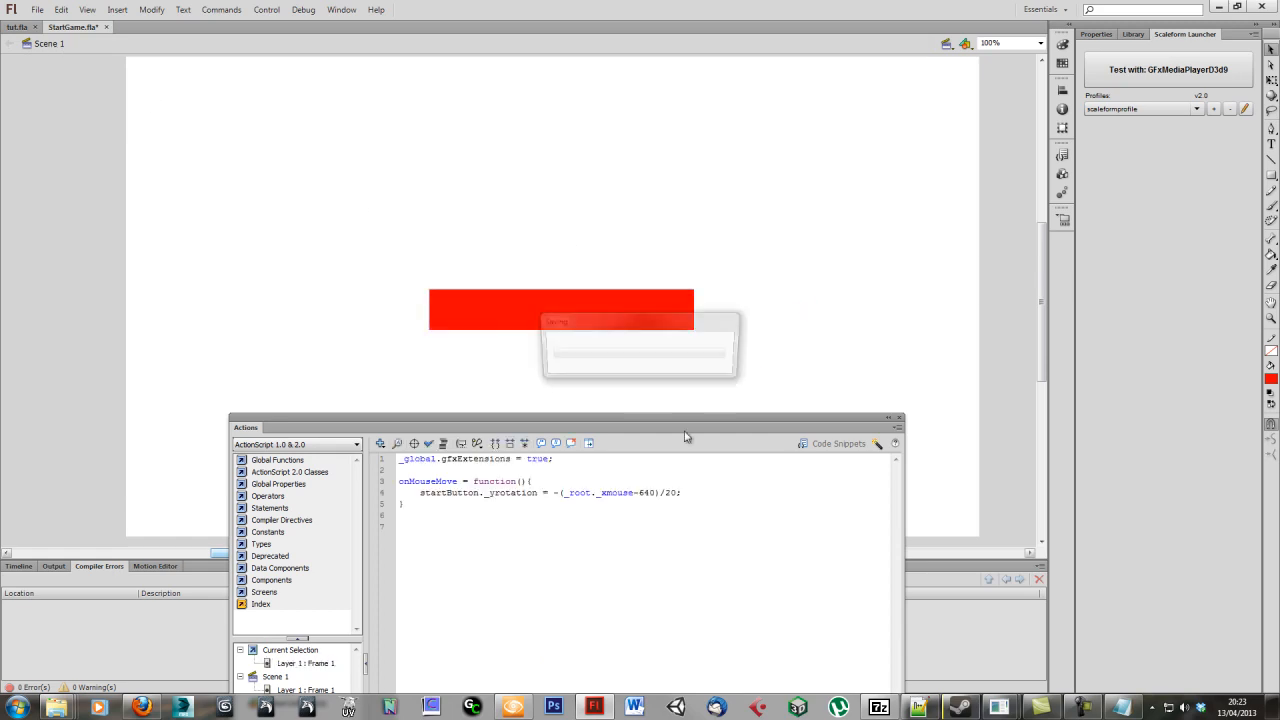
left_click(1169, 70)
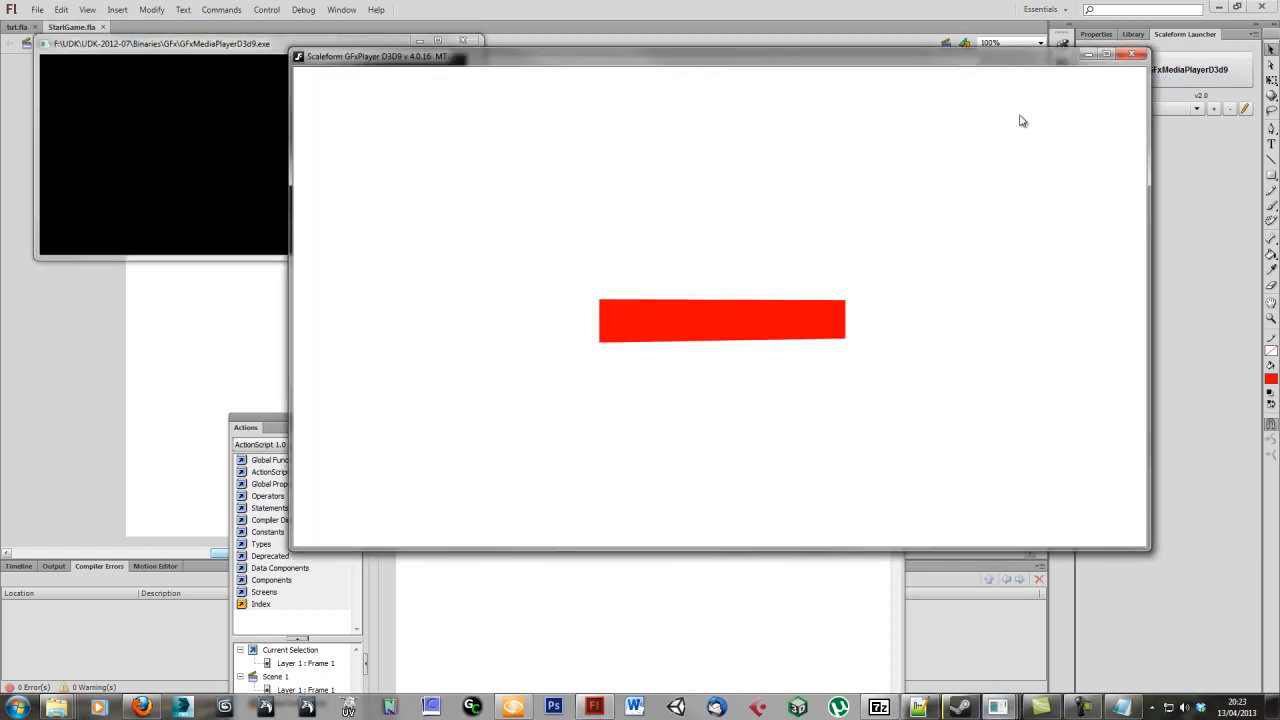
left_click(1131, 54)
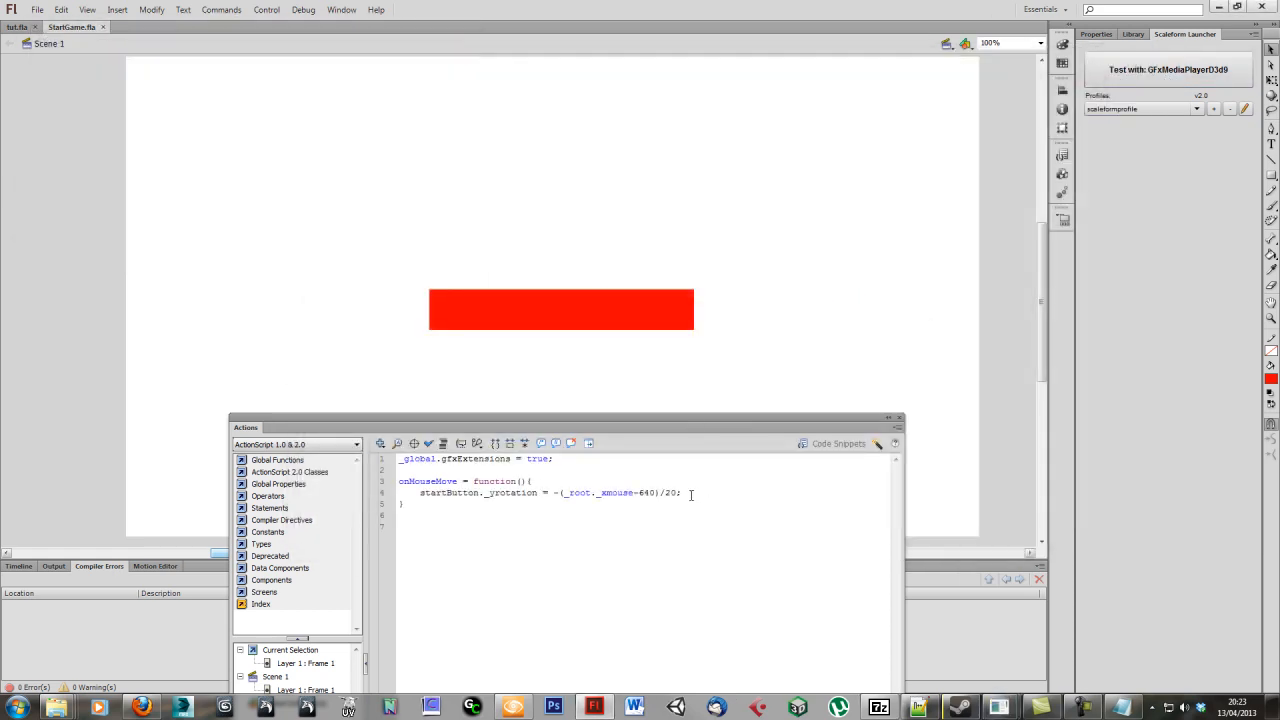
- Duplicate the startButton._yrotation statement from line 4 onto line 5 of the onMouseMove function
left_click_drag(696, 497, 420, 492)
key("ctrl+c")
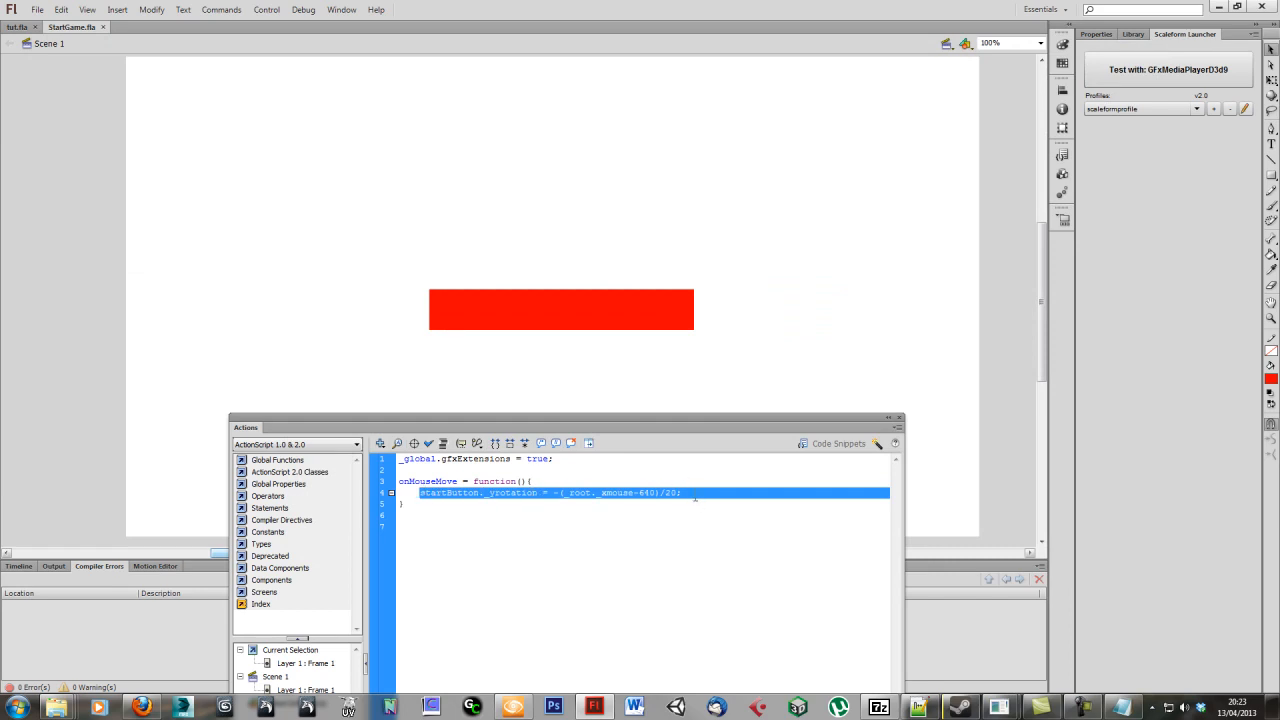
left_click(744, 490)
key("ctrl+v")
key("Return")
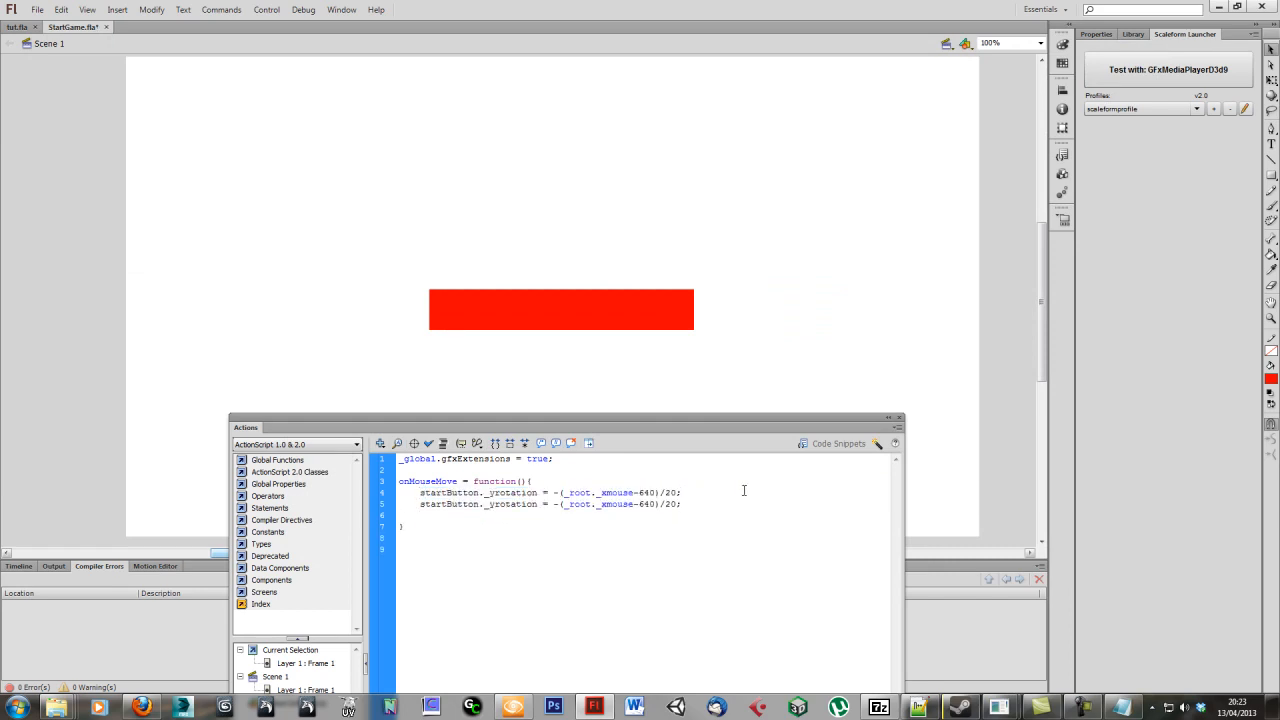
- Change line 5 to startButton._xrotation = (_root._ymouse-640)/20; then save the file, test it and close the player
key("BackSpace")
type("x")
key("Delete")
type("y")
key("BackSpace")
left_click(1132, 75)
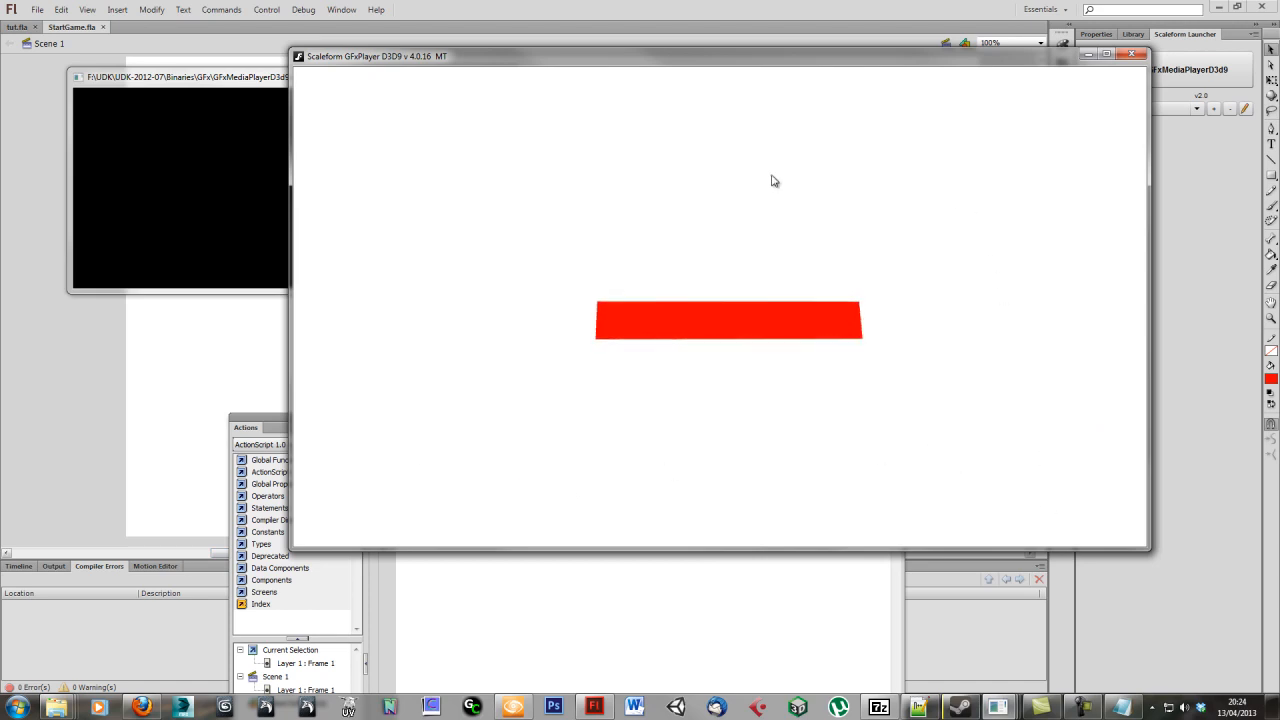
left_click(1131, 54)
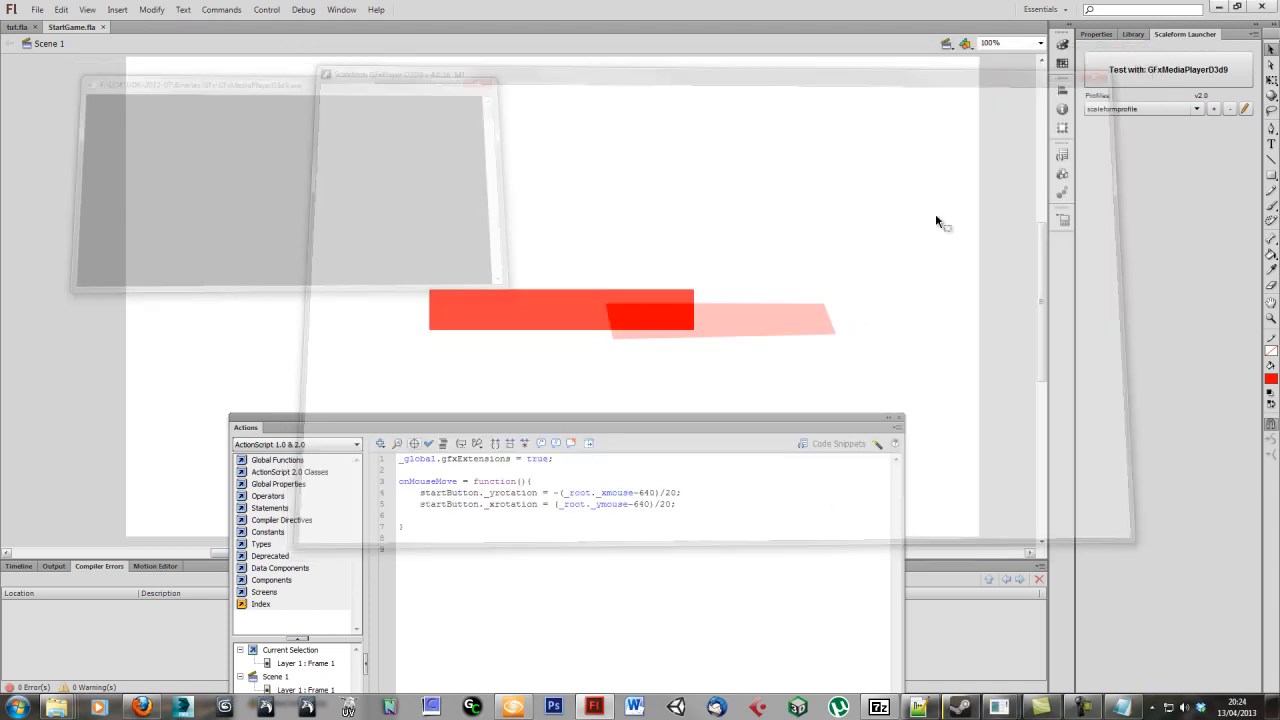
- Change the value subtracted from _root._ymouse on line 5 to 360, then test the file in the Scaleform player and close it
left_click(648, 503)
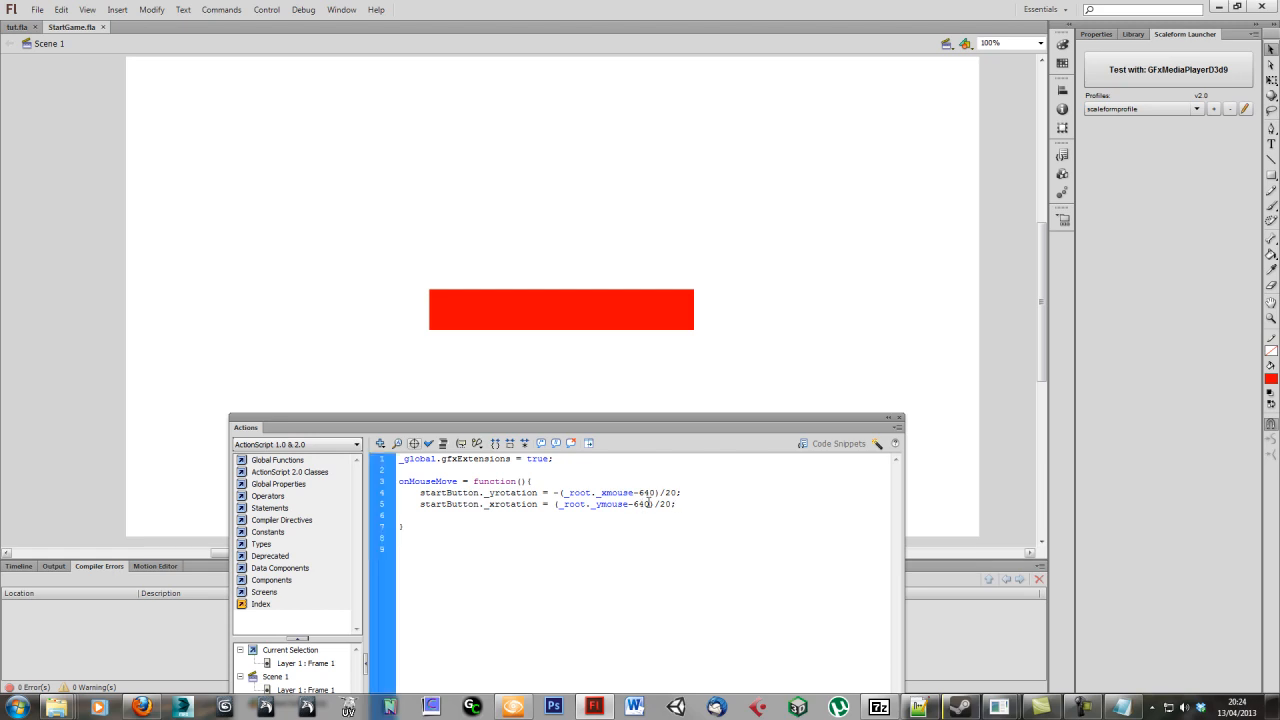
key("BackSpace")
key("BackSpace")
key("BackSpace")
type("360")
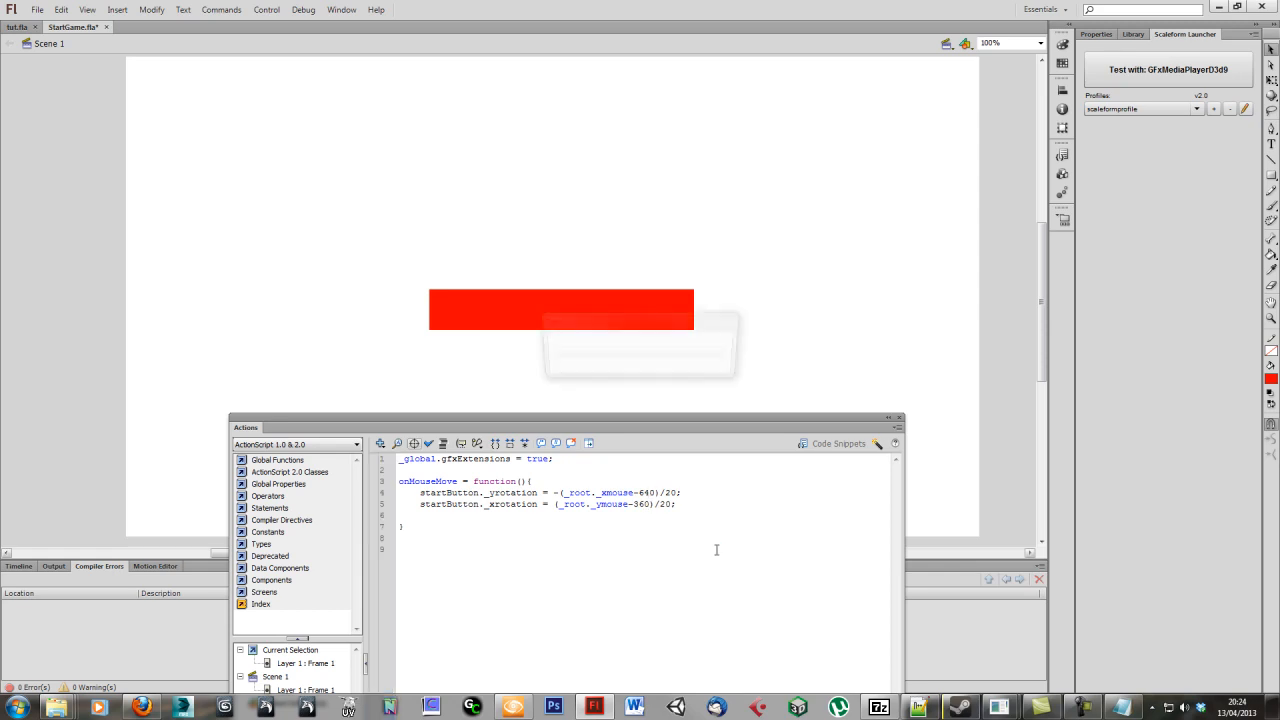
left_click(1143, 78)
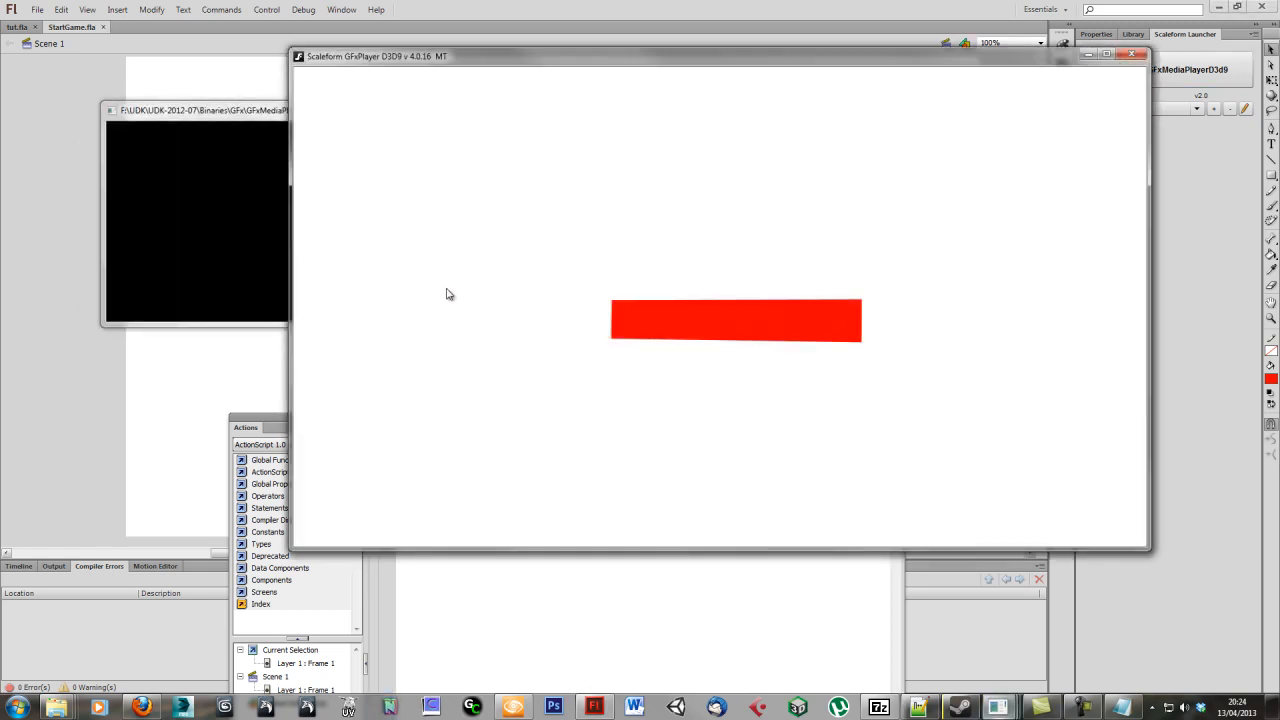
left_click(1131, 53)
- Set the divisor of the startButton._xrotation statement to 15, then retest the file in the Scaleform player and close it
left_click(668, 503)
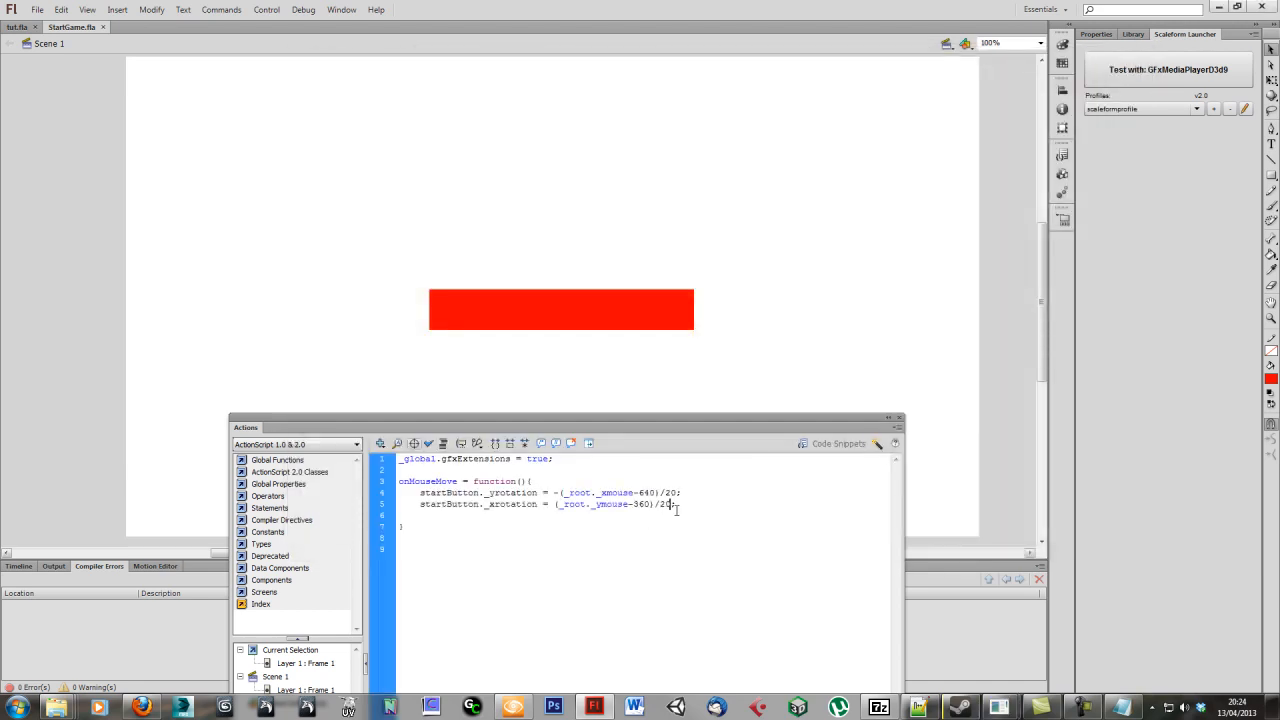
key("BackSpace")
key("BackSpace")
key("Up")
left_click(1193, 82)
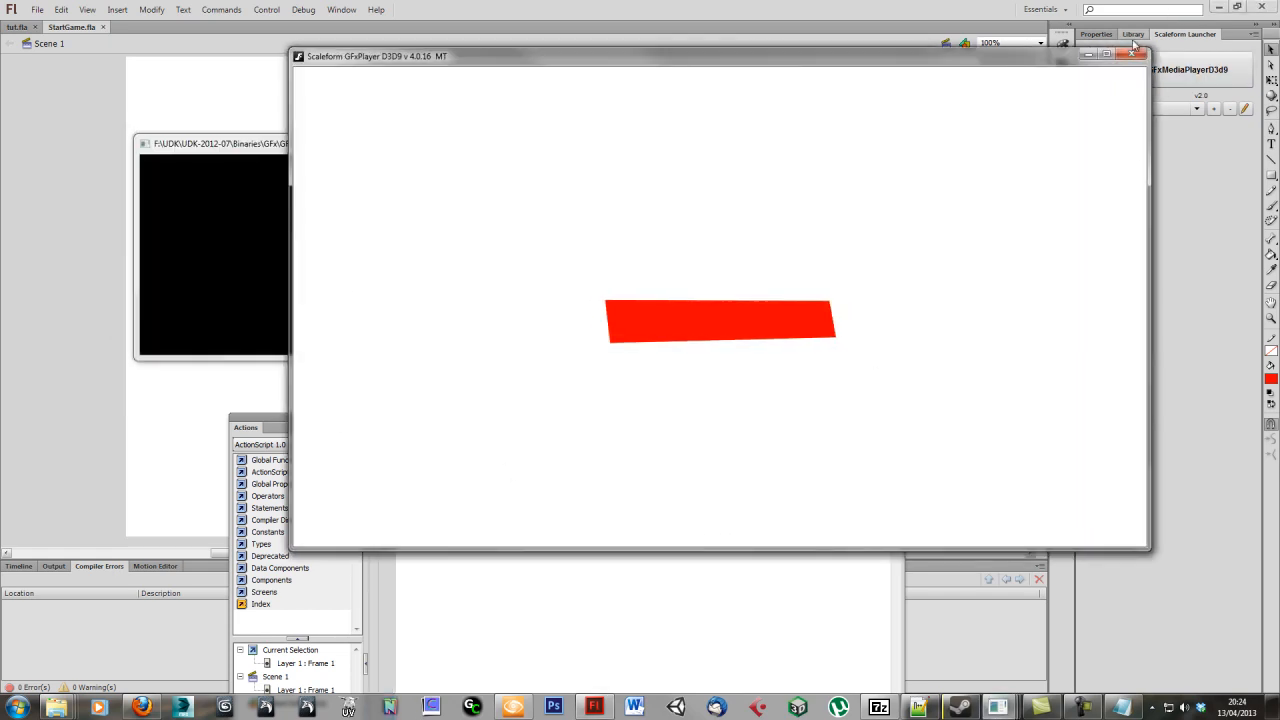
left_click(1133, 53)
- Remove the blank line inside the onMouseMove function, add two blank lines below its closing brace and save the file
left_click(500, 510)
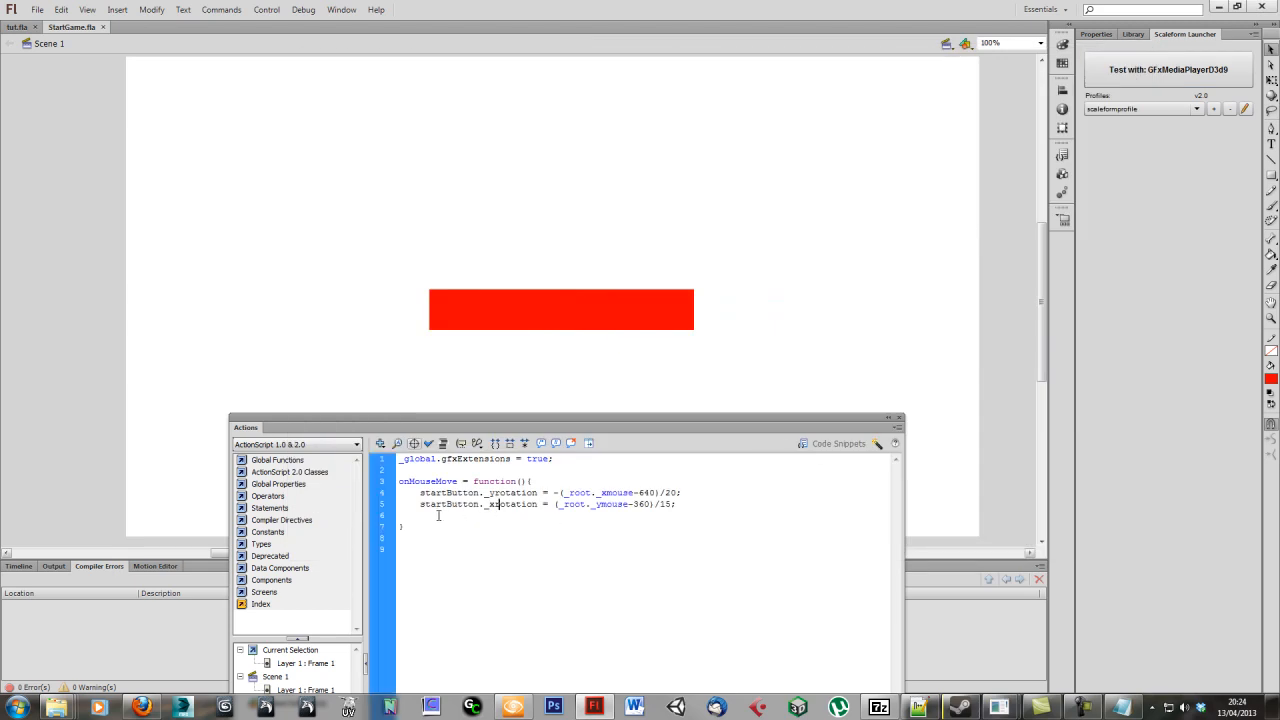
key("BackSpace")
left_click_drag(690, 423, 716, 147)
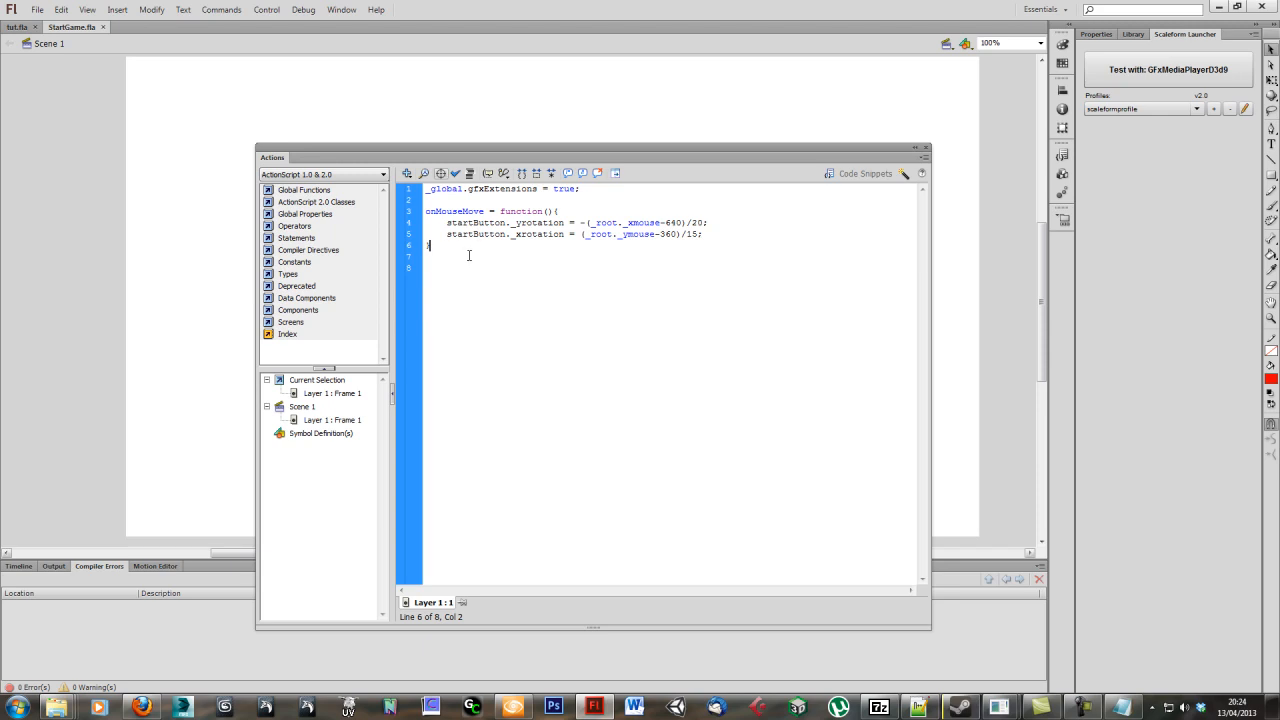
key("Return")
key("Return")
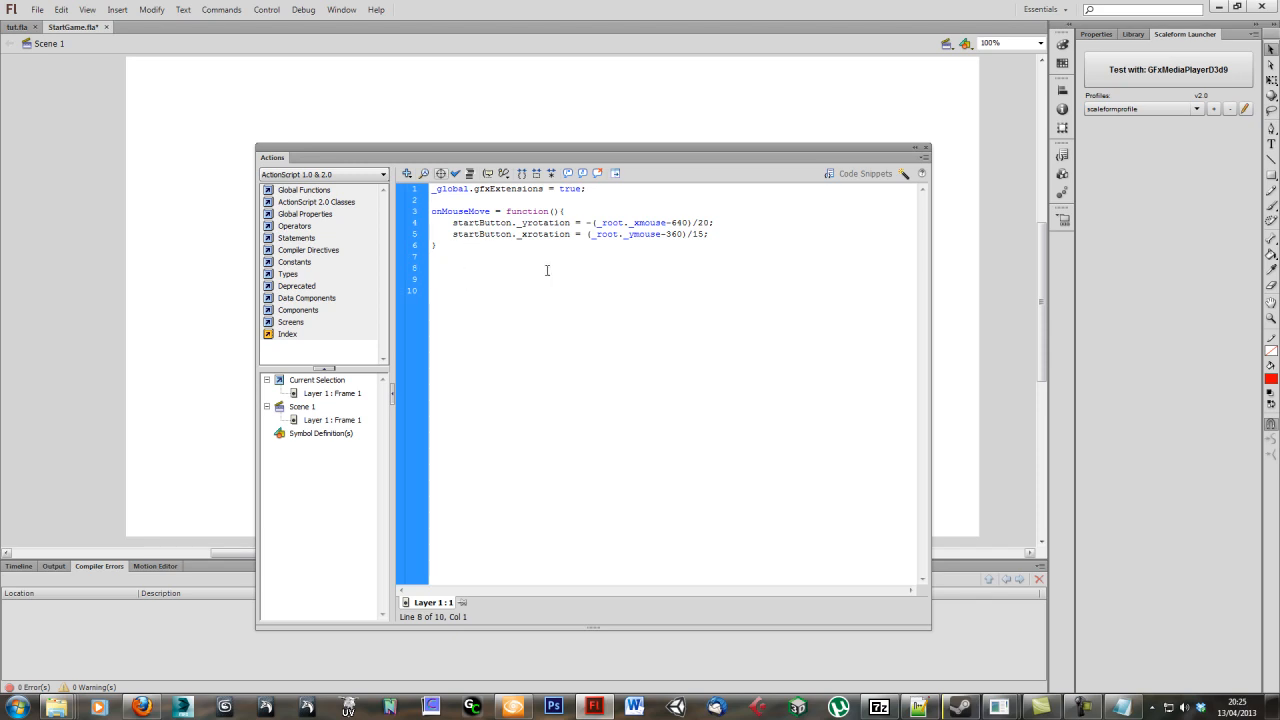
key("ctrl+s")
- Show the timeline, close the script editor and open the red startButton symbol for editing
left_click(18, 566)
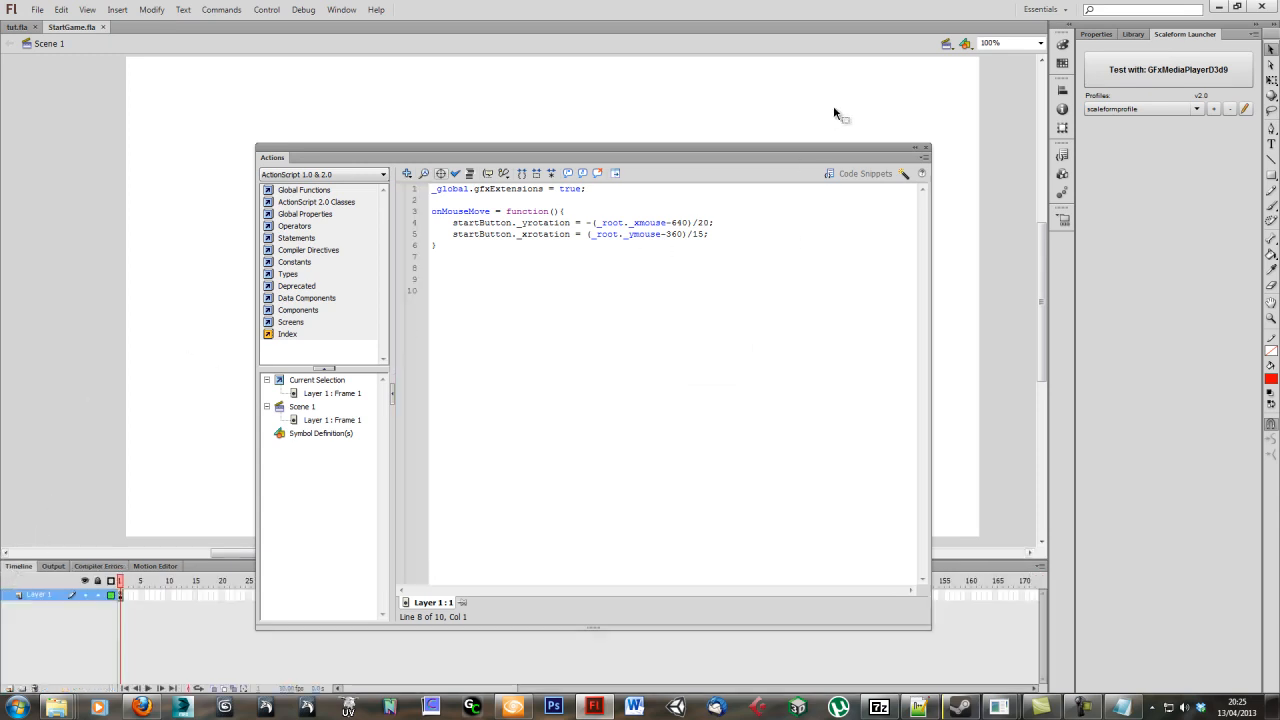
left_click(926, 150)
double_click(570, 311)
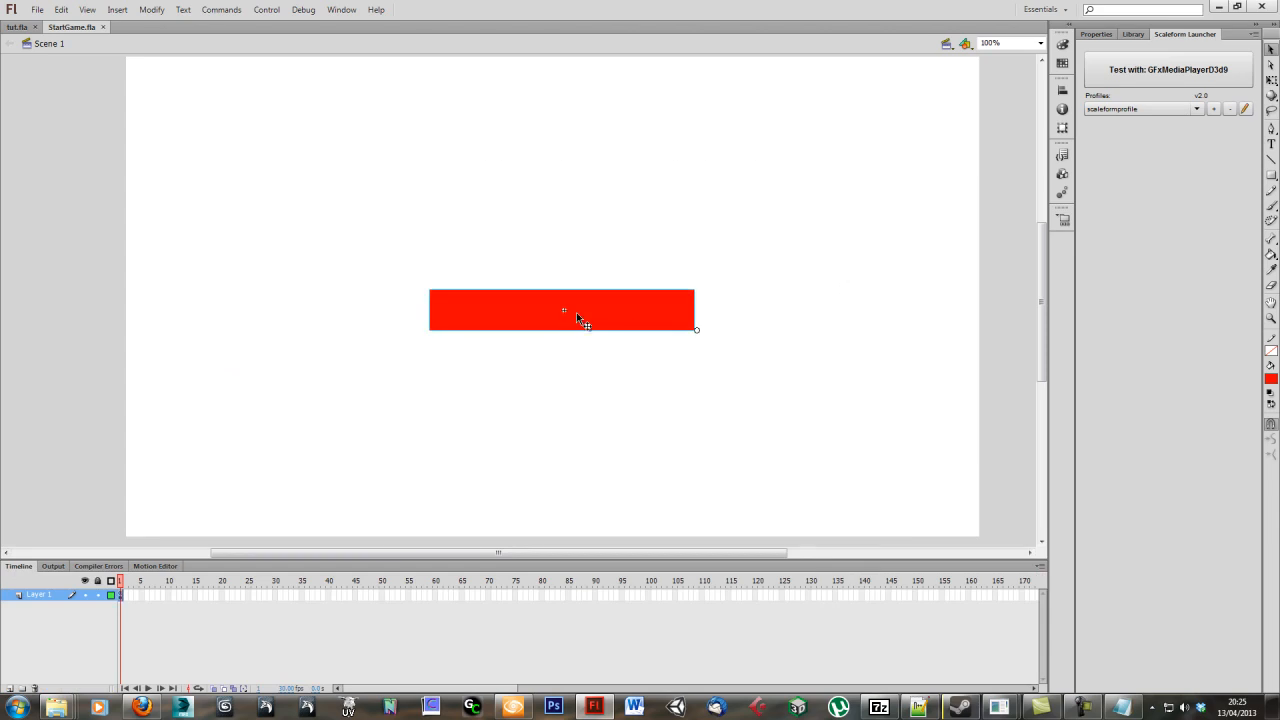
right_click(124, 600)
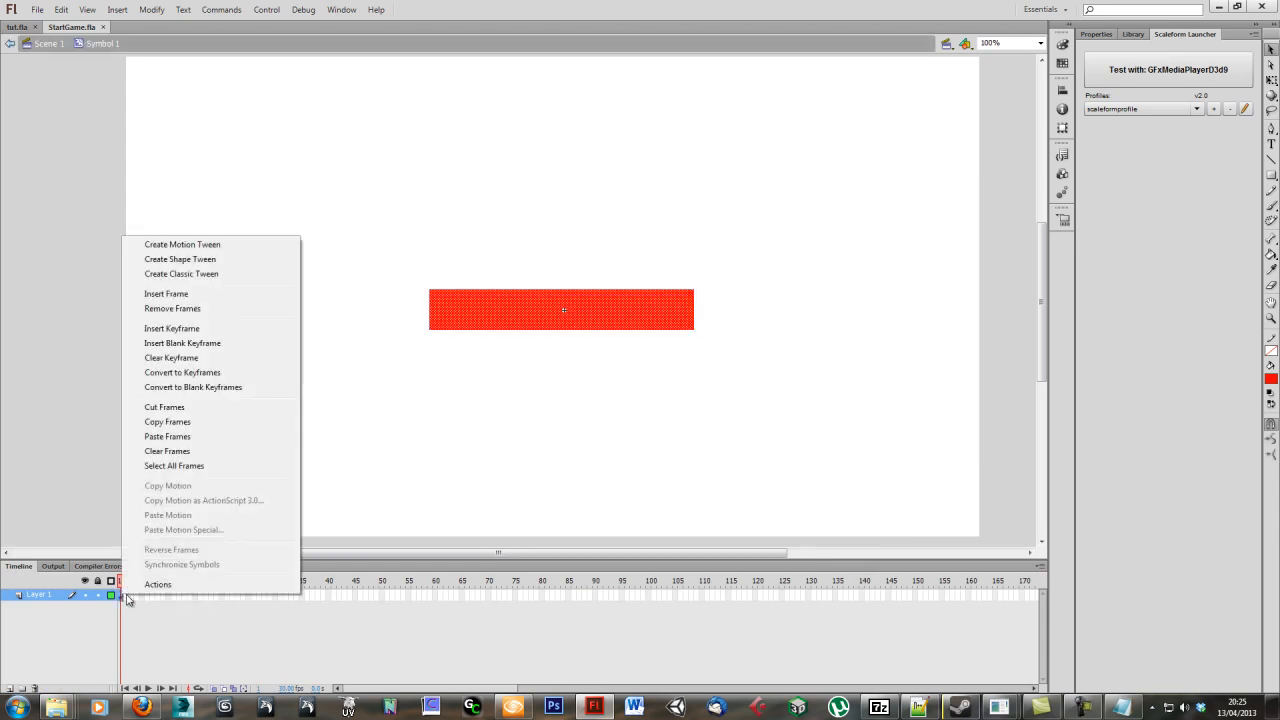
left_click(160, 587)
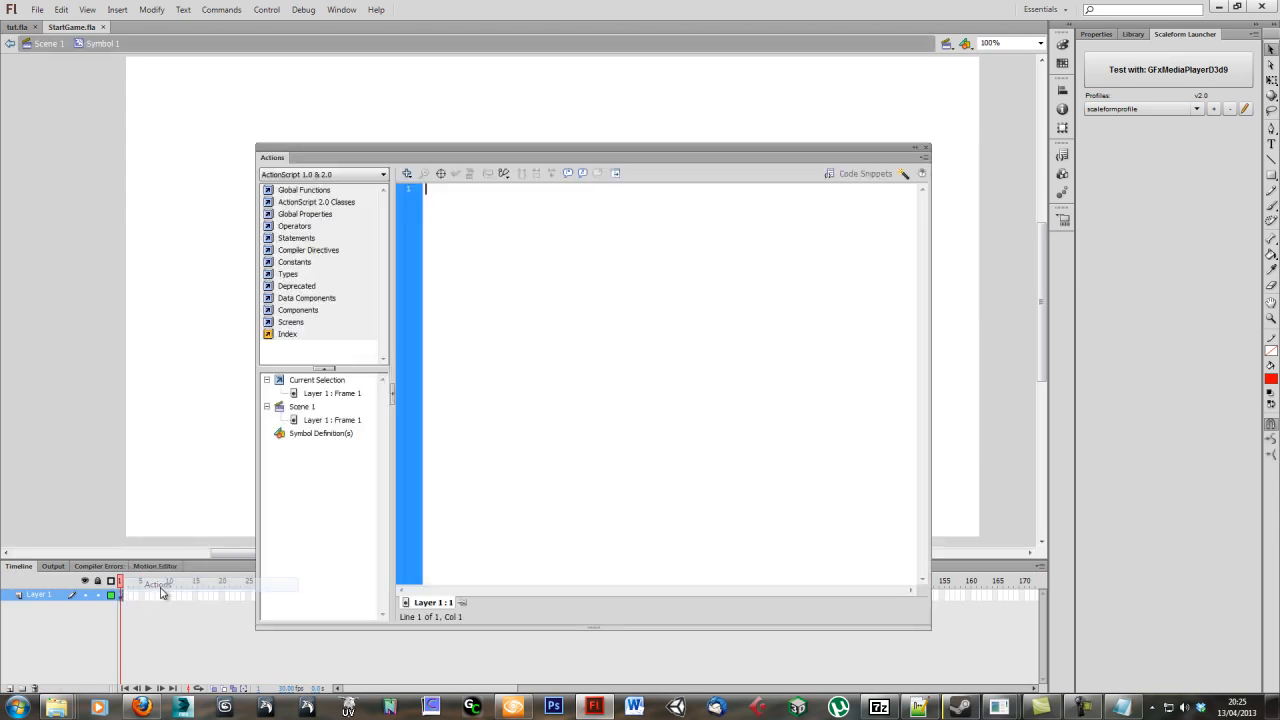
left_click(926, 150)
- Copy frame 1 of Layer 1 in Symbol 1 and paste it as frame 2
right_click(121, 595)
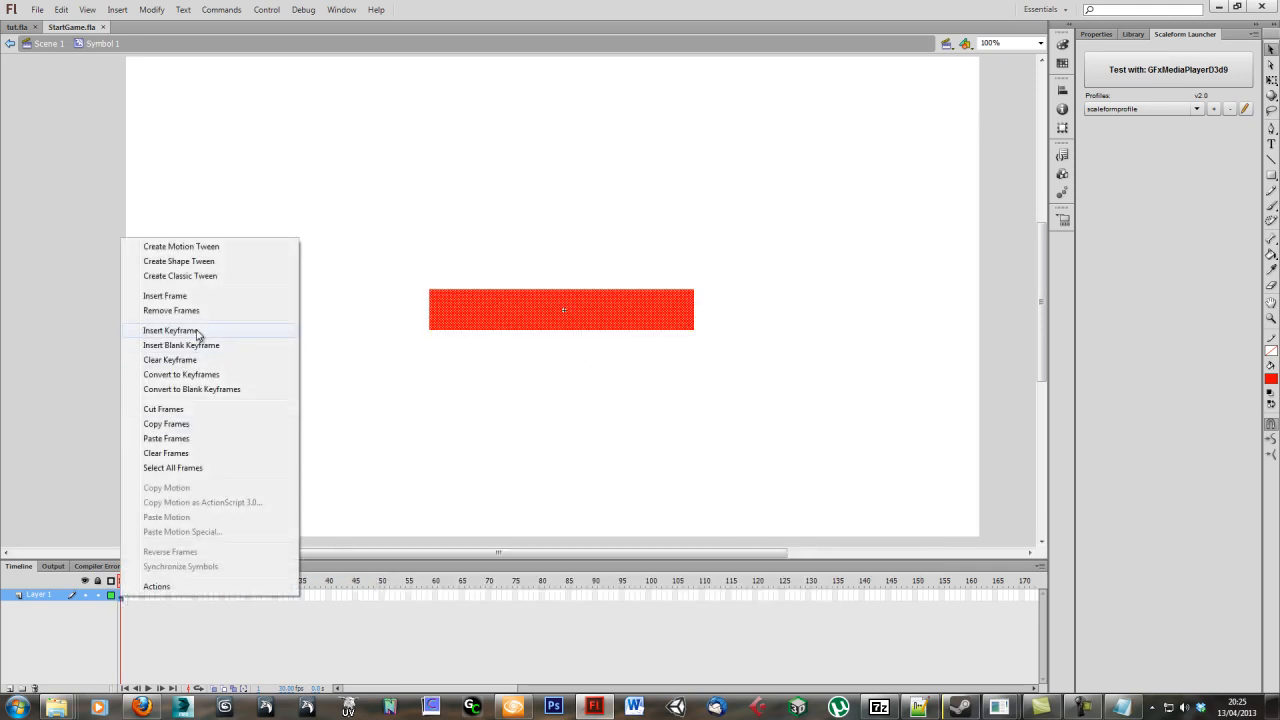
left_click(196, 431)
right_click(125, 597)
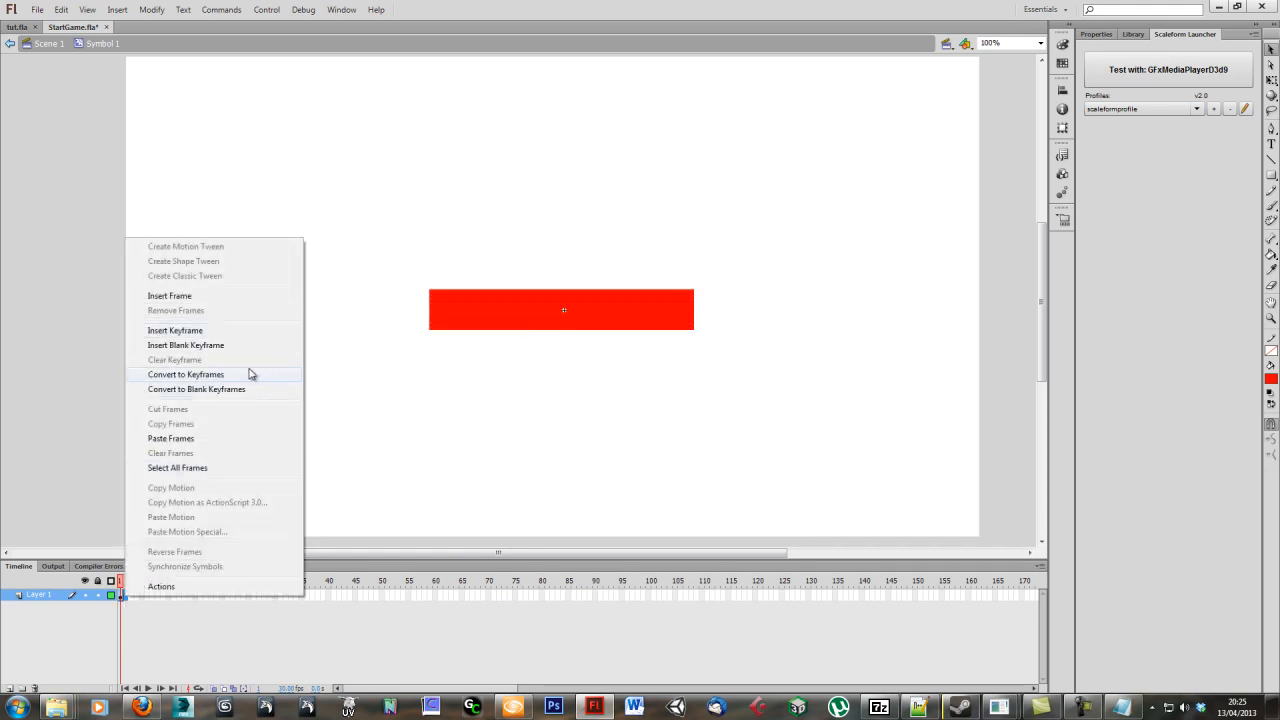
left_click(211, 438)
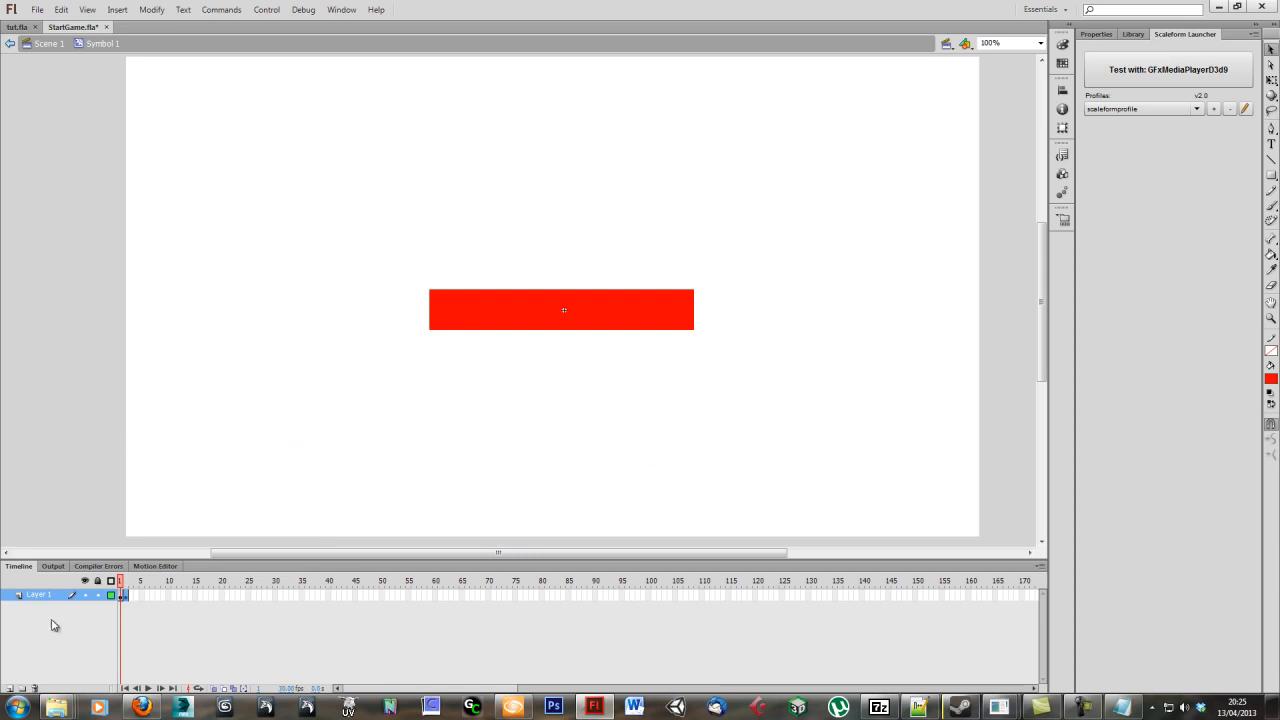
- Add a stop(); action to frame 1 of Layer 1 in Symbol 1
left_click(121, 597)
right_click(122, 597)
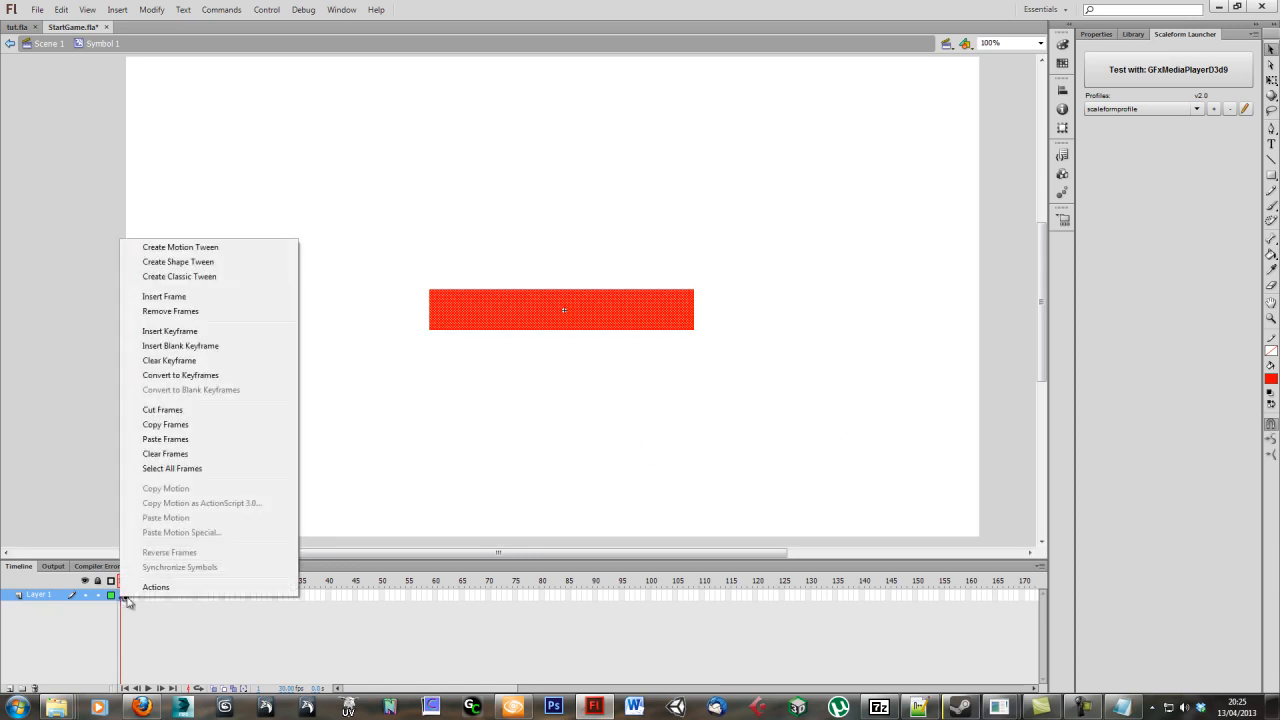
left_click(194, 588)
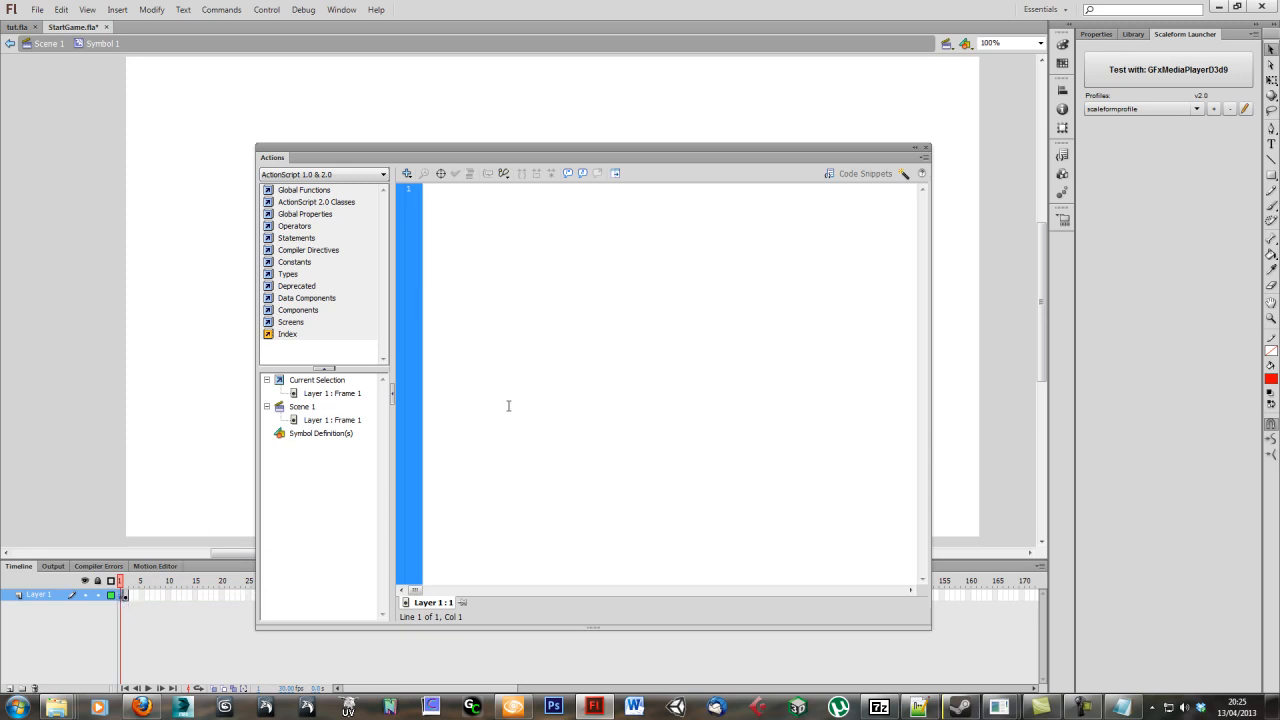
type("stop();")
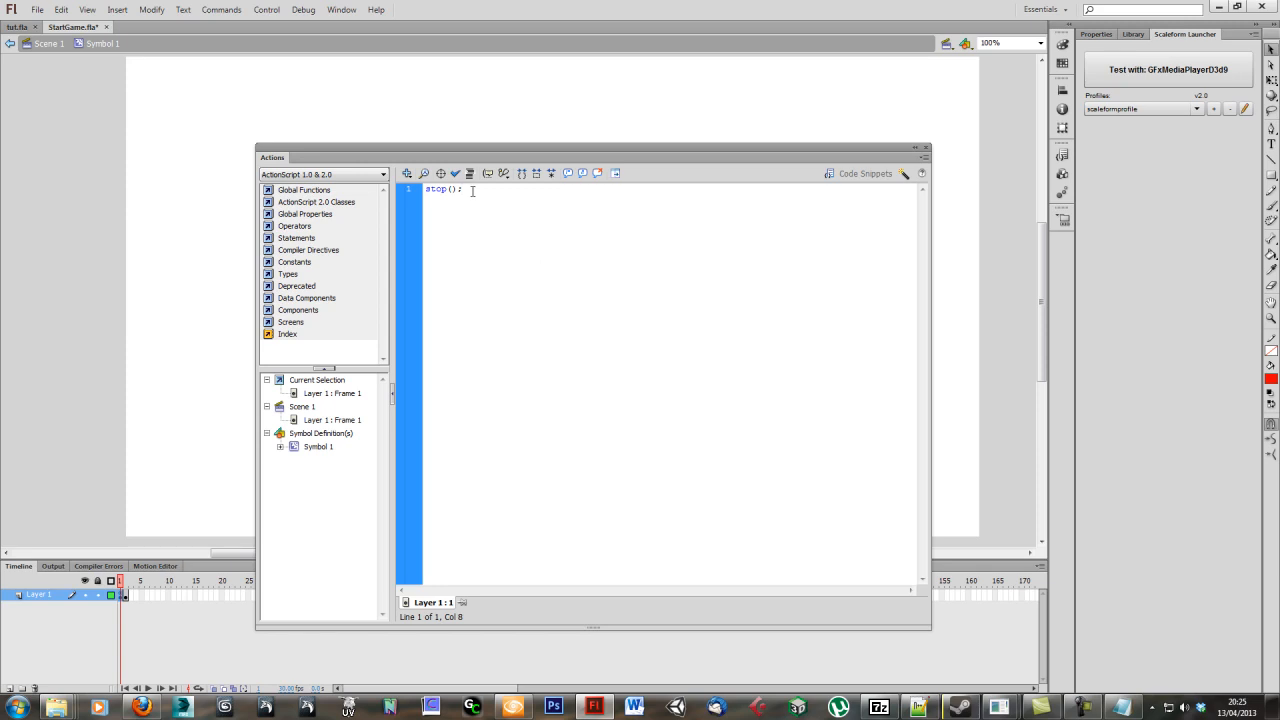
- Copy the stop(); statement from frame 1 into the script of frame 2 and close the script editor
left_click_drag(472, 191, 409, 197)
key("F9")
right_click(126, 596)
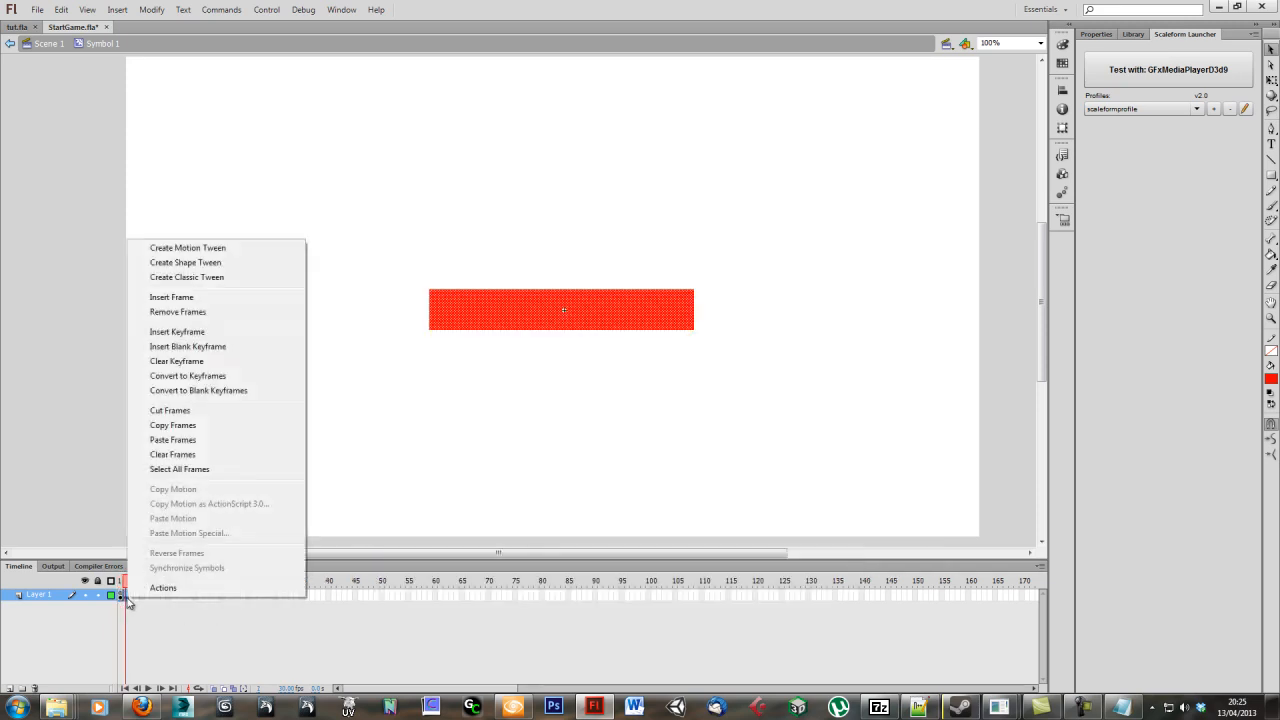
left_click(160, 586)
key("ctrl+v")
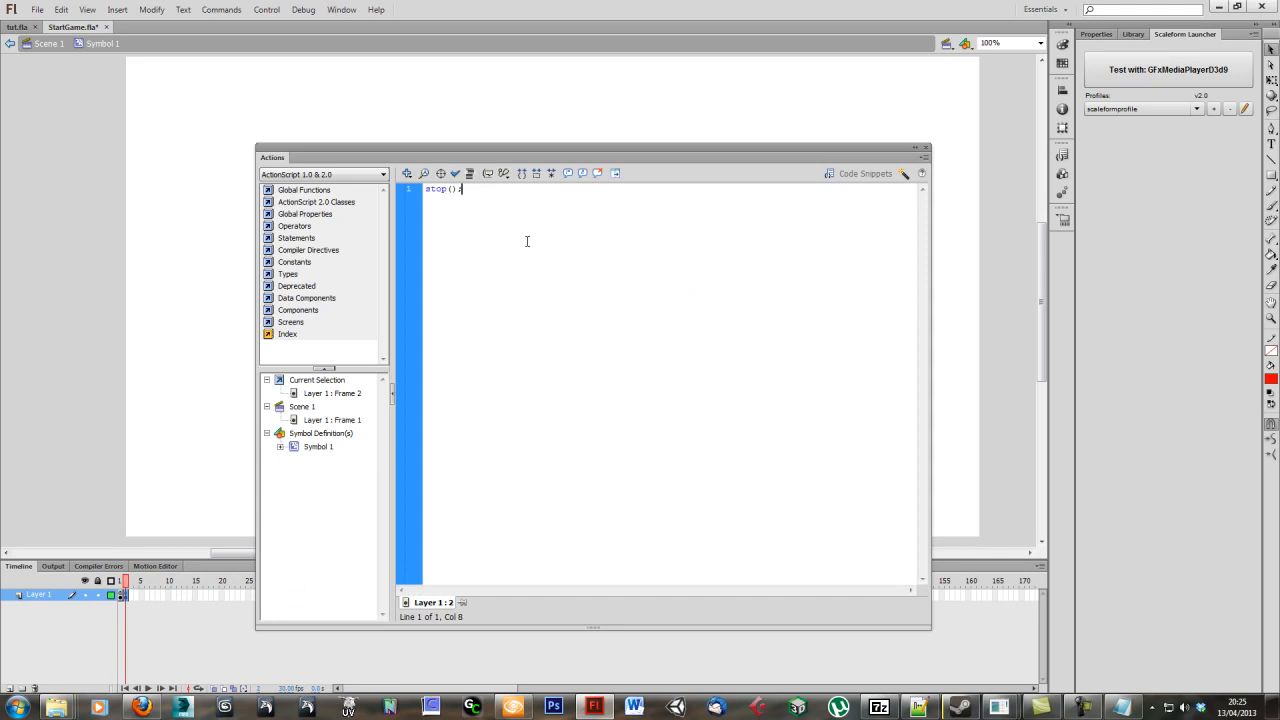
left_click(925, 147)
left_click(785, 362)
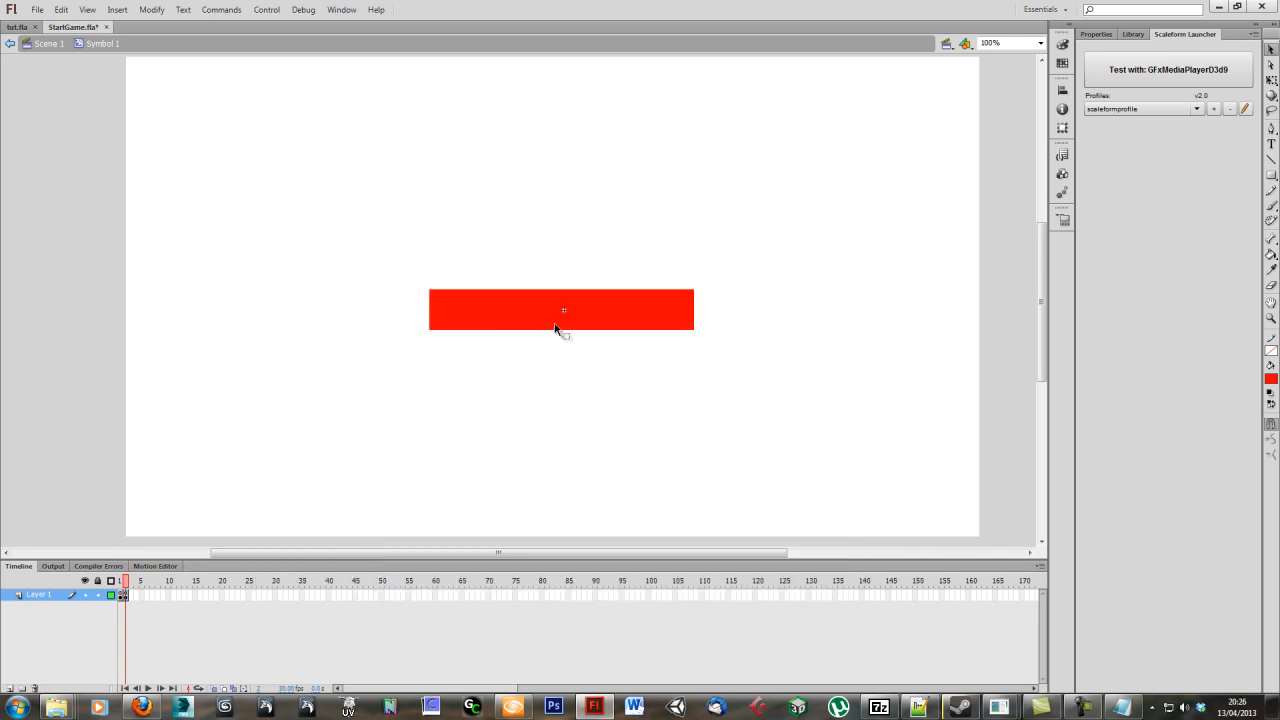
- On frame 1, add a text field reading "Start Game" and enlarge and centre it over the red rectangle
left_click(121, 596)
left_click(1271, 143)
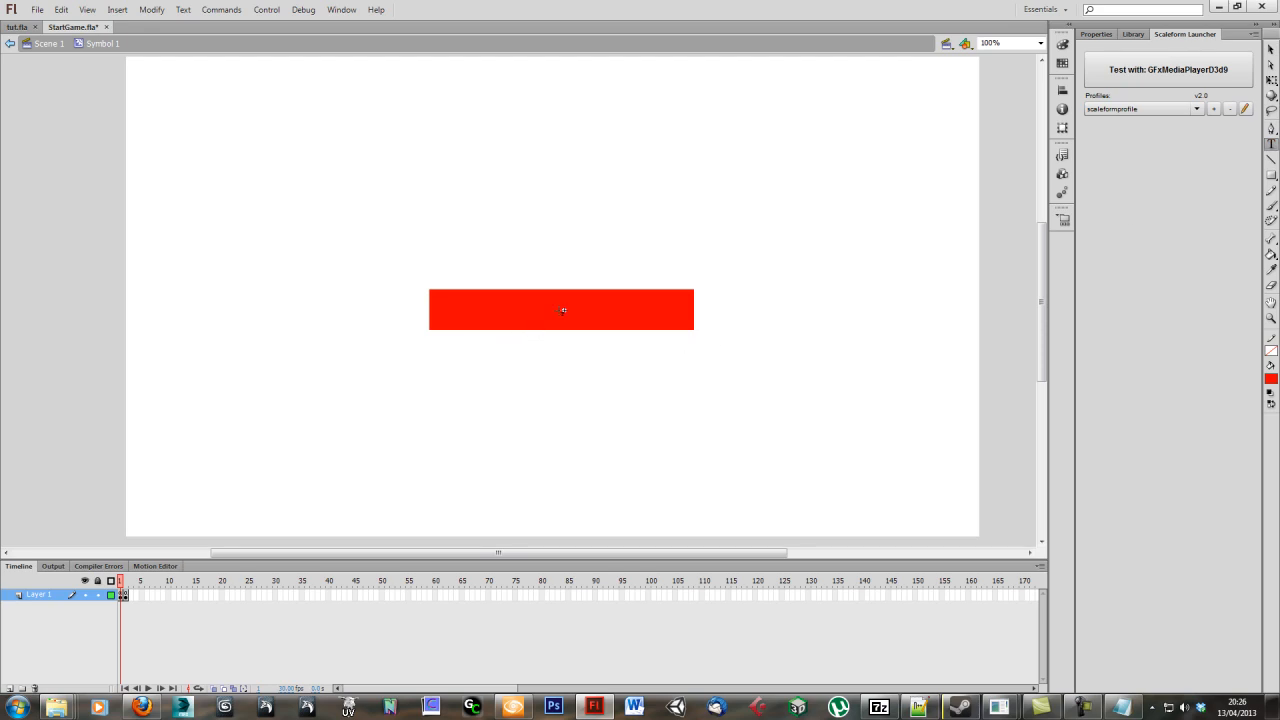
left_click_drag(489, 287, 558, 311)
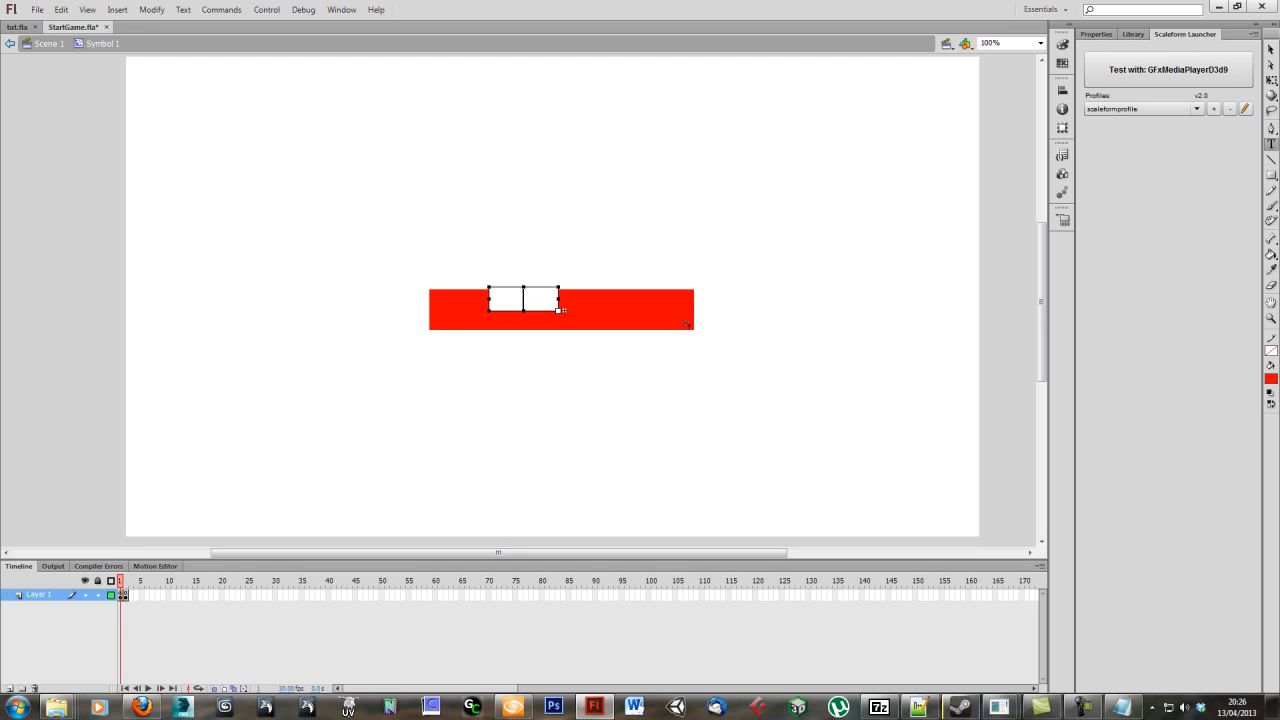
type("Start Game")
left_click_drag(558, 333, 624, 342)
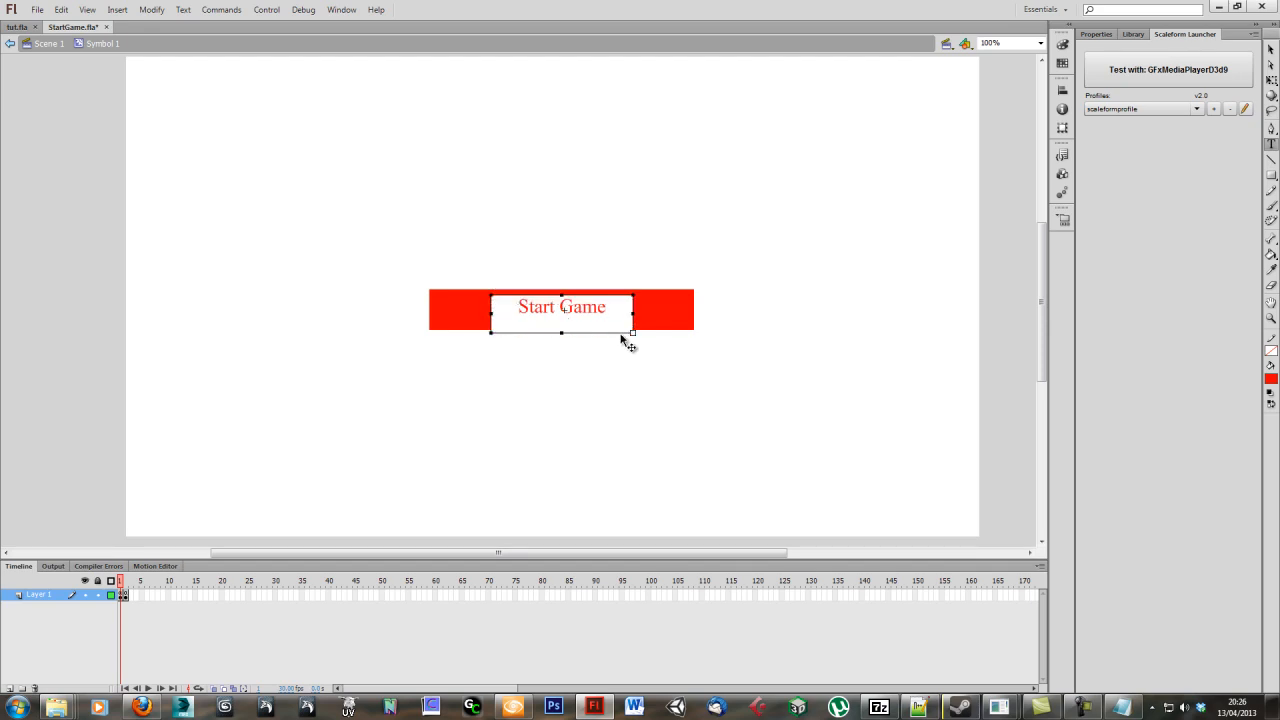
- Set the Start Game text colour to black and shorten its text box to about 41 px high
left_click(1096, 34)
left_click(1138, 223)
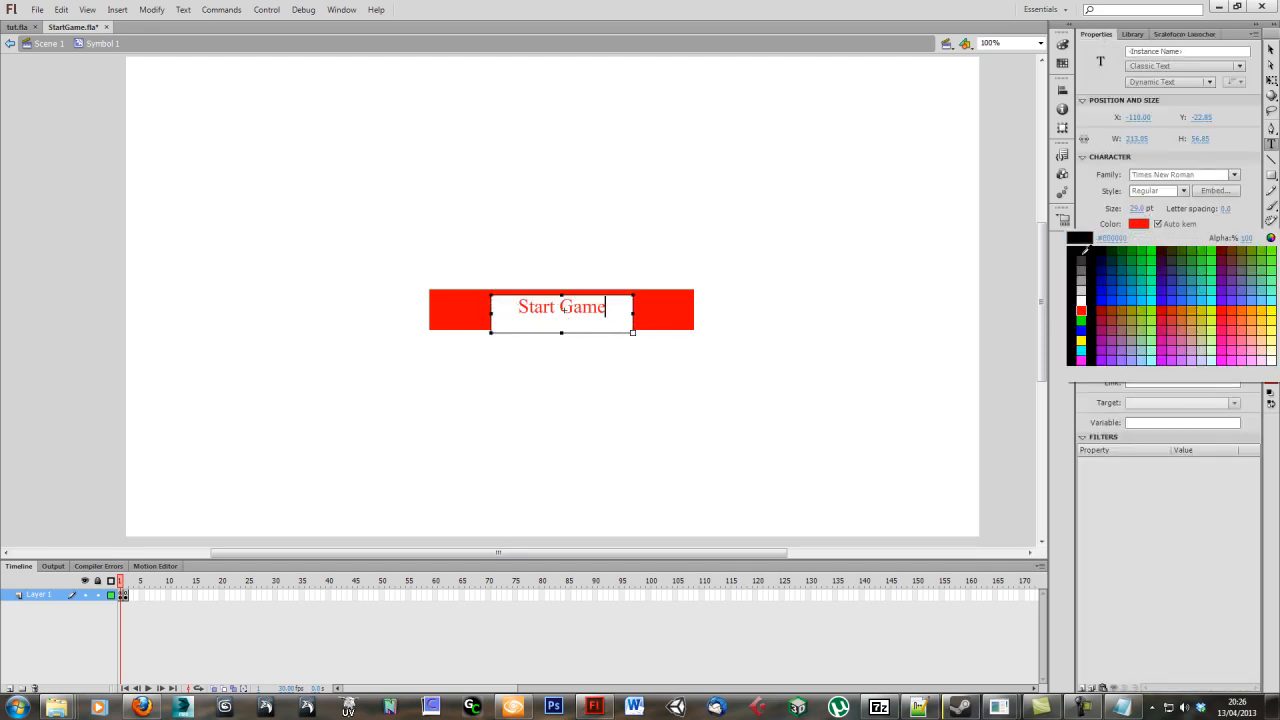
left_click(1080, 256)
left_click_drag(562, 332, 562, 321)
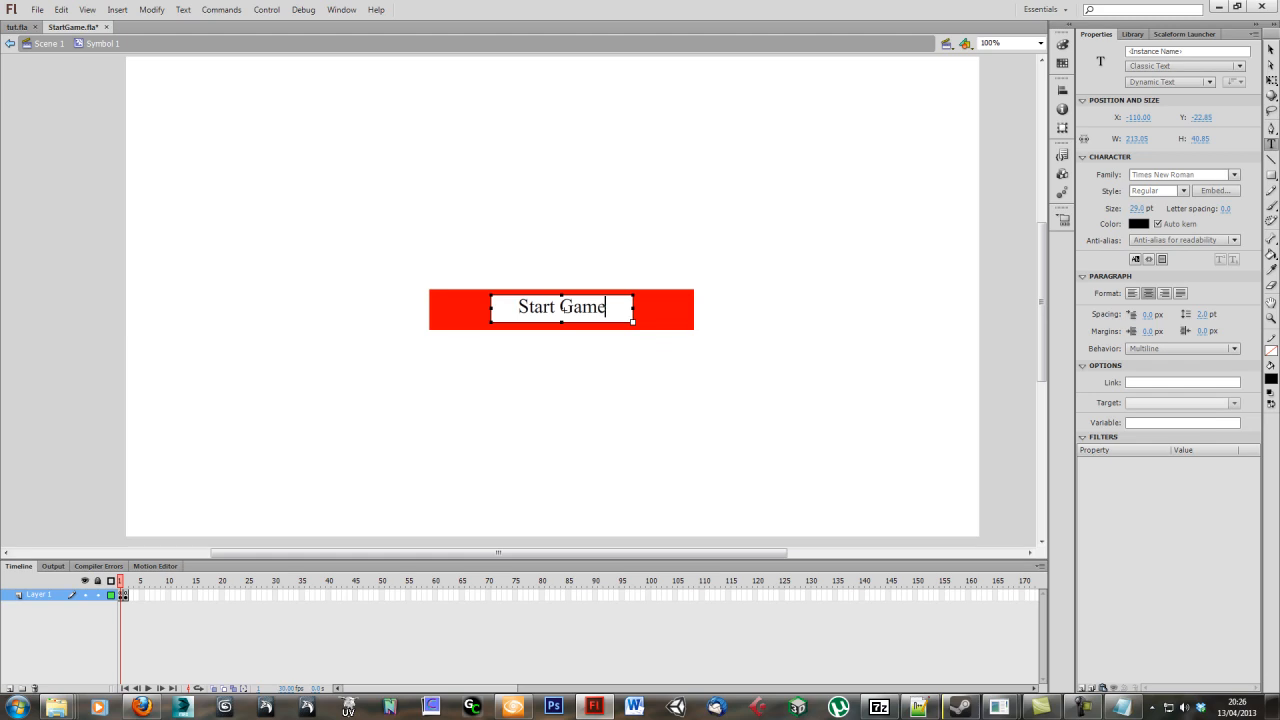
left_click(1268, 47)
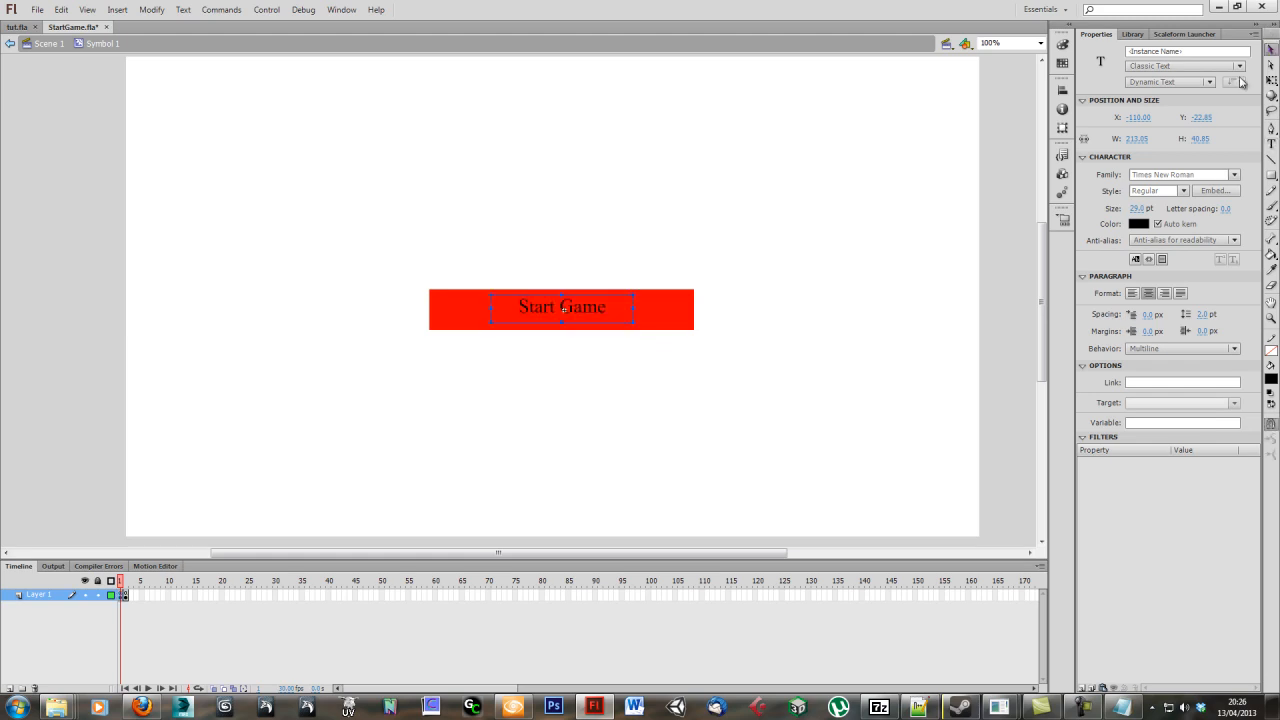
- Replace frame 2 of Symbol 1 with a copy of frame 1, including the Start Game text
right_click(125, 597)
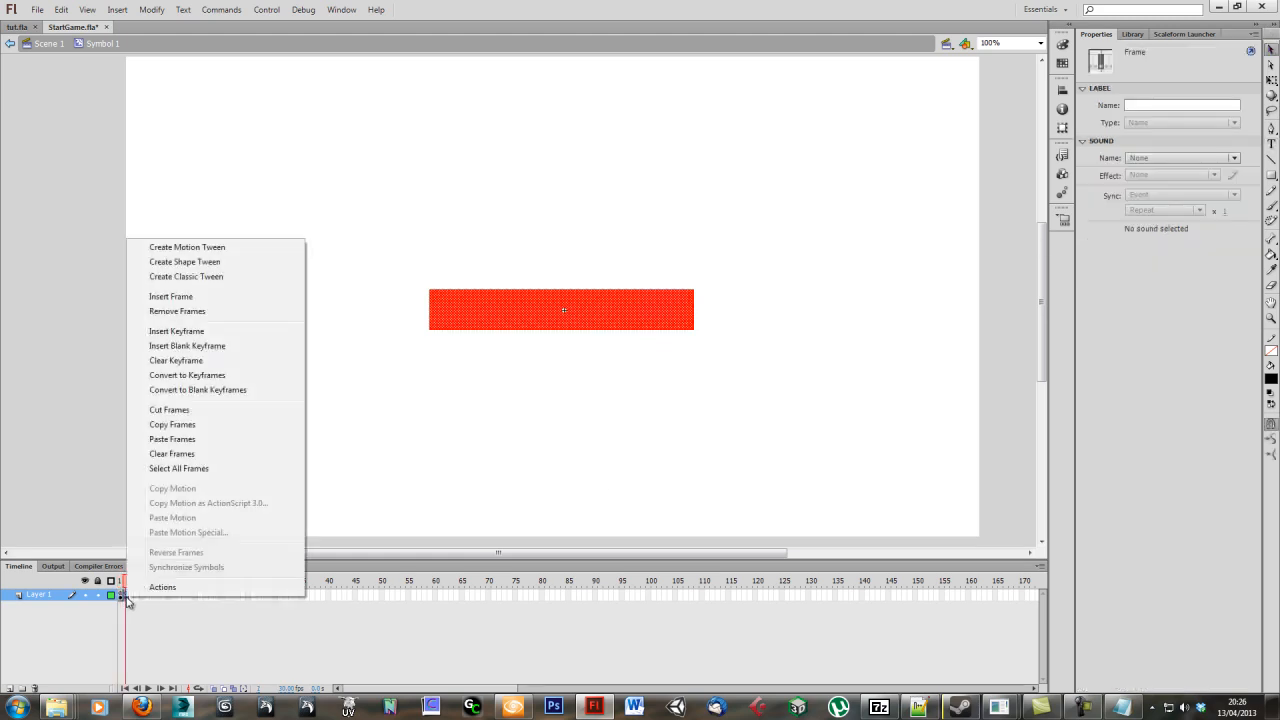
left_click(204, 313)
right_click(121, 598)
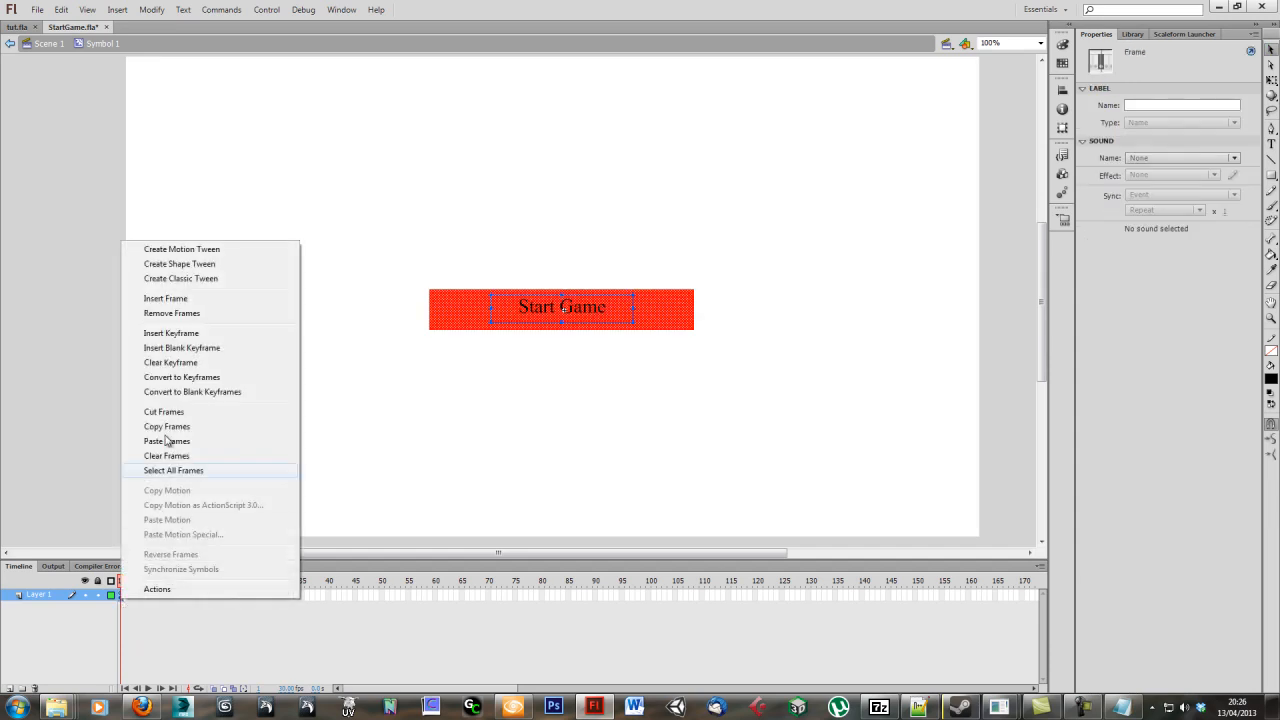
left_click(172, 428)
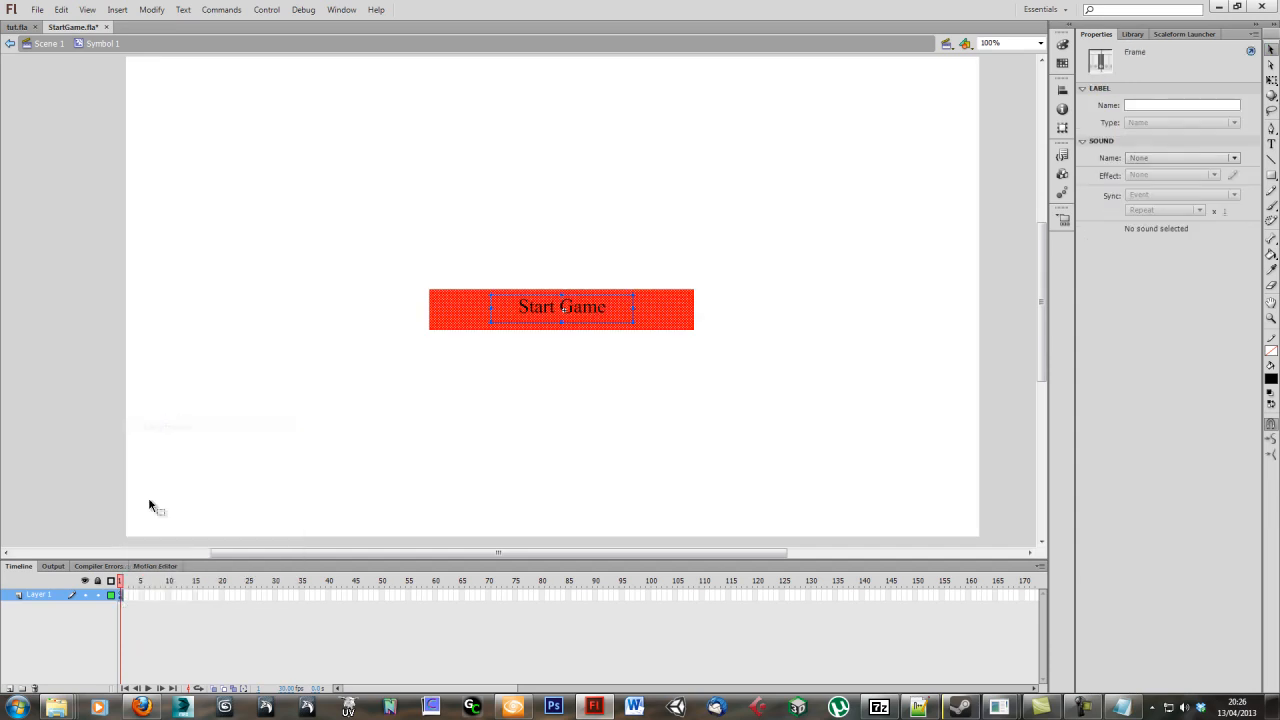
right_click(123, 597)
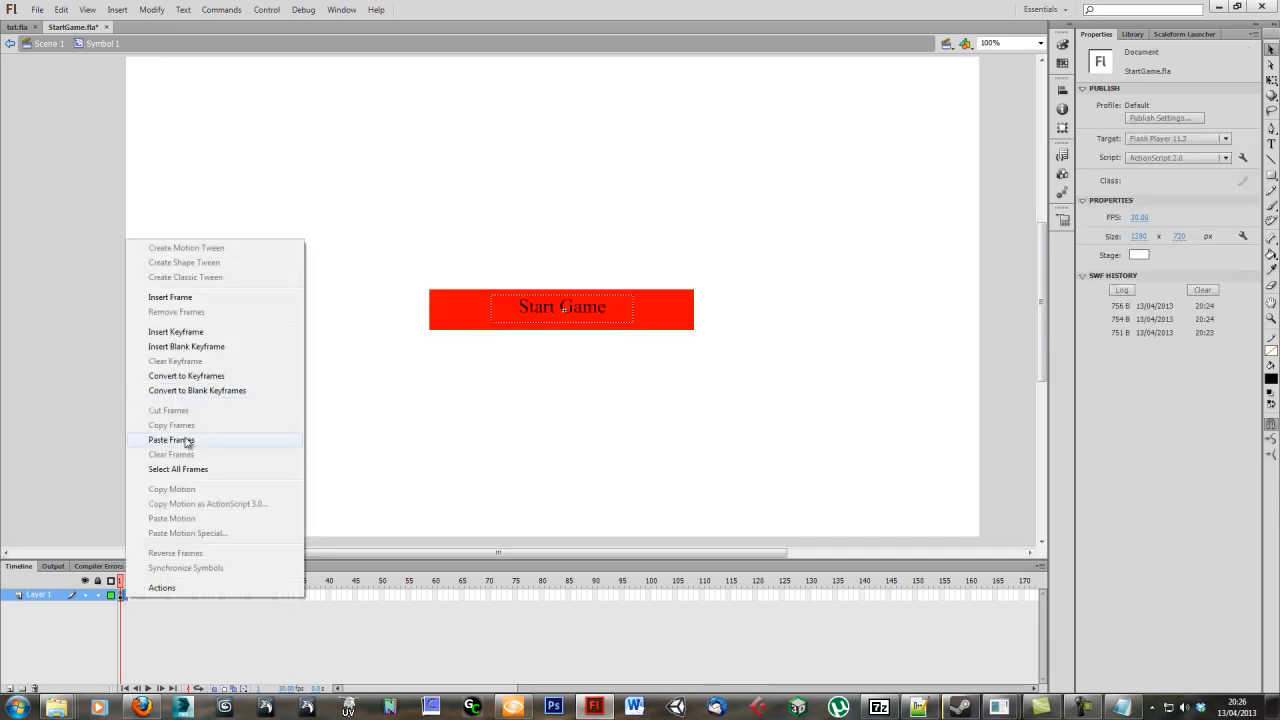
left_click(172, 440)
- On frame 2, change the fill colour of the rectangle behind the Start Game text to blue
left_click(124, 596)
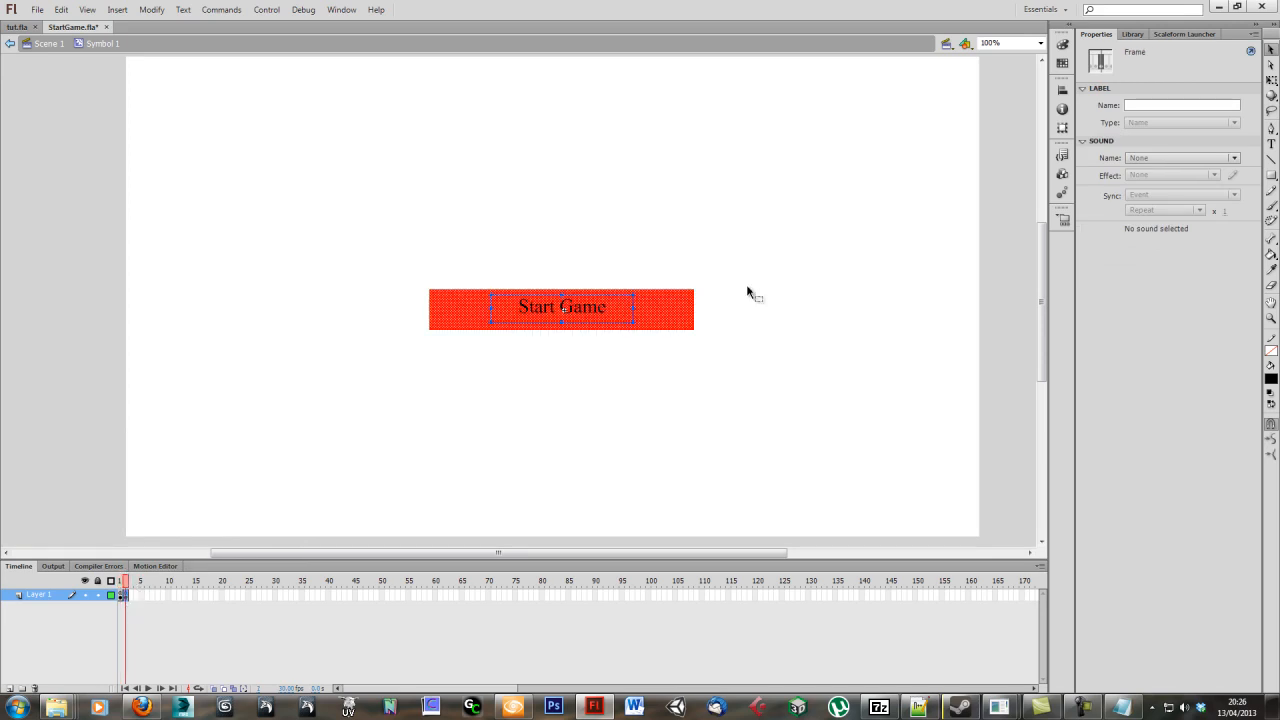
left_click(709, 317)
left_click(643, 325)
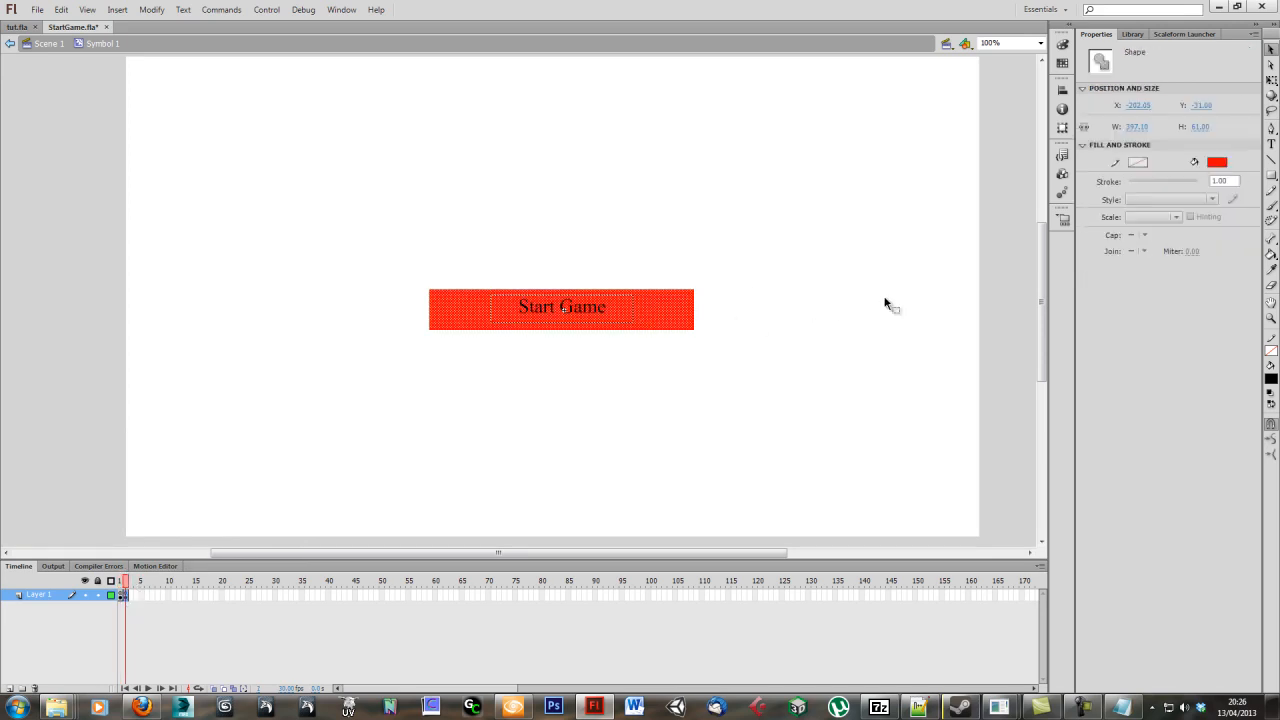
left_click(1216, 162)
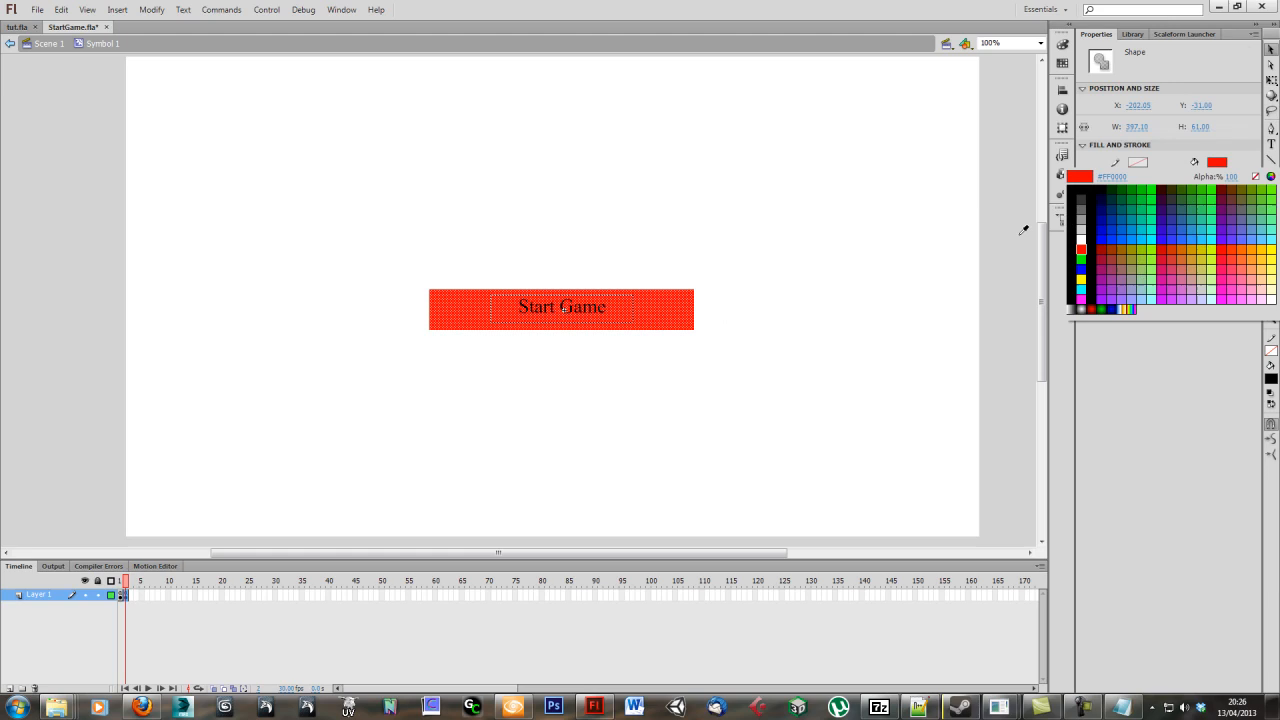
left_click(1172, 245)
left_click(651, 366)
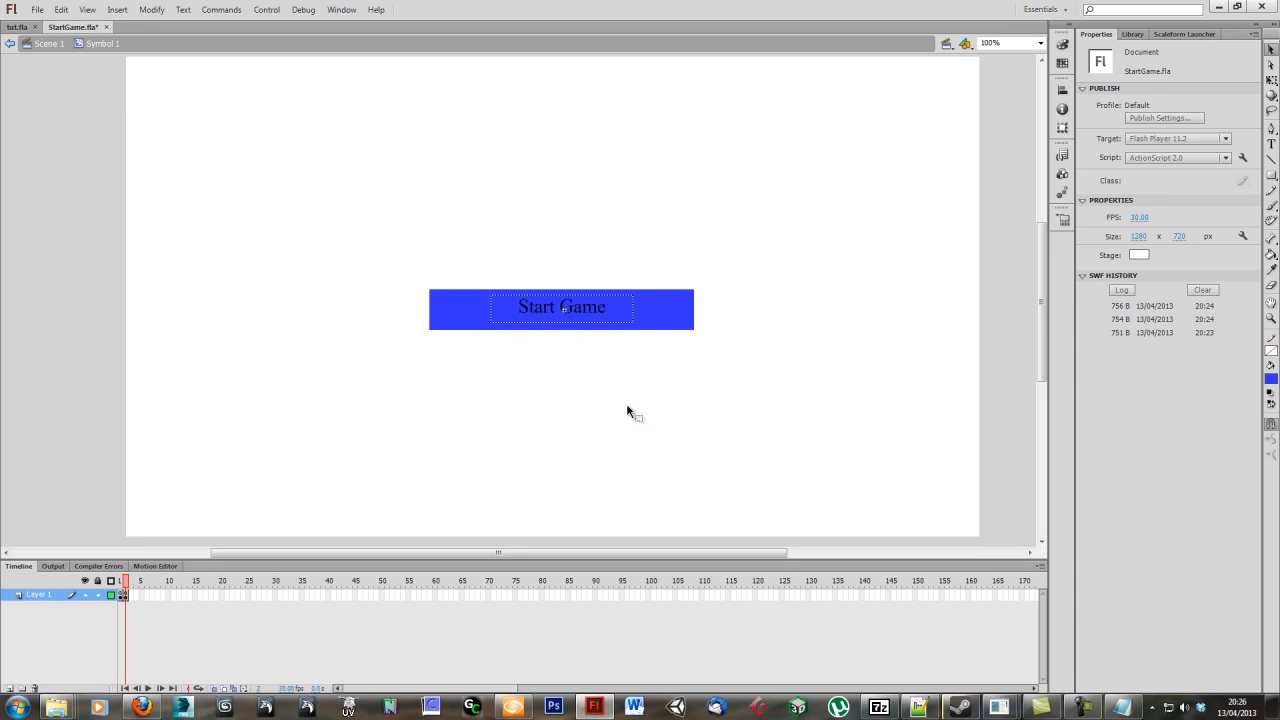
- Leave Symbol 1 for Scene 1 and open the script of Layer 1's first frame
left_click(121, 581)
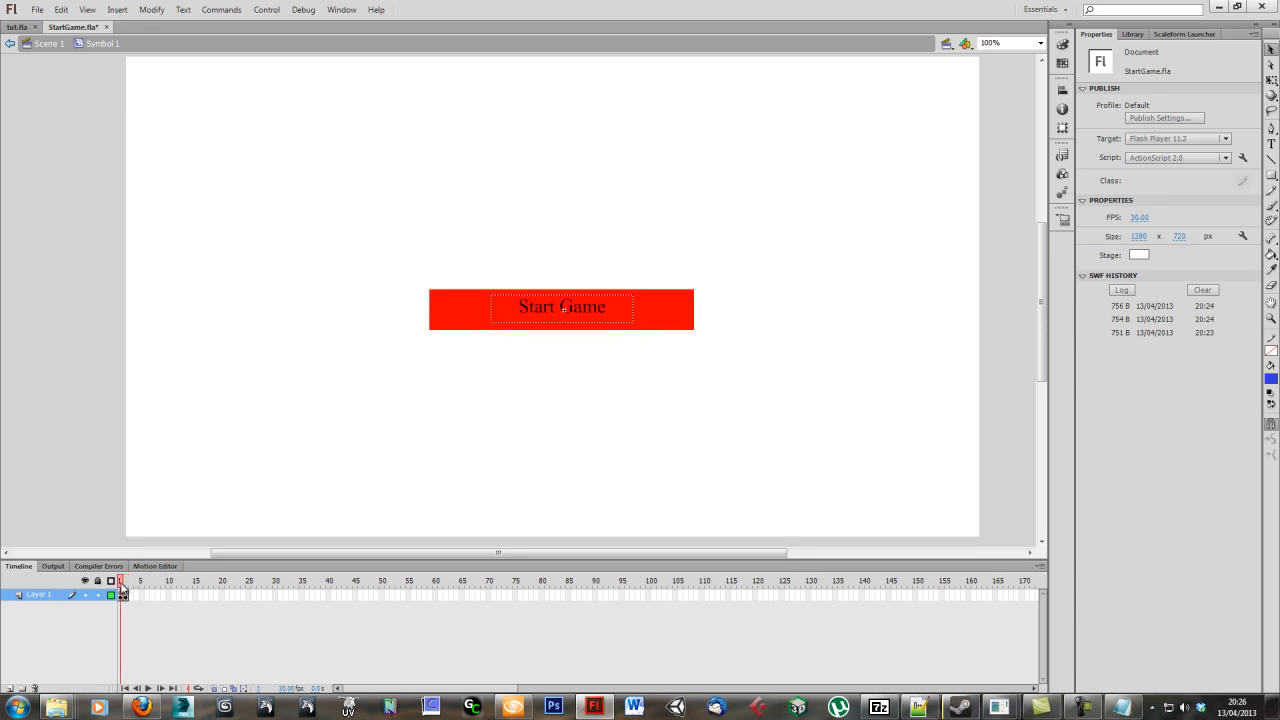
left_click_drag(123, 582, 121, 584)
left_click(41, 44)
left_click(855, 322)
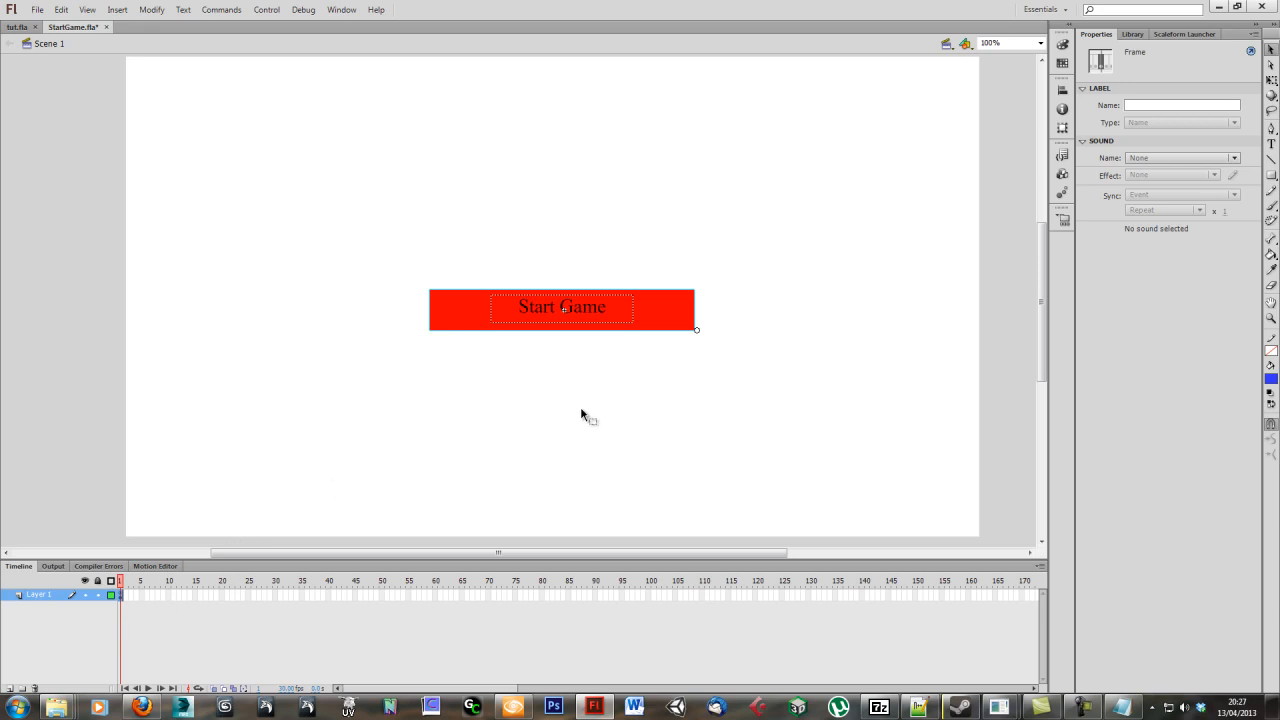
right_click(123, 596)
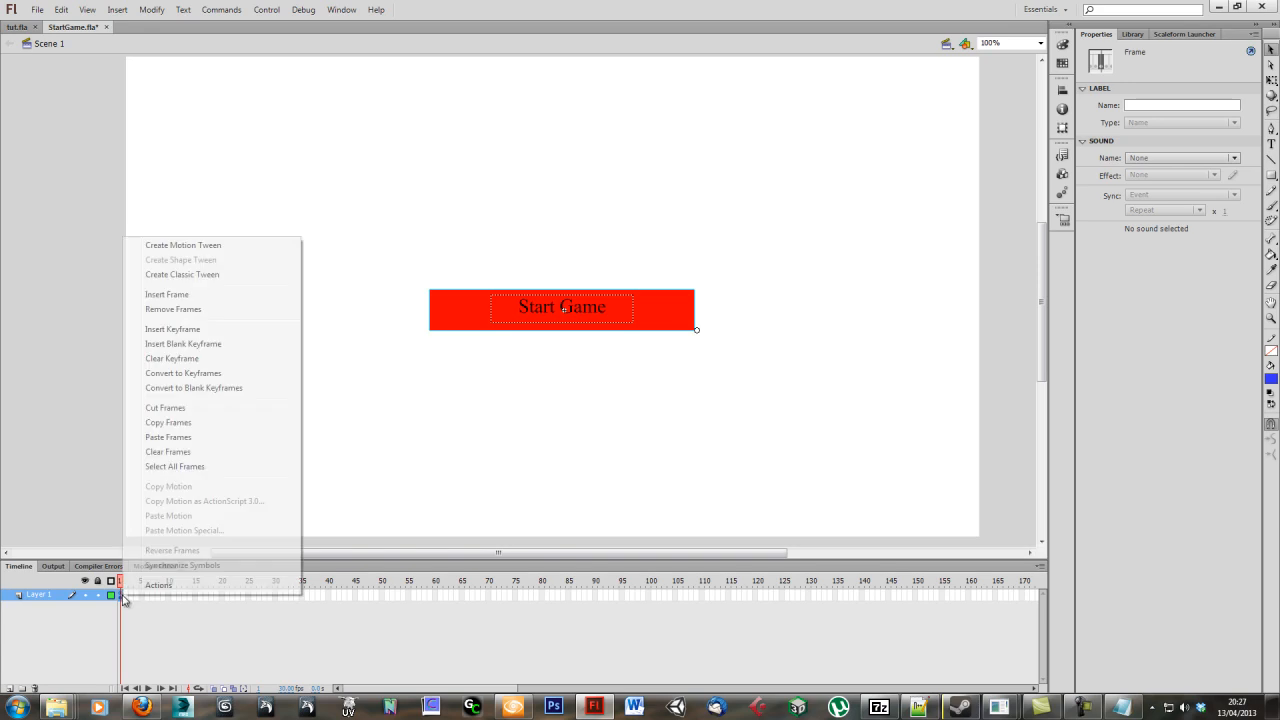
left_click(214, 588)
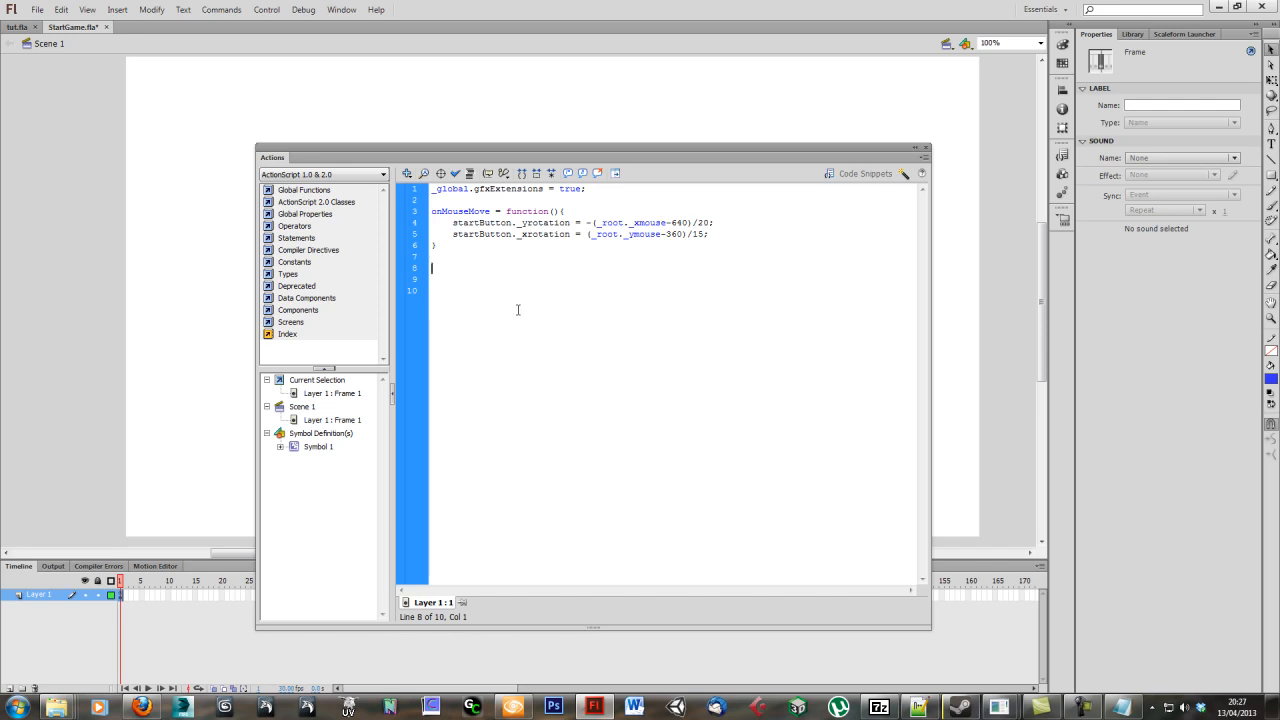
- Below the onMouseMove function, add an empty handler block startButton.onRollOver=function(){ }
left_click(446, 284)
left_click_drag(516, 222, 452, 222)
left_click(446, 280)
key("ctrl+v")
type("onRollOver")
type("=function()")
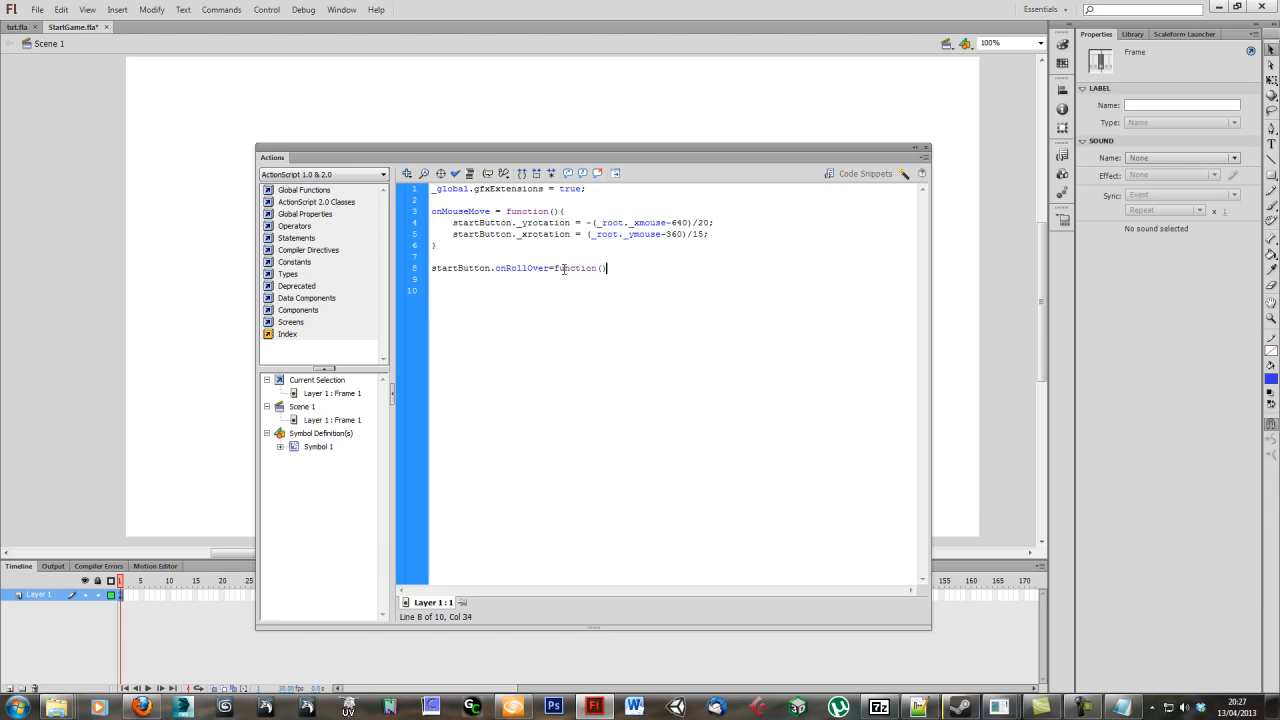
type("{")
key("Return")
- Inside the onRollOver handler, add the line startButton.gotoAndStop(2);
left_click_drag(494, 270, 431, 268)
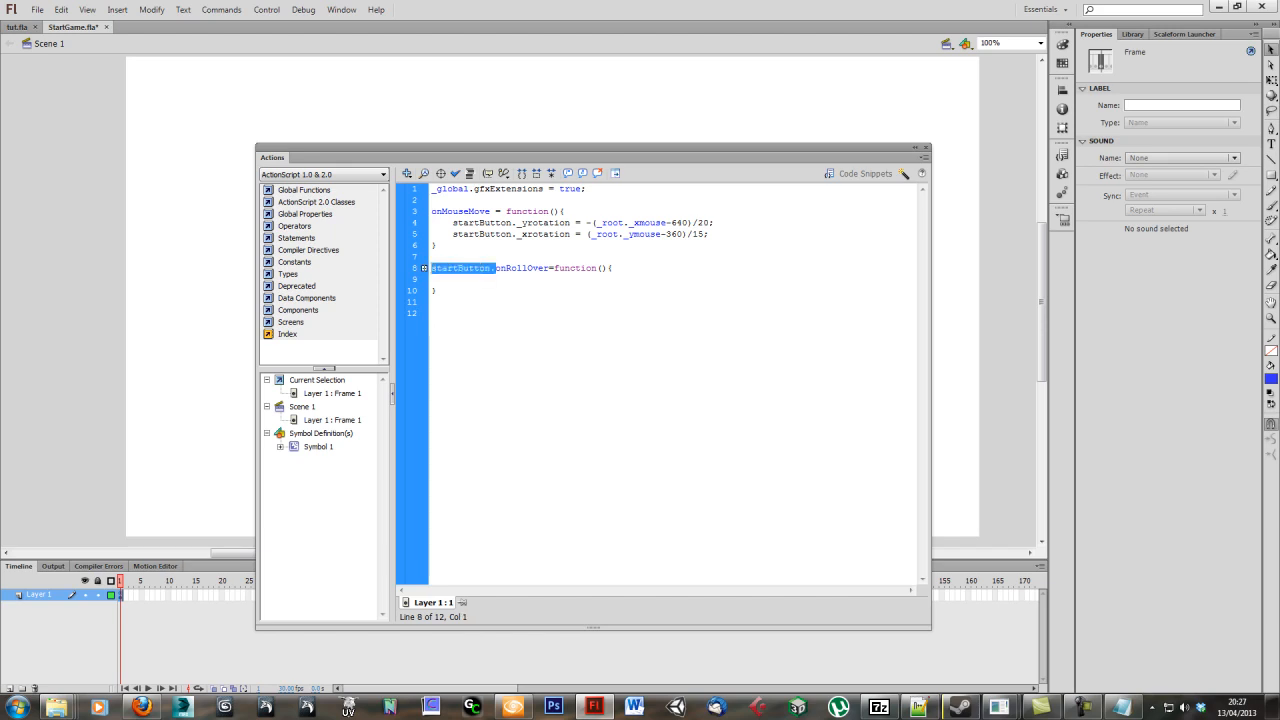
key("ctrl+c")
left_click(481, 285)
key("ctrl+v")
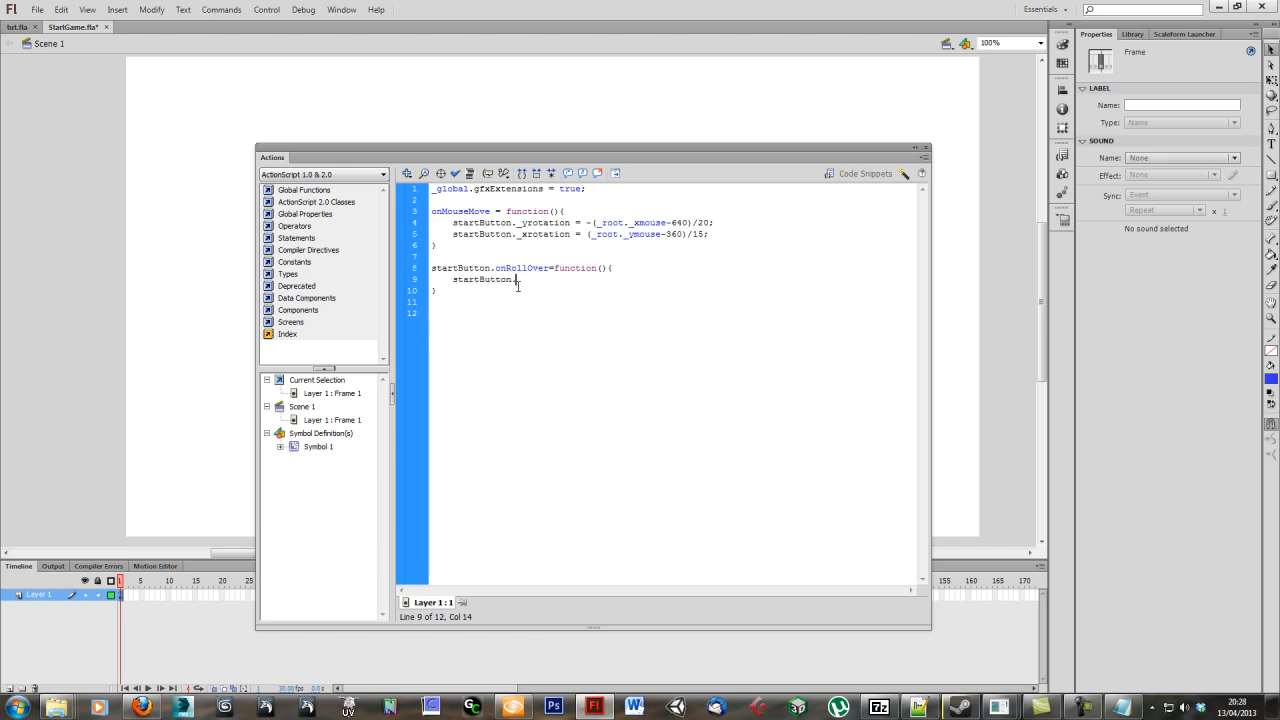
type("gotoAndStop(2")
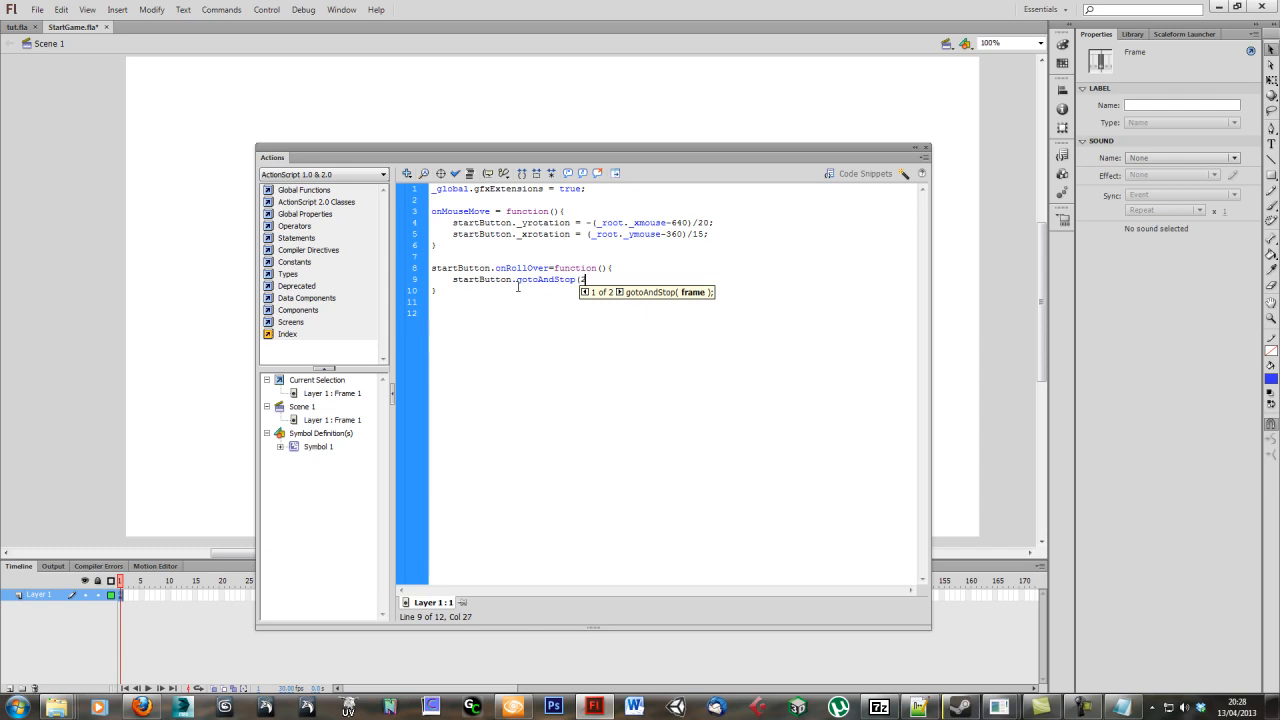
type(");")
key("Down")
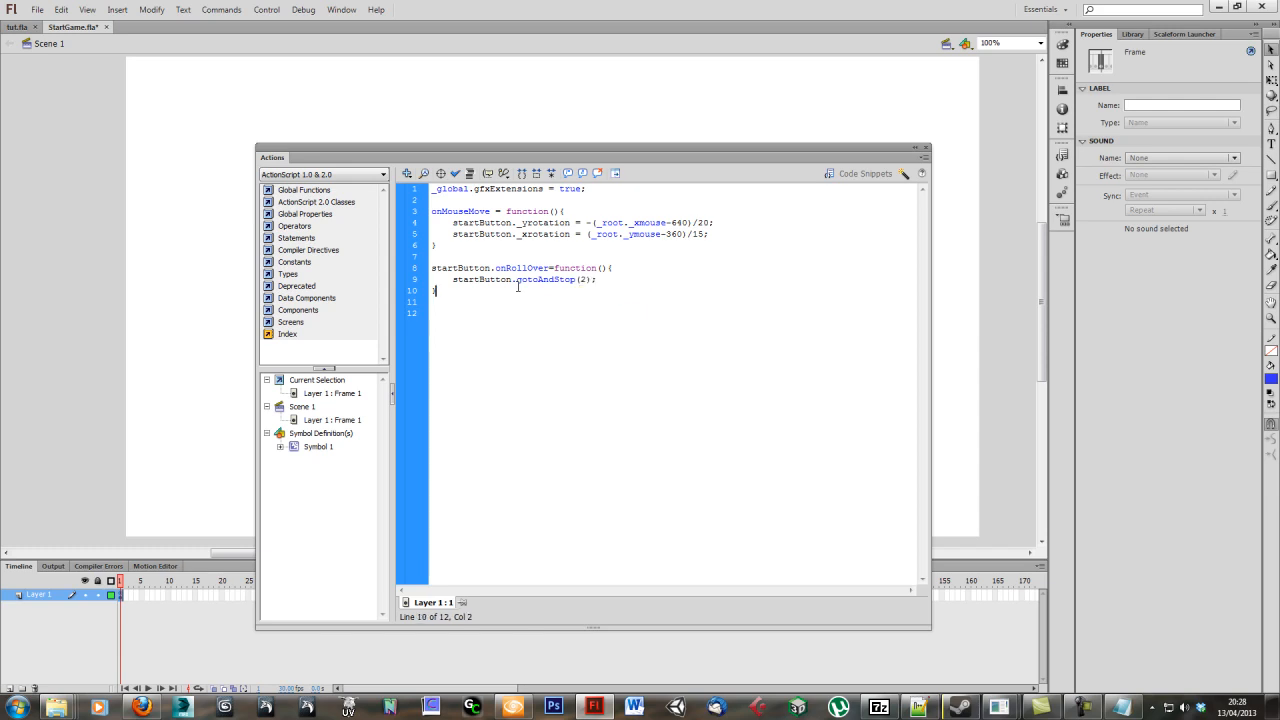
key("Up")
key("Left")
key("Left")
key("Left")
key("Left")
key("Left")
key("Left")
key("Left")
key("Left")
key("Left")
key("Left")
key("Left")
key("Down")
- Duplicate the onRollOver handler below itself and change the copy to startButton.onRollOut with gotoAndStop(1)
left_click_drag(449, 293, 430, 268)
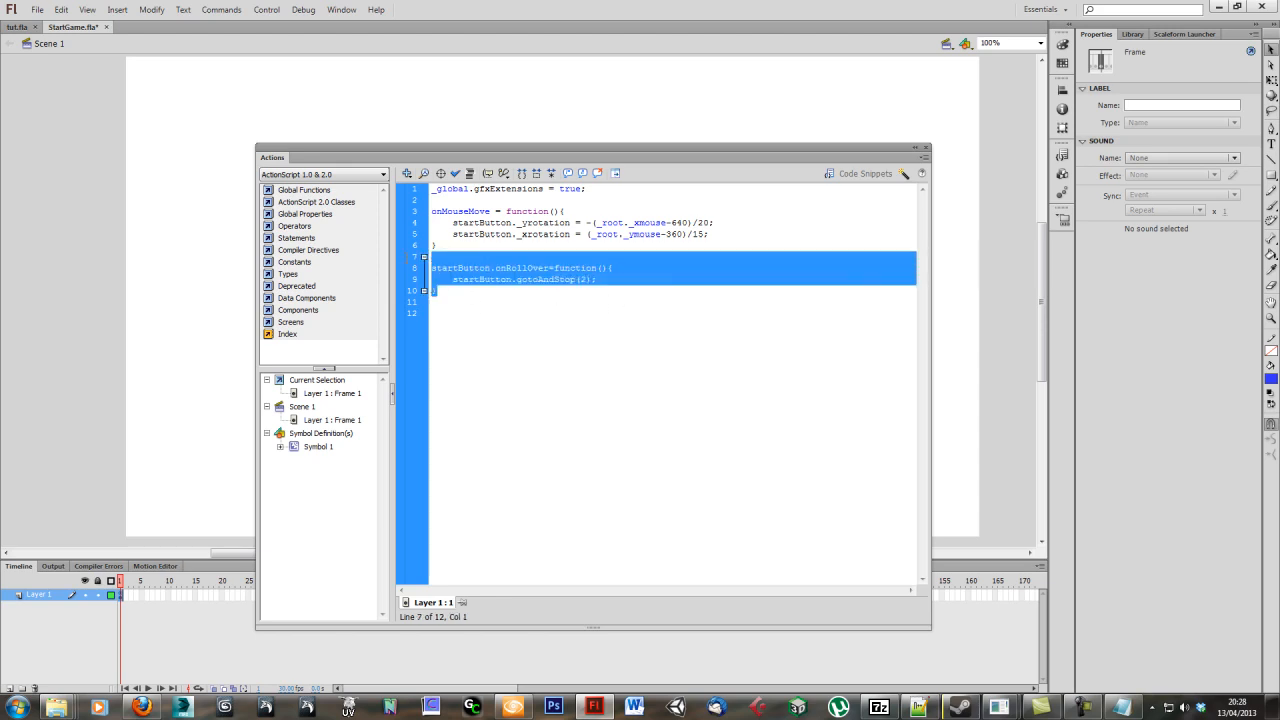
left_click(454, 294)
key("Return")
key("Return")
key("ctrl+v")
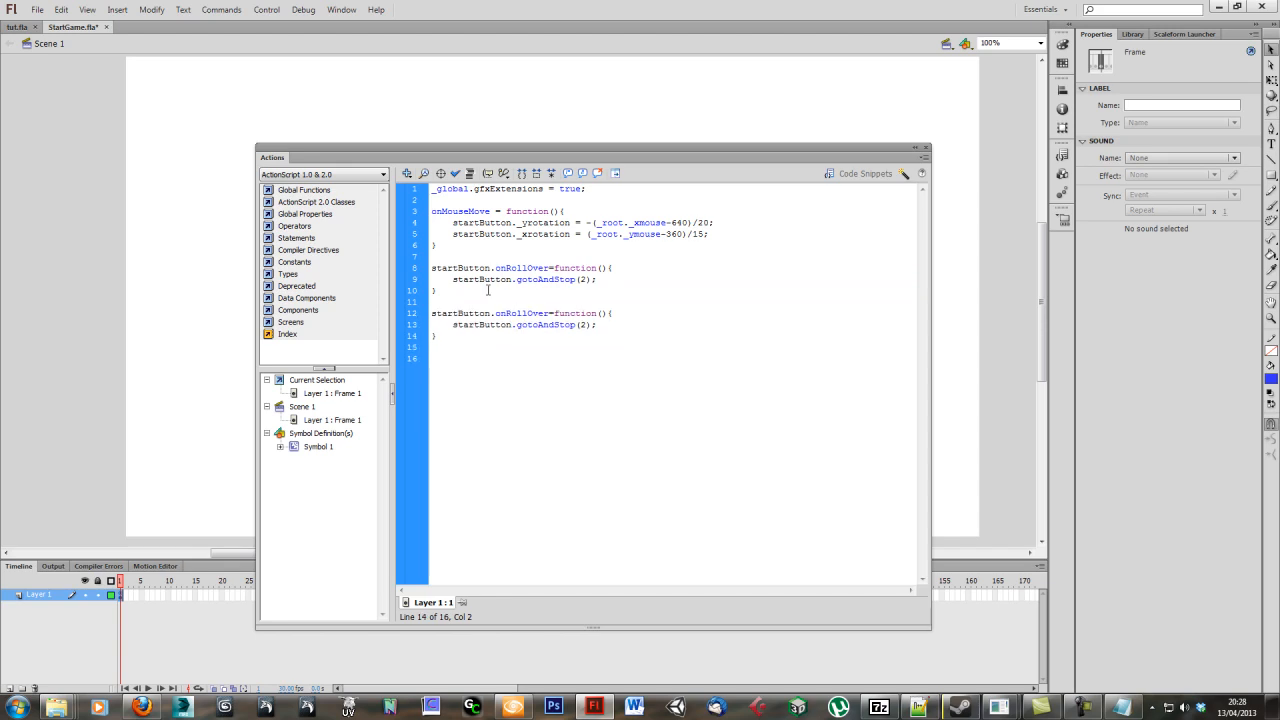
key("BackSpace")
key("BackSpace")
key("BackSpace")
type("ut")
type("1")
left_click(574, 336)
- Test the movie with GFxMediaPlayerD3d9 to check the Start Game button's rollover, and close the player
left_click(1184, 34)
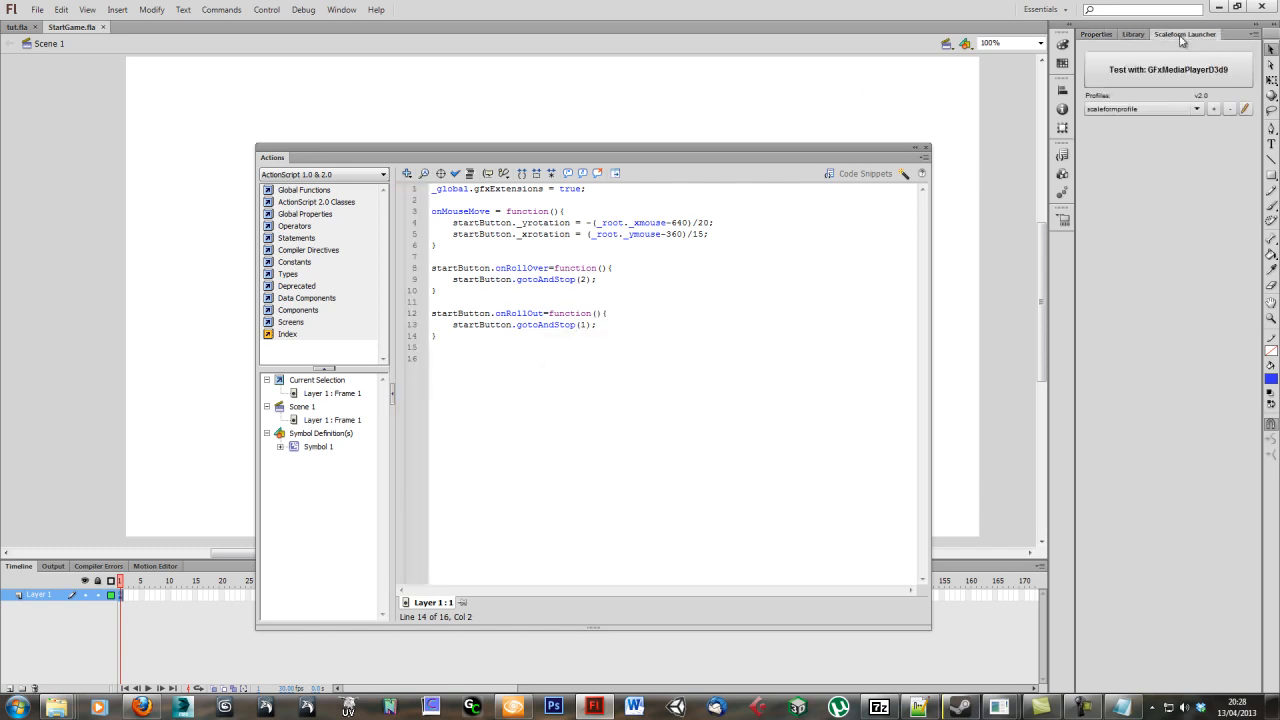
left_click(1167, 87)
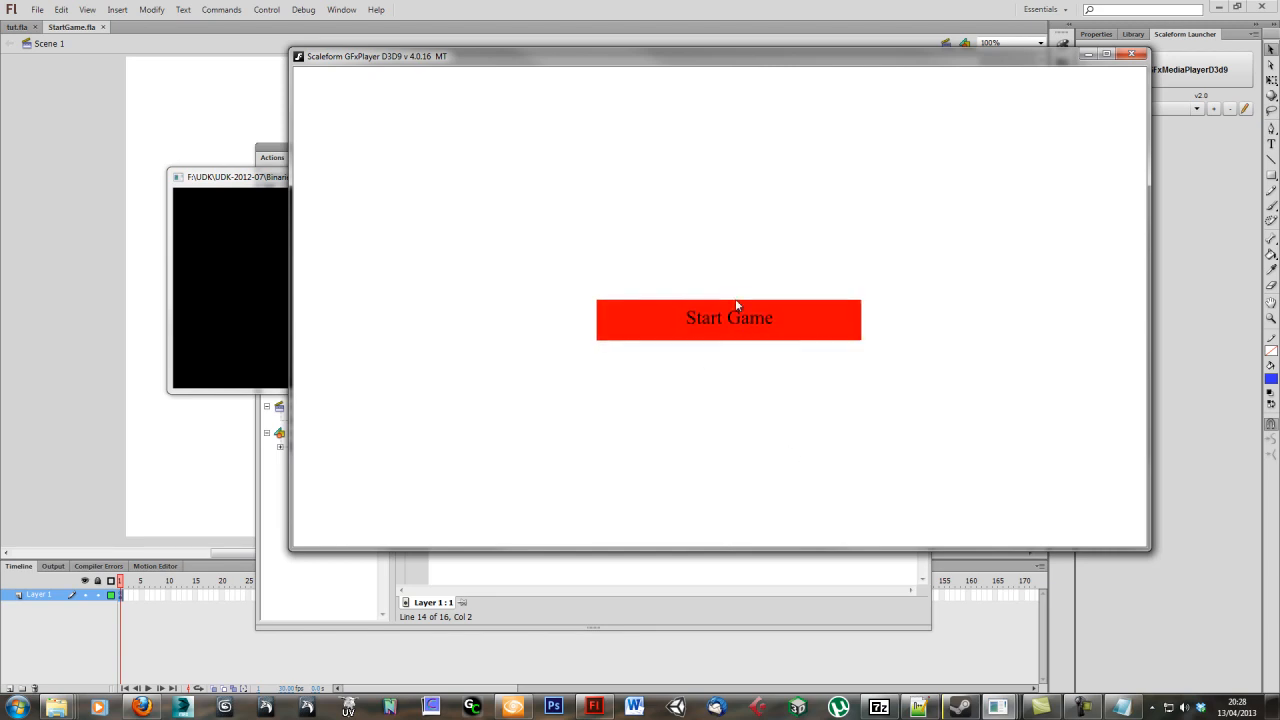
left_click(1131, 53)
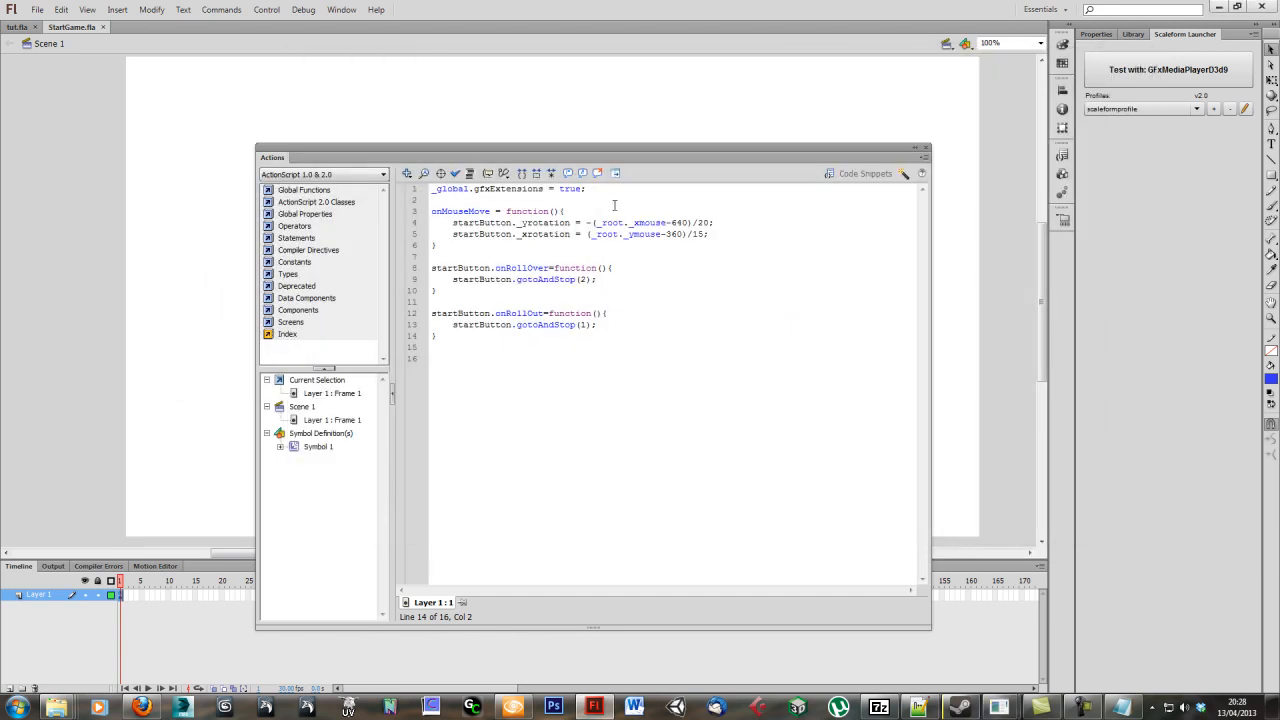
- Draw an empty dynamic text field about 405 by 104 px on the stage, just above the Start Game button
left_click_drag(646, 156, 1001, 419)
left_click(537, 418)
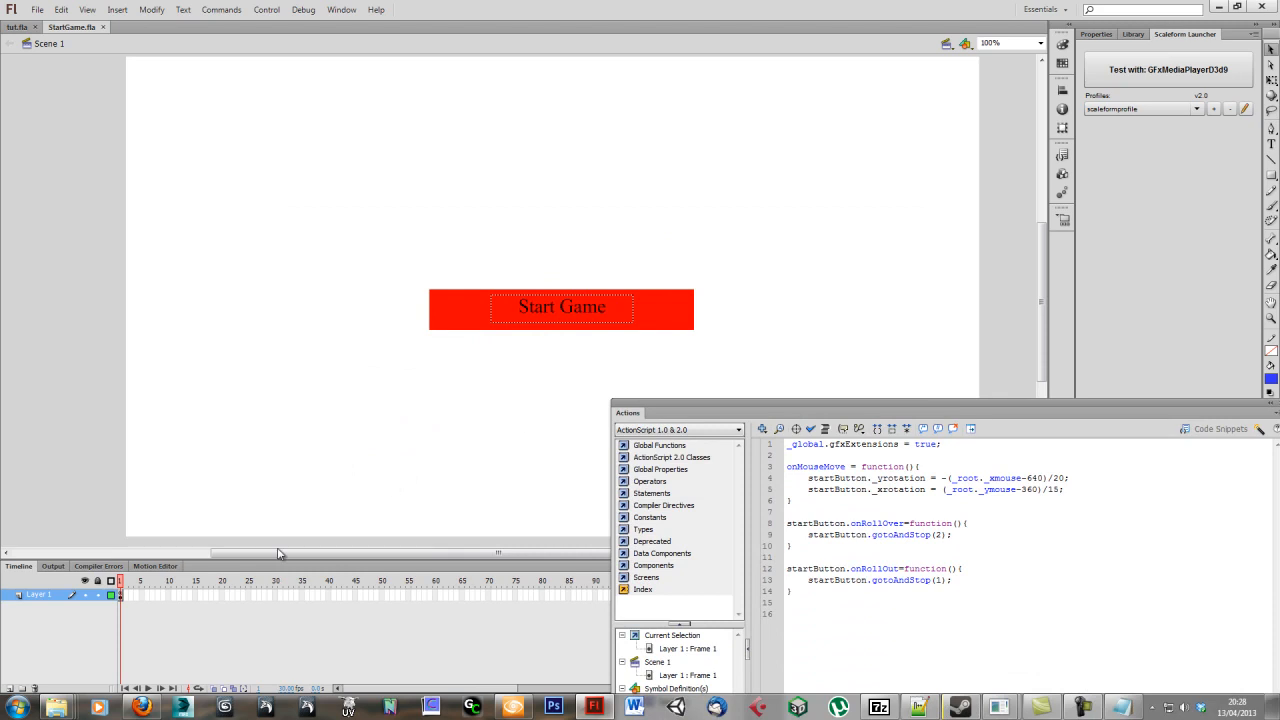
left_click(1095, 34)
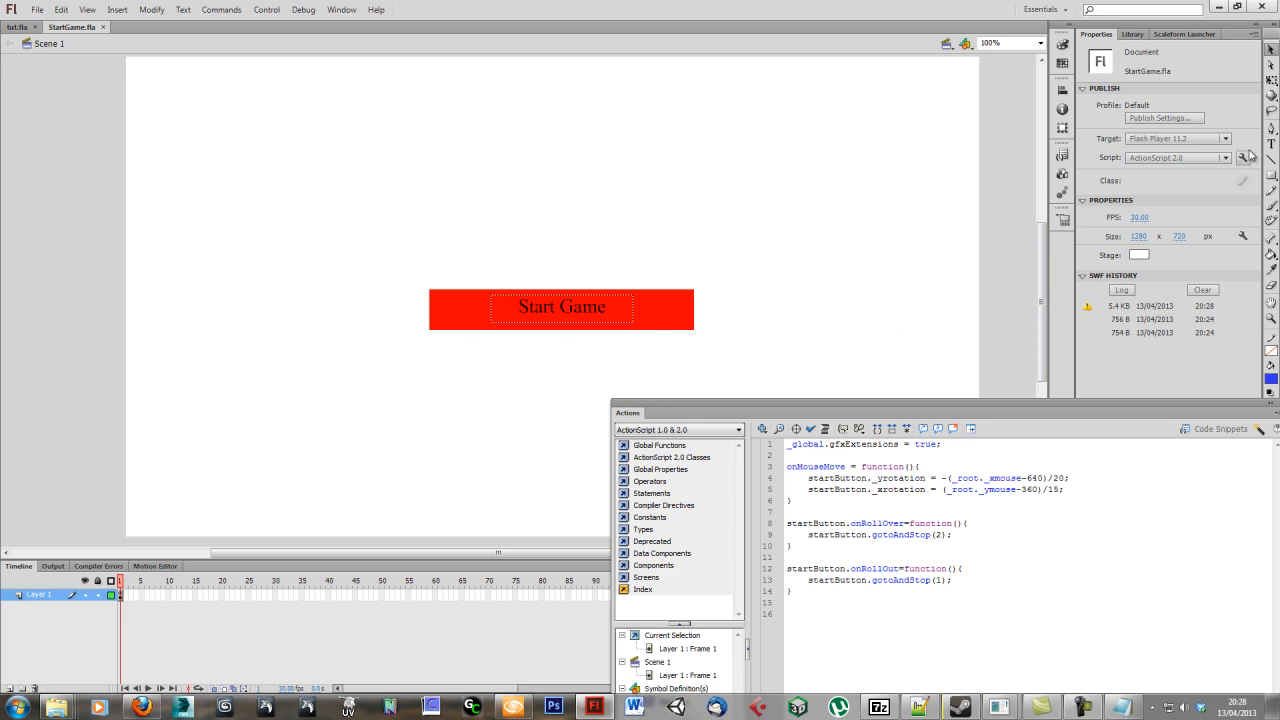
left_click(1271, 144)
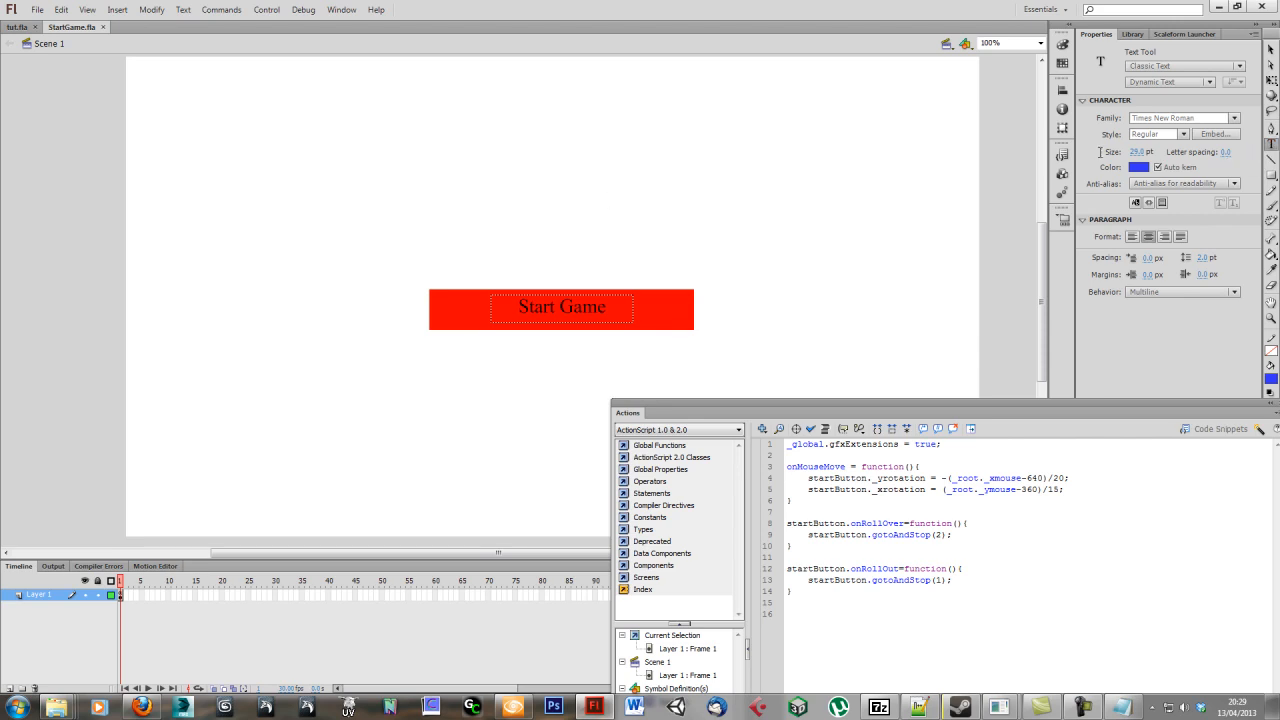
left_click(1207, 85)
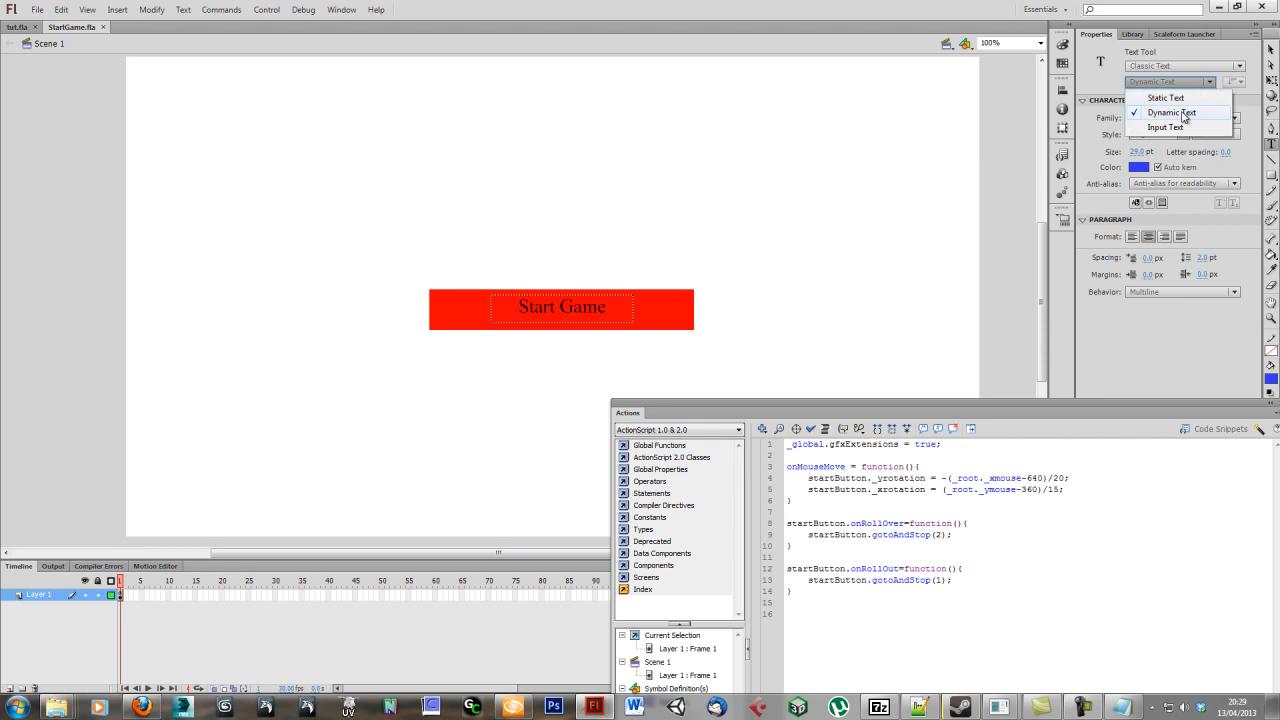
left_click(1184, 114)
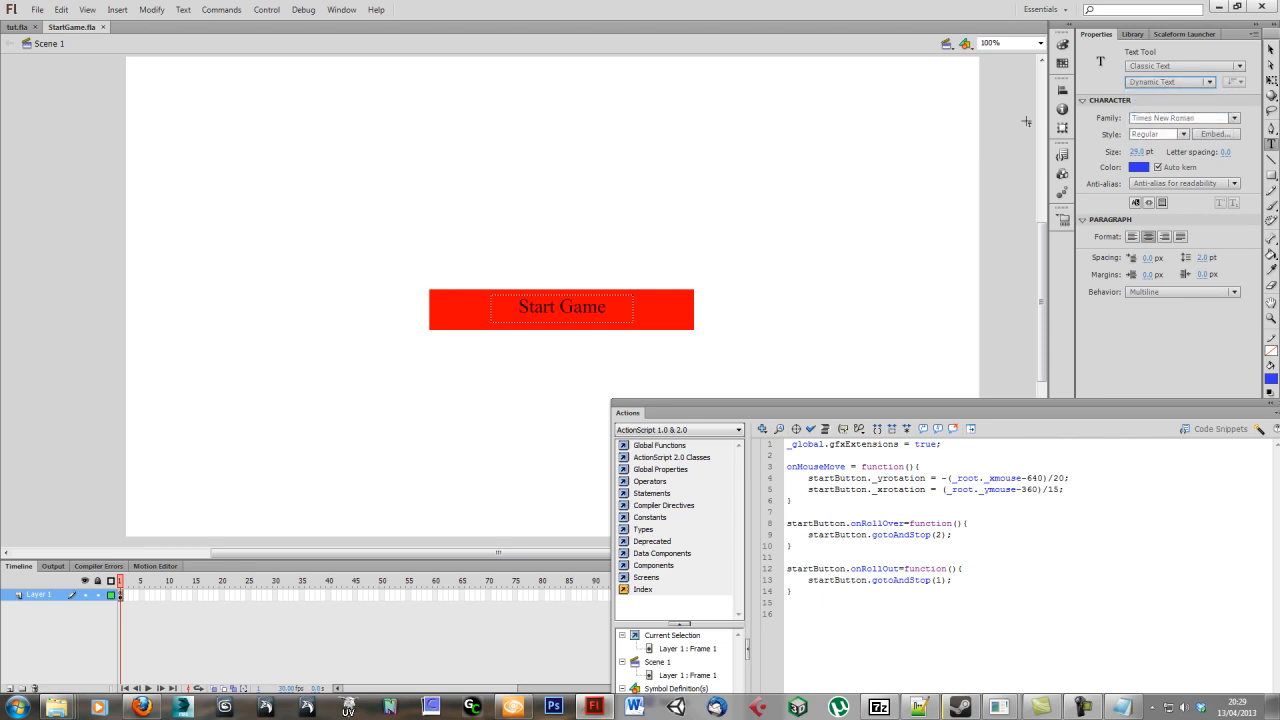
left_click_drag(425, 187, 695, 256)
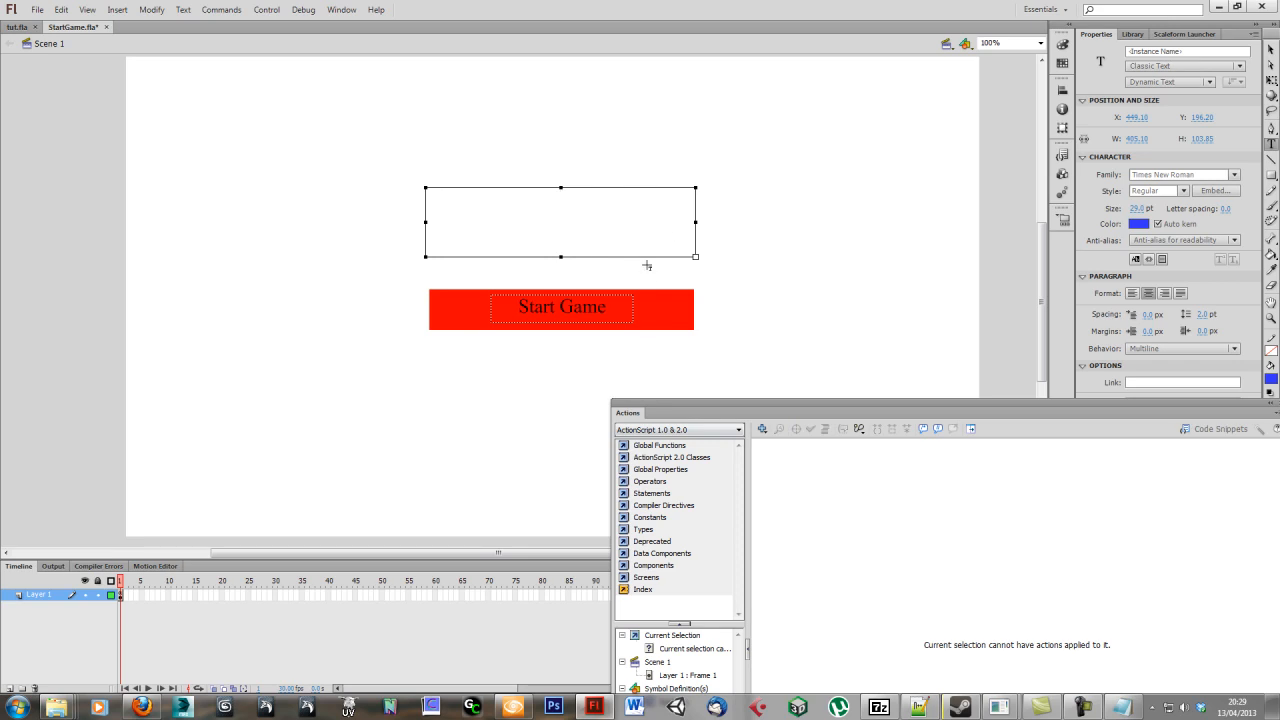
left_click(1271, 49)
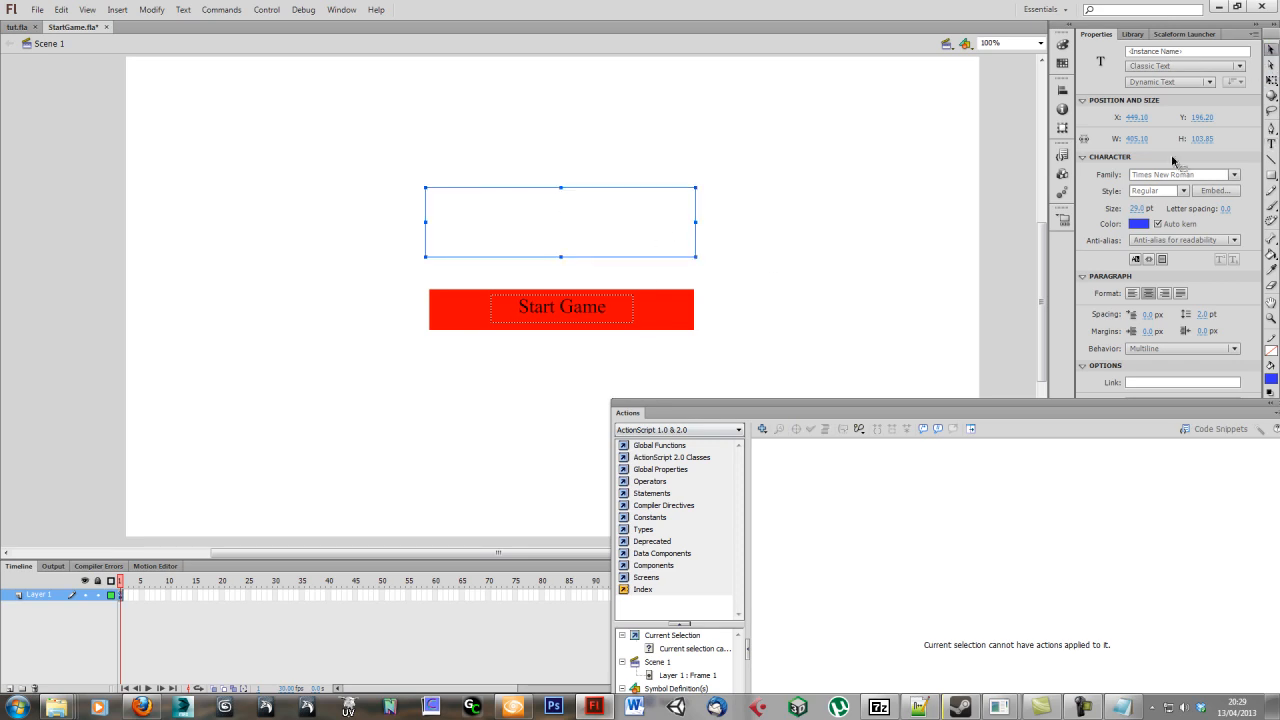
left_click(800, 242)
left_click(620, 238)
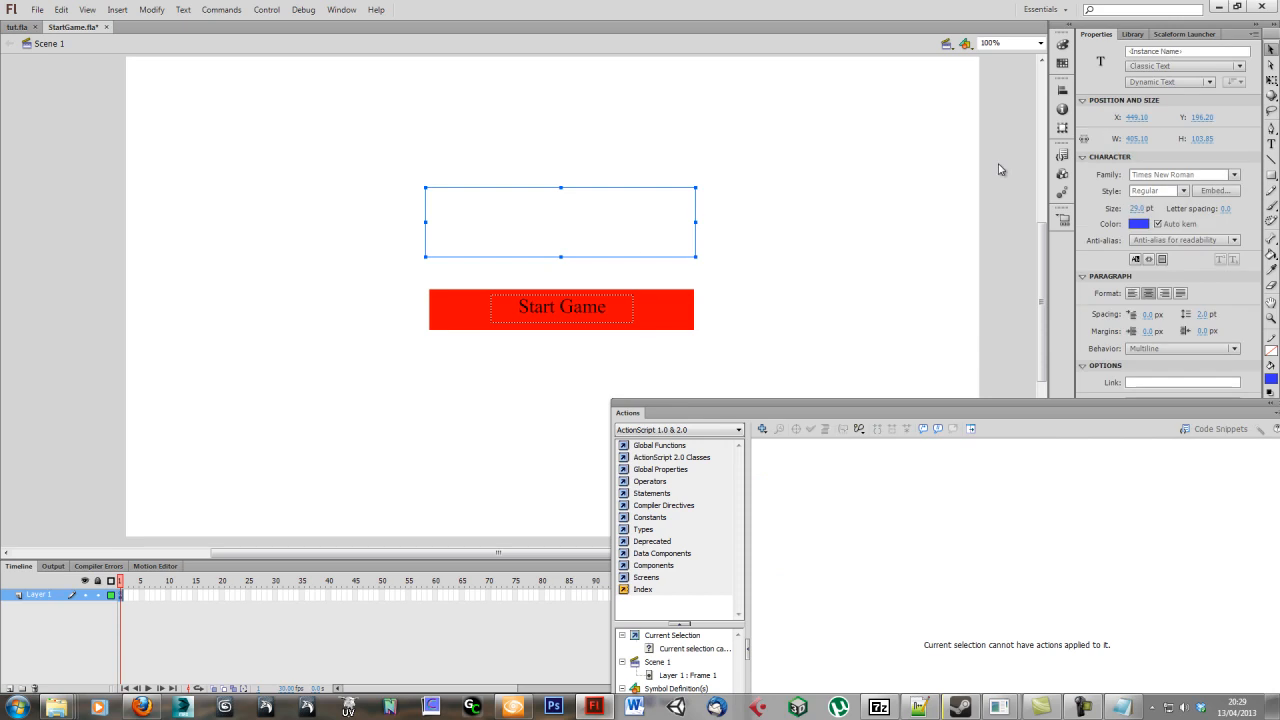
- Give the new dynamic text field the instance name tooltip
left_click(1190, 54)
type("text")
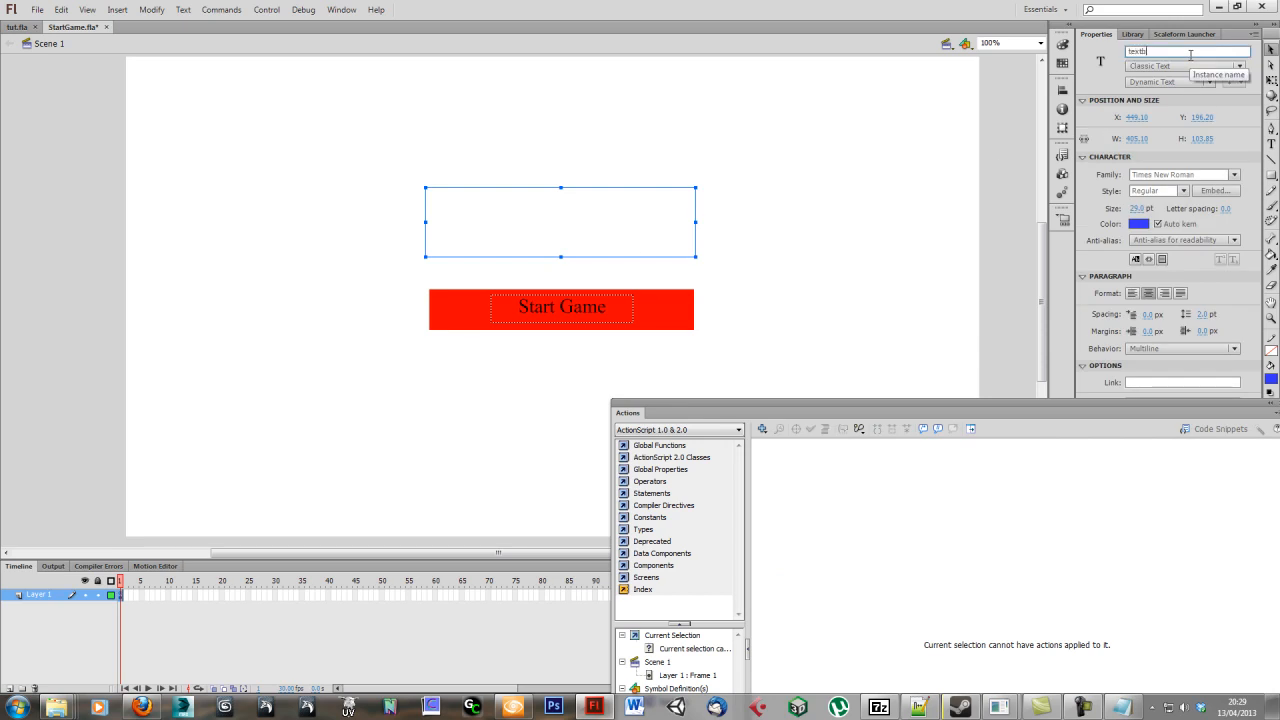
key("BackSpace")
key("BackSpace")
key("BackSpace")
key("BackSpace")
key("BackSpace")
key("BackSpace")
type("toolb")
left_click(931, 206)
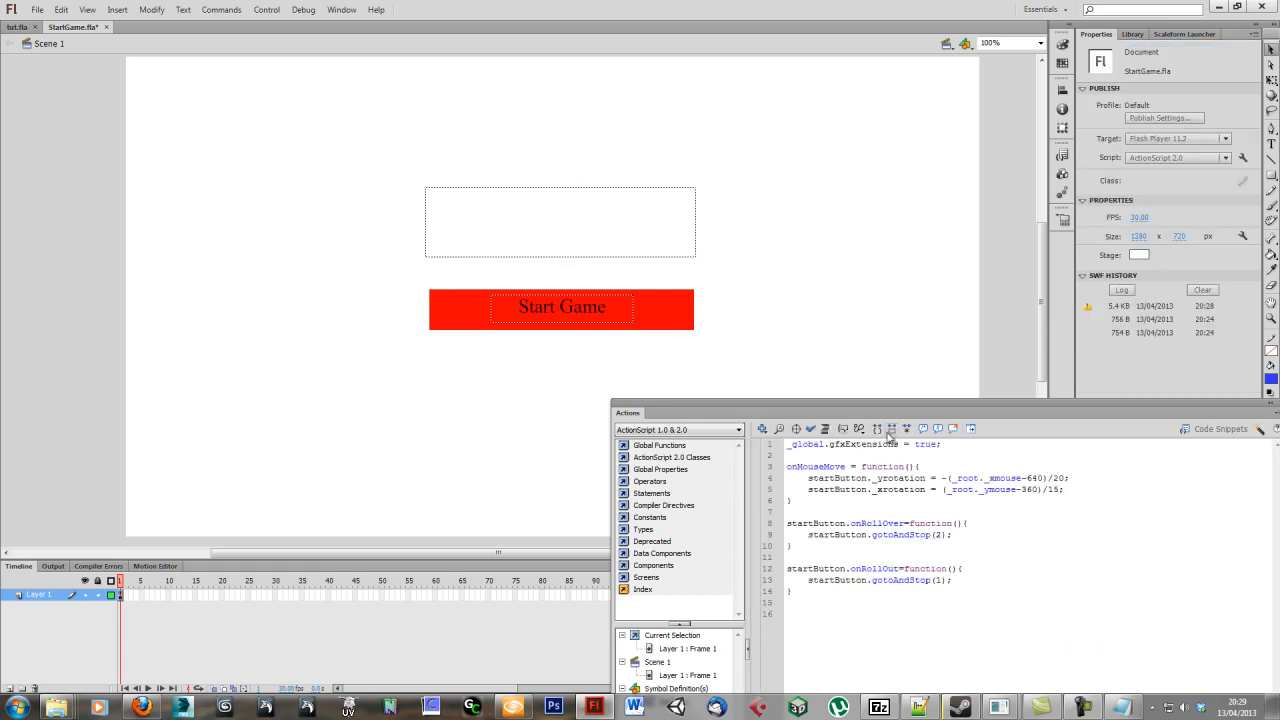
- In the onRollOver handler, add the line tooltip.text = "Start a new game"; after gotoAndStop(2)
left_click_drag(880, 413, 608, 304)
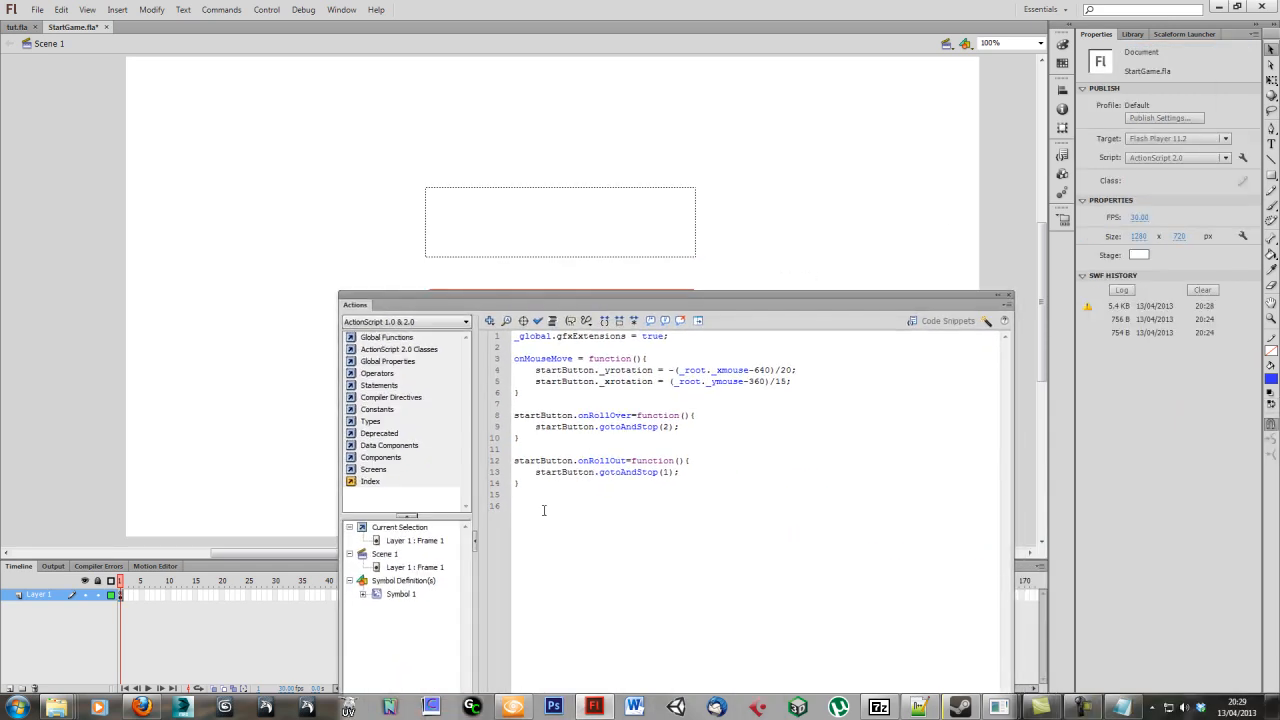
left_click(688, 427)
key("Return")
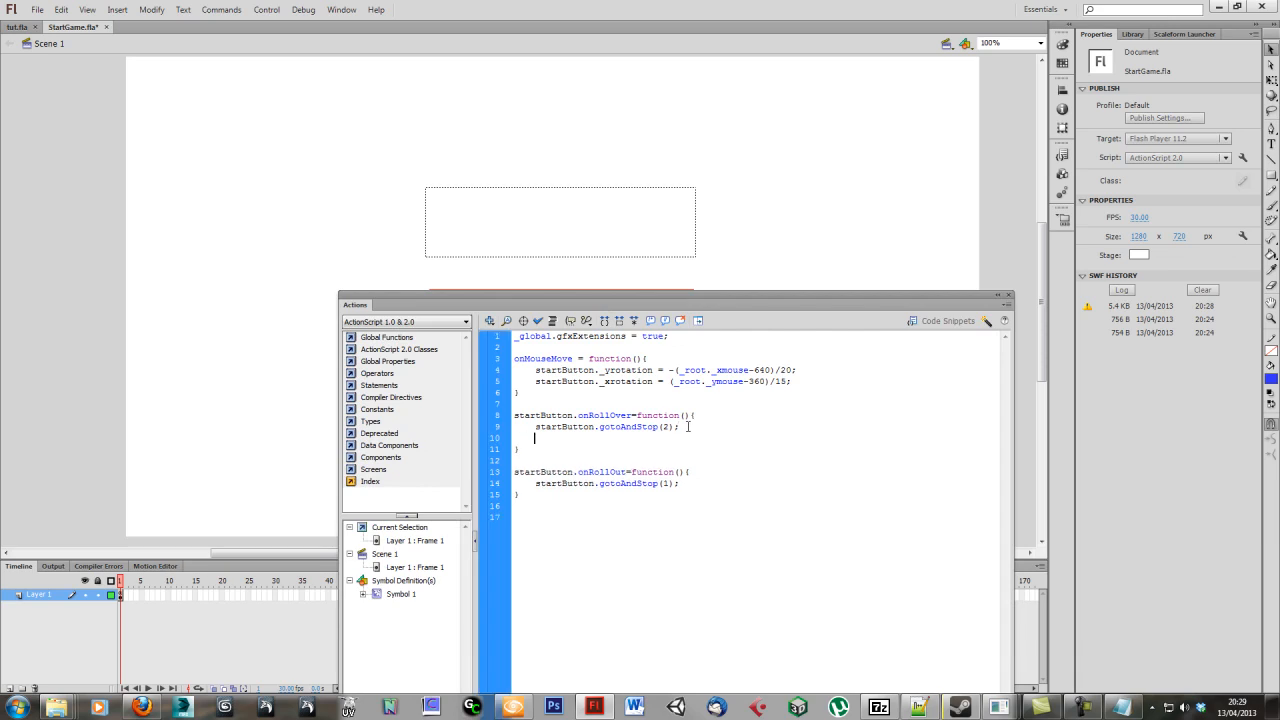
type("tr")
type("ol")
type("tip")
type(".tex")
type("t = \"")
type("Star")
type("t a b")
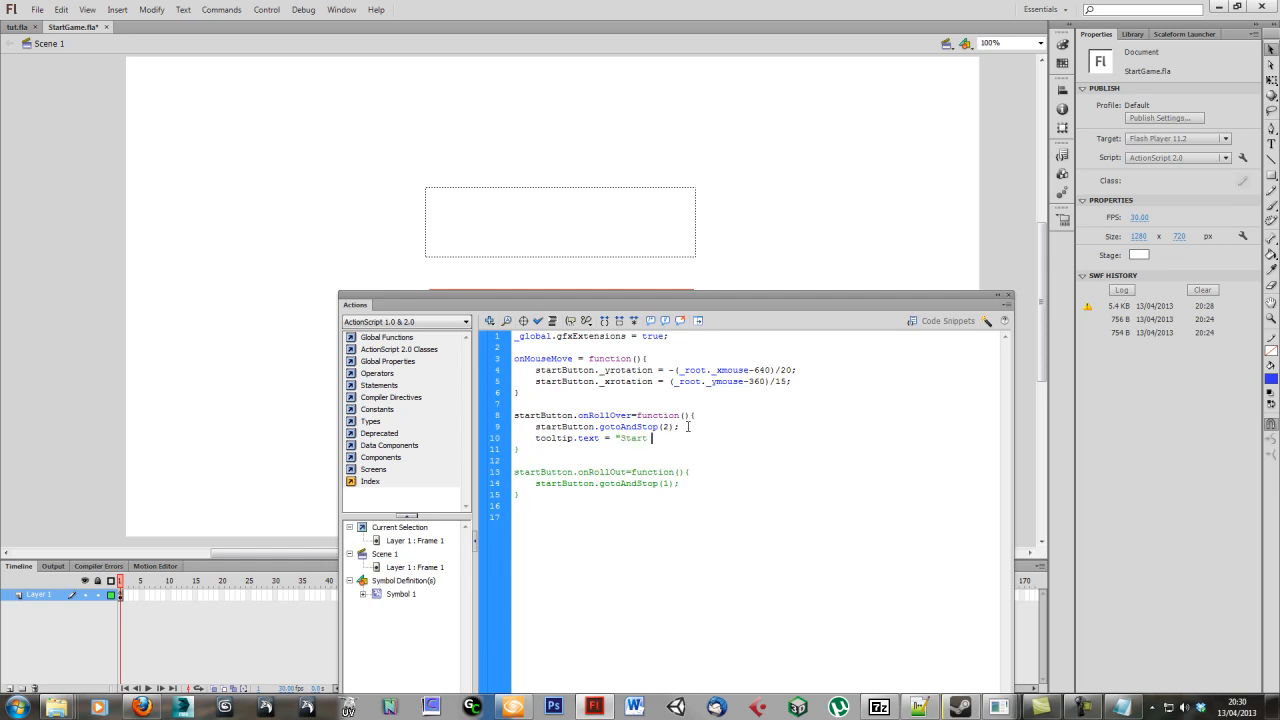
key("BackSpace")
type("new game\";")
- Copy the tooltip line into the onRollOut handler after gotoAndStop(1) and empty its string to tooltip.text = "";
left_click_drag(716, 438, 535, 440)
key("ctrl+c")
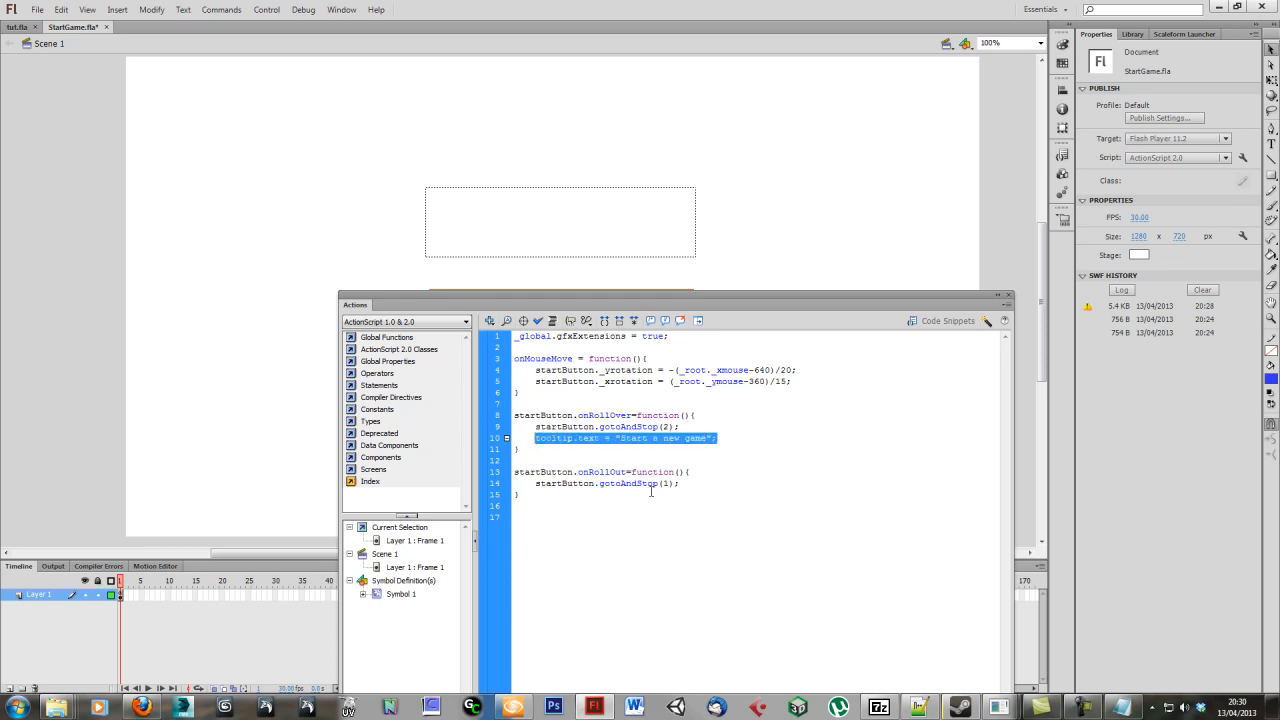
left_click(628, 461)
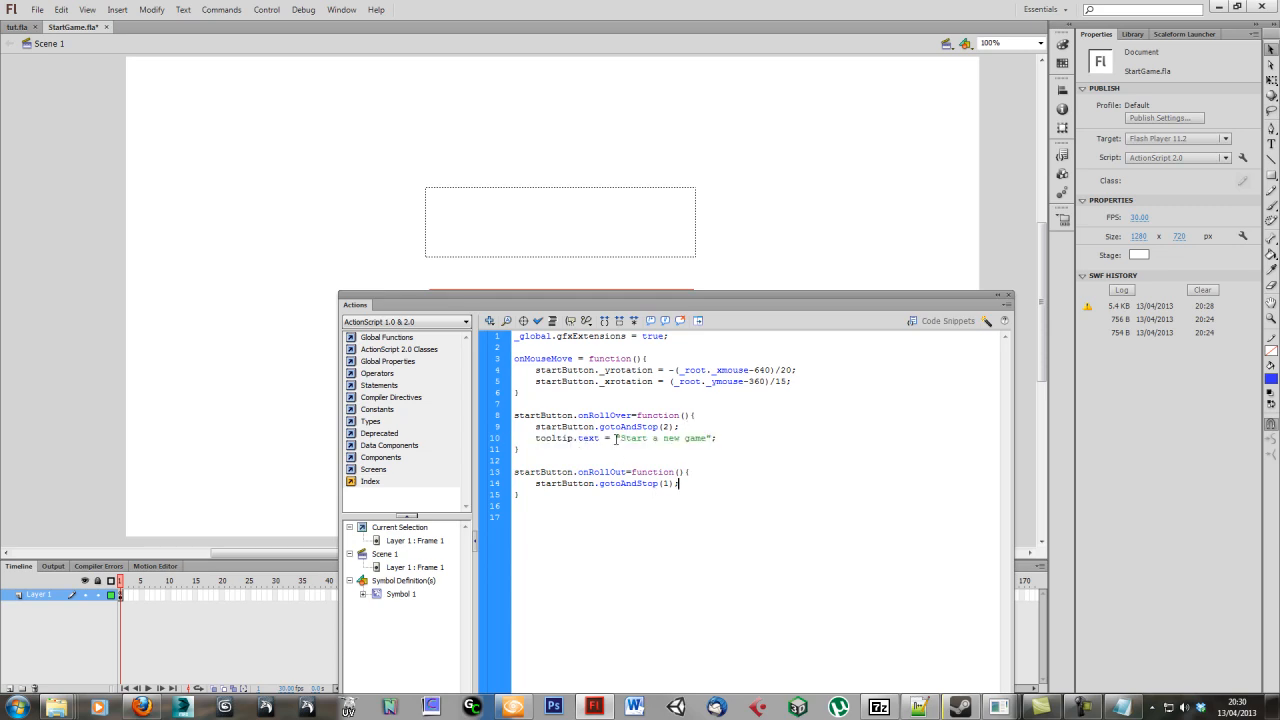
key("Return")
key("ctrl+v")
key("shift+Left")
key("shift+Left")
key("shift+Left")
key("shift+Left")
key("shift+Left")
key("shift+Left")
key("shift+Left")
key("shift+Left")
key("shift+Left")
key("shift+Left")
key("shift+Left")
key("shift+Left")
key("shift+Left")
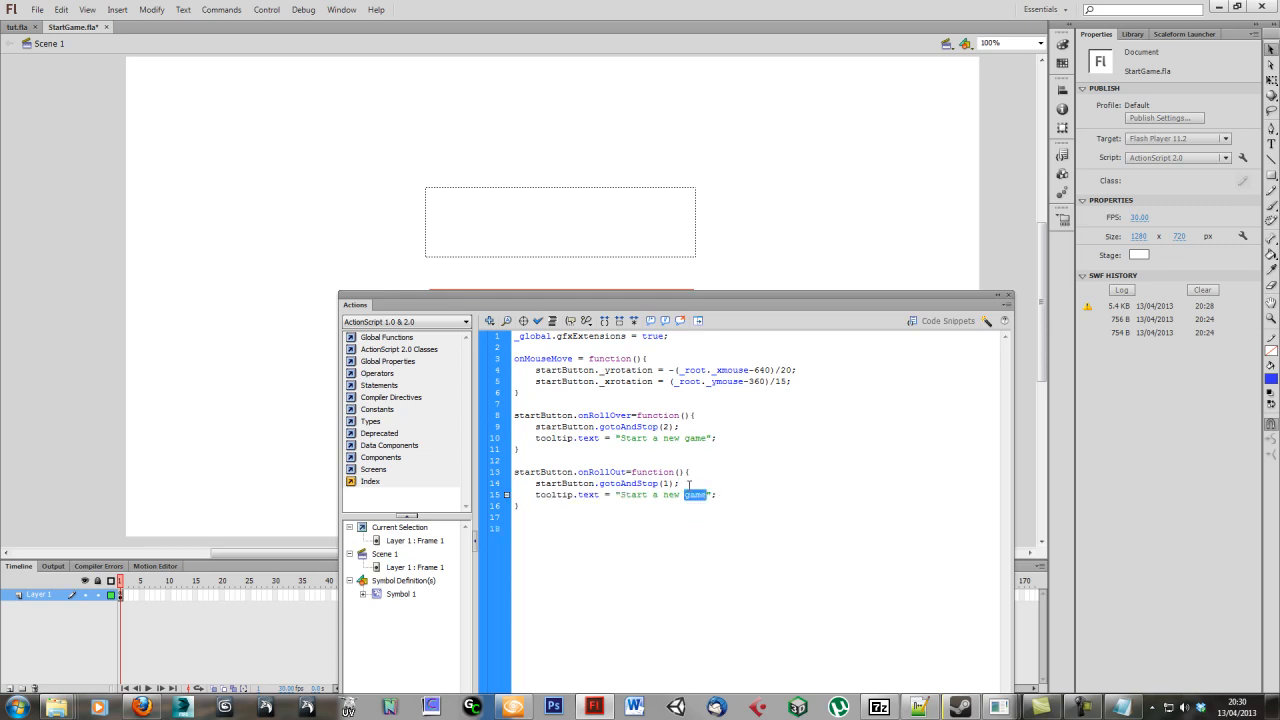
key("shift+Left")
key("shift+Left")
key("shift+Left")
key("BackSpace")
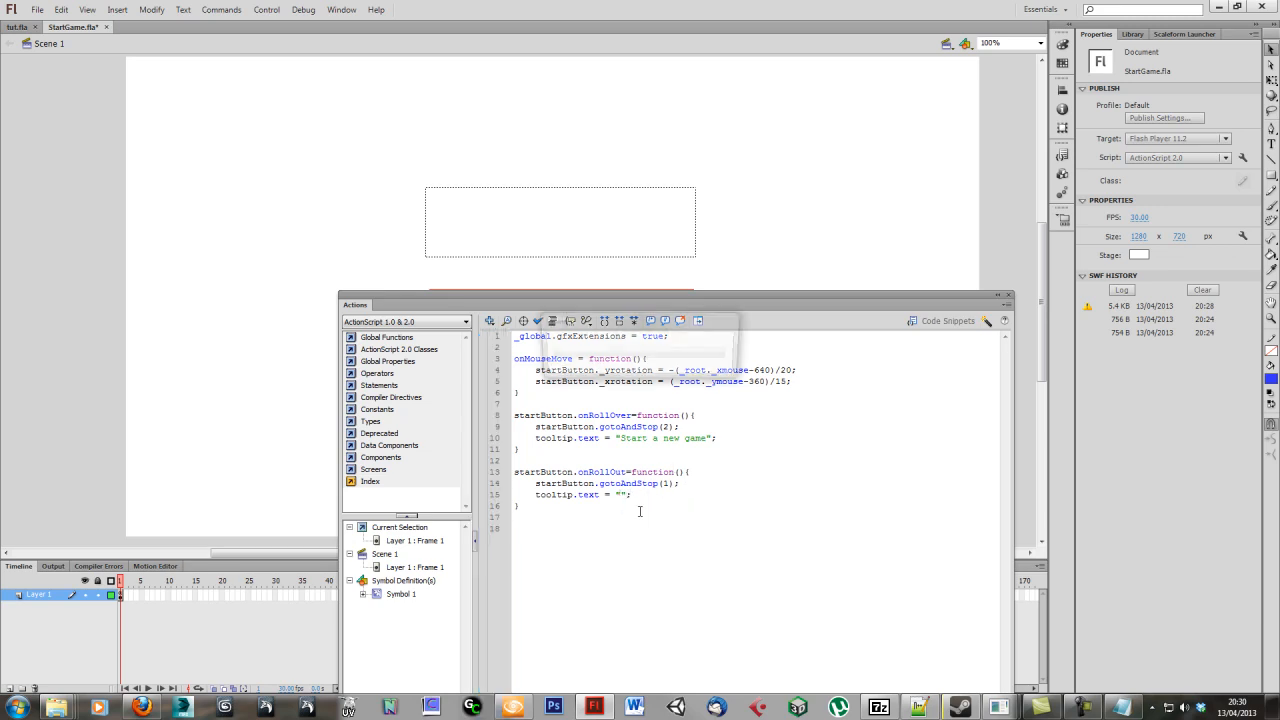
- Run the movie in GFxMediaPlayerD3d9 to check the tooltip text on rollover, and close the player
left_click(1185, 34)
left_click(1168, 70)
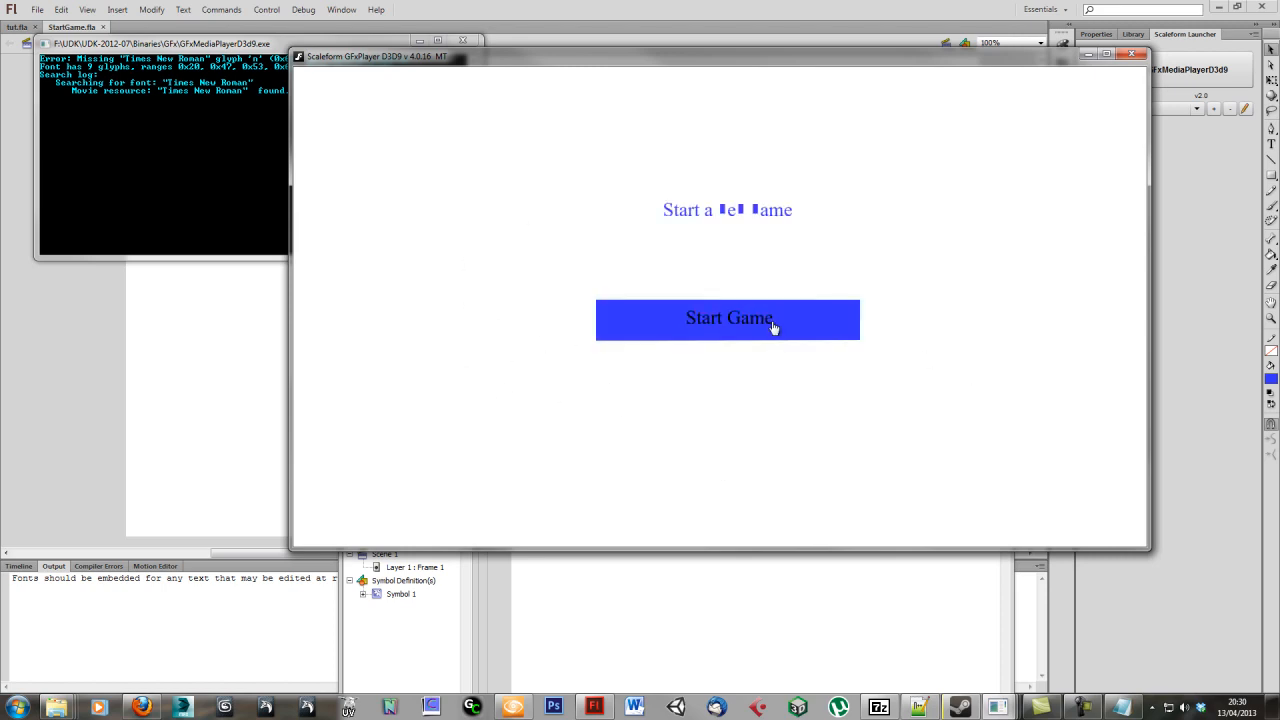
left_click(1131, 54)
- Embed only the uppercase, lowercase, numerals and punctuation characters of Times New Roman for the tooltip text field
left_click(615, 222)
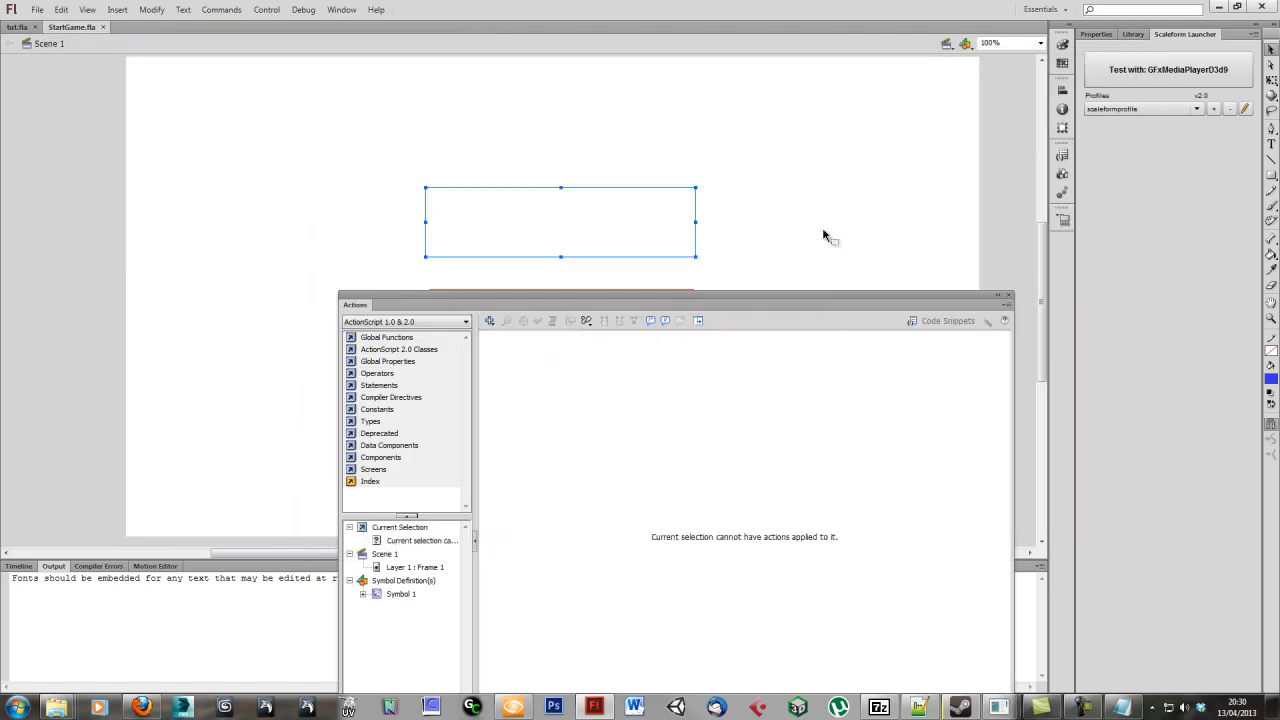
left_click(1097, 34)
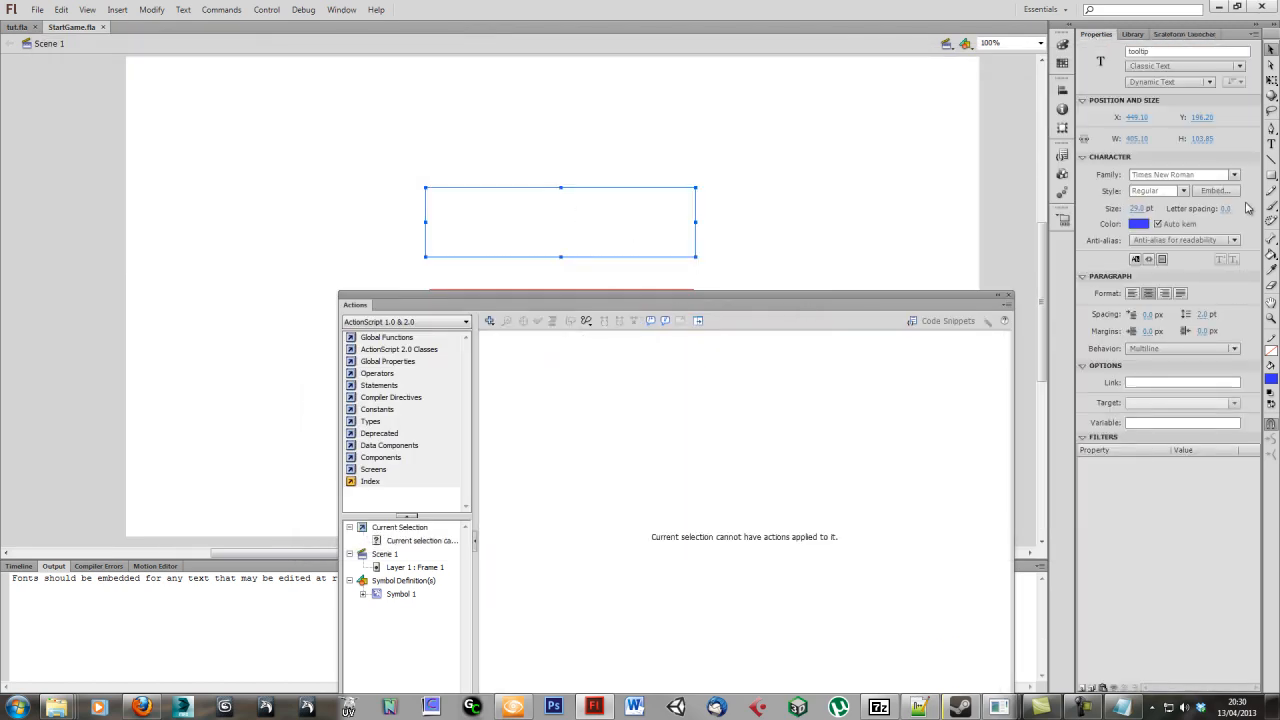
left_click(846, 188)
left_click(667, 236)
left_click(777, 220)
left_click(644, 226)
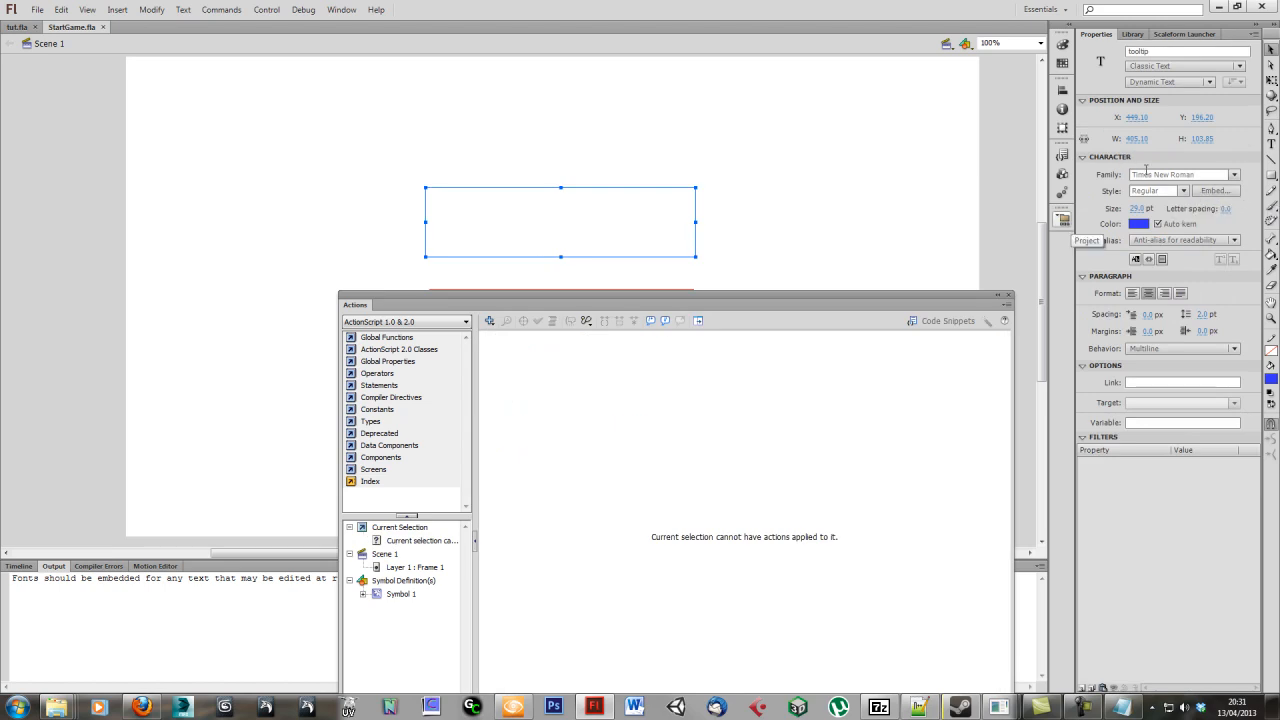
left_click(1213, 191)
left_click(625, 297)
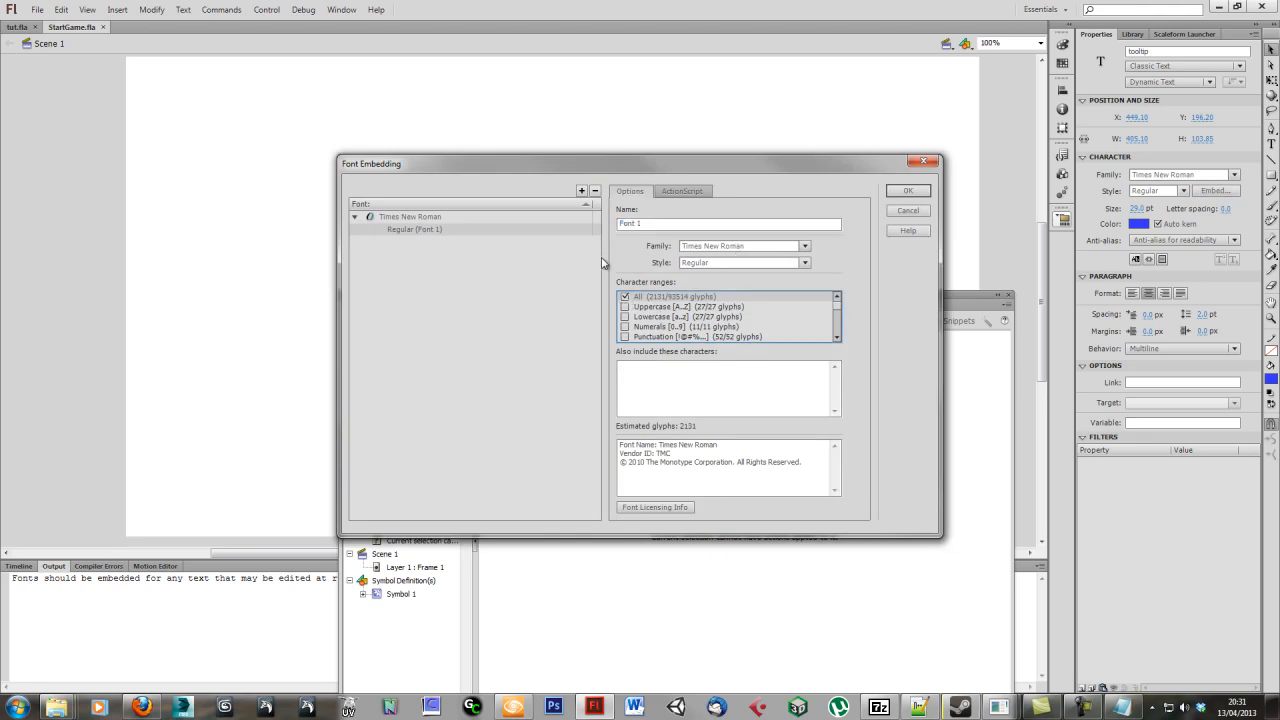
left_click(625, 297)
left_click(625, 307)
left_click(625, 317)
left_click(625, 327)
left_click(625, 337)
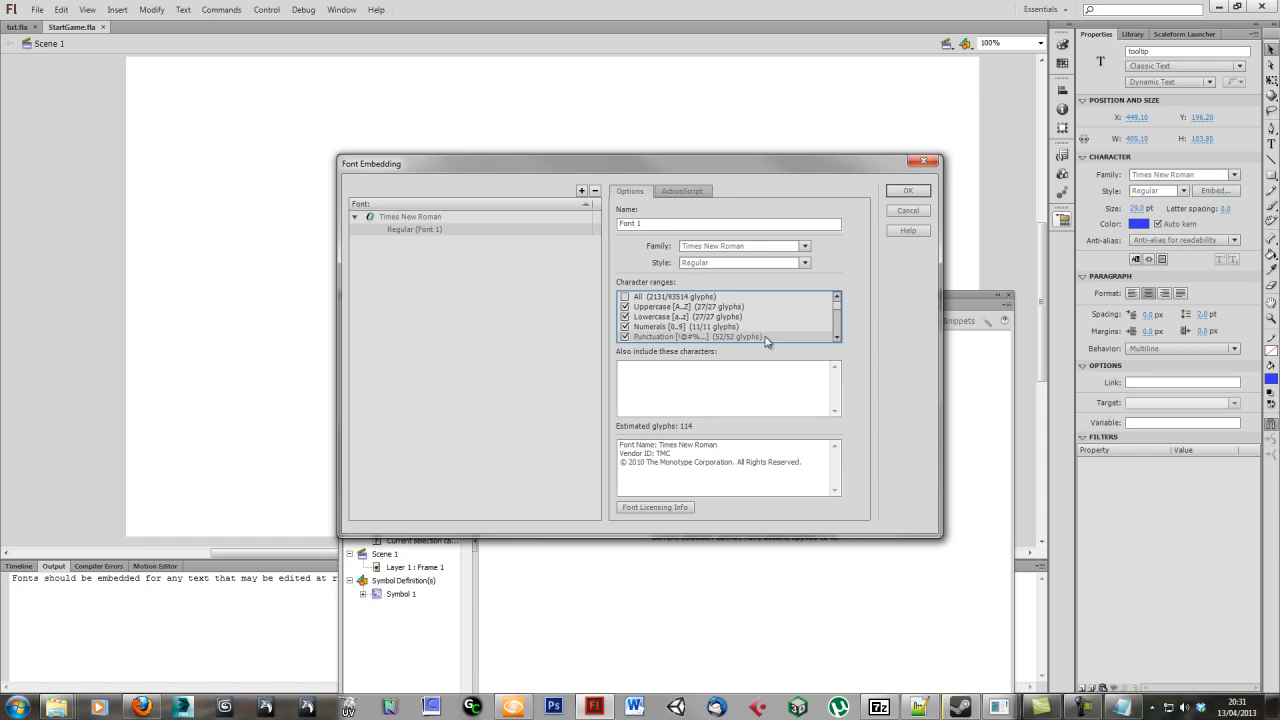
mouse_move(838, 314)
left_mouse_down()
mouse_move(838, 340)
mouse_move(837, 291)
left_mouse_up()
left_click(906, 191)
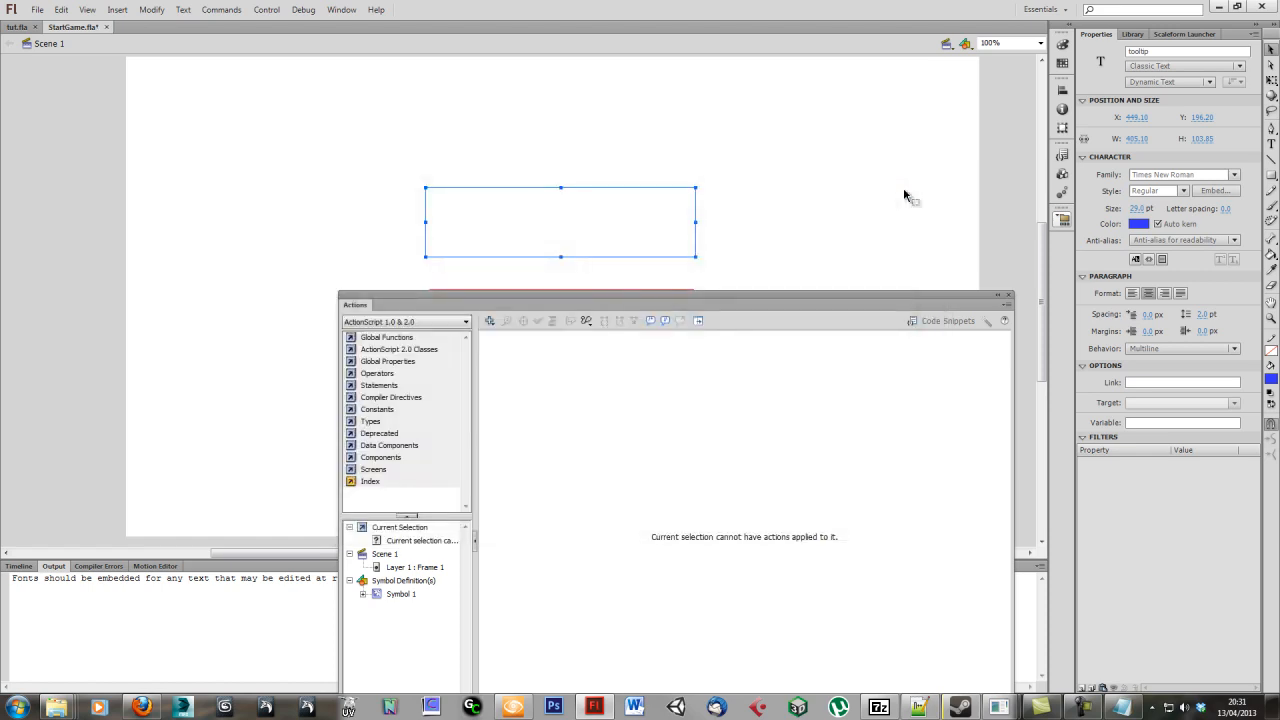
- Run the movie in GFxMediaPlayerD3d9 to check the tooltip with the embedded font, and close the player
left_click(780, 197)
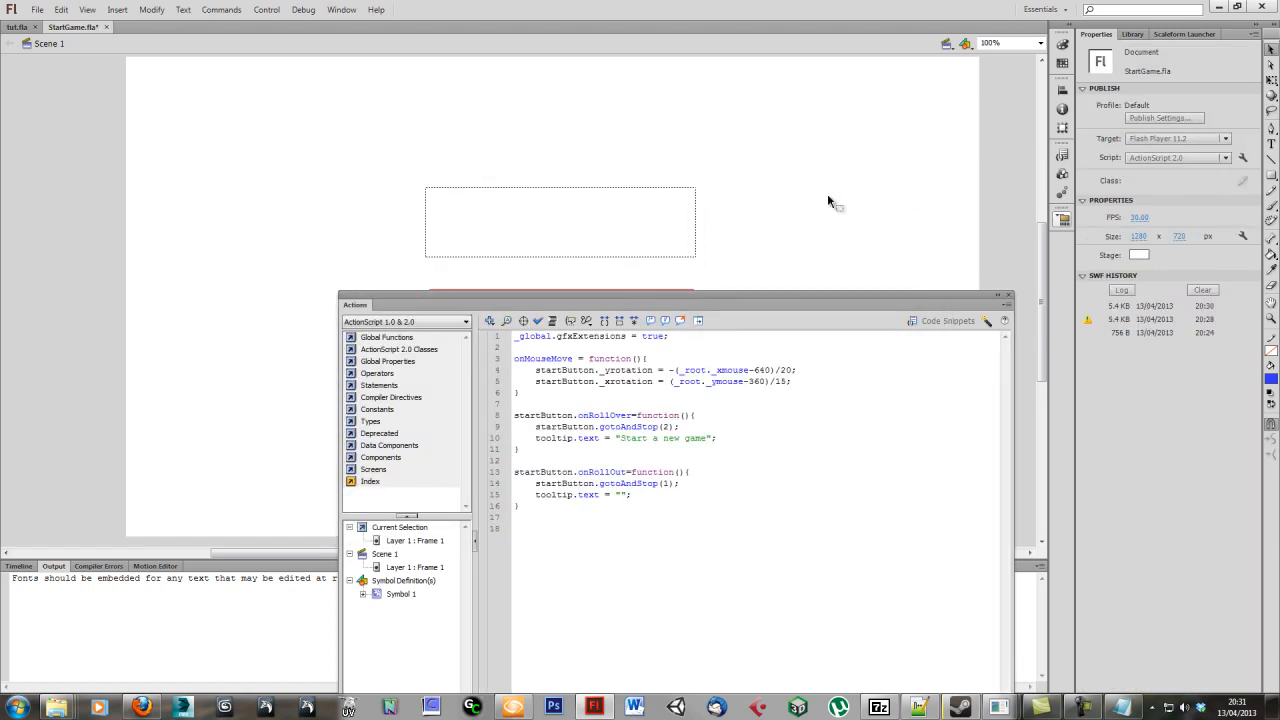
left_click(1184, 34)
left_click(1190, 78)
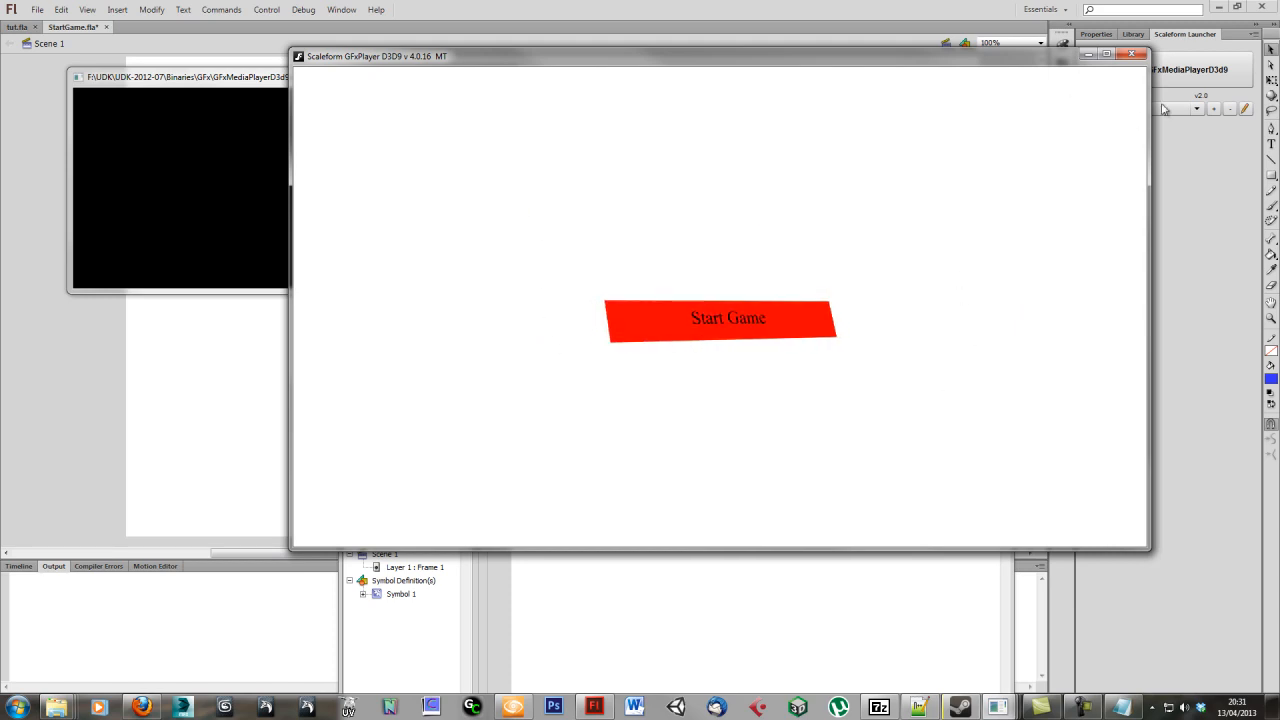
left_click(1132, 54)
- Check the font family set for the tooltip text field, and deselect the field
left_click(634, 249)
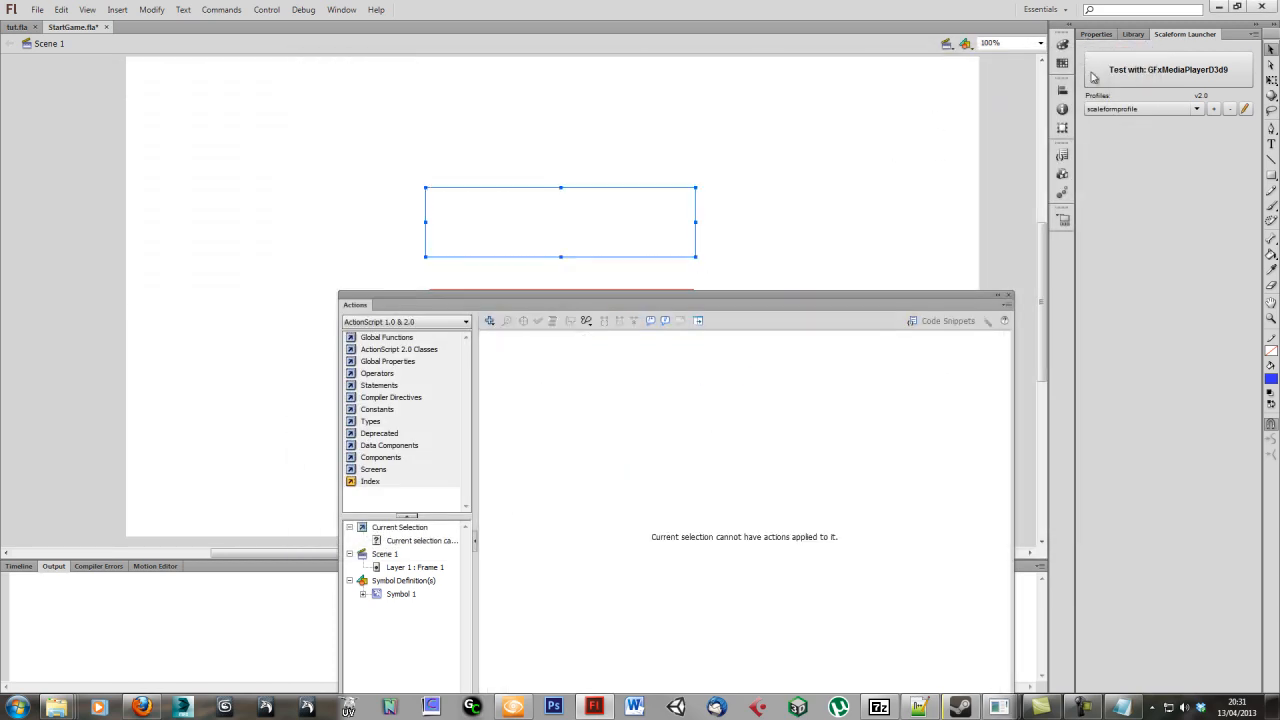
left_click(1096, 34)
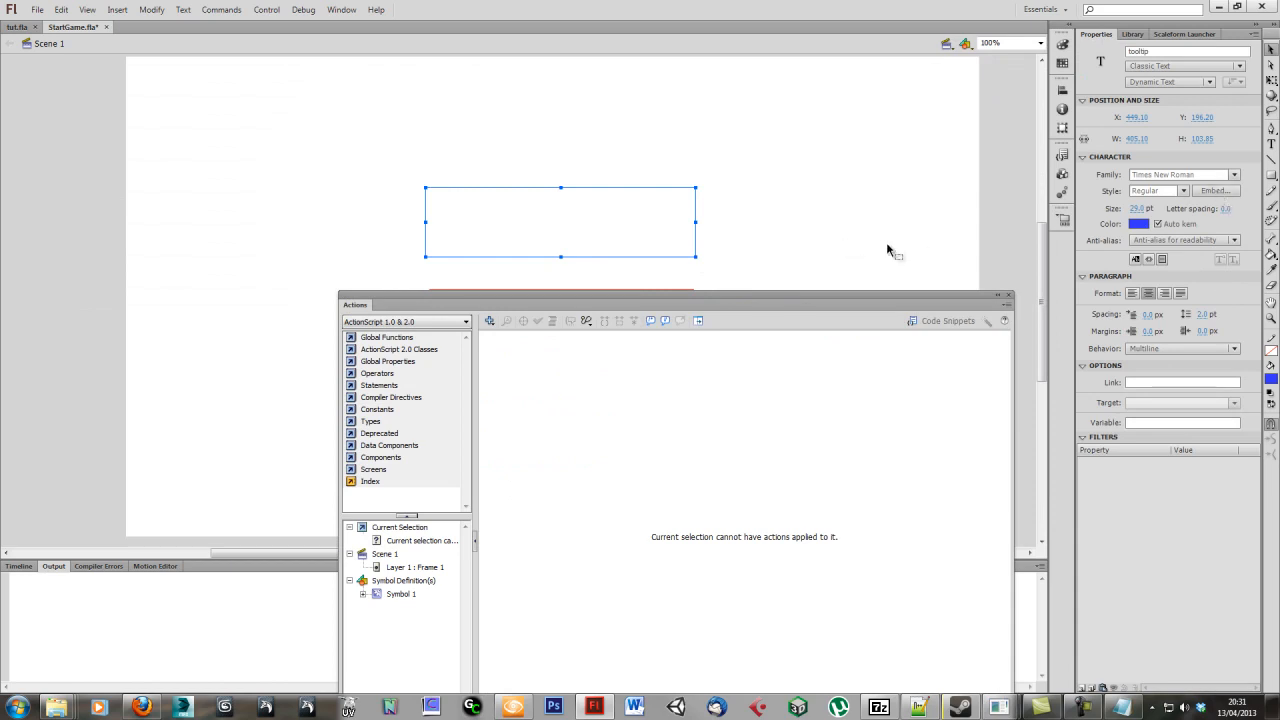
left_click(1190, 175)
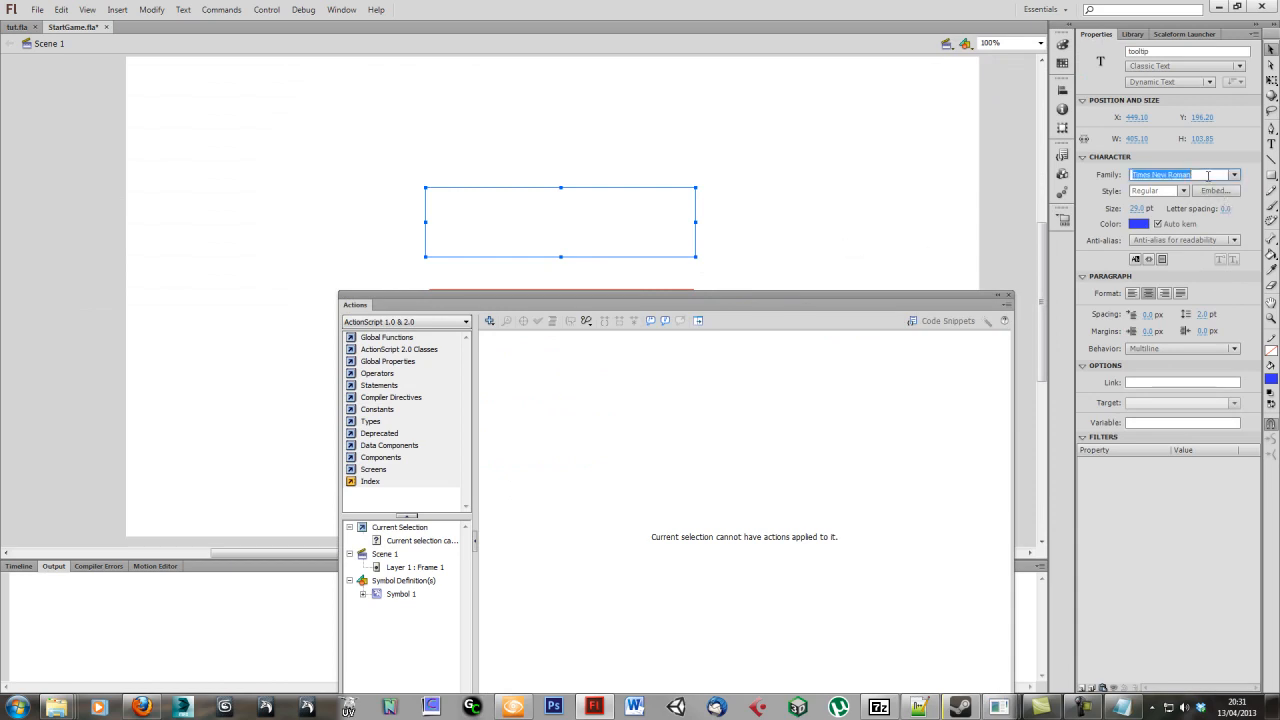
left_click(779, 246)
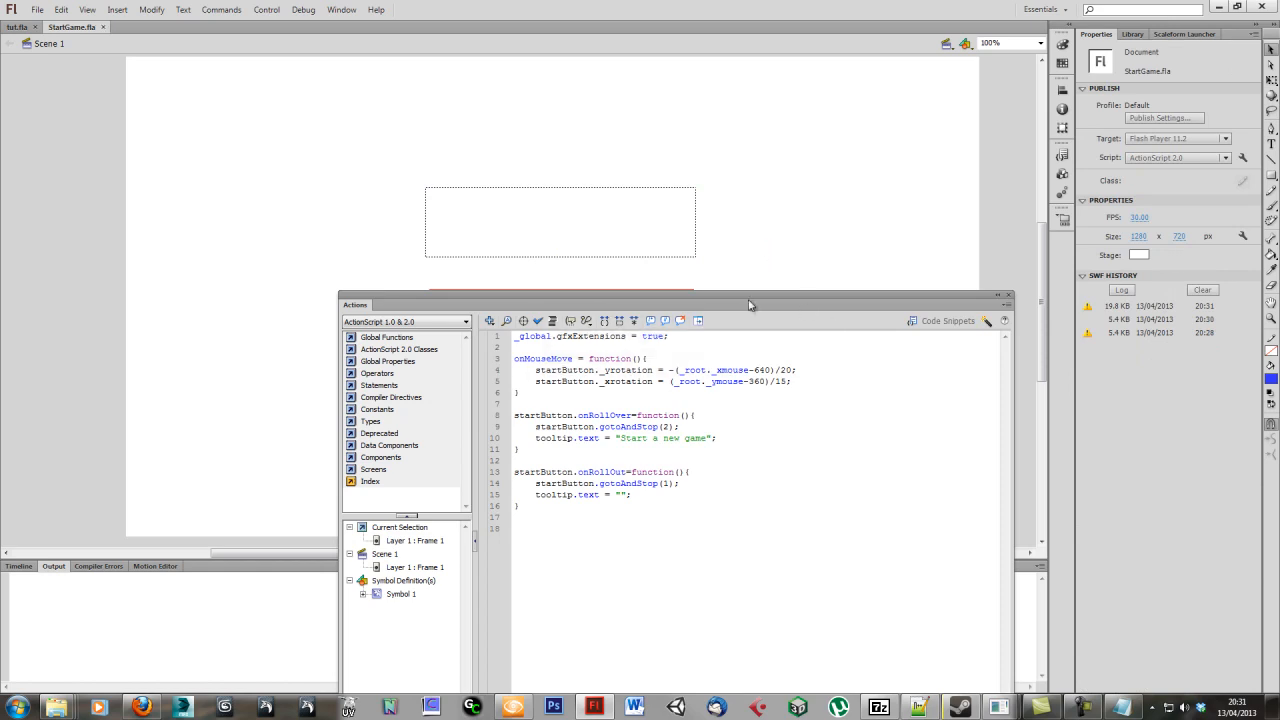
- Below the onRollOut handler in the frame script, add an empty handler startButton.onPress=function(){ }
left_click_drag(757, 307, 615, 134)
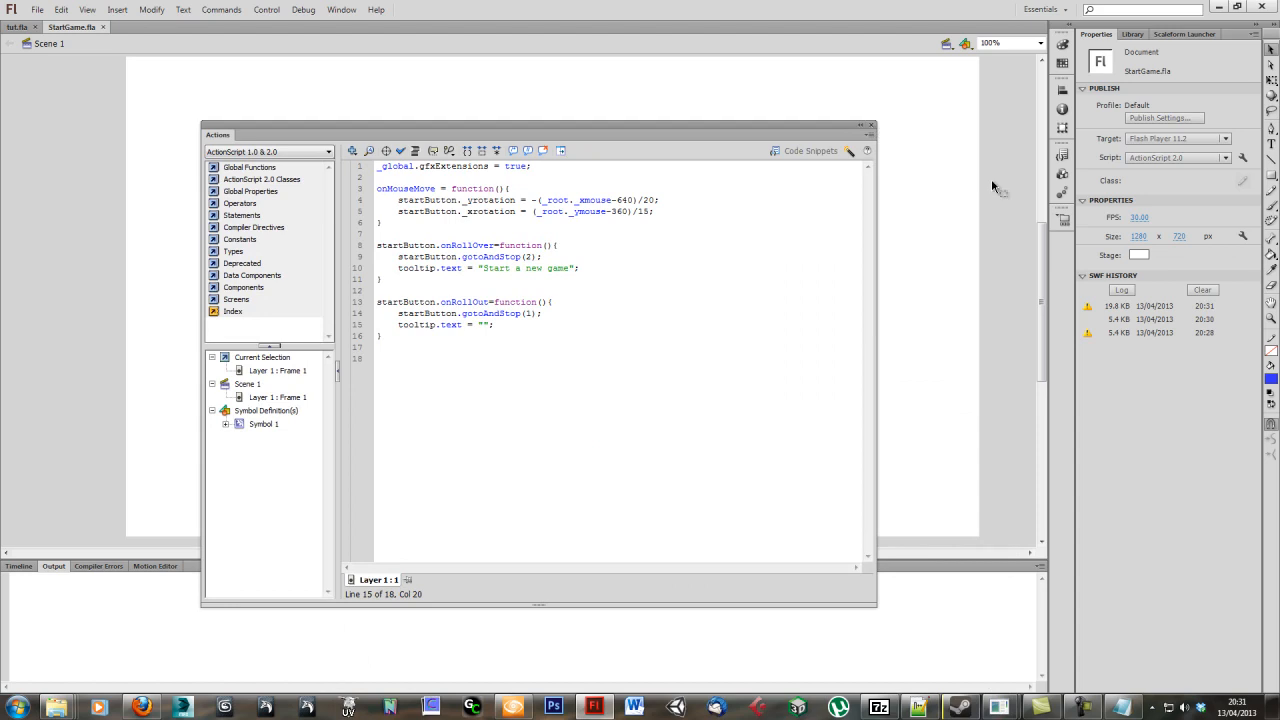
left_click(406, 335)
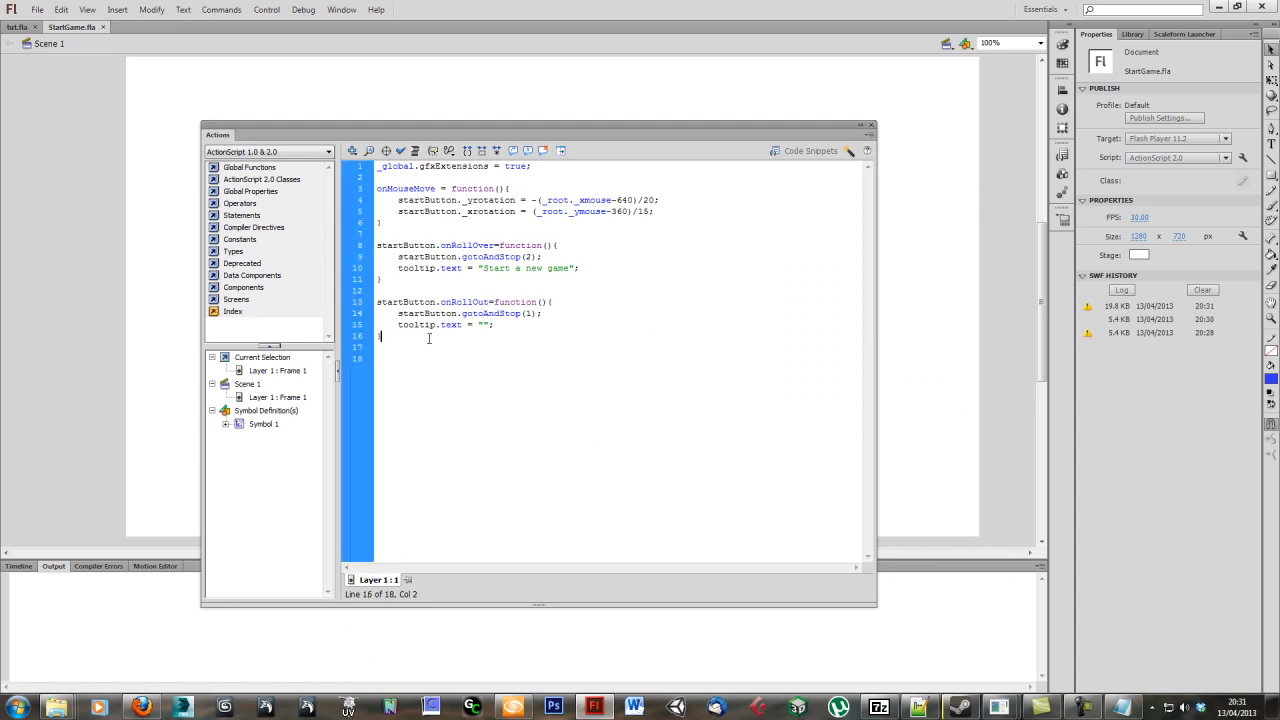
key("Return")
key("Return")
left_click_drag(655, 124, 652, 396)
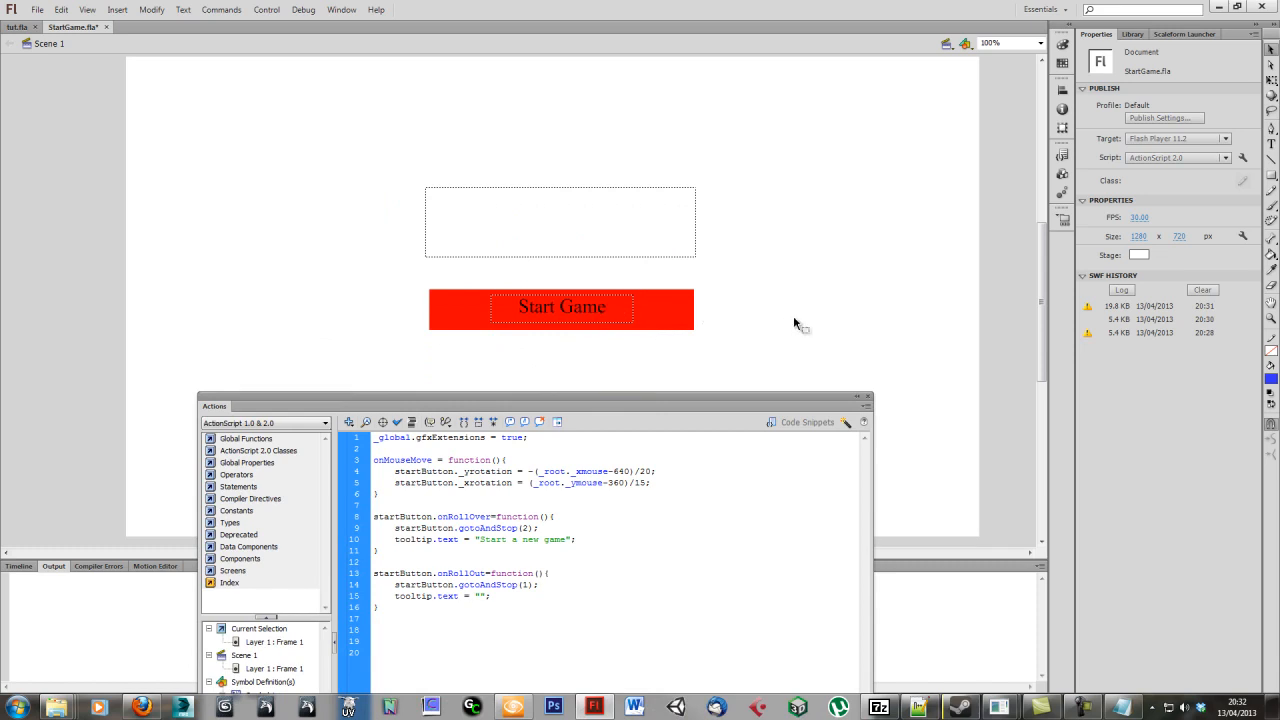
left_click_drag(616, 398, 643, 138)
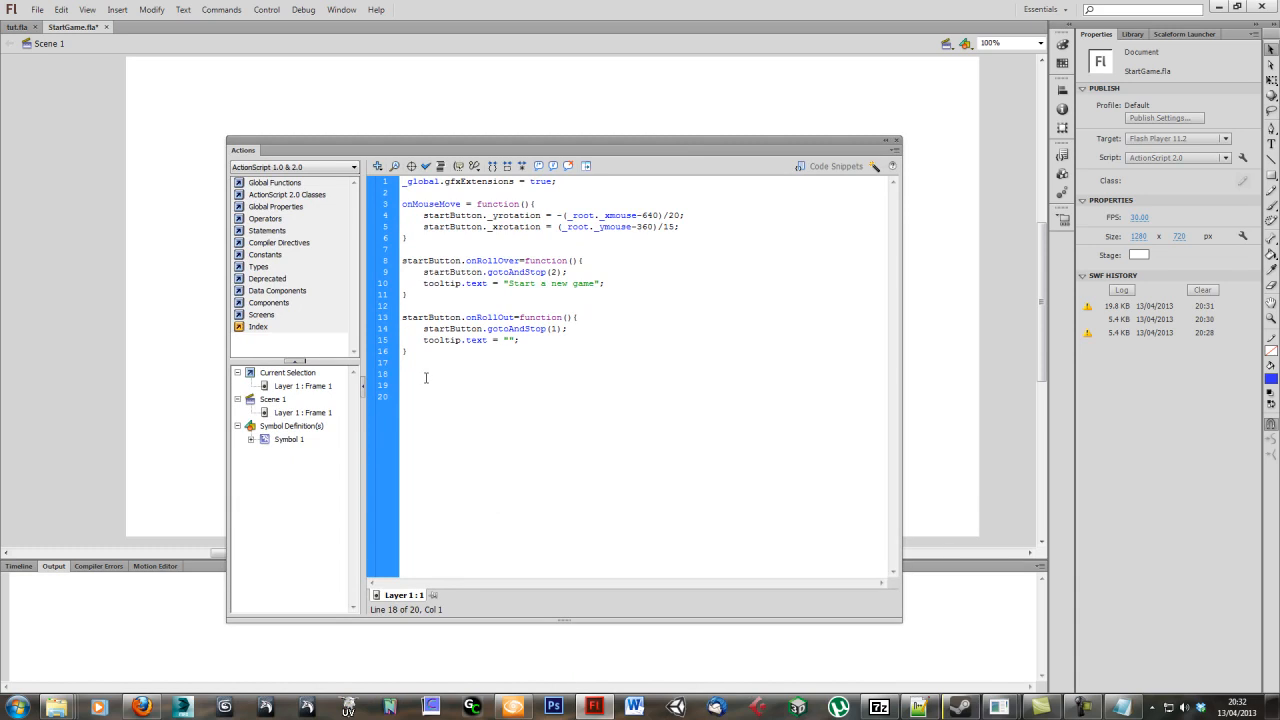
type("startButton.onPress")
type("=function(){")
key("Return")
- Inside the onPress handler, add the line fscommand("newGame"); and close the script editor
type("fscommand(\"")
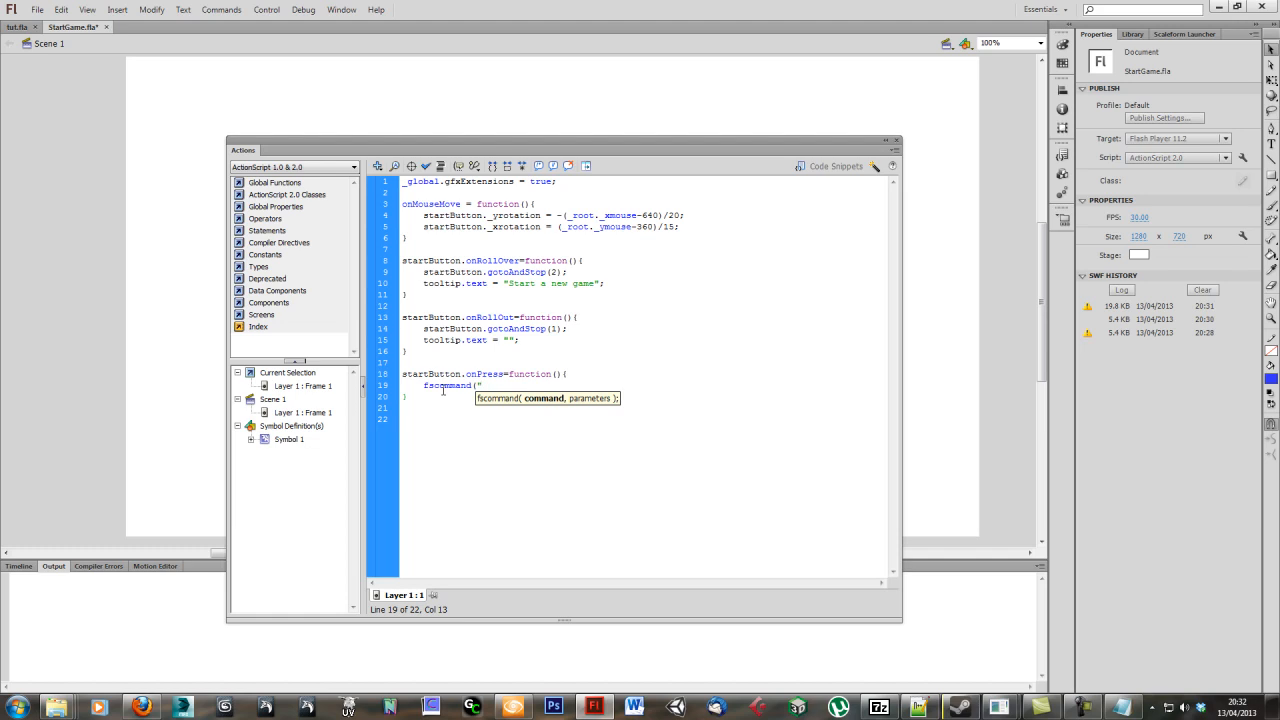
left_click_drag(422, 385, 487, 385)
left_click(485, 385)
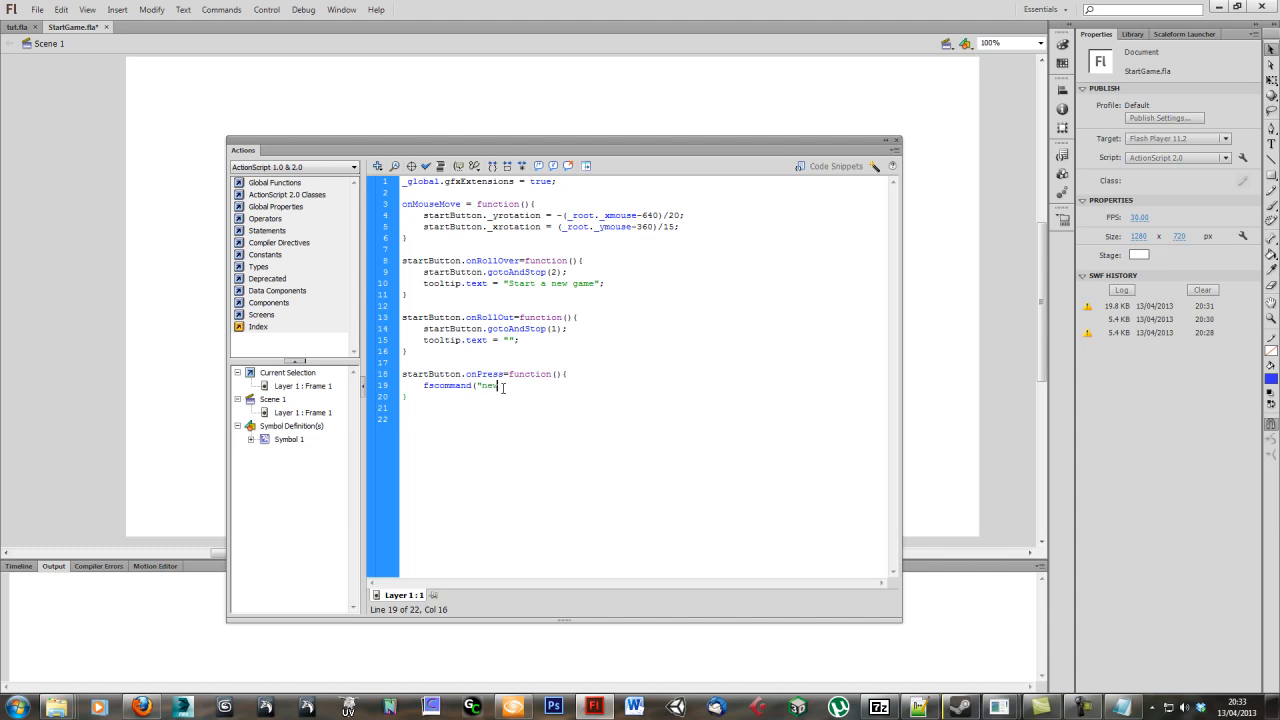
type("Game\")")
left_click_drag(643, 143, 601, 135)
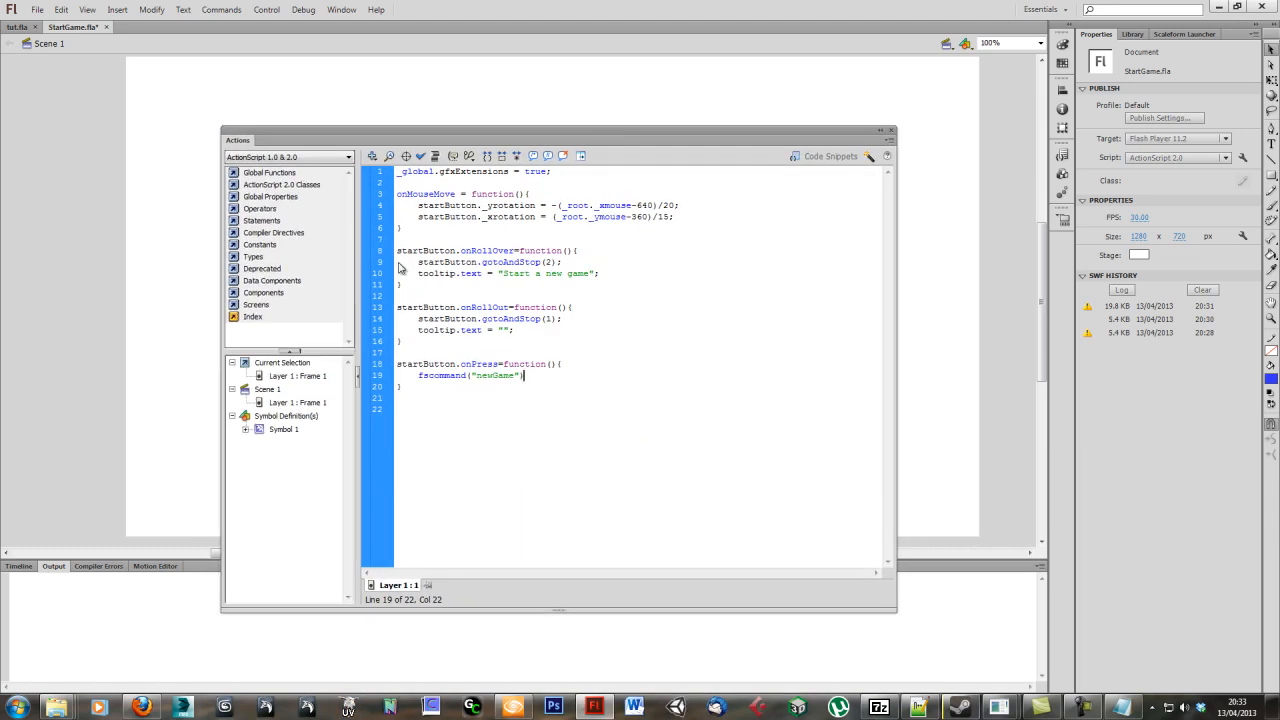
left_click_drag(396, 250, 497, 404)
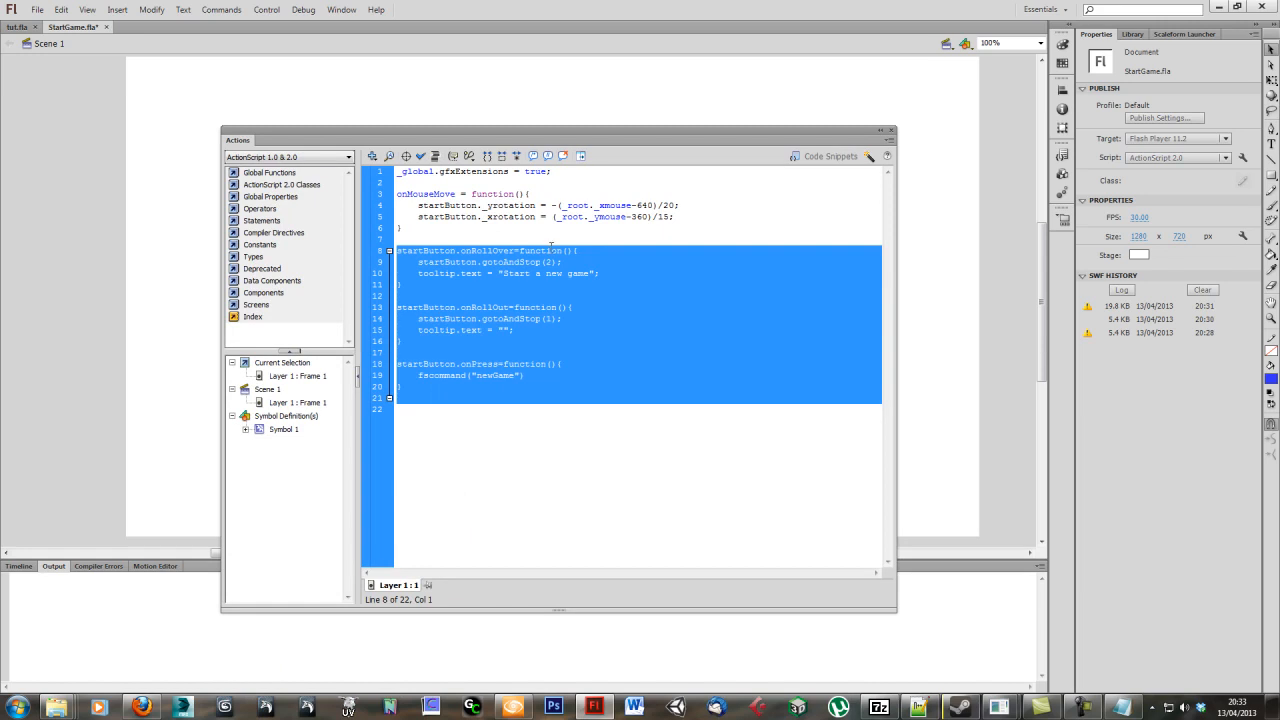
left_click_drag(602, 141, 579, 156)
left_click(460, 414)
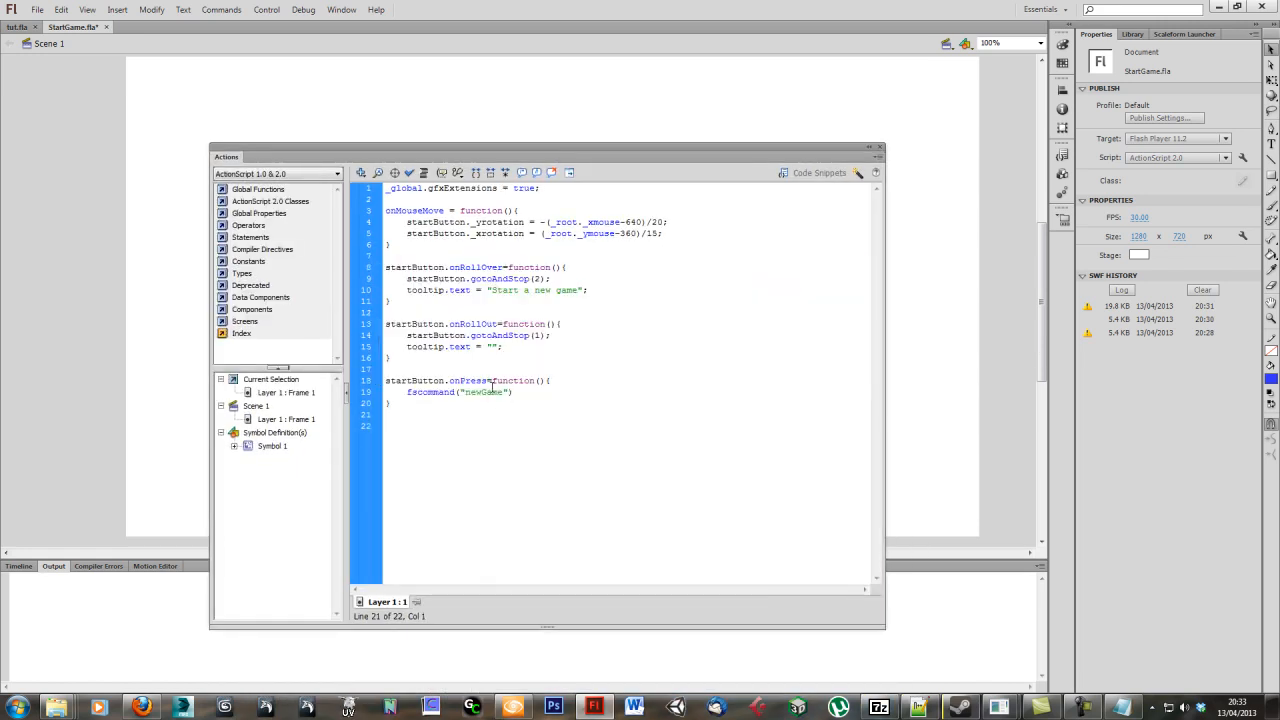
key("Left")
left_click(522, 393)
type(";")
left_click(880, 148)
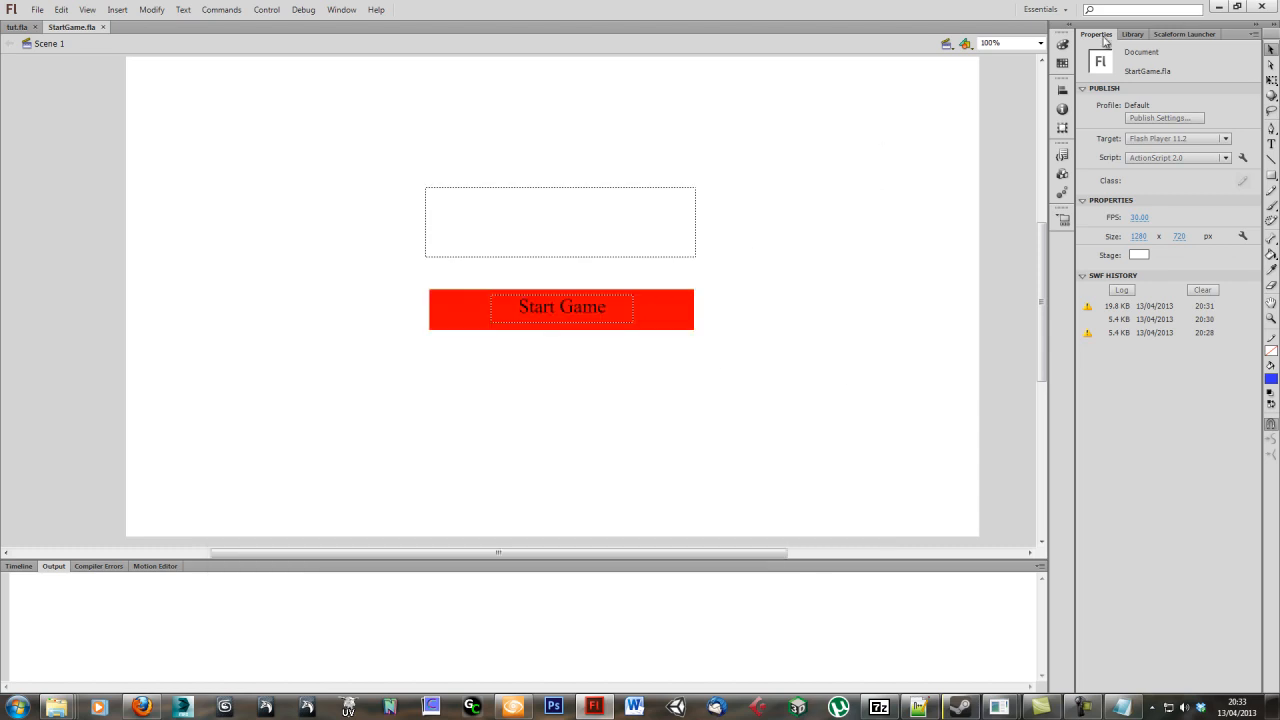
- Draw a small blue square beside the Start Game button and try to use the 3D transformation tool on it
left_click(1271, 175)
left_click_drag(807, 336, 817, 347)
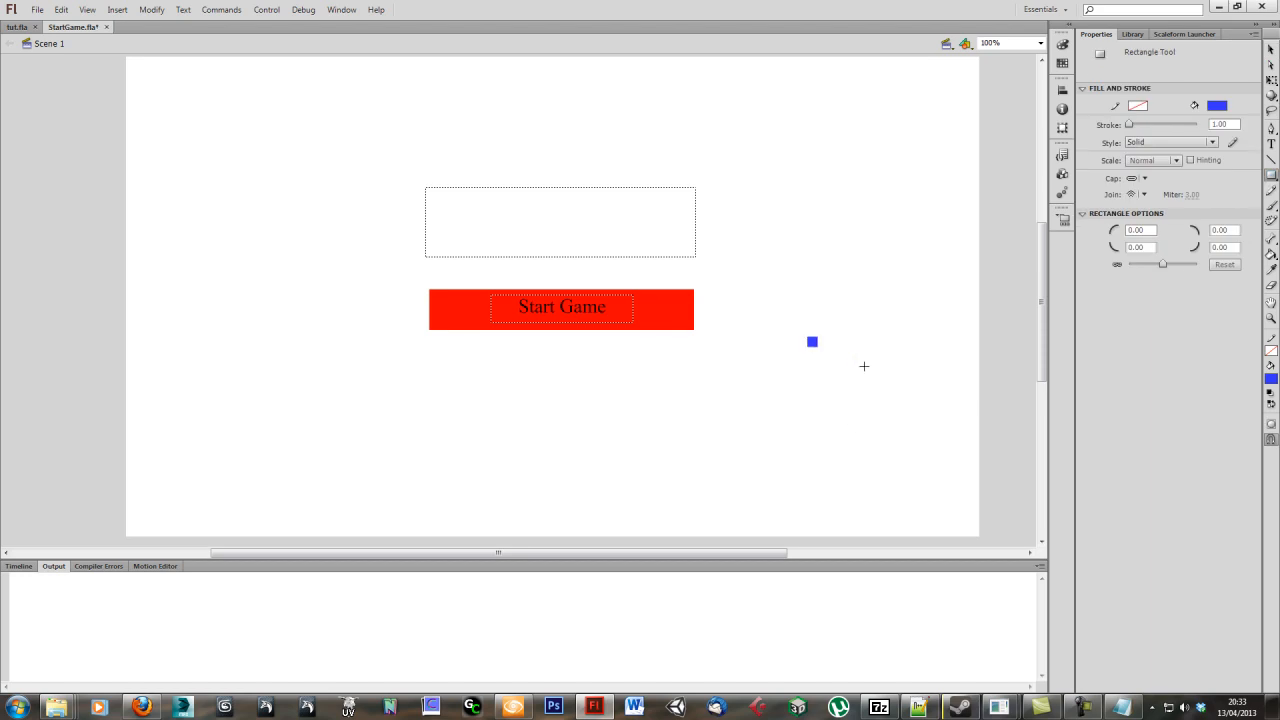
key("w")
left_click(813, 346)
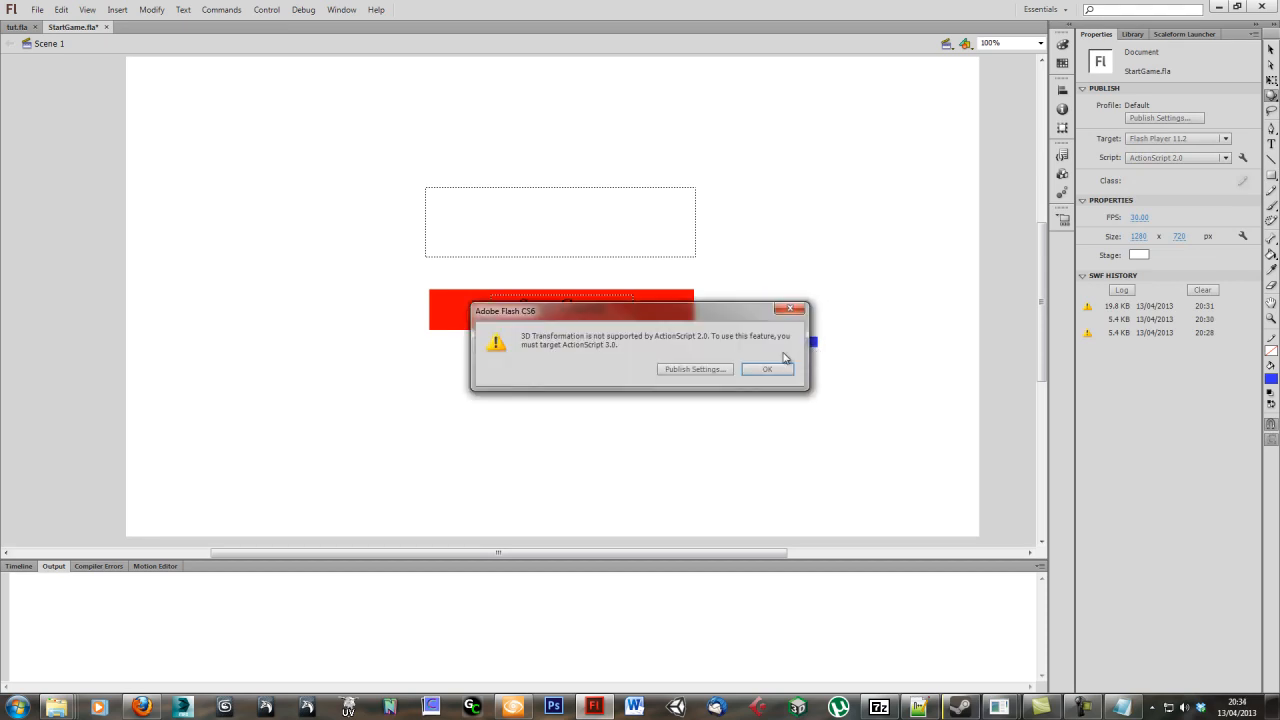
left_click(797, 312)
left_click(1132, 34)
left_click(1096, 34)
left_click(812, 343)
left_click(768, 369)
left_click(786, 329)
left_click(775, 371)
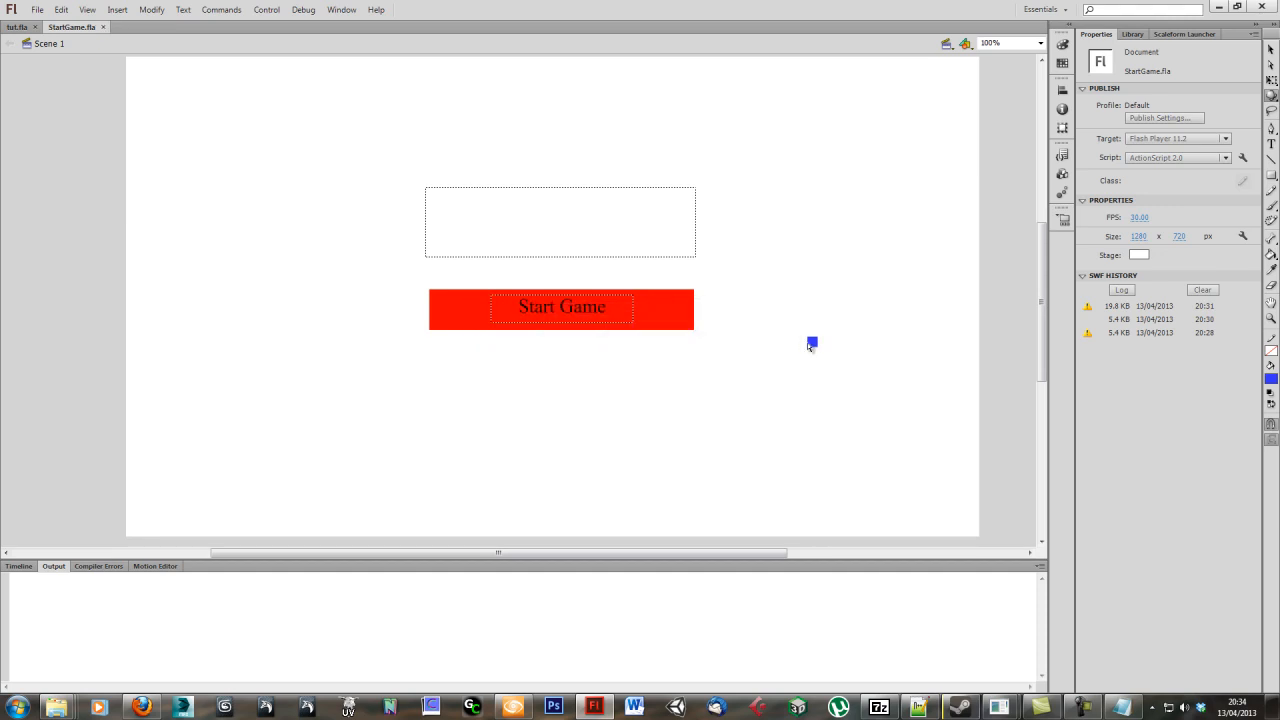
left_click(620, 314)
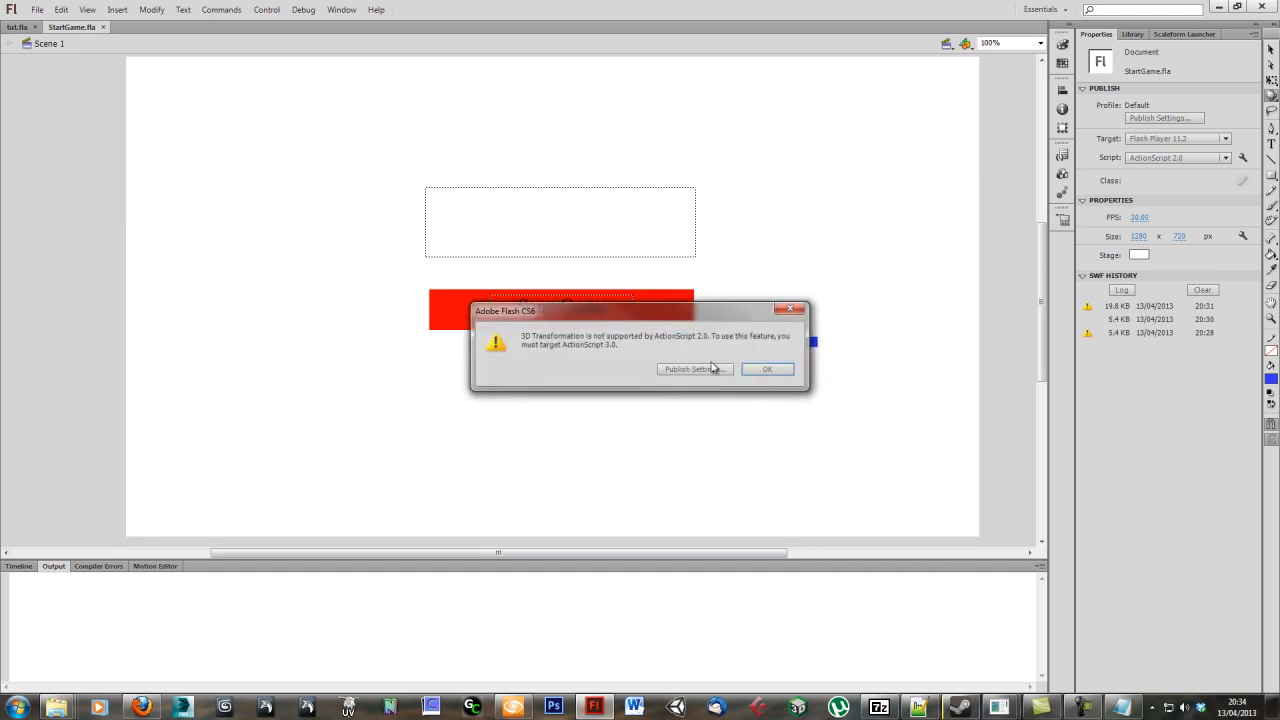
left_click(768, 368)
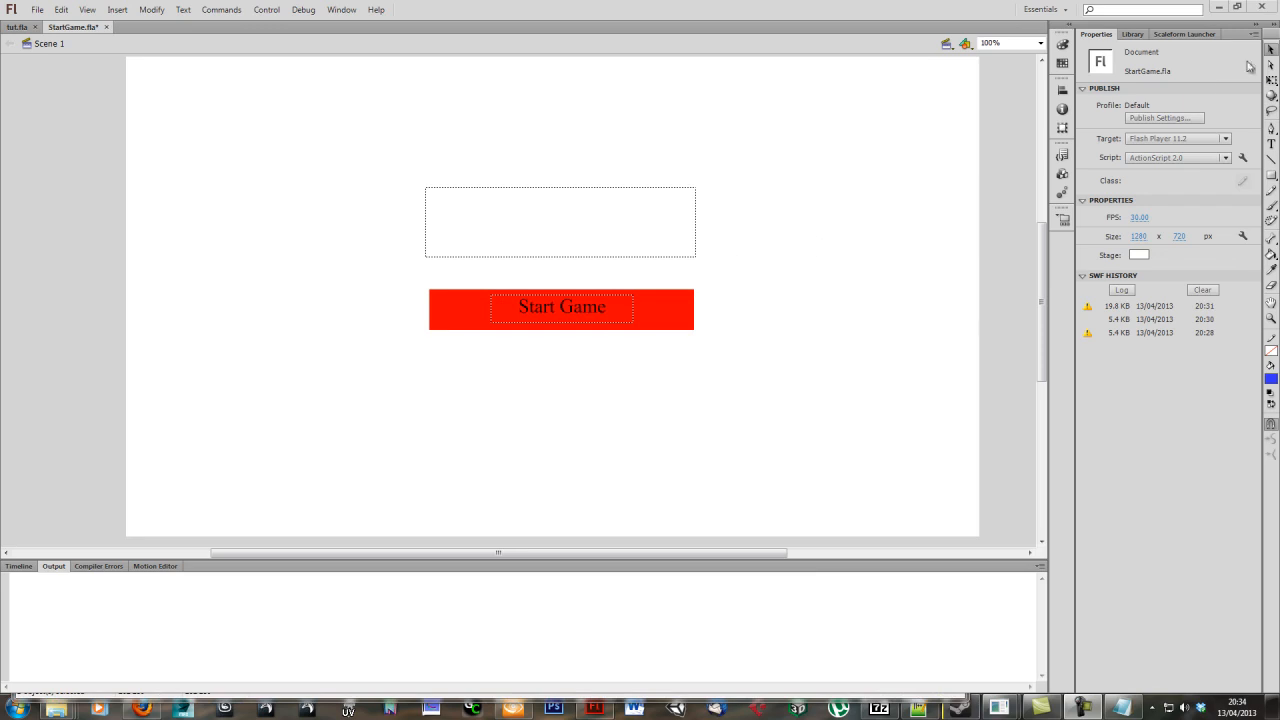
- Draw a blue square about 14 by 14 px below and to the right of the Start Game button, and shift it slightly left
left_click(1271, 49)
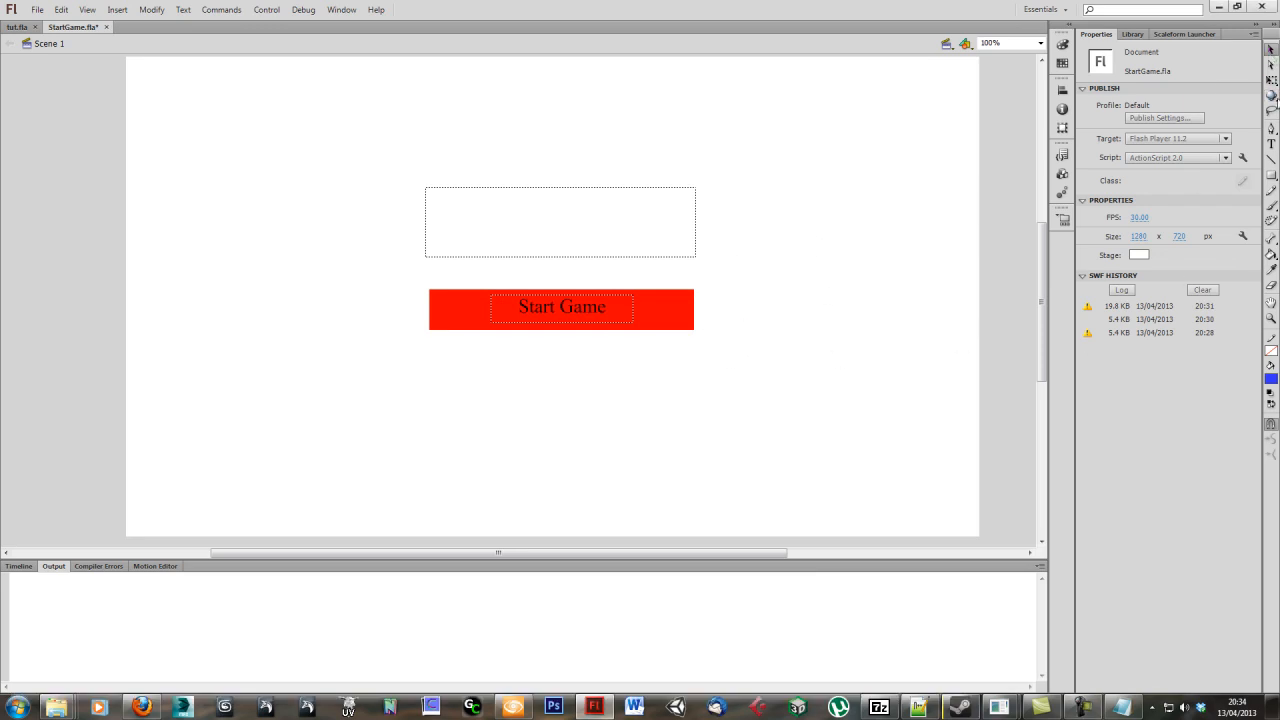
left_click(1272, 176)
left_click_drag(831, 369, 842, 380)
key("w")
key("v")
left_click_drag(840, 383, 810, 380)
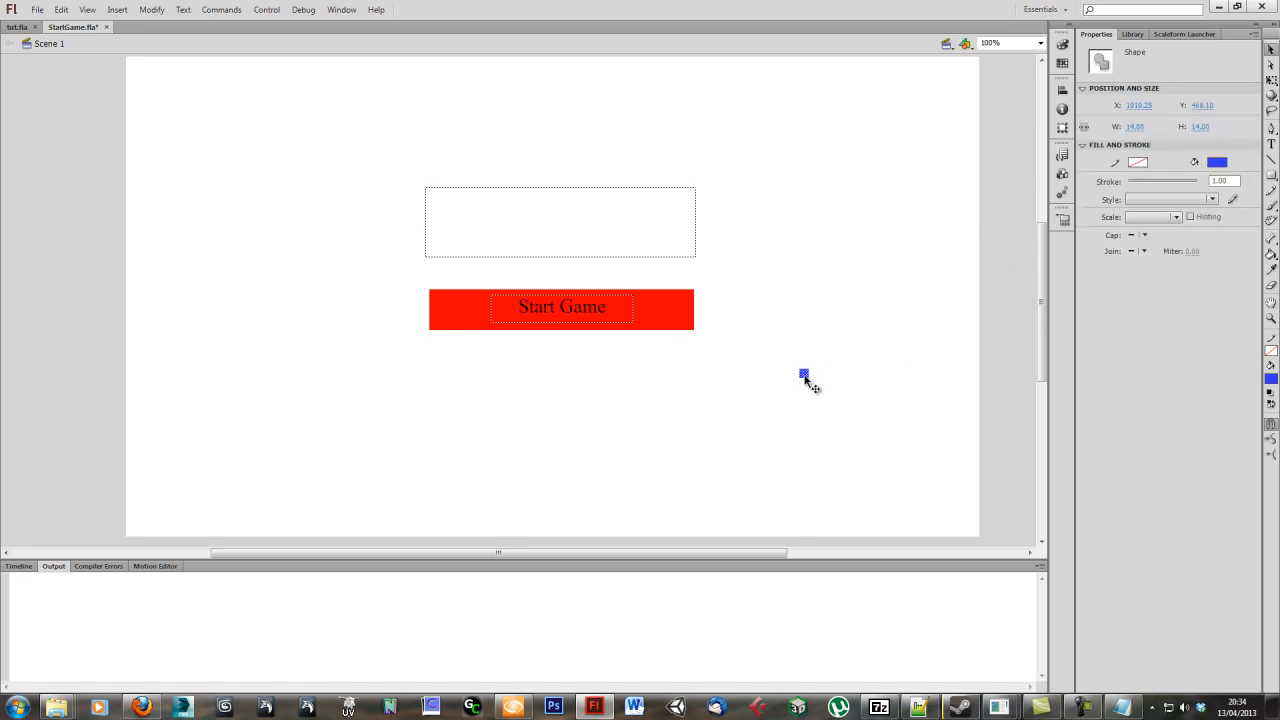
- Convert the blue square to a Movie Clip symbol and give it the instance name mouseCursor
right_click(804, 375)
left_click(876, 350)
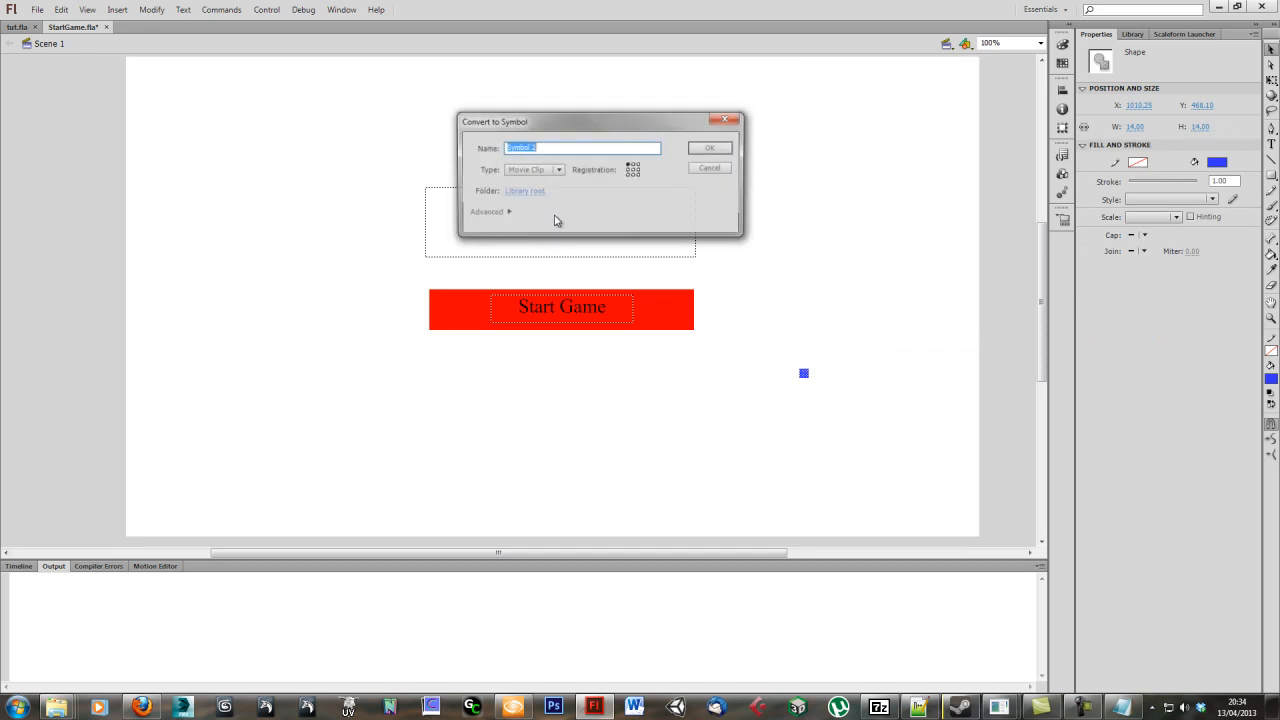
left_click(709, 150)
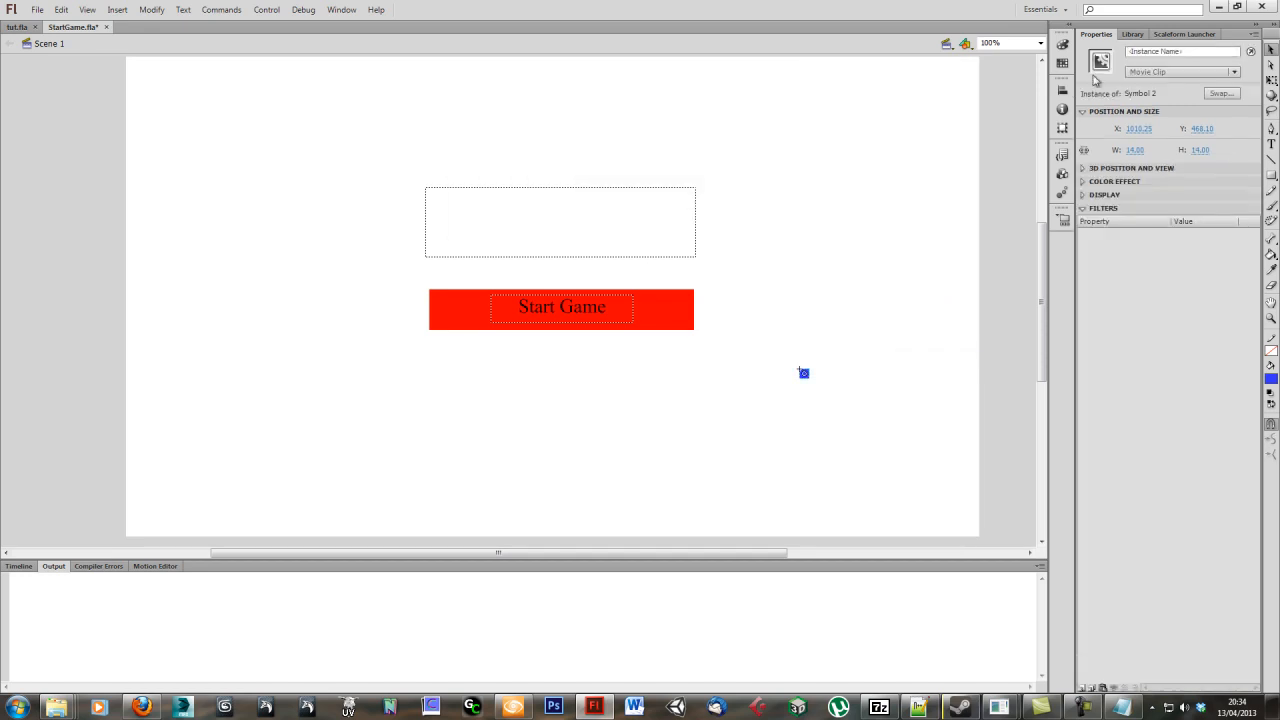
left_click(1183, 53)
type("mouseC")
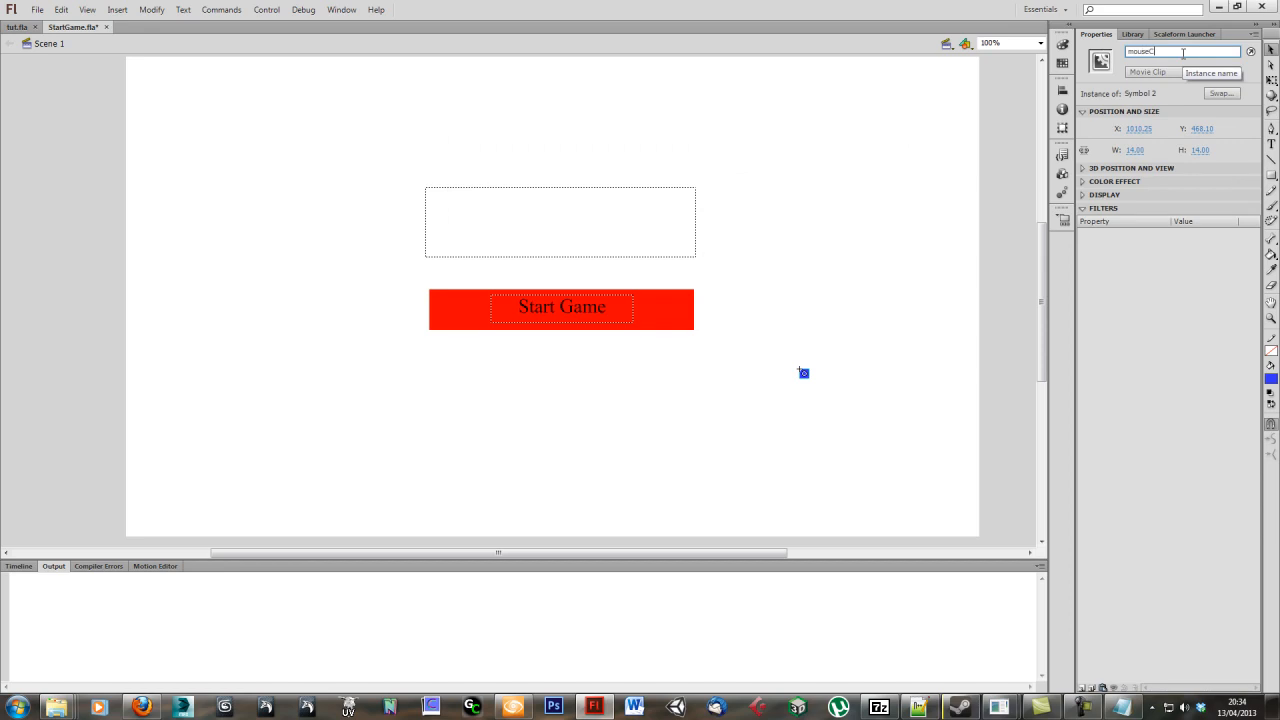
type("ursor")
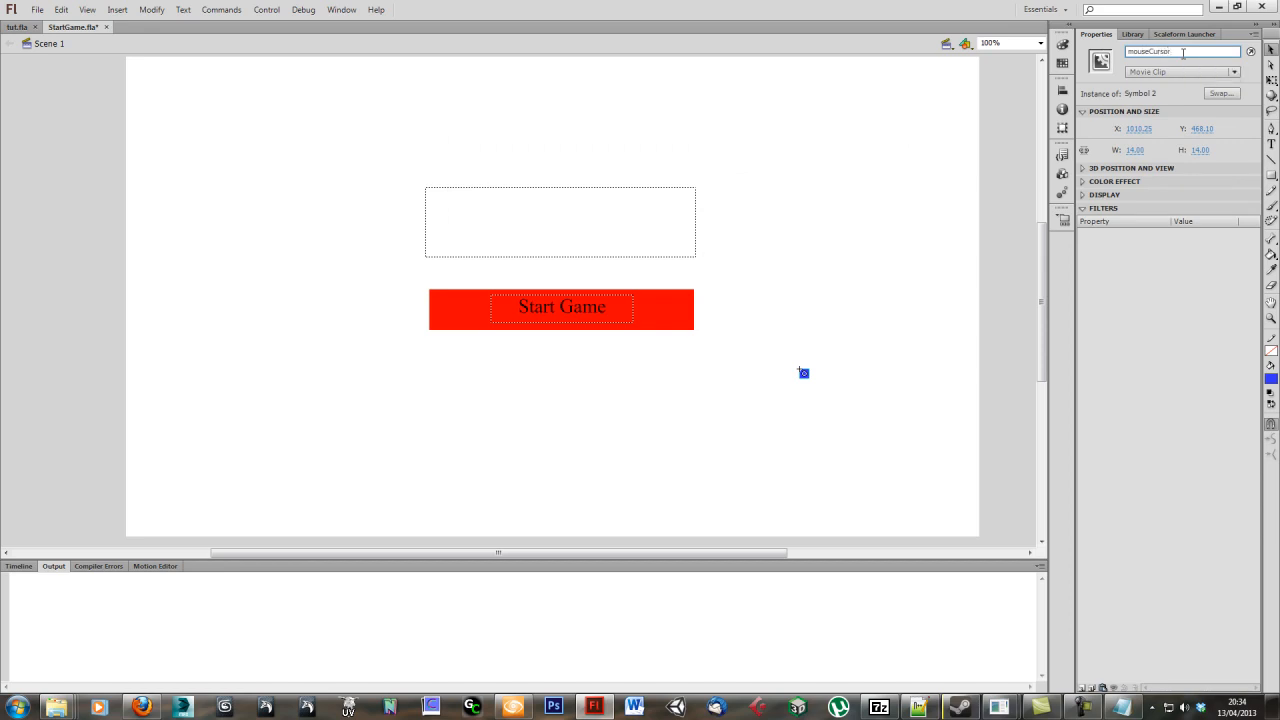
key("Return")
- Reselect the mouseCursor square and show the timeline
left_click(800, 390)
left_click(805, 378)
left_click(18, 566)
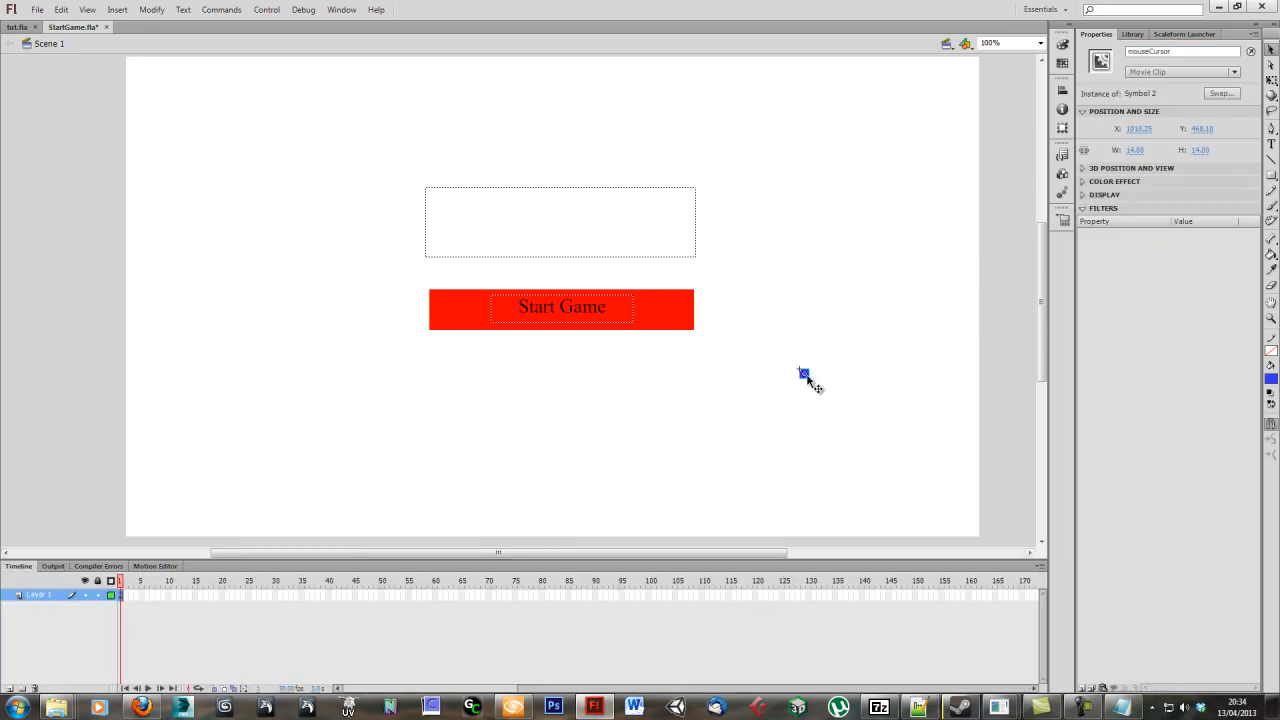
left_click(825, 378)
left_click(806, 377)
right_click(807, 377)
left_click(768, 402)
left_click(804, 375)
left_click(815, 374)
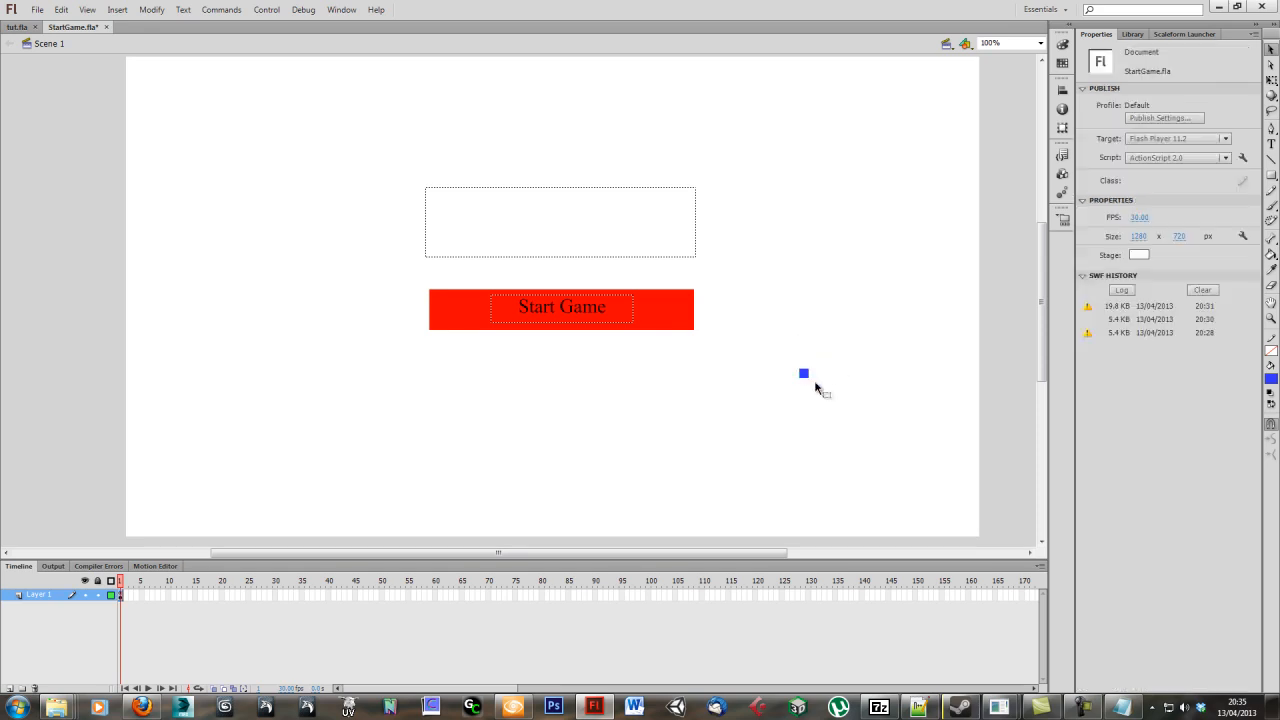
- Open the script of the blue mouseCursor square and start an onClipEvent(enterFrame) { } handler
left_click(806, 375)
right_click(805, 375)
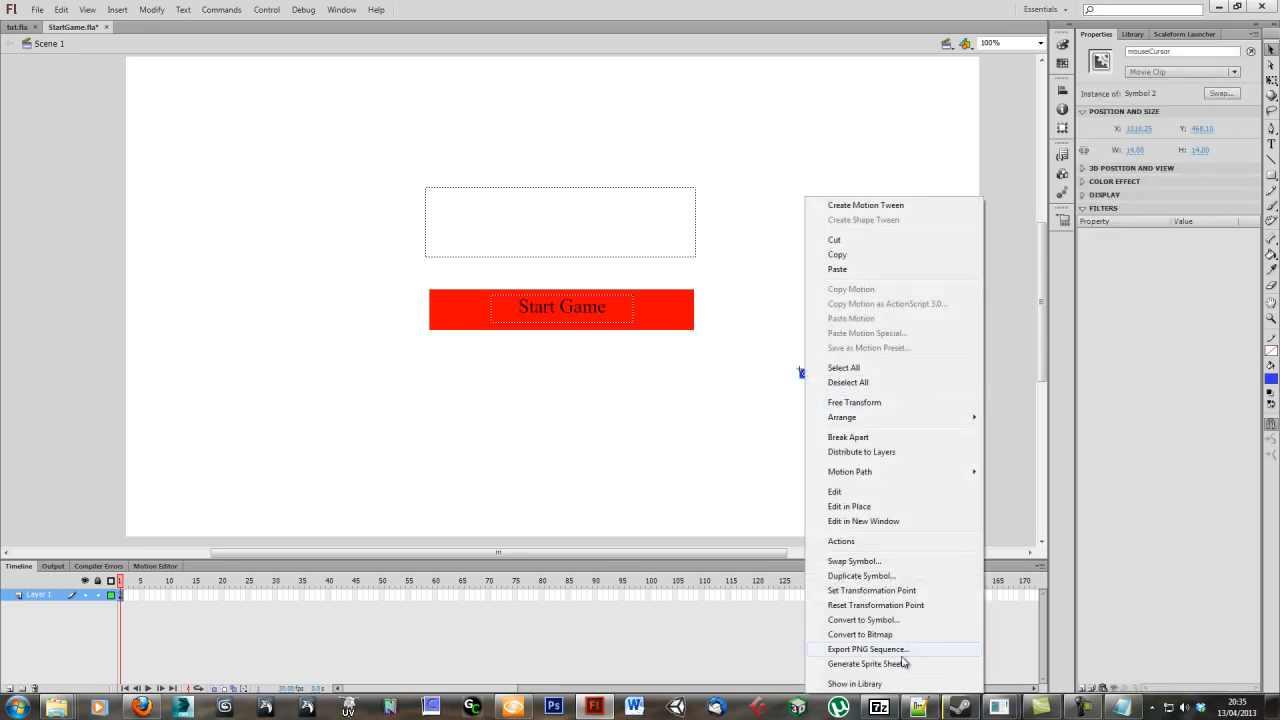
left_click(868, 541)
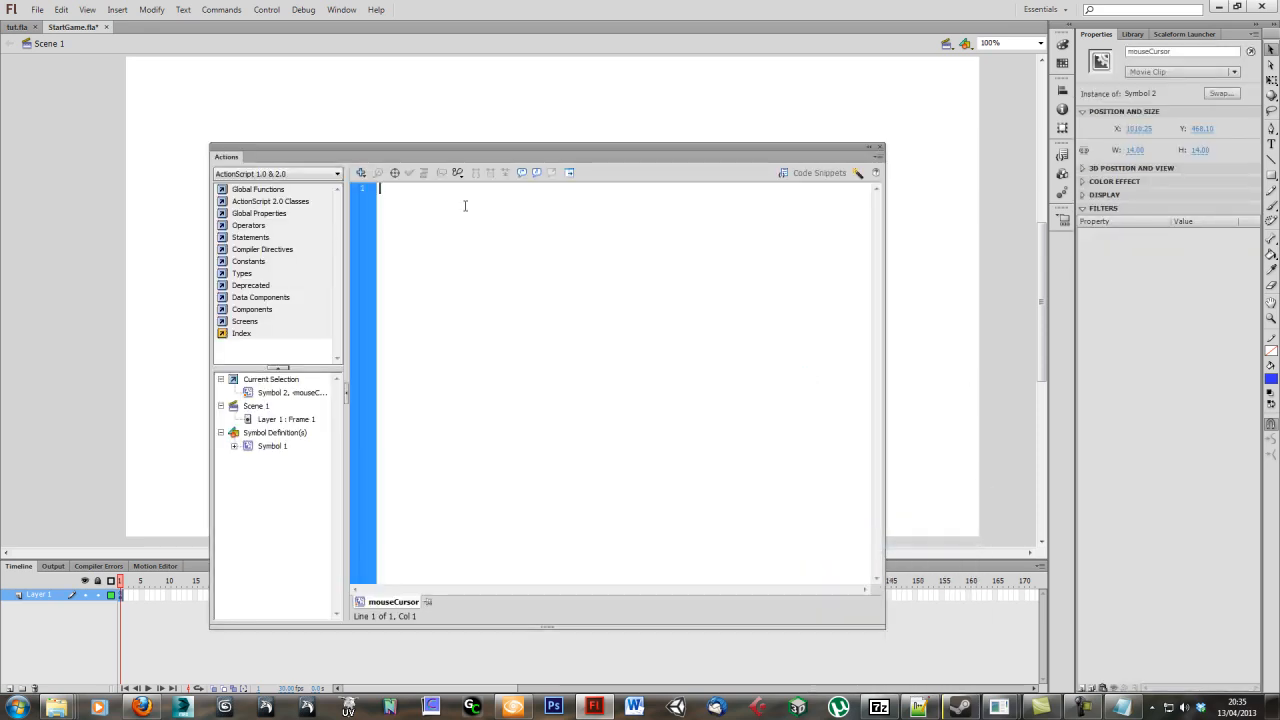
left_click_drag(517, 150, 340, 268)
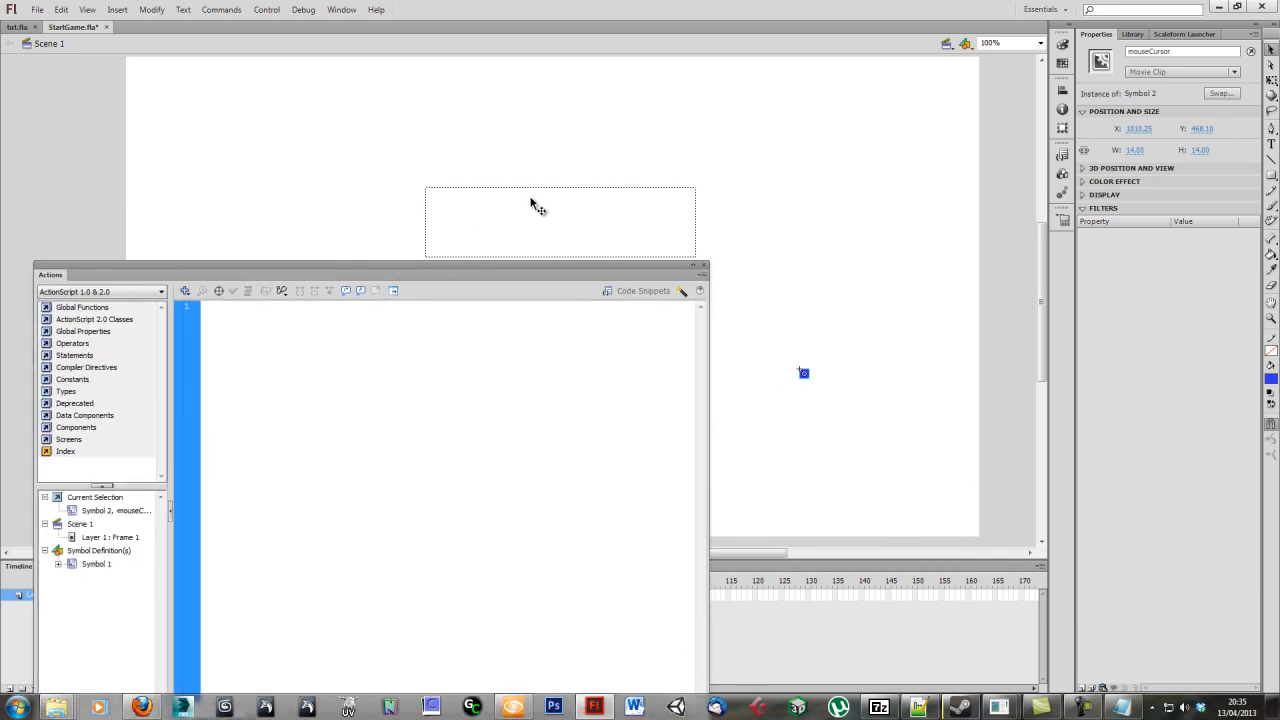
left_click_drag(483, 268, 600, 137)
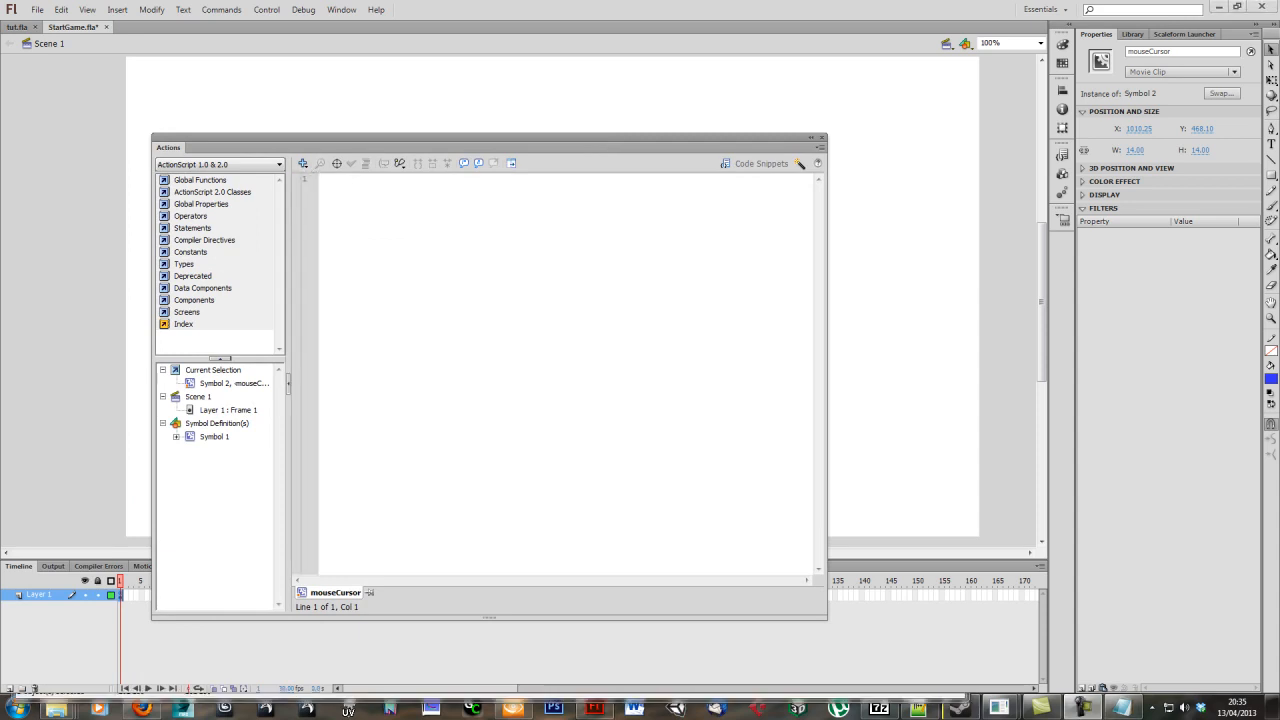
left_click(347, 216)
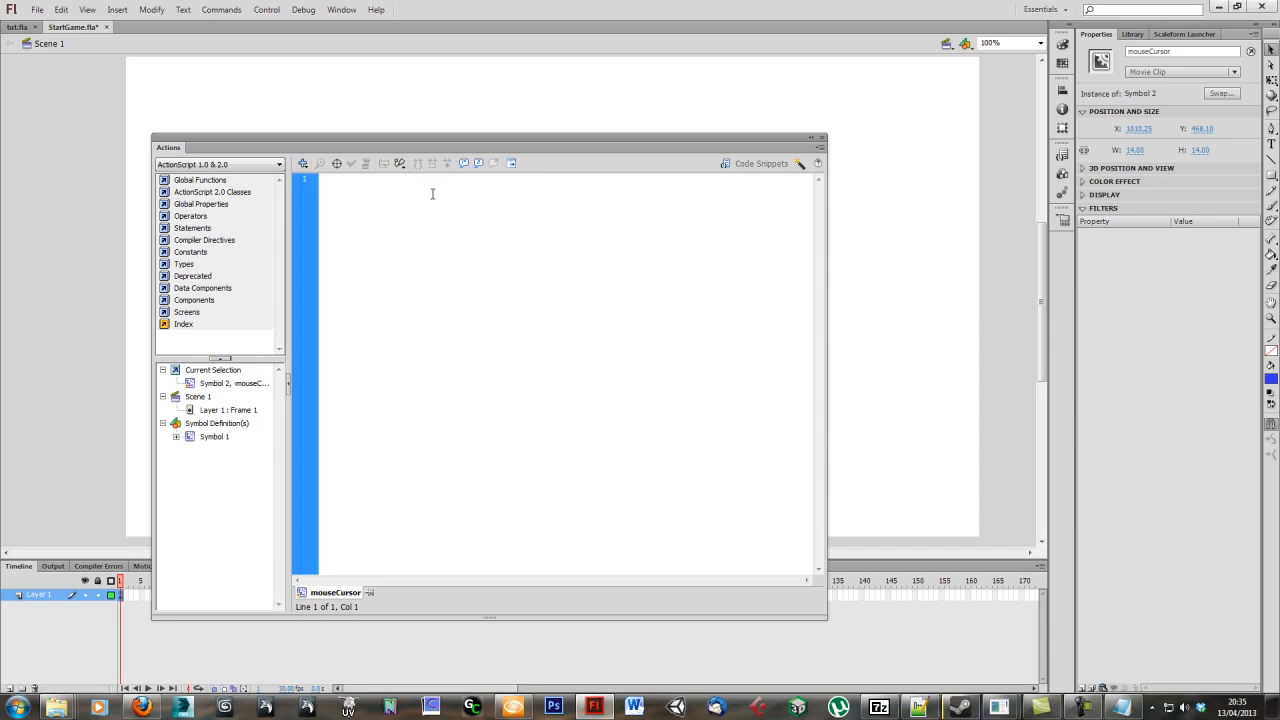
type("onCli")
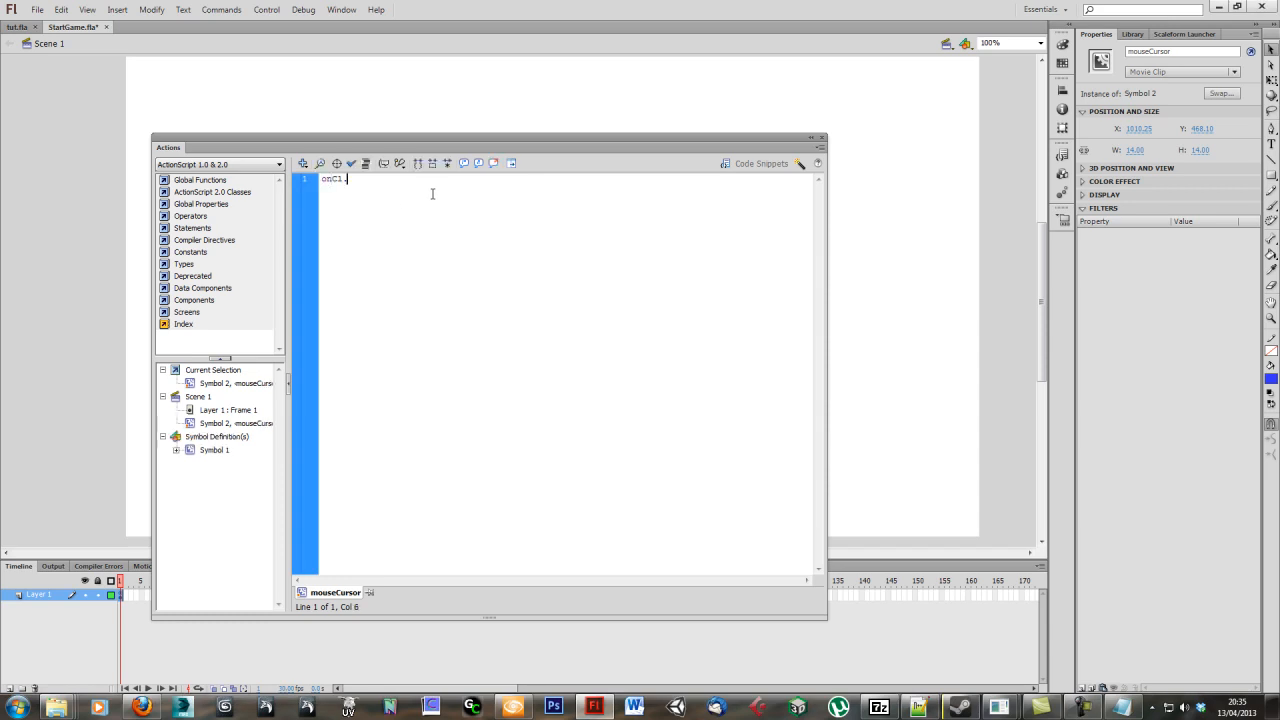
type("pEvent(enterFrame) {")
key("Return")
key("ctrl+Home")
key("shift+Right")
key("shift+Right")
key("shift+Right")
key("shift+Right")
key("shift+Right")
key("shift+Right")
key("shift+Right")
key("shift+Right")
key("shift+Right")
key("shift+Right")
key("shift+Right")
key("shift+Right")
key("shift+Right")
key("shift+Right")
key("shift+Right")
key("shift+Right")
key("shift+Right")
key("shift+Right")
key("shift+Right")
key("shift+Right")
key("shift+Right")
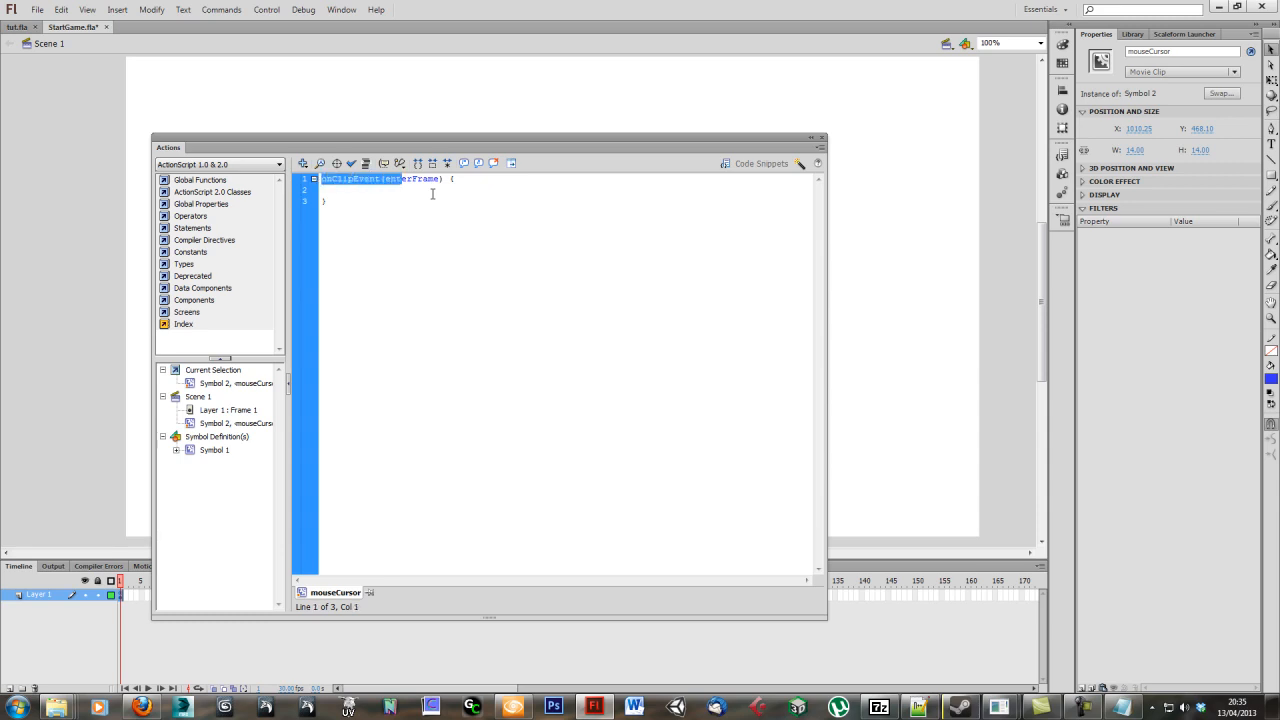
key("Right")
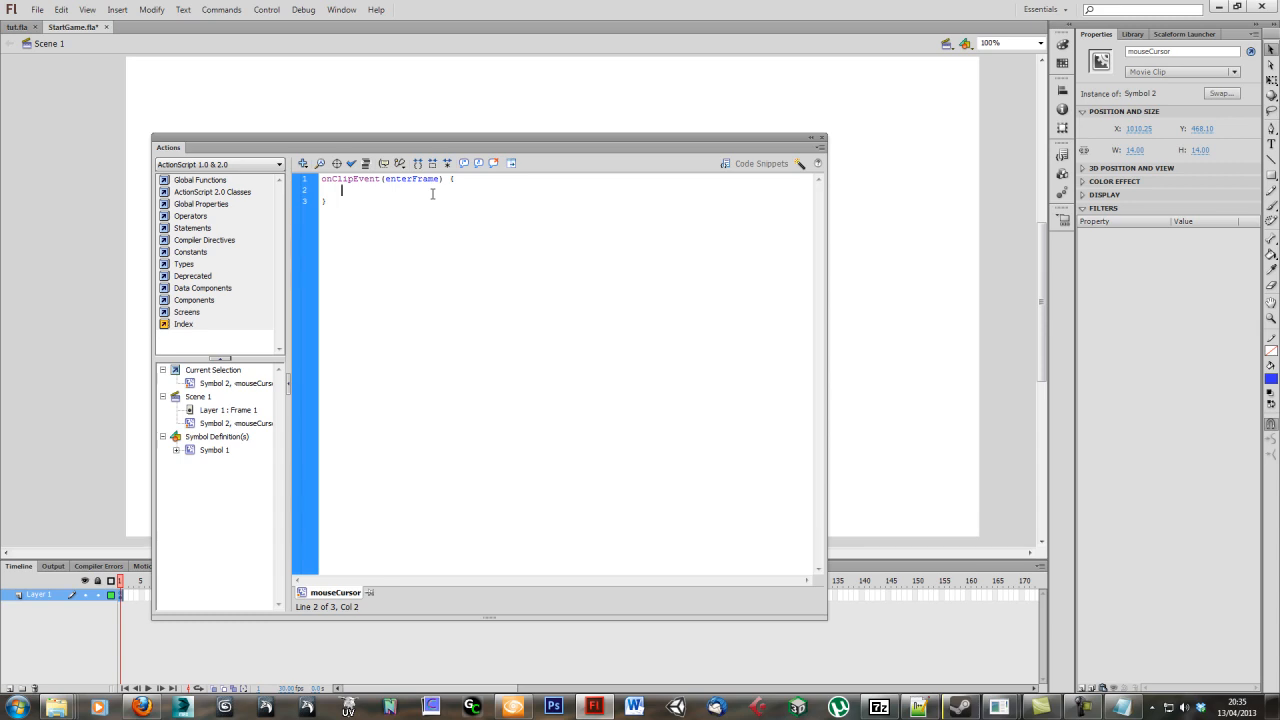
- Inside the enterFrame handler, add the line _x = _root._xmouse; so the square follows the mouse horizontally
key("Tab")
type("_x = _root.x")
key("BackSpace")
type("_xmous")
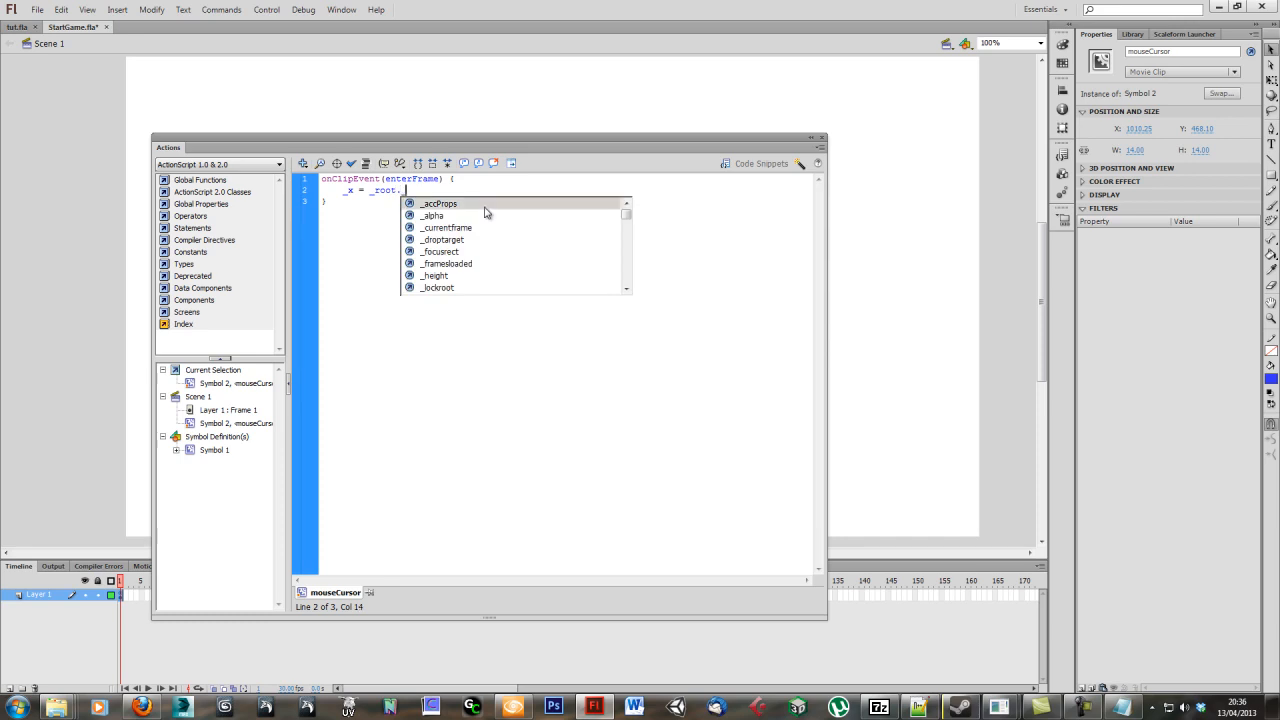
type("e")
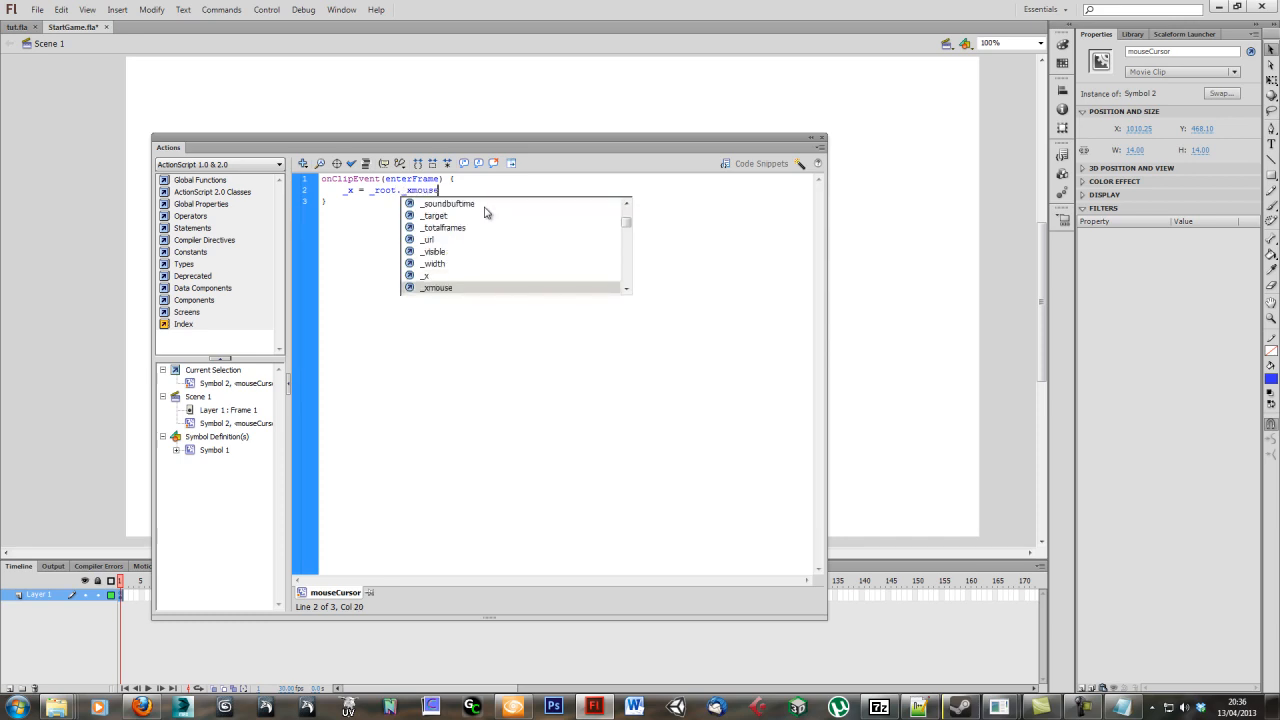
type(";")
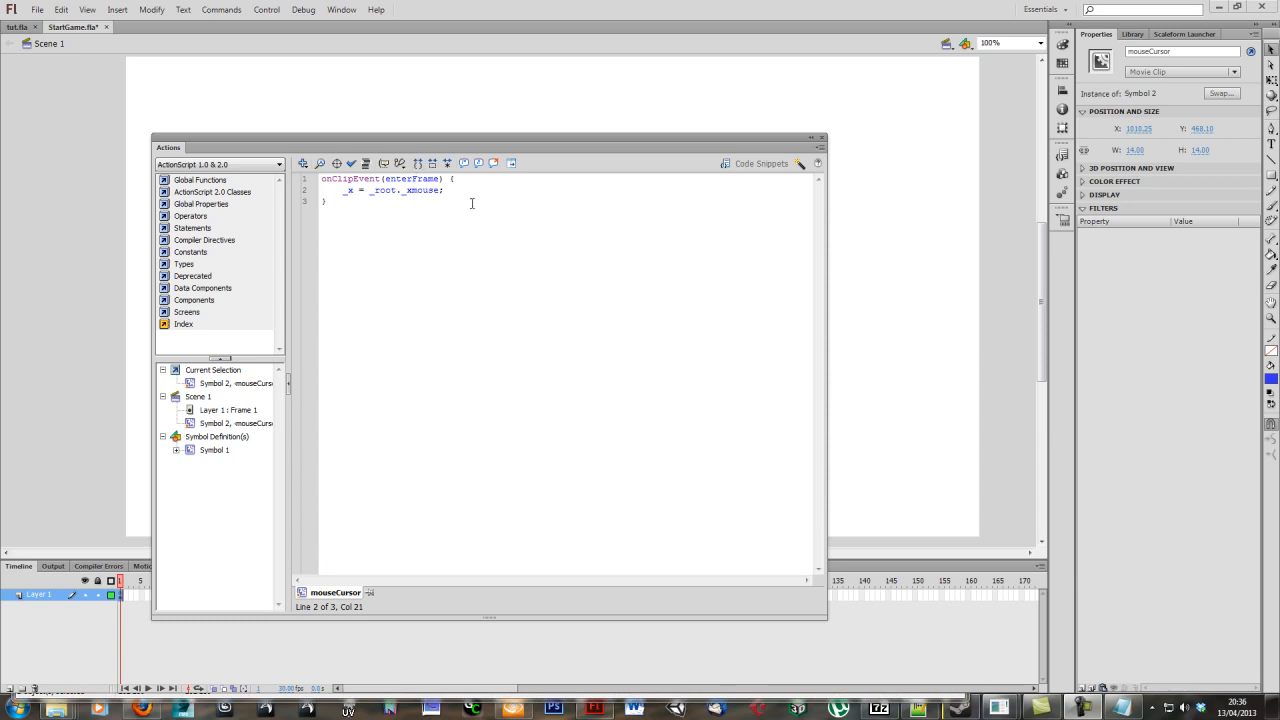
- Duplicate the _x line below itself, change the copy to _y = _root._ymouse;, and save the file with the script editor closed
left_click_drag(457, 191, 339, 194)
key("ctrl+c")
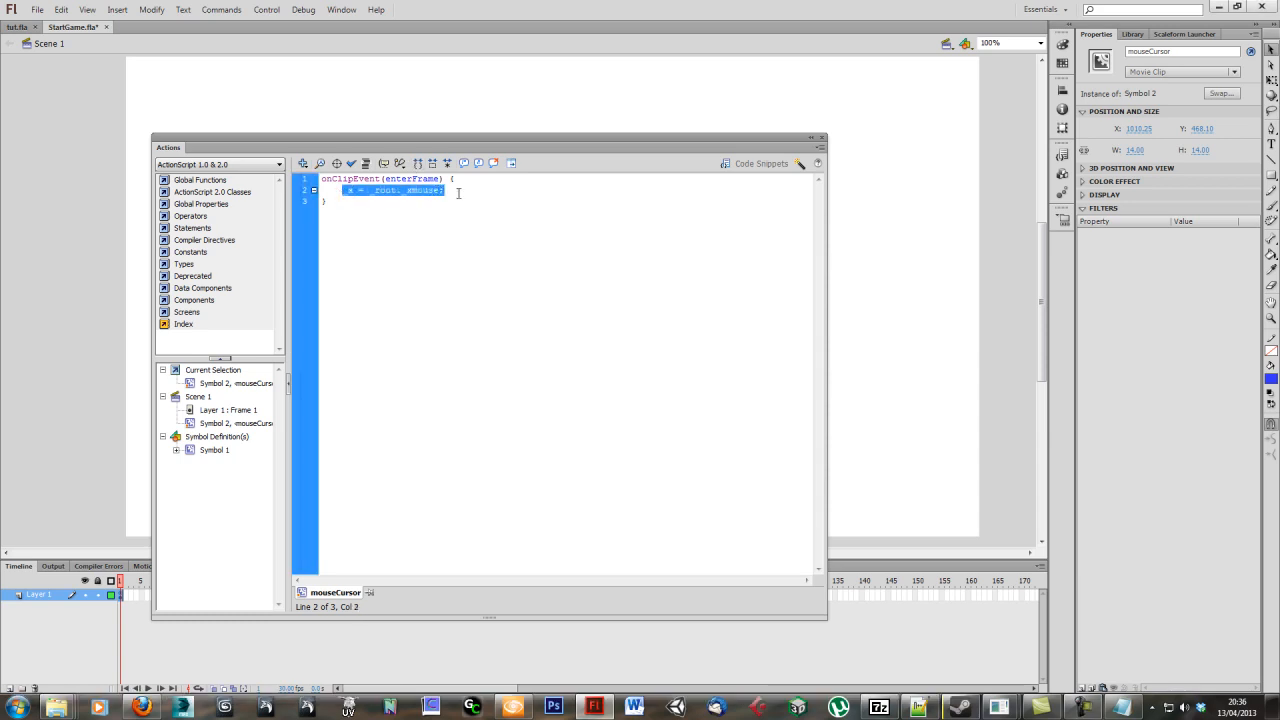
left_click(457, 192)
key("ctrl+v")
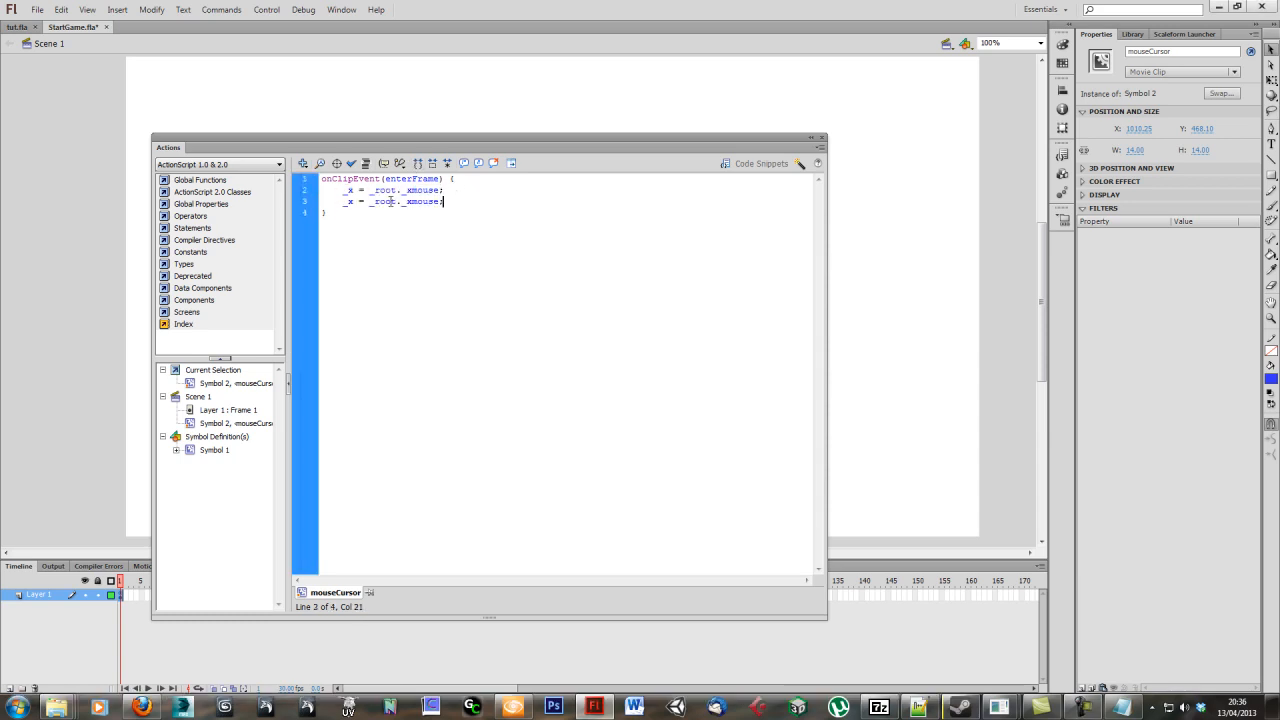
key("BackSpace")
type("y")
key("Right")
key("Right")
key("Right")
key("Right")
key("Right")
key("Right")
key("Right")
key("Right")
key("Delete")
type("y")
left_click(383, 234)
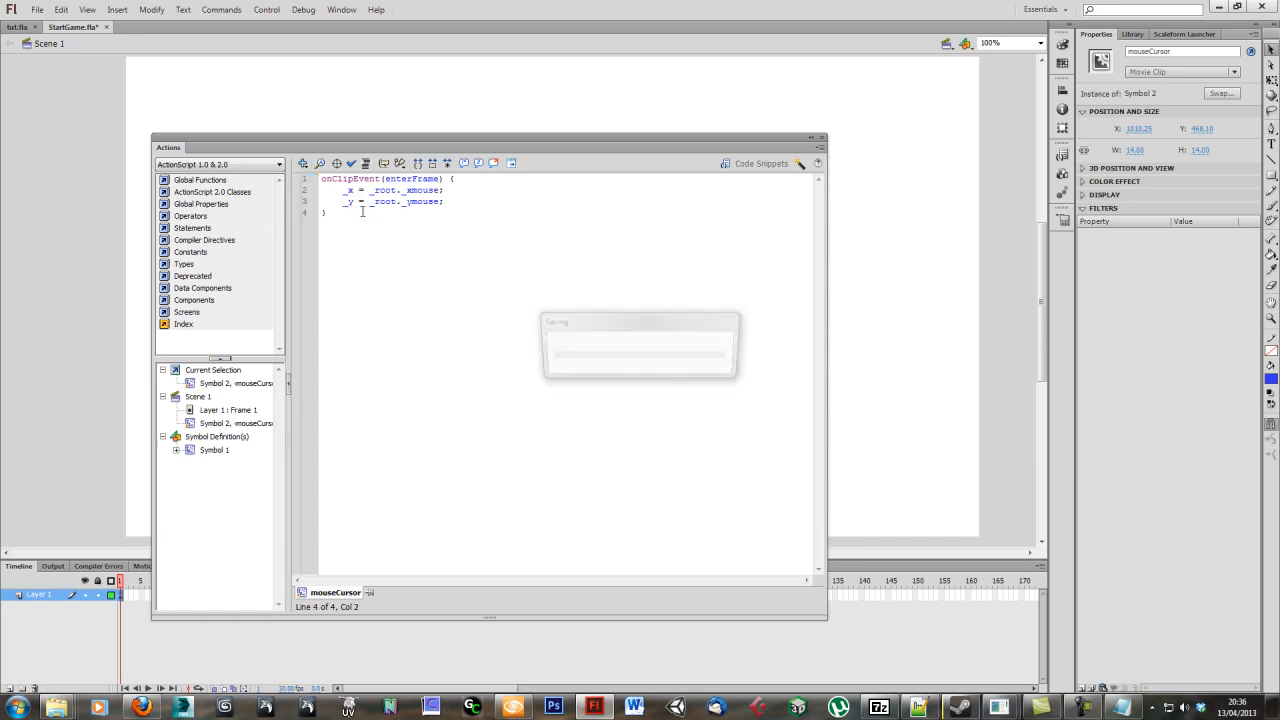
left_click(822, 139)
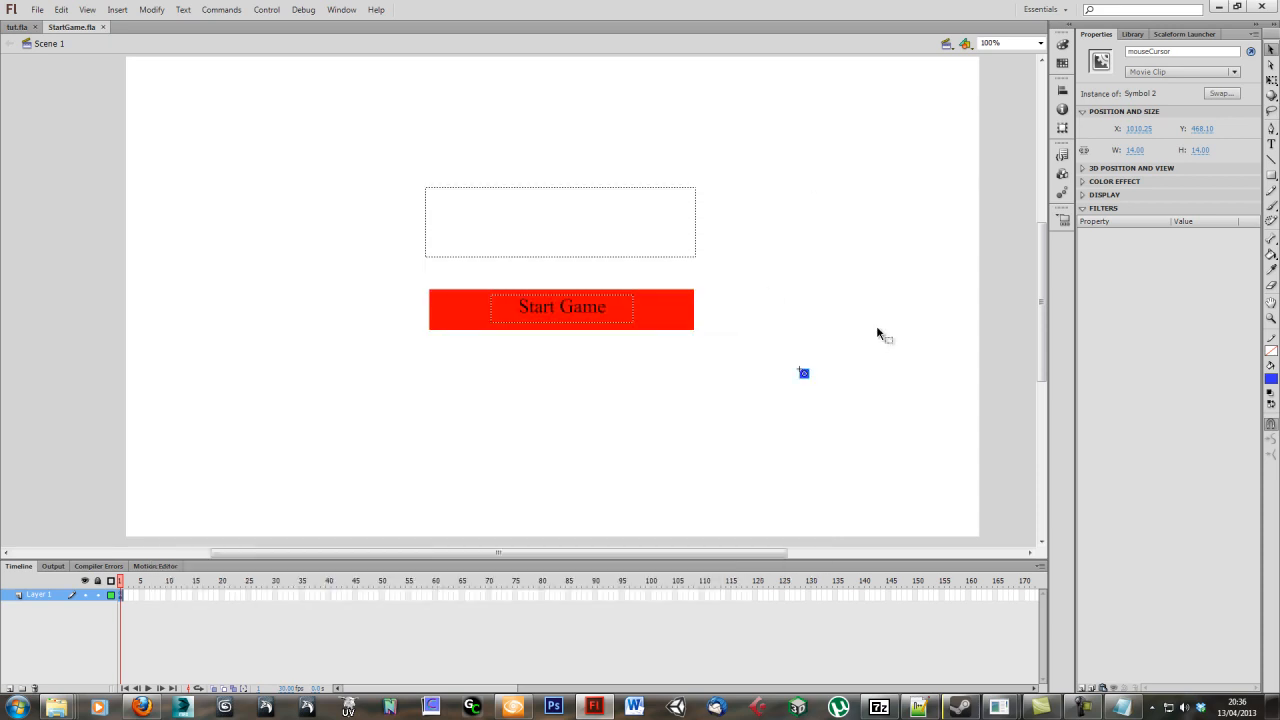
- Test the movie with GFxMediaPlayerD3d9, check the custom cursor over the Start Game button, and close the player
left_click(876, 327)
left_click(1185, 34)
left_click(1183, 82)
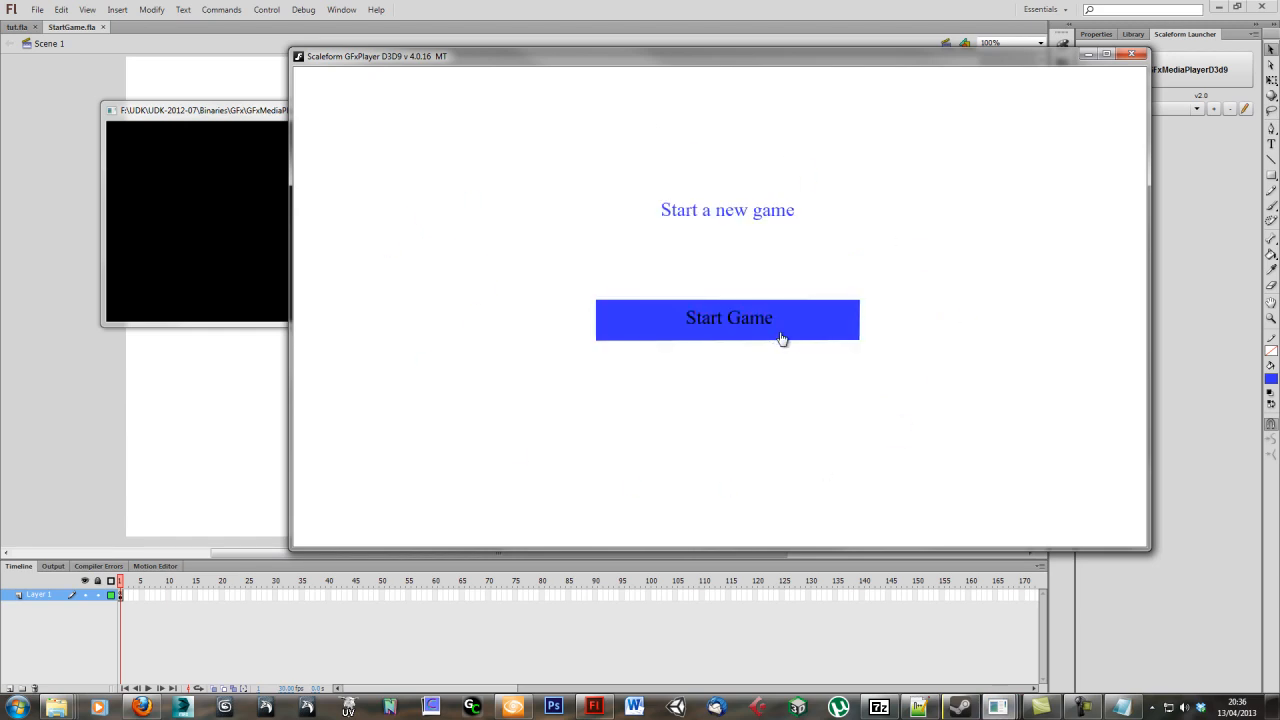
left_click(1133, 55)
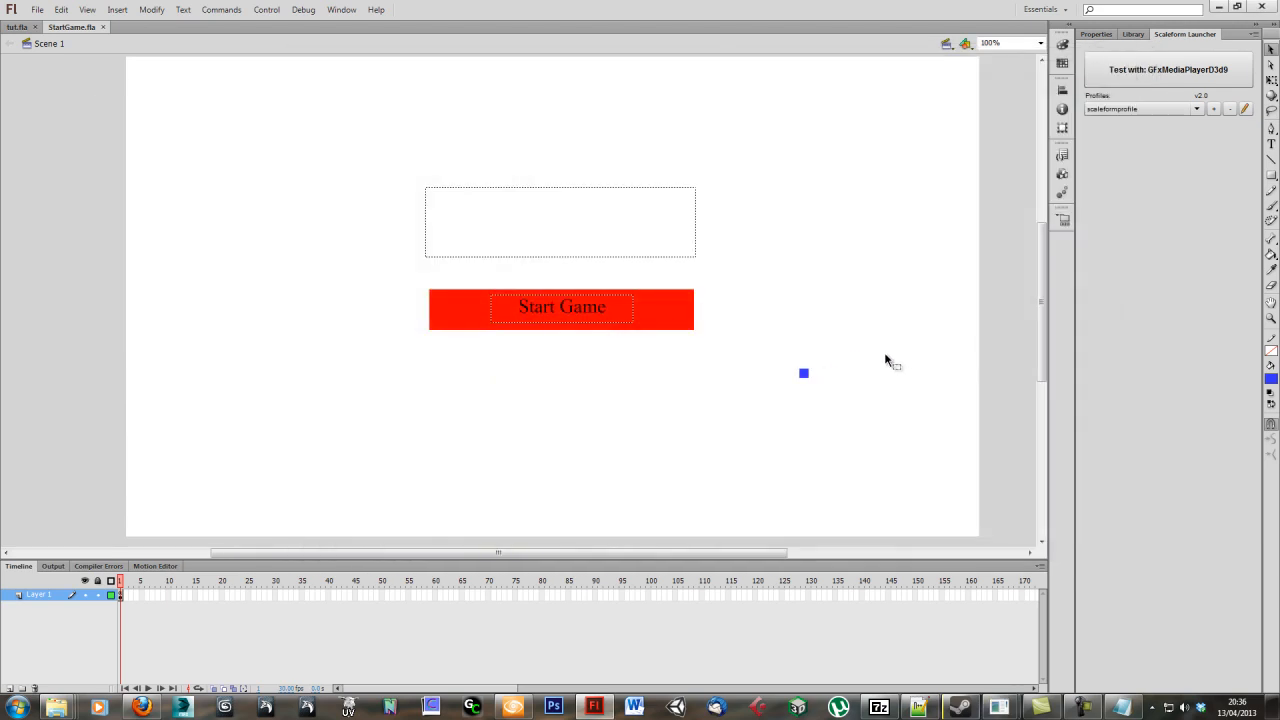